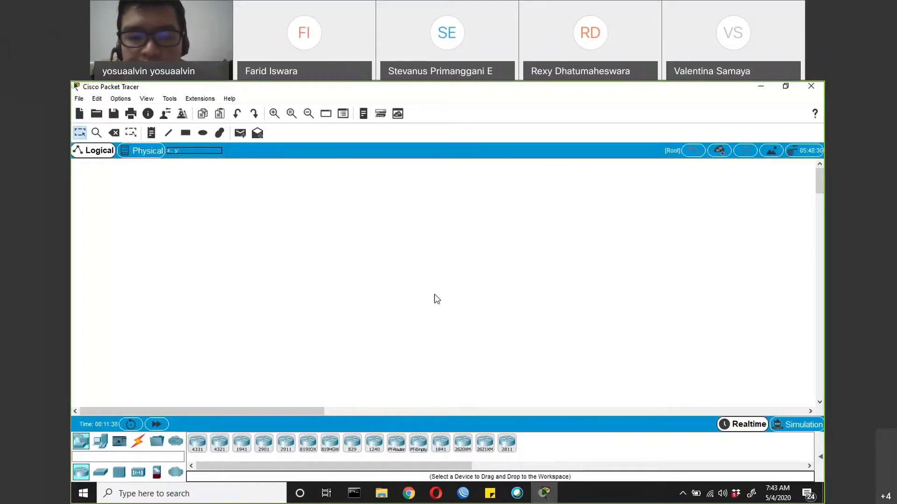
Switch to Chrome, open the Cisco EIGRP article and highlight the EIGRP Metrics heading and the show ip eigrp topology command
left_click(412, 493)
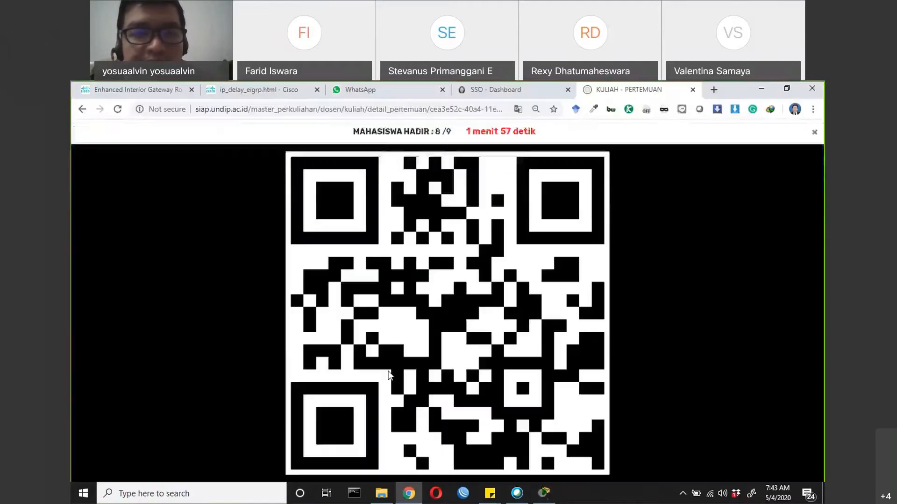
left_click(148, 93)
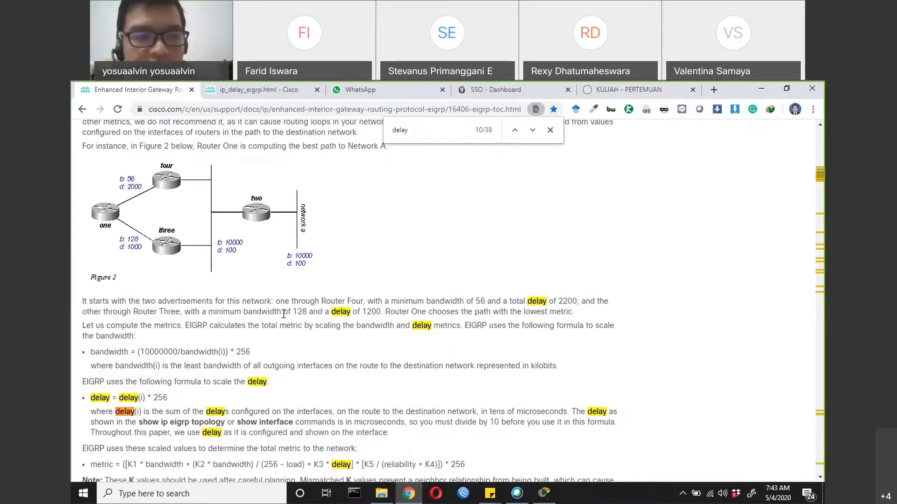
scroll(117, 314, "up", 5)
left_click_drag(87, 316, 144, 313)
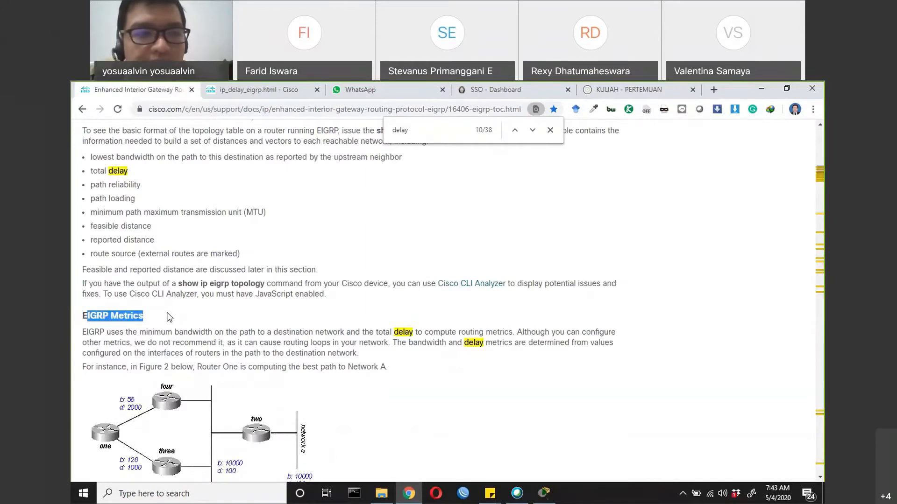
scroll(166, 313, "up", 1)
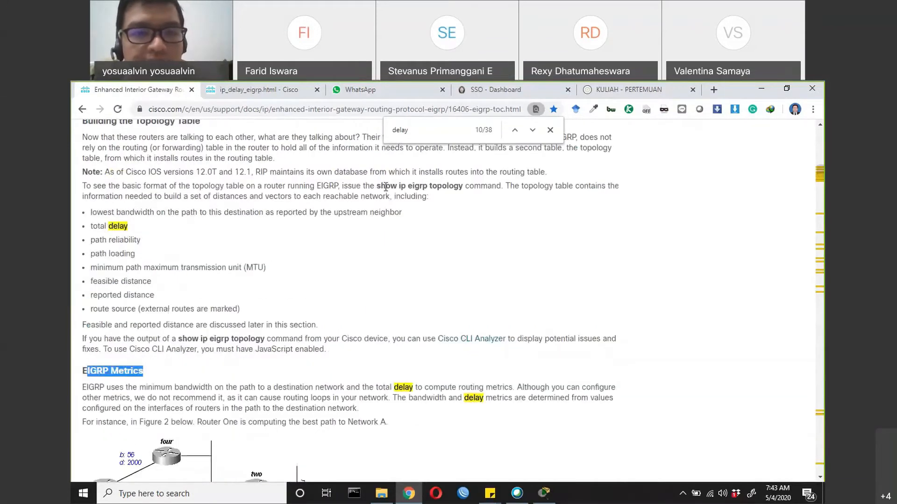
left_click_drag(377, 186, 464, 188)
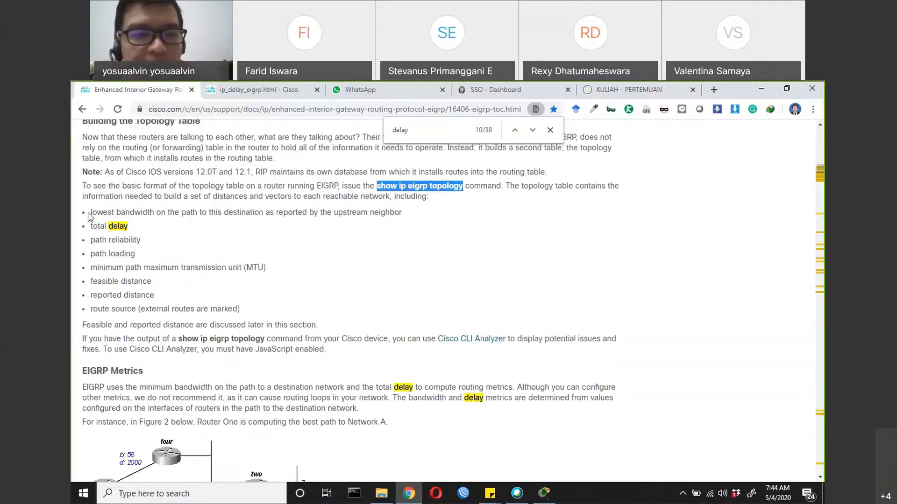
Go through the list of topology table information, highlighting entries from lowest bandwidth and total delay down to route source
left_click_drag(92, 212, 159, 216)
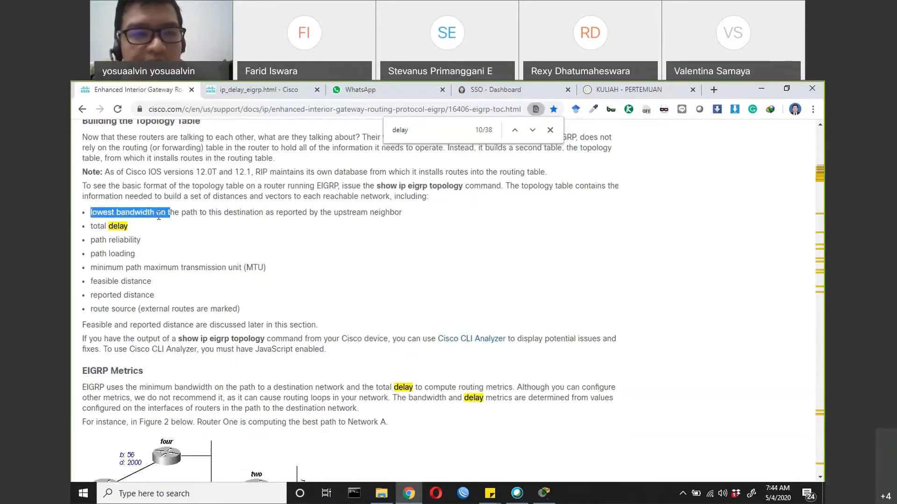
triple_click(98, 226)
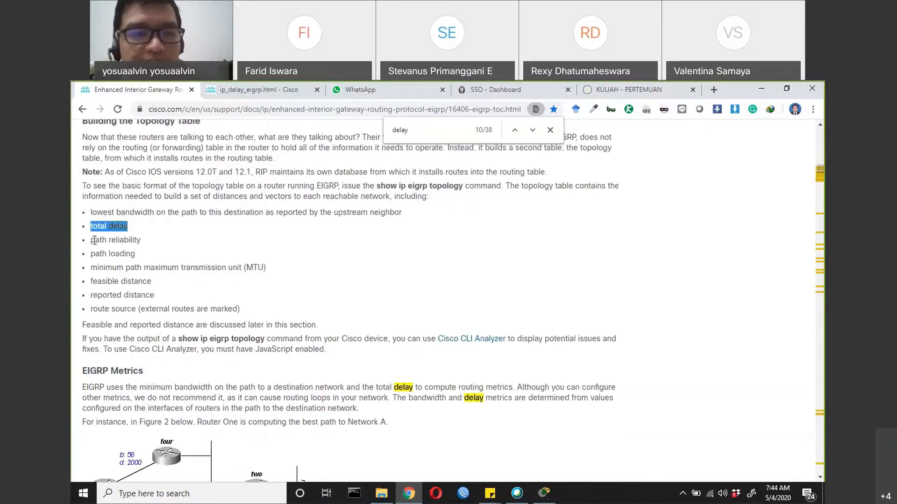
left_click_drag(94, 240, 150, 238)
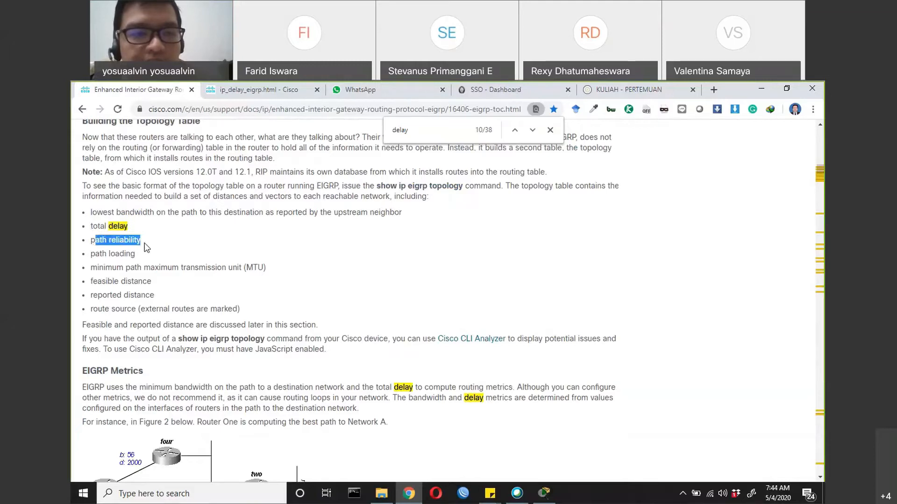
triple_click(145, 255)
left_click_drag(97, 267, 251, 264)
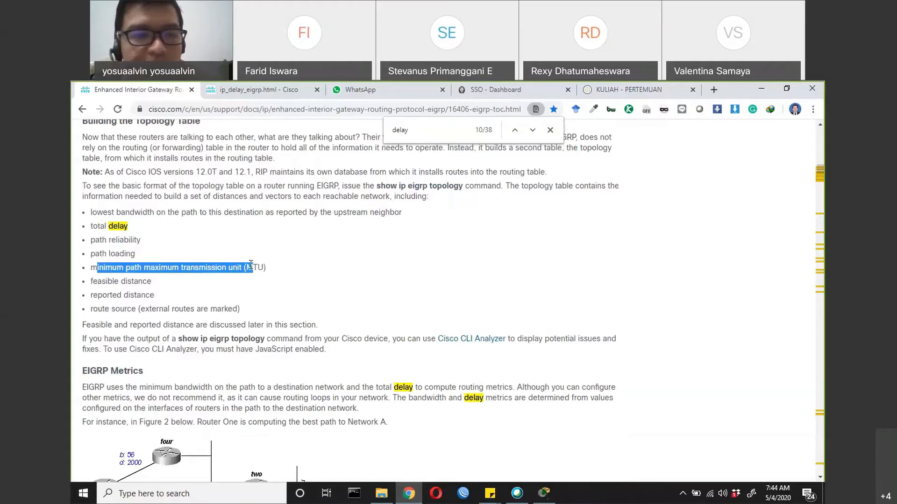
left_click_drag(97, 282, 159, 283)
left_click(106, 297)
left_click_drag(97, 295, 186, 311)
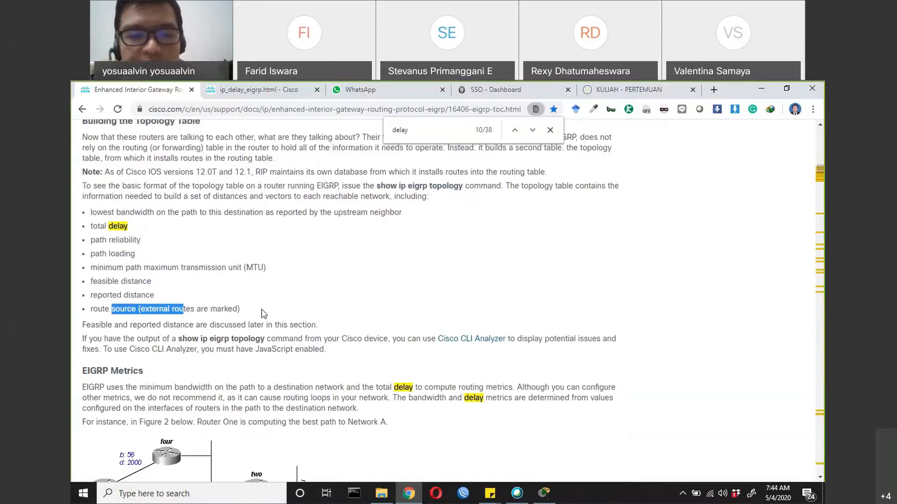
Examine the Figure 2 network example and highlight the sentence on which path Router One chooses
scroll(263, 314, "down", 4)
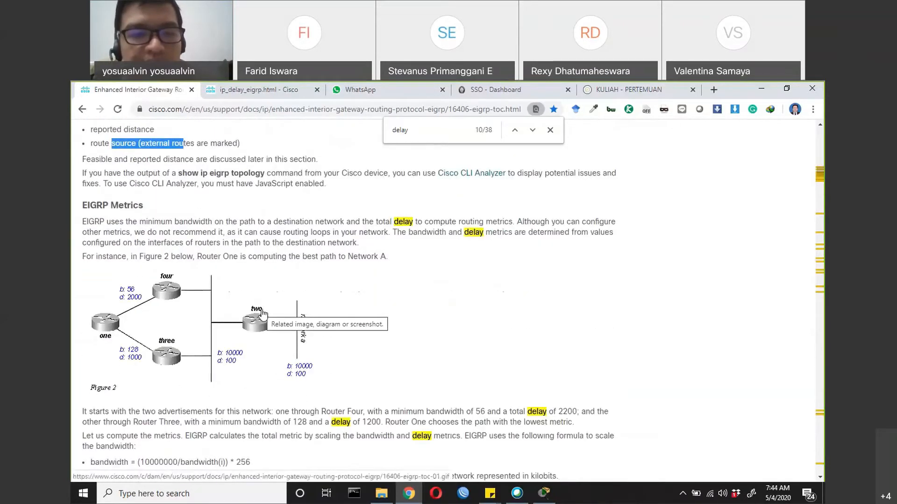
scroll(262, 314, "down", 1)
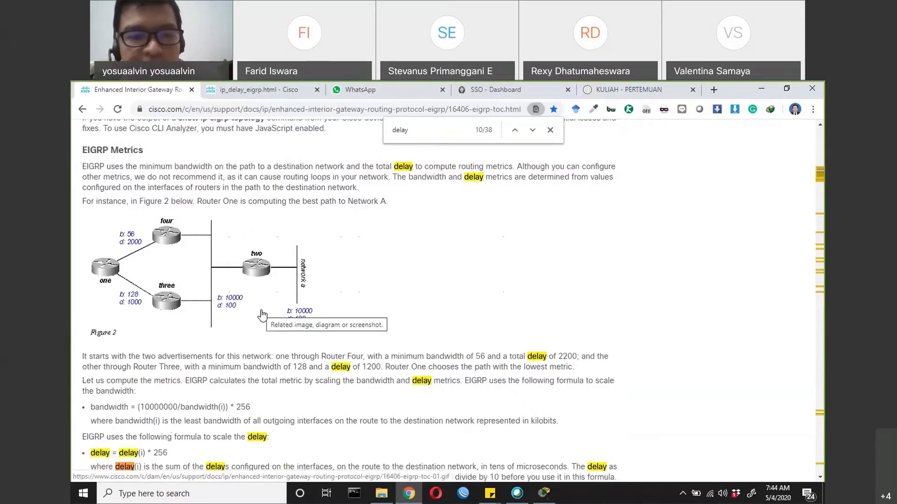
scroll(262, 316, "down", 1)
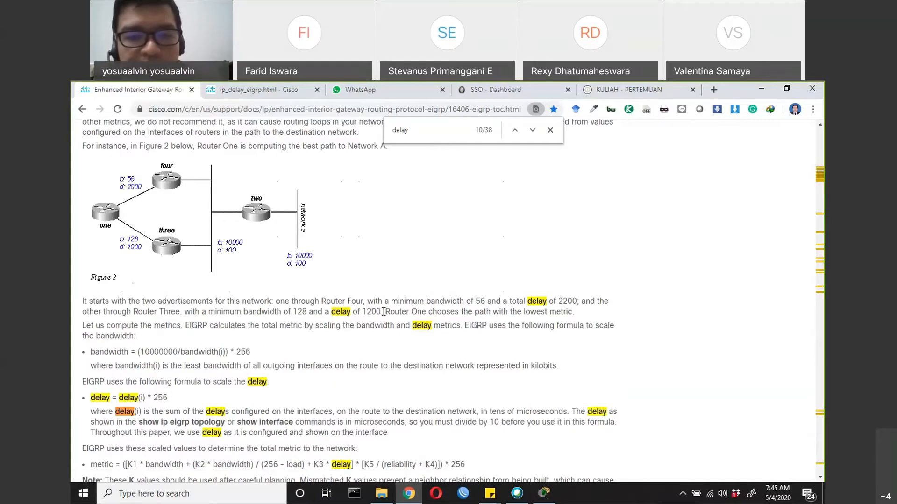
left_click_drag(384, 311, 558, 313)
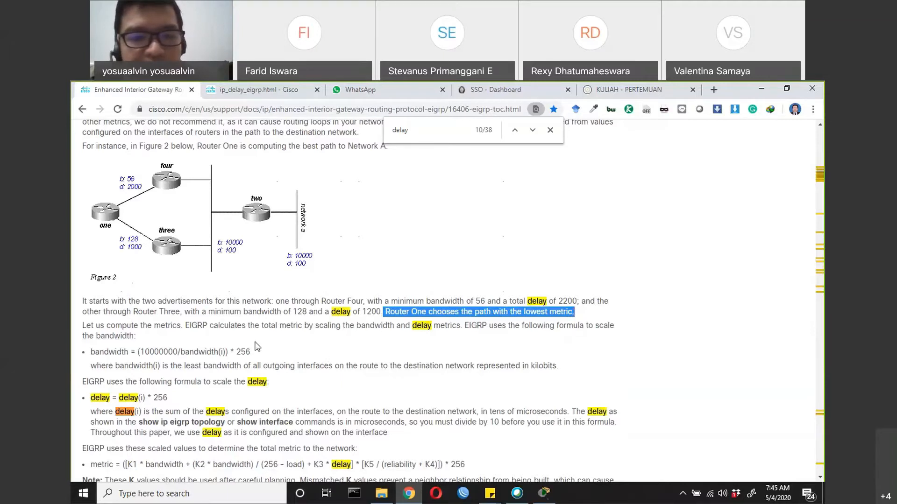
Review how EIGRP scales bandwidth, highlighting the bandwidth formula and the definition of bandwidth(i)
left_click_drag(200, 322, 442, 330)
scroll(193, 342, "down", 1)
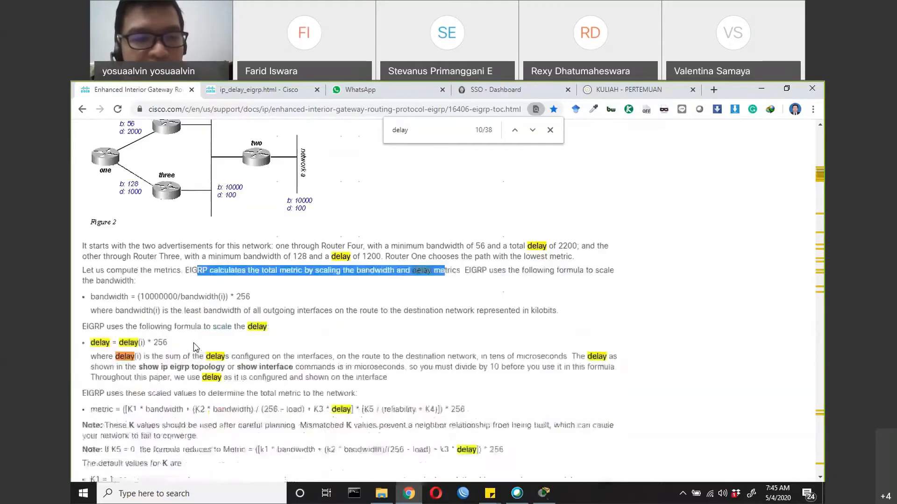
left_click_drag(91, 297, 130, 297)
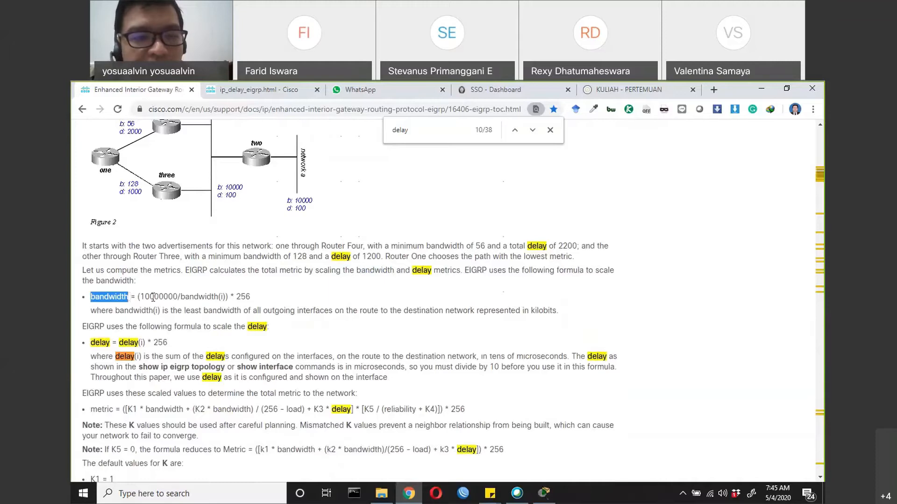
left_click_drag(153, 298, 250, 297)
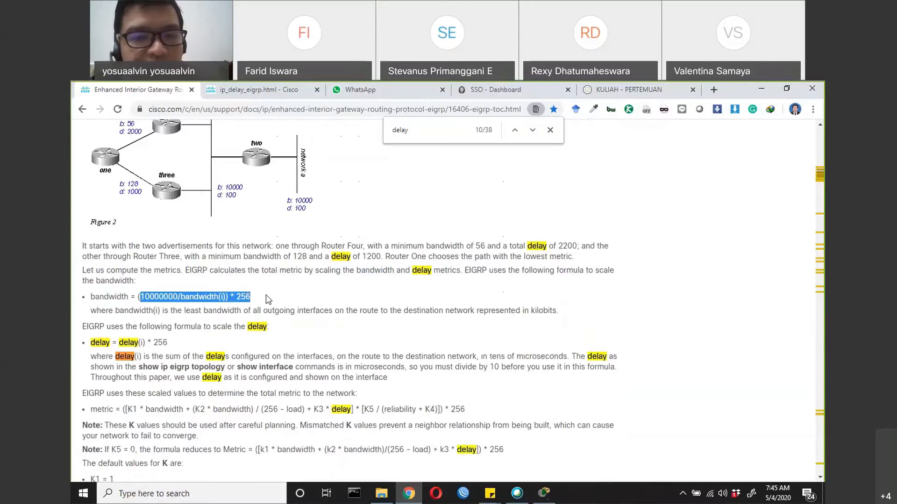
left_click_drag(114, 311, 568, 314)
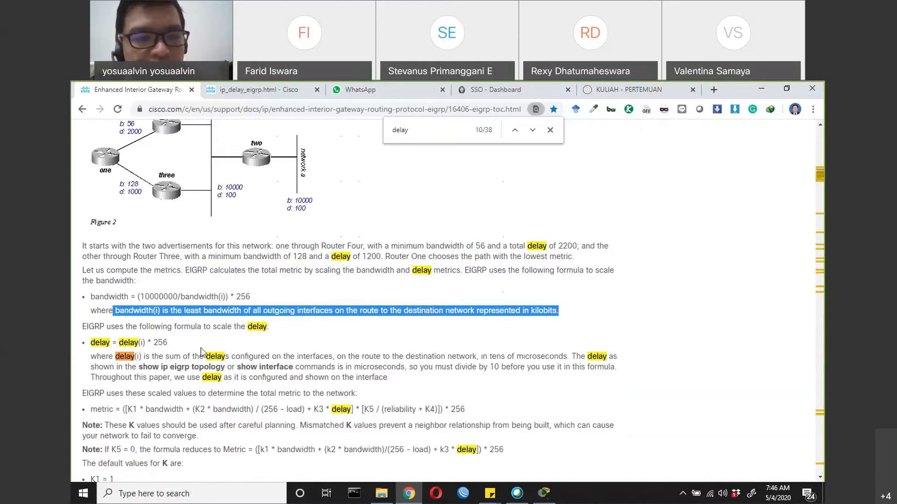
Highlight the formula EIGRP uses to scale the delay, including its 256 multiplier
left_click_drag(203, 326, 265, 324)
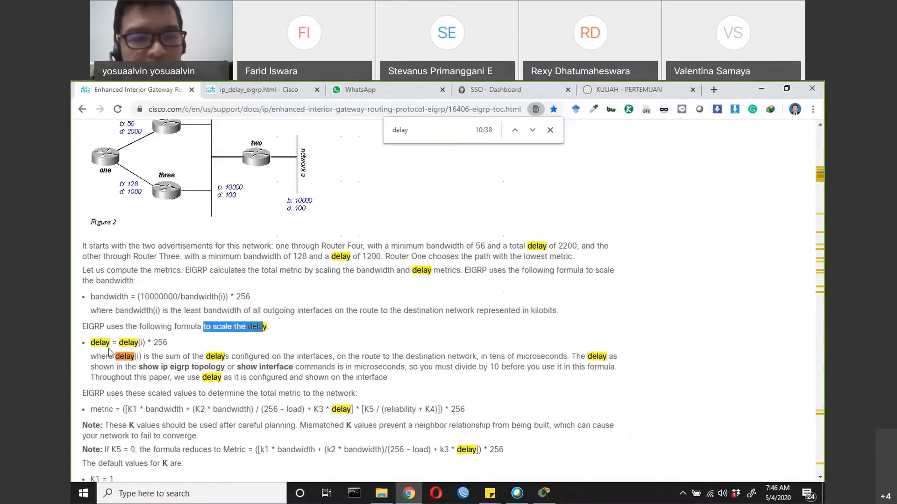
left_click_drag(110, 342, 164, 343)
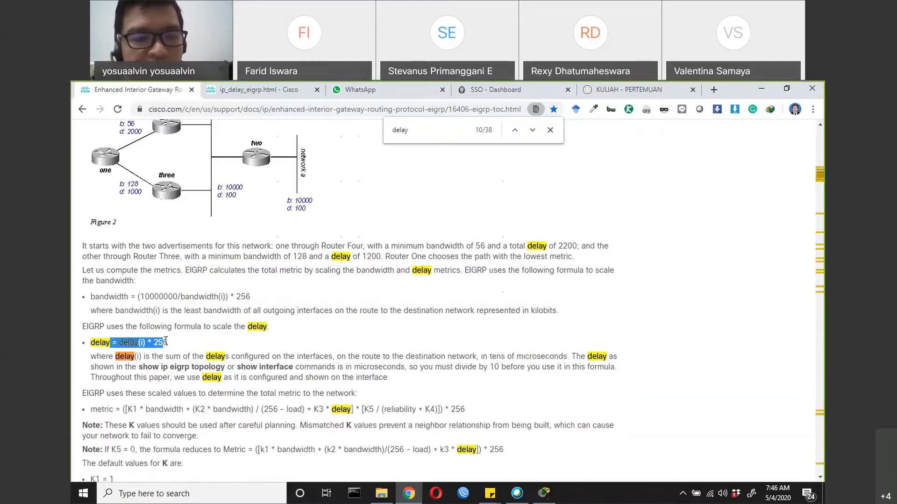
left_click(175, 344)
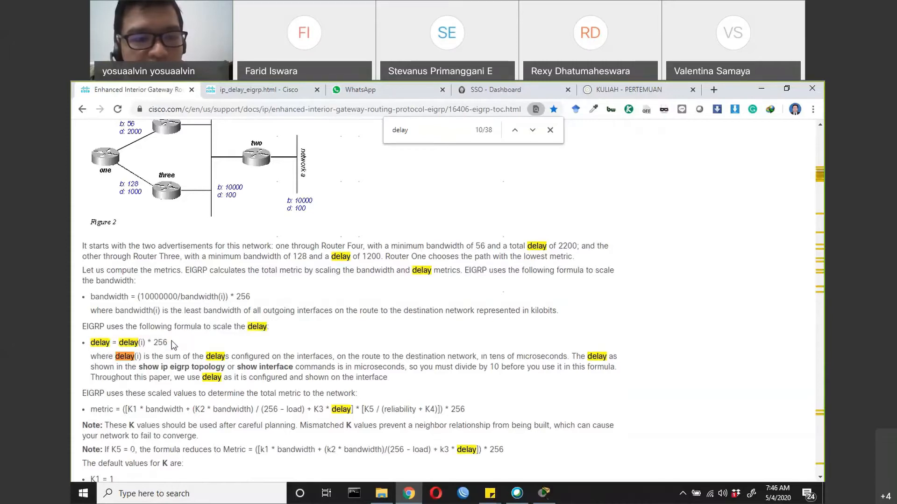
left_click_drag(148, 342, 184, 344)
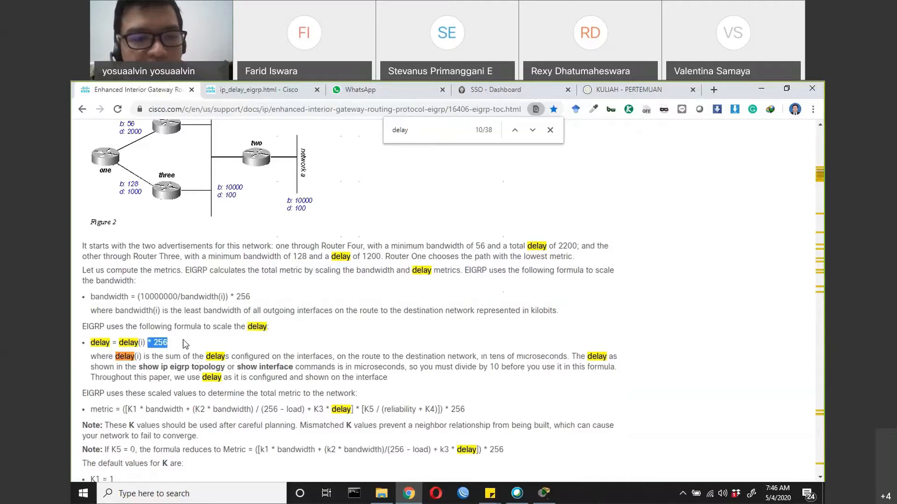
Read the definition of delay(i), highlighting its unit and the show ip eigrp topology command mentioned there
left_click(118, 358)
left_click_drag(118, 358, 142, 355)
scroll(199, 350, "down", 1)
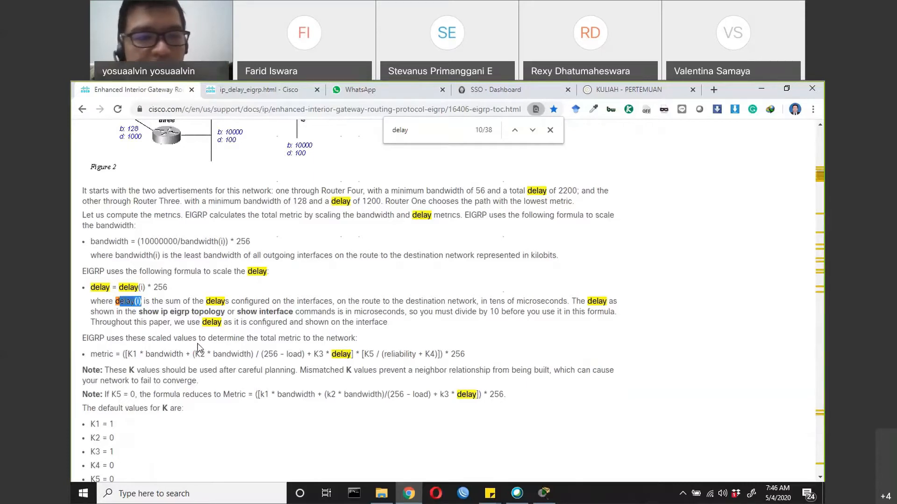
left_click_drag(114, 302, 377, 306)
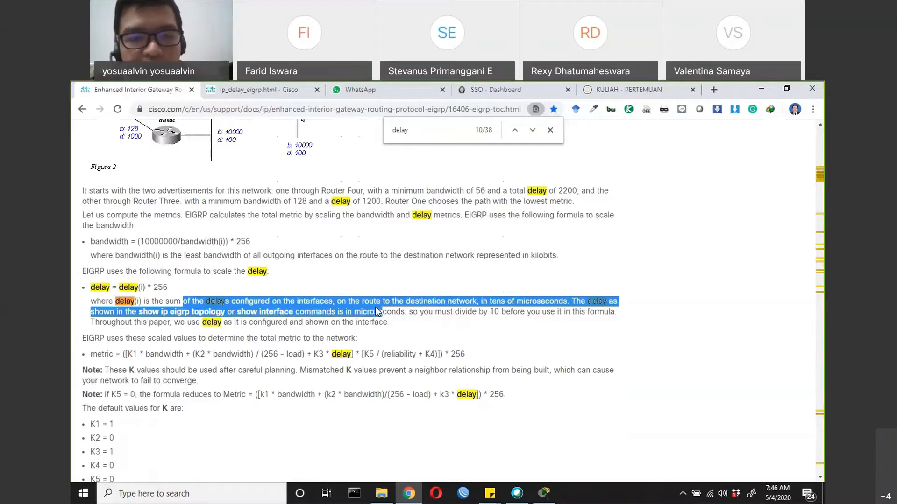
left_click_drag(375, 307, 413, 311)
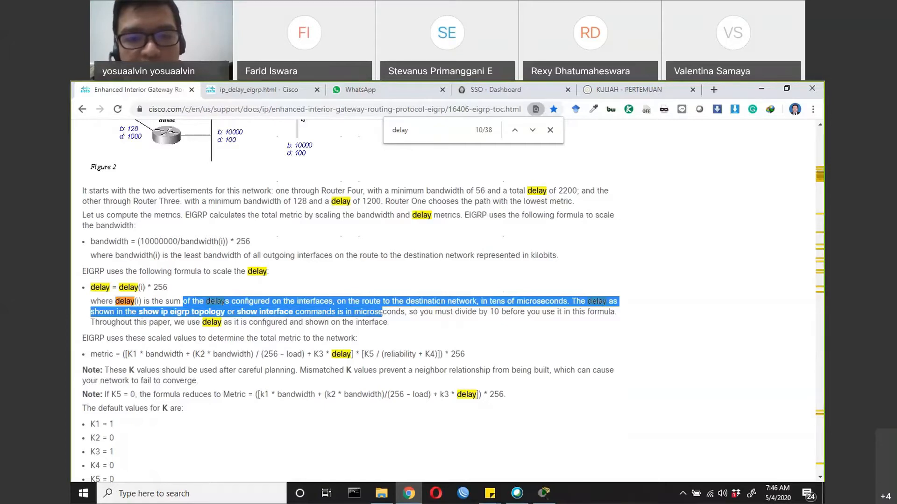
left_click_drag(482, 302, 561, 299)
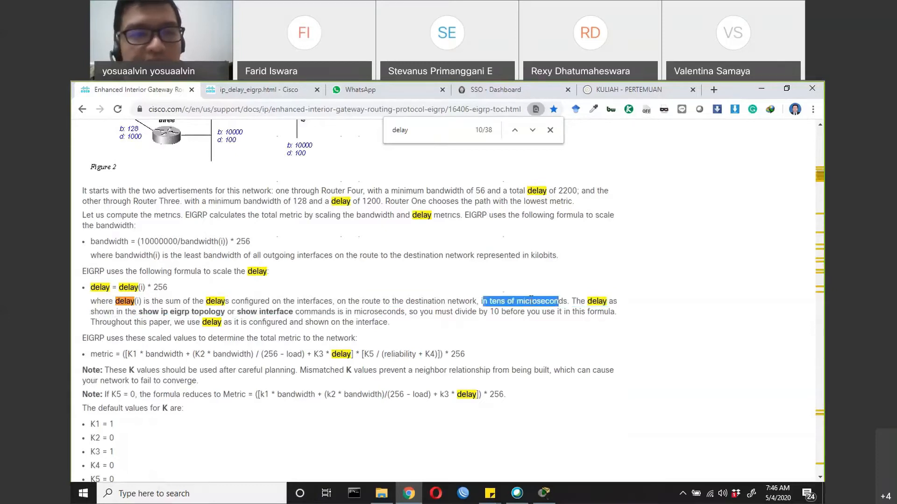
scroll(531, 300, "up", 1)
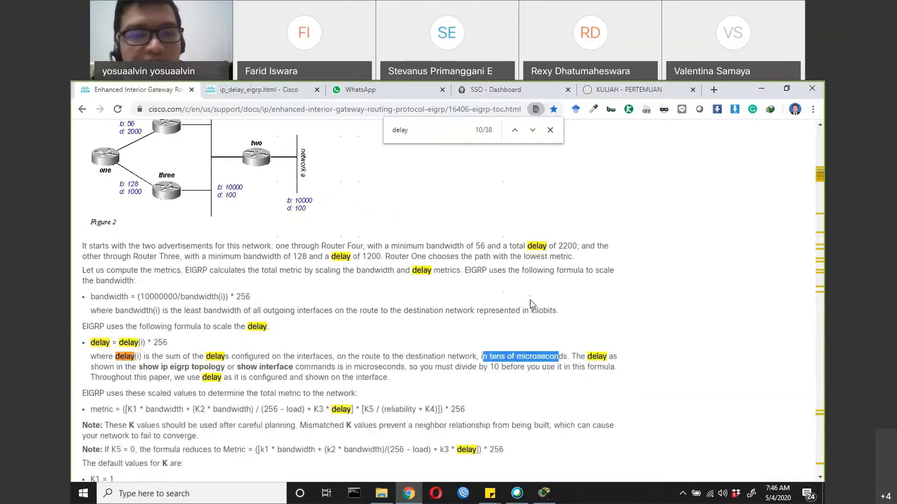
scroll(531, 304, "down", 2)
left_click_drag(517, 246, 569, 246)
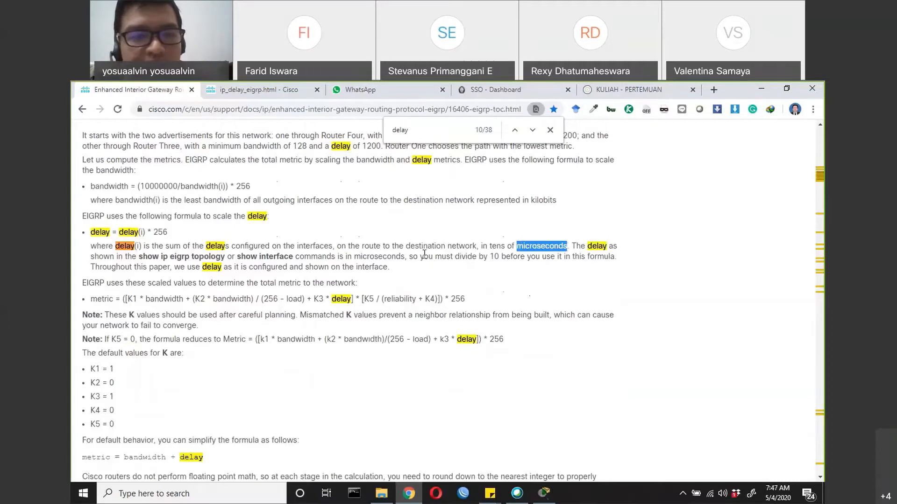
left_click_drag(142, 257, 228, 252)
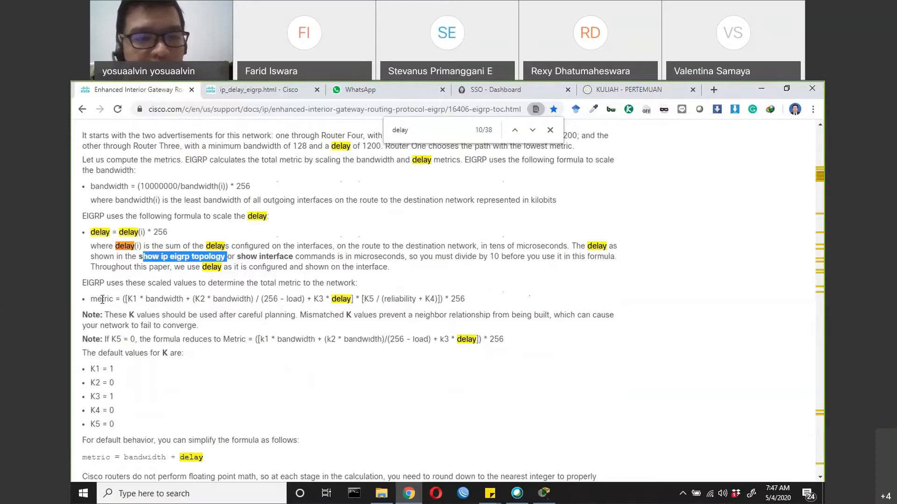
Highlight the full EIGRP metric formula and its individual K value terms
left_click_drag(91, 299, 467, 299)
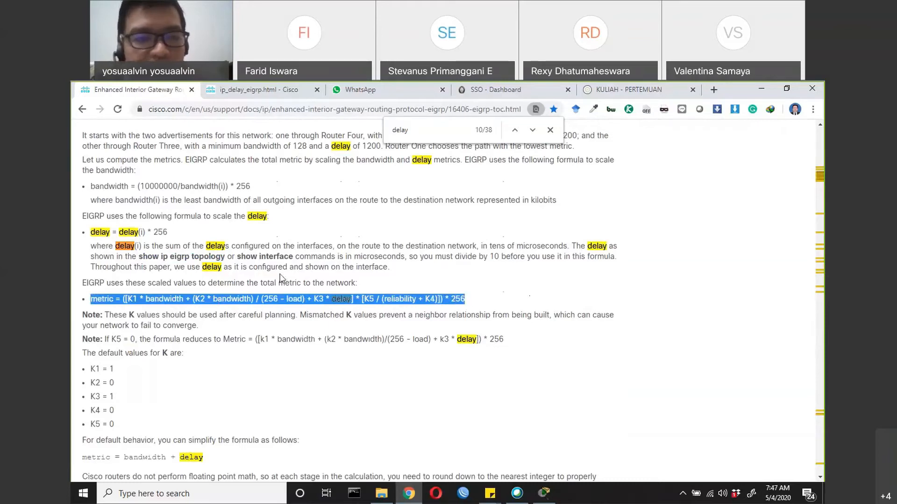
left_click(199, 281)
left_click_drag(129, 299, 218, 299)
left_click_drag(313, 299, 444, 296)
Highlight the note on how mismatched K values affect neighbor relationships and network convergence
left_click_drag(147, 315, 553, 315)
left_click(328, 314)
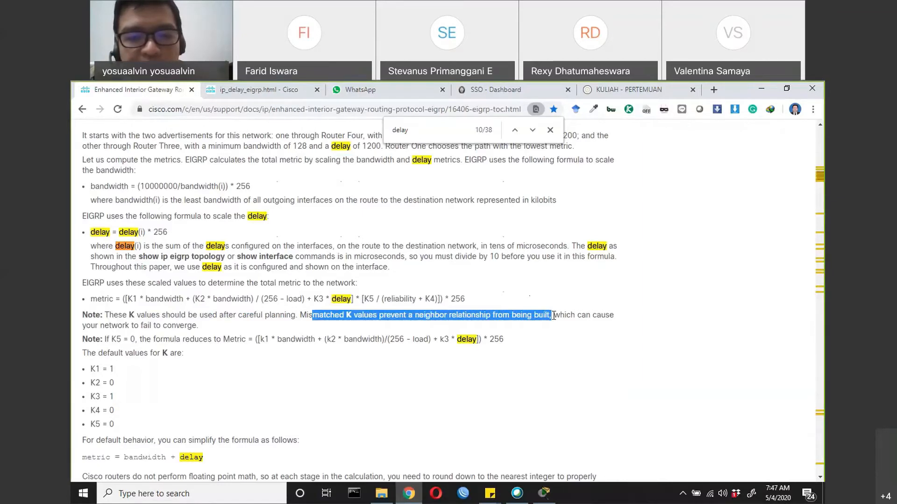
left_click_drag(553, 315, 560, 316)
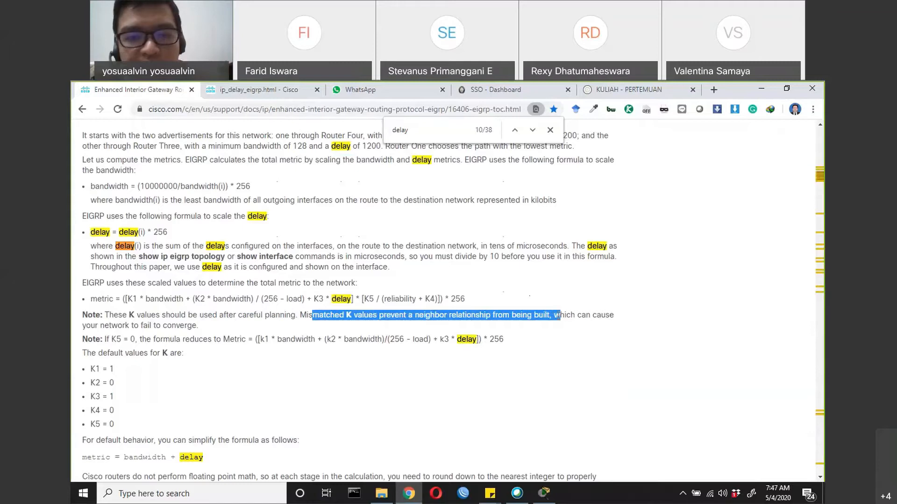
left_click_drag(104, 326, 204, 328)
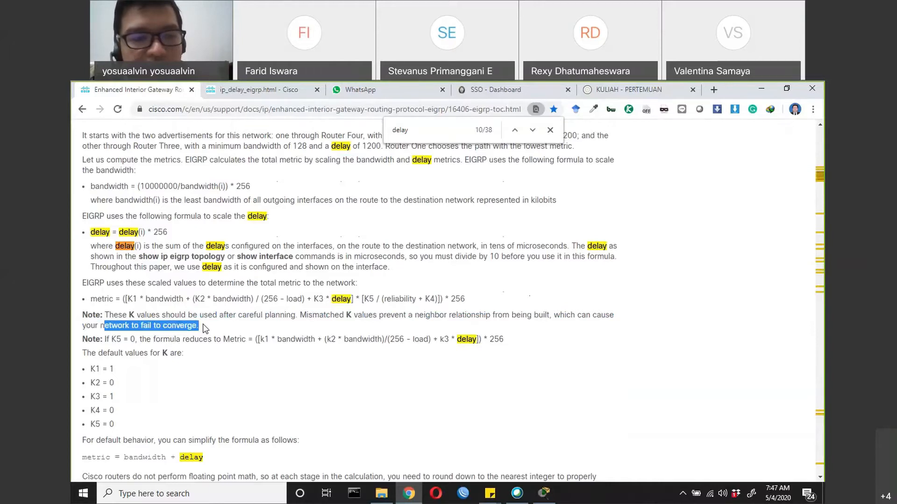
Review the reduced metric formula for K5 = 0, the omitted K5 term and the line introducing the default K values
scroll(204, 328, "down", 1)
left_click_drag(106, 283, 477, 284)
left_click_drag(363, 243, 443, 244)
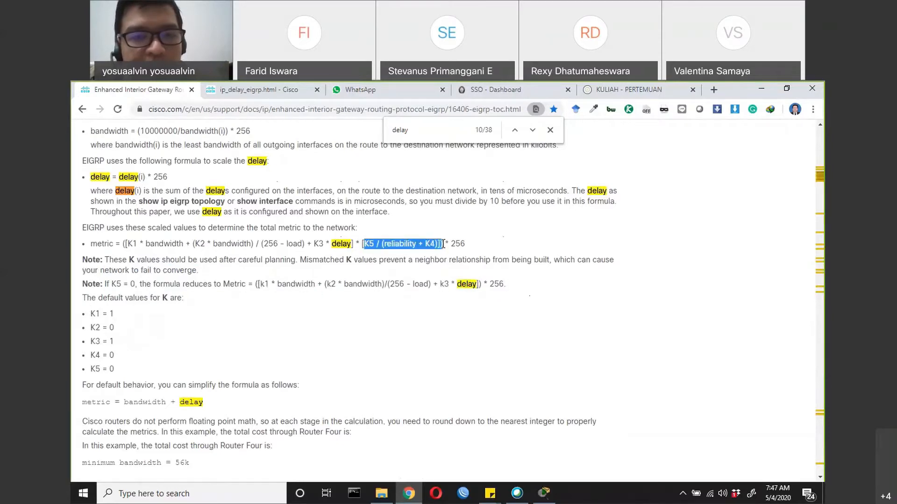
left_click_drag(103, 297, 183, 298)
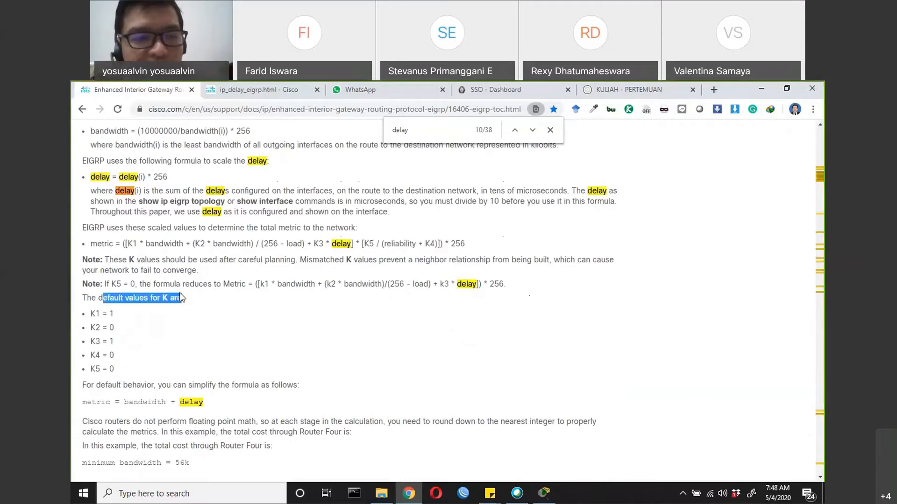
Match the default K1 and K3 values to the bandwidth and delay terms of the full metric formula, and highlight its K5 term
left_click_drag(90, 314, 119, 314)
left_click(129, 310)
triple_click(131, 318)
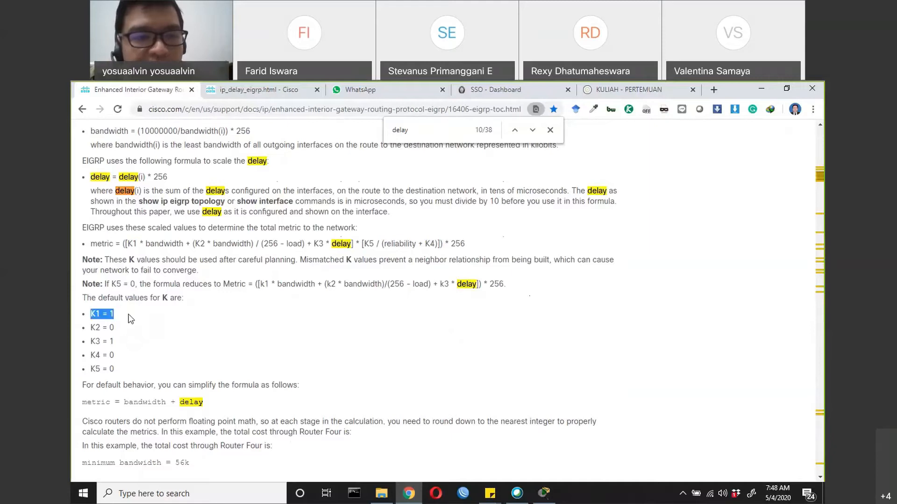
left_click_drag(145, 243, 246, 243)
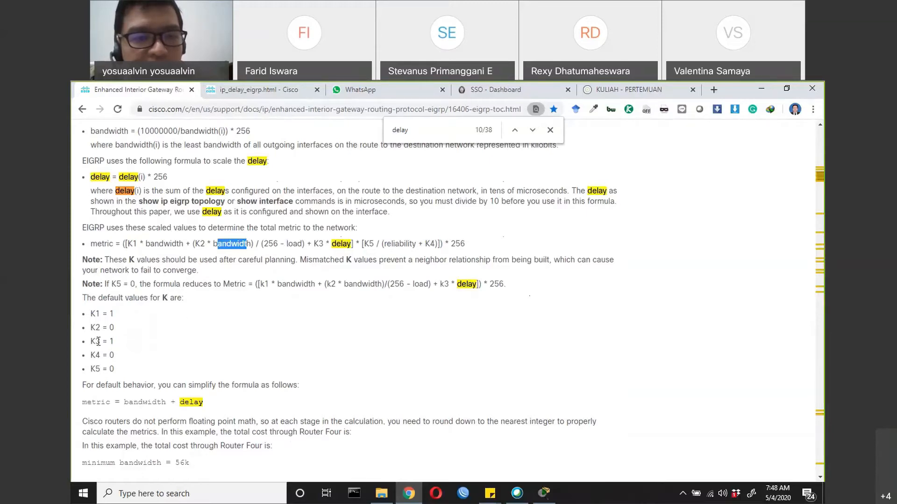
left_click_drag(96, 342, 119, 342)
left_click_drag(332, 244, 351, 244)
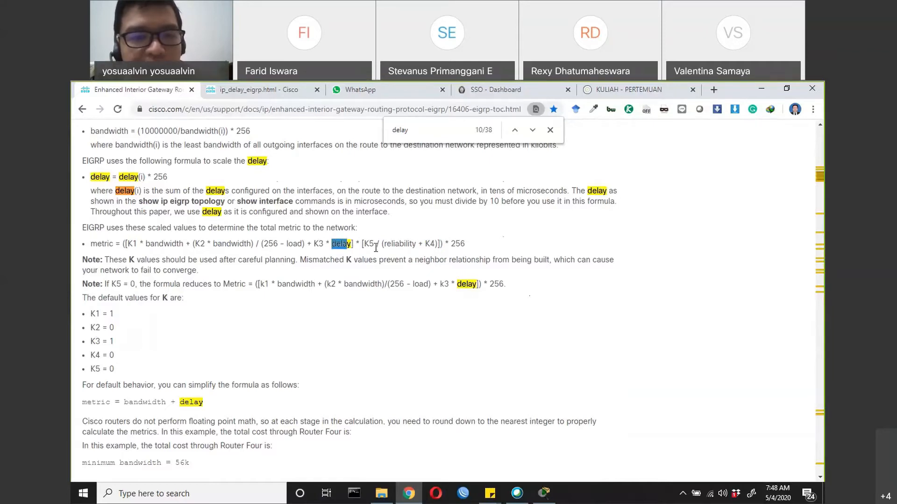
left_click_drag(363, 244, 439, 242)
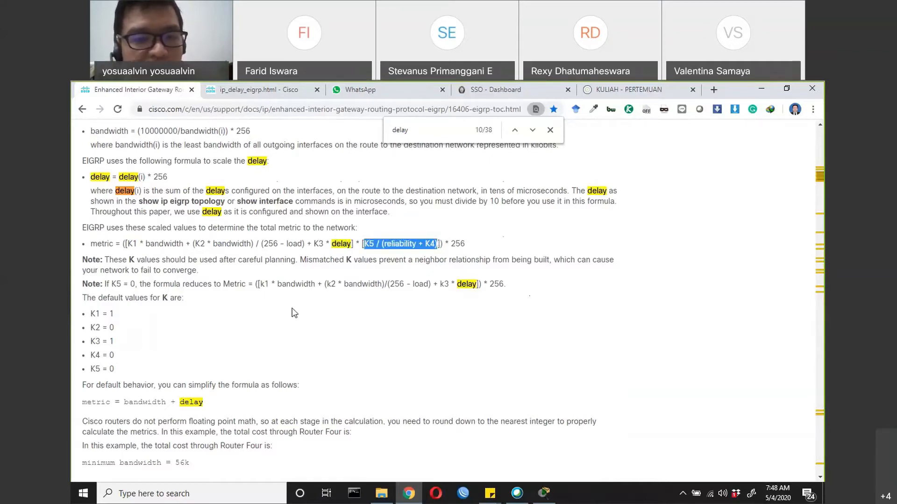
Highlight the simplified default formula, metric = bandwidth + delay, and the note on rounding down to the nearest integer
scroll(190, 317, "down", 1)
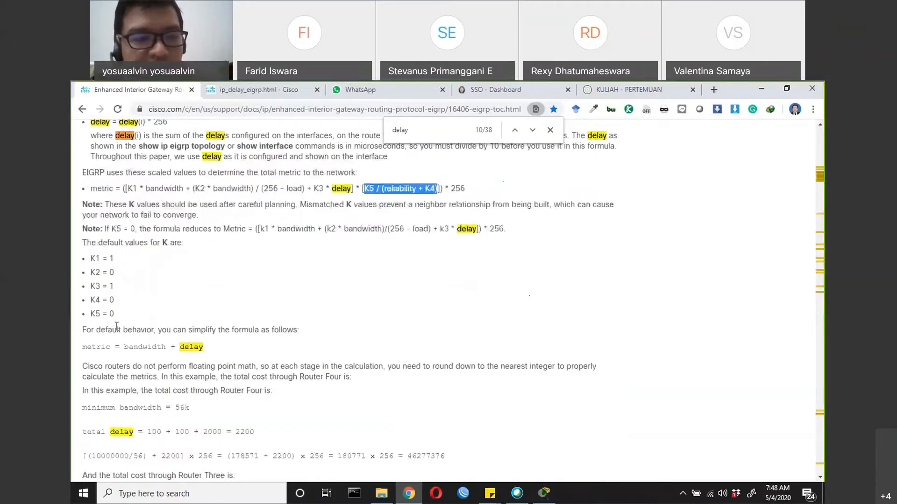
left_click_drag(91, 329, 300, 333)
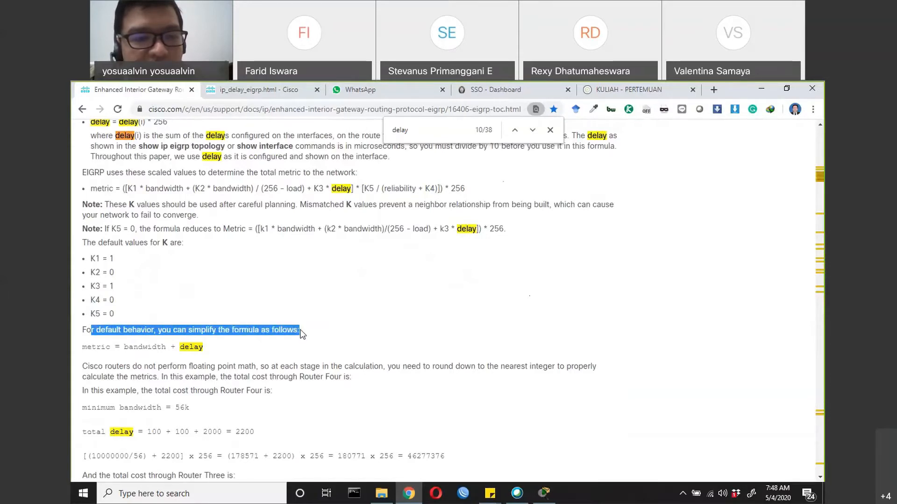
scroll(247, 311, "down", 1)
left_click_drag(86, 292, 207, 290)
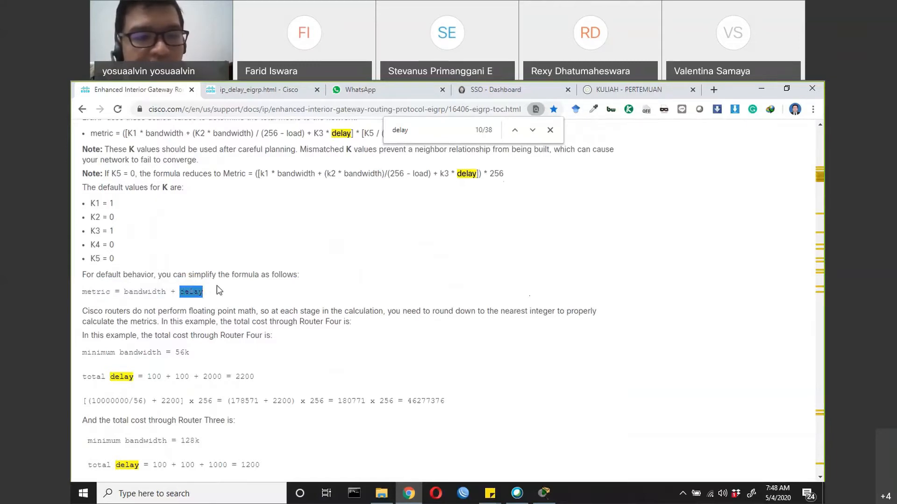
scroll(206, 292, "down", 1)
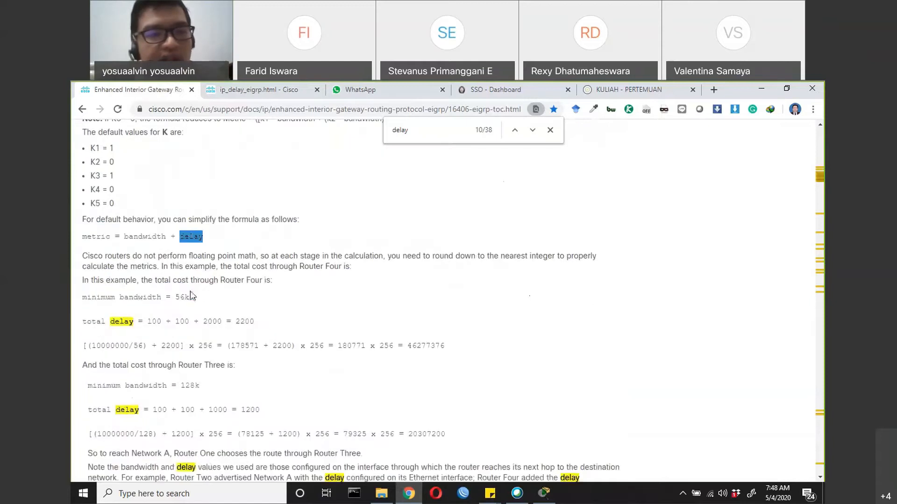
left_click(159, 257)
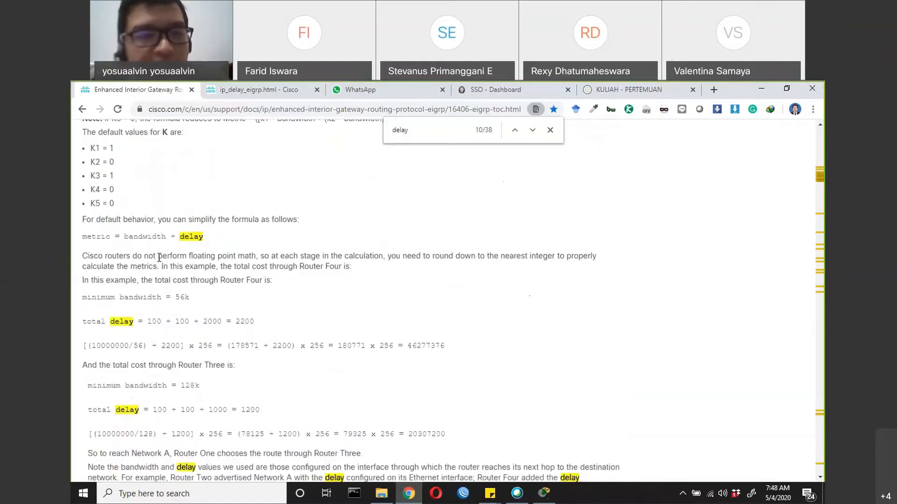
left_click_drag(159, 257, 582, 259)
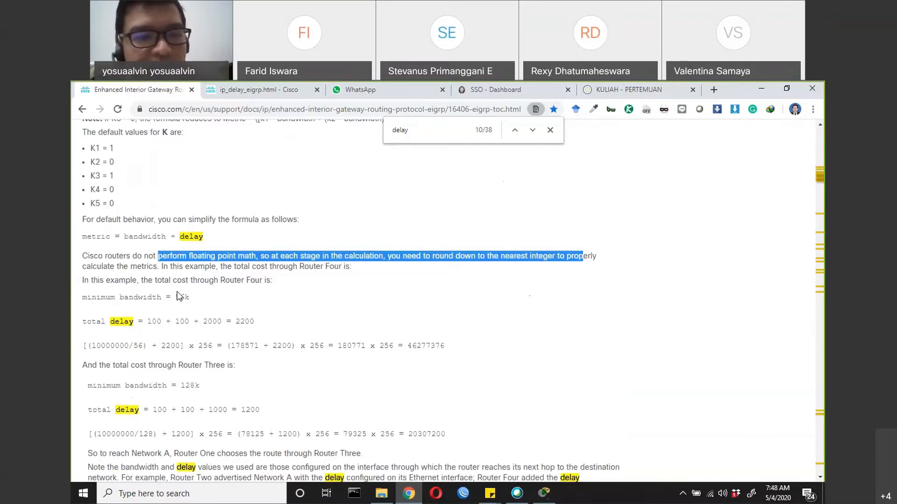
Highlight the Router Four total cost line and its minimum bandwidth, checking them against the Figure 2 topology
left_click_drag(155, 279, 271, 280)
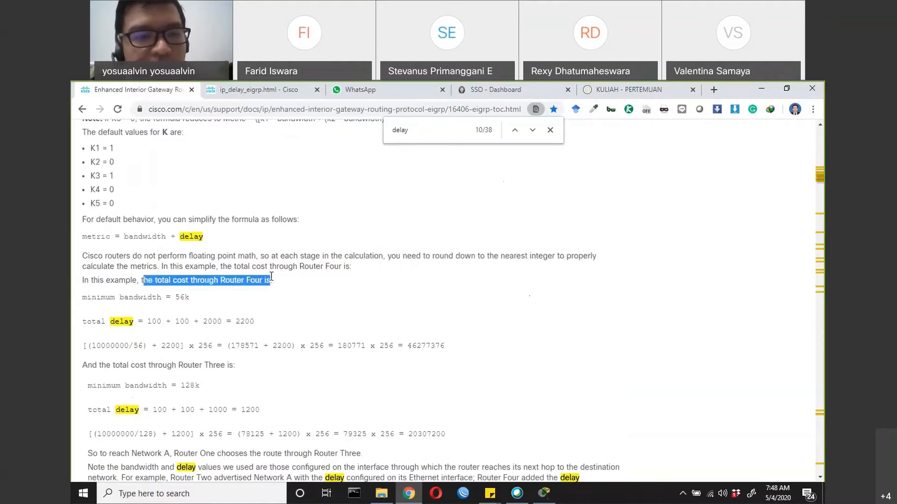
scroll(259, 280, "up", 1)
scroll(259, 280, "up", 8)
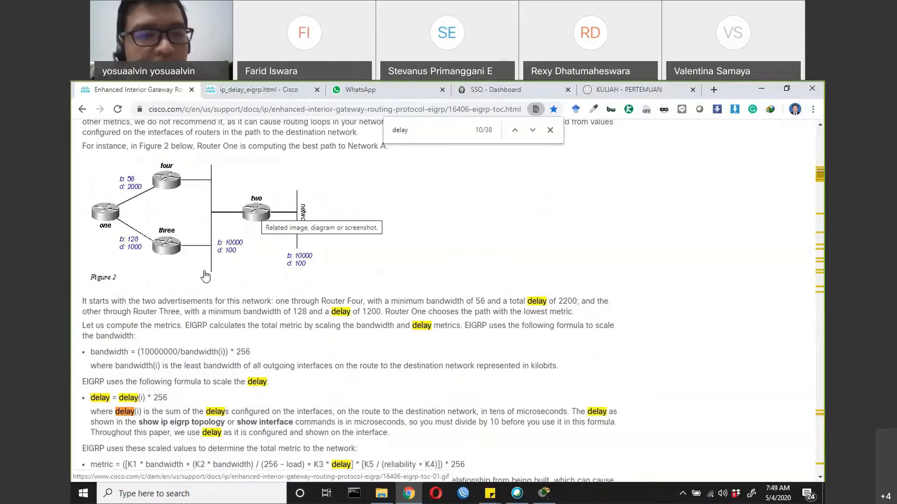
scroll(248, 300, "down", 8)
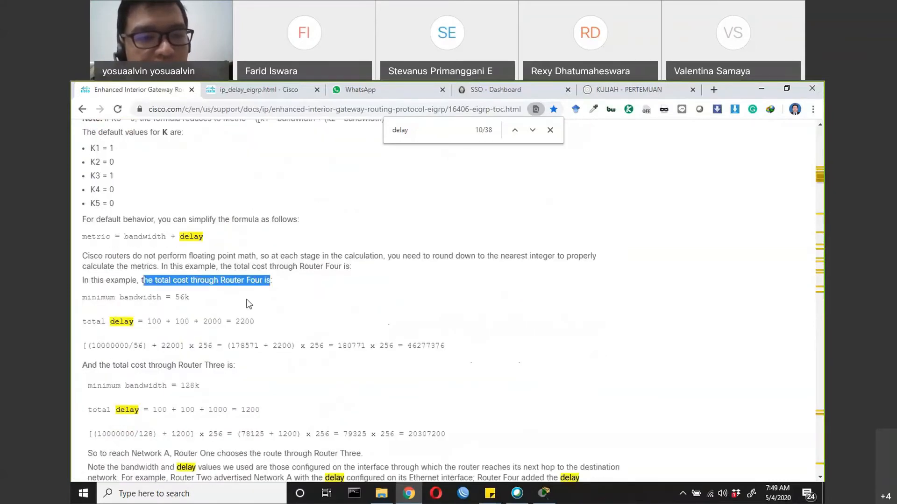
double_click(185, 297)
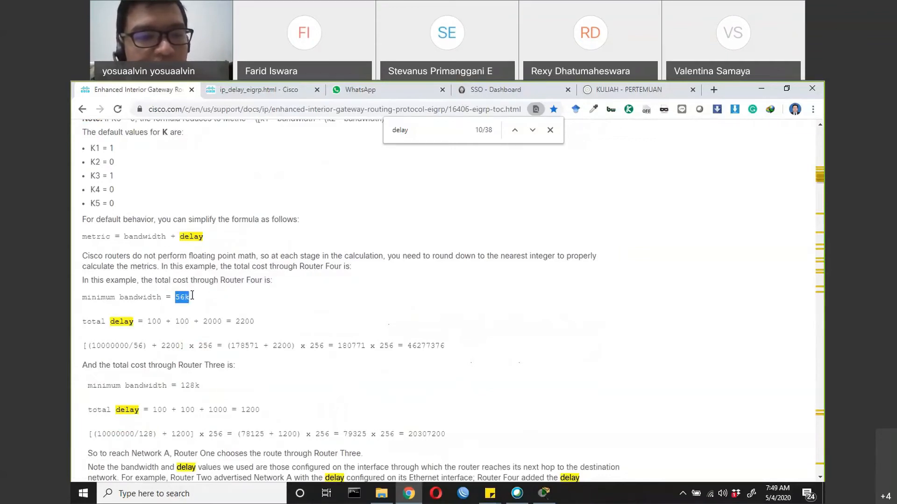
Highlight the individual delay values summed in Router Four's total delay line
left_click_drag(84, 326, 582, 478)
left_click(149, 322)
double_click(154, 322)
left_click_drag(158, 321, 163, 321)
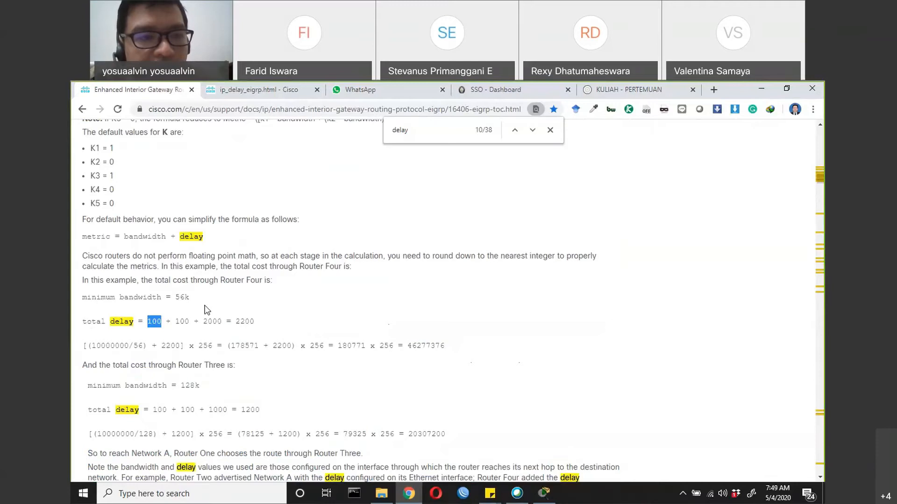
scroll(205, 308, "up", 8)
scroll(201, 305, "down", 8)
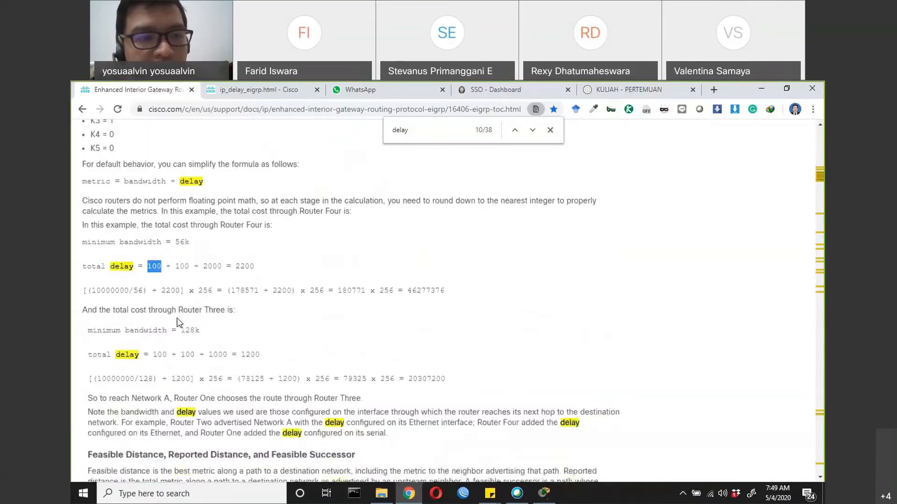
left_click(164, 269)
left_click_drag(147, 267, 222, 267)
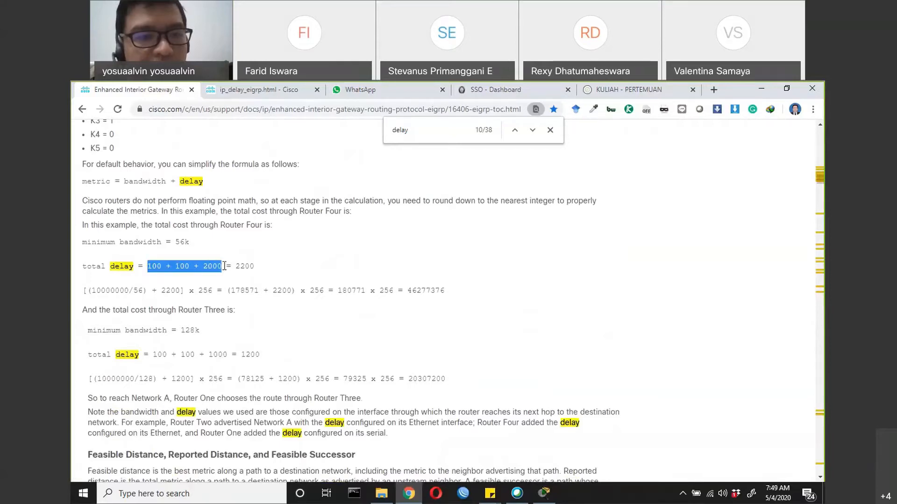
left_click_drag(148, 267, 218, 267)
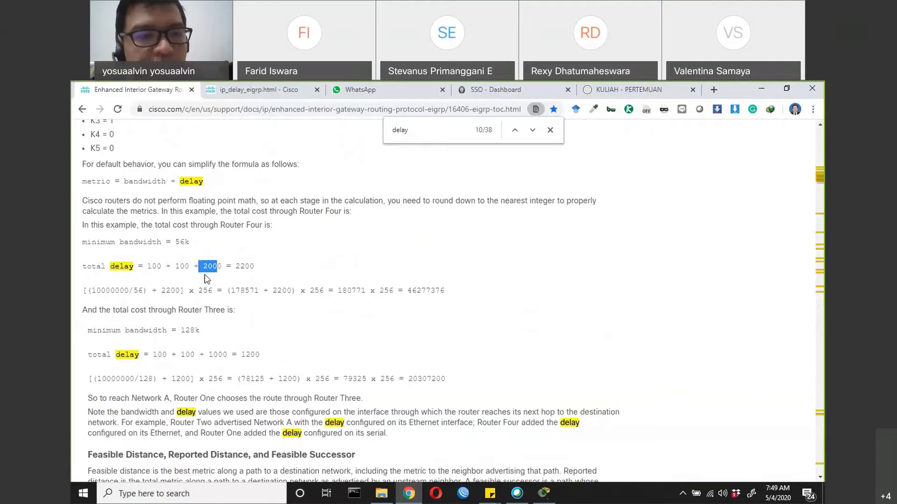
Trace Router Four's delay values on the Figure 2 topology and highlight the complete total delay sum
scroll(207, 279, "up", 5)
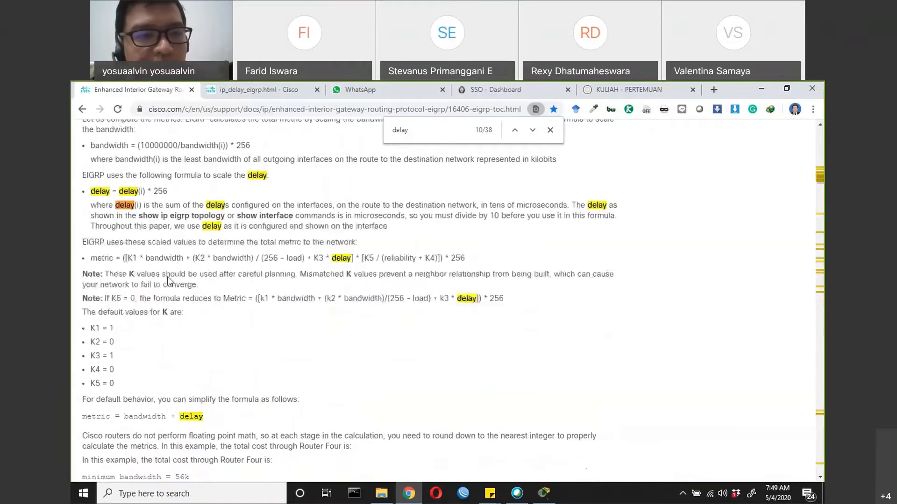
scroll(112, 213, "up", 6)
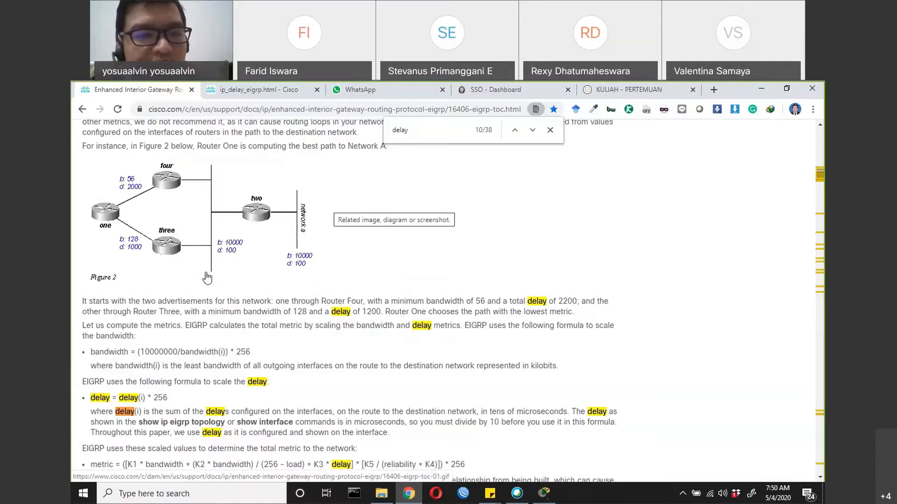
scroll(208, 279, "down", 6)
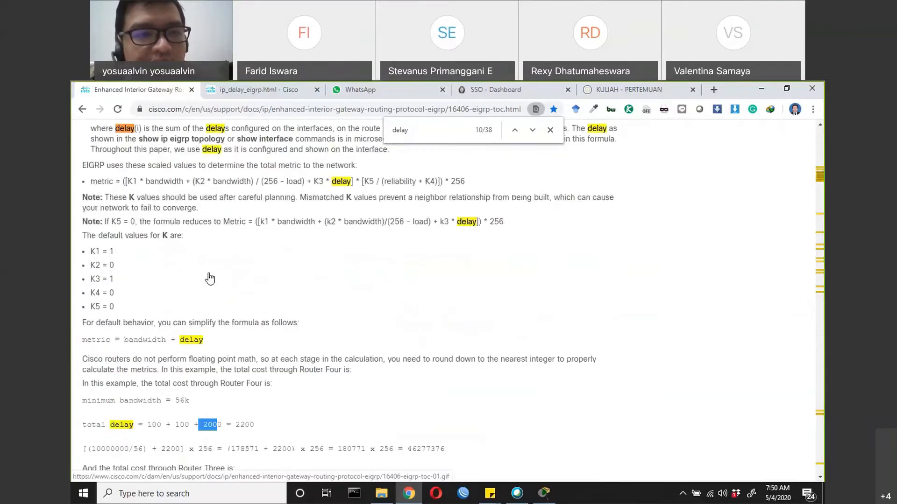
scroll(208, 276, "down", 5)
scroll(175, 226, "up", 1)
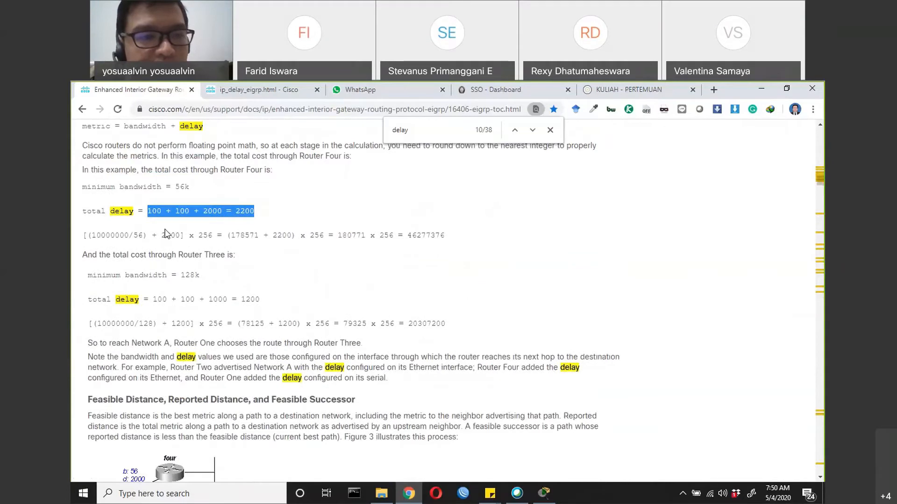
Highlight the 10000000 and 2200 terms of Router Four's cost calculation and compare them with the full metric formula
left_click_drag(91, 237, 130, 236)
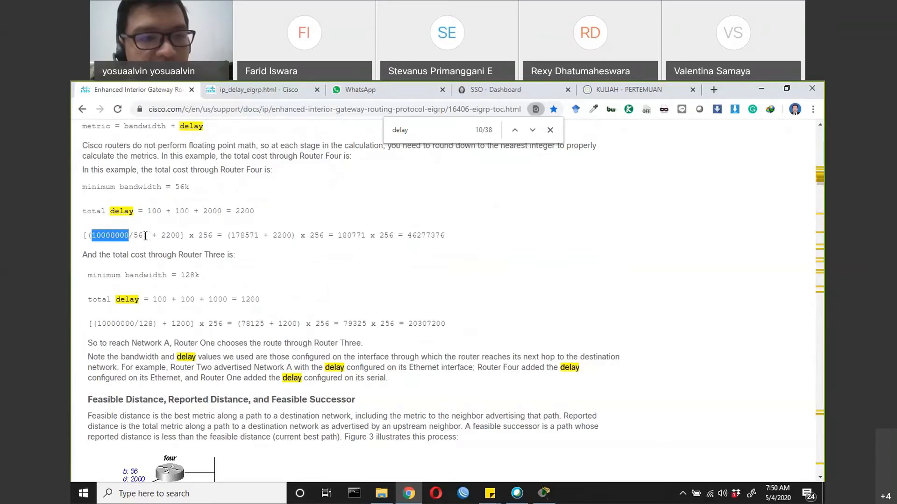
scroll(145, 236, "up", 1)
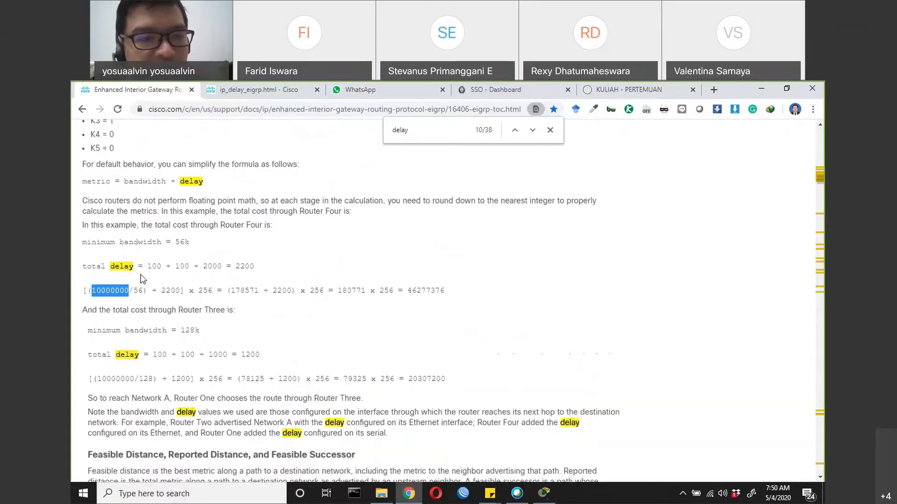
left_click_drag(162, 291, 181, 291)
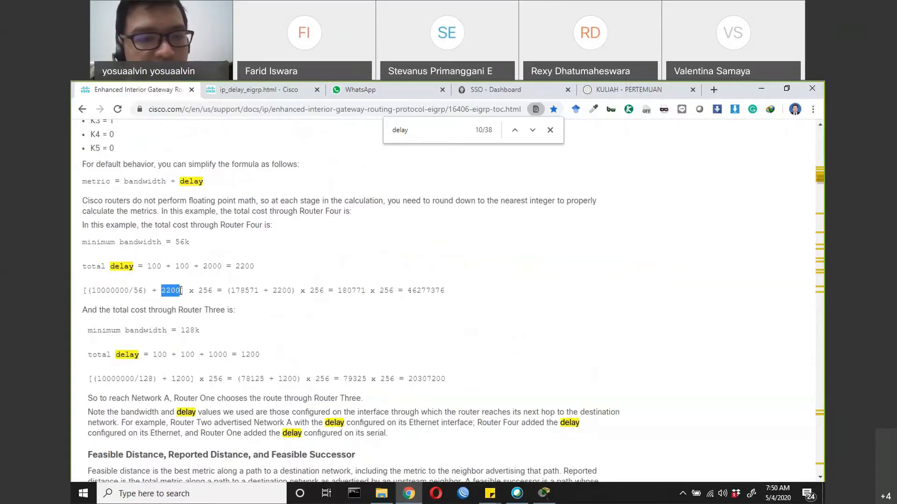
scroll(220, 274, "up", 2)
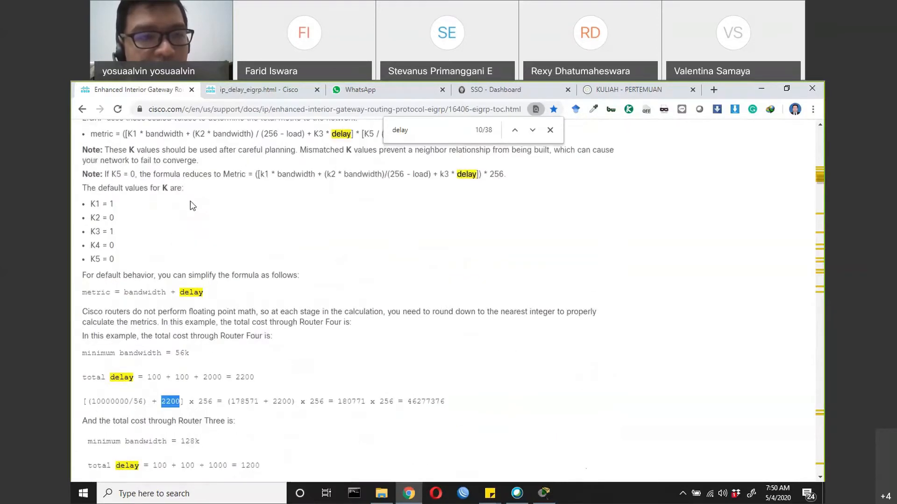
scroll(189, 205, "up", 1)
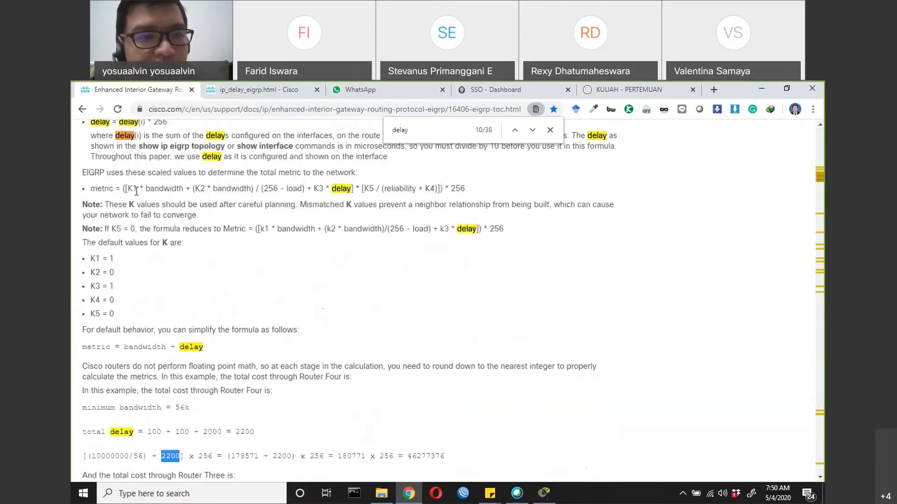
left_click_drag(132, 189, 460, 189)
scroll(365, 208, "down", 3)
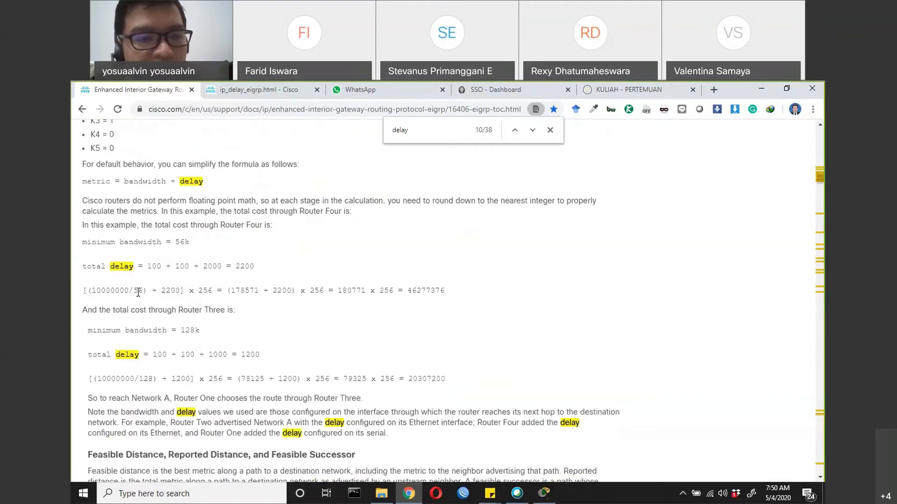
Highlight the multiplication by 256 and the final result in Router Four's cost calculation
left_click_drag(91, 291, 213, 292)
left_click(162, 292)
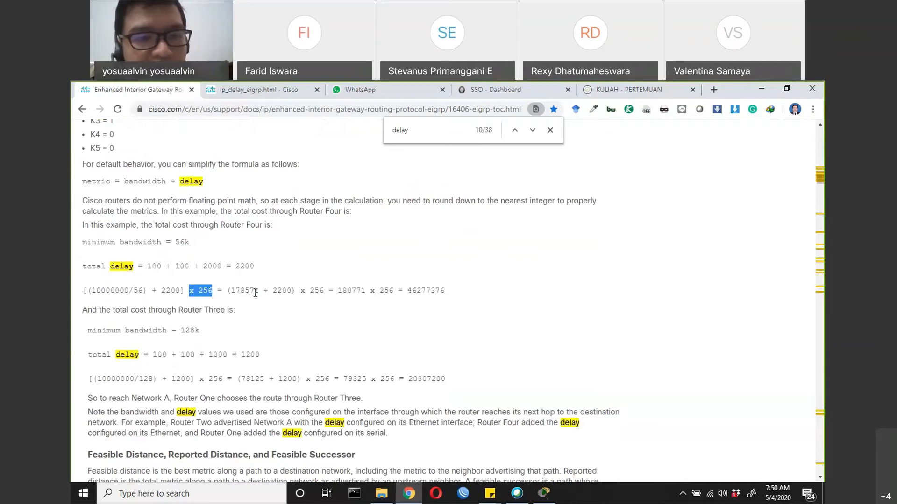
left_click_drag(407, 291, 447, 290)
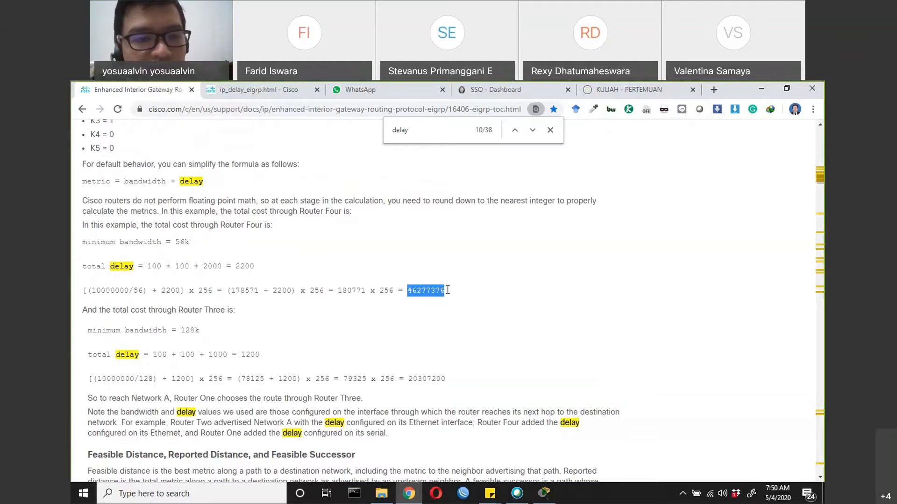
Highlight the Router Three cost line and its total delay result, comparing the example with the Figure 2 topology
left_click_drag(173, 310, 235, 306)
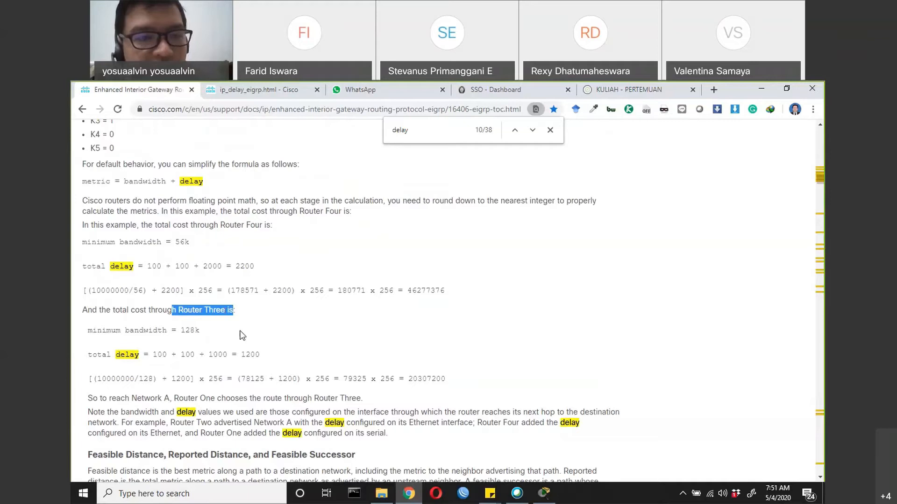
scroll(242, 335, "up", 10)
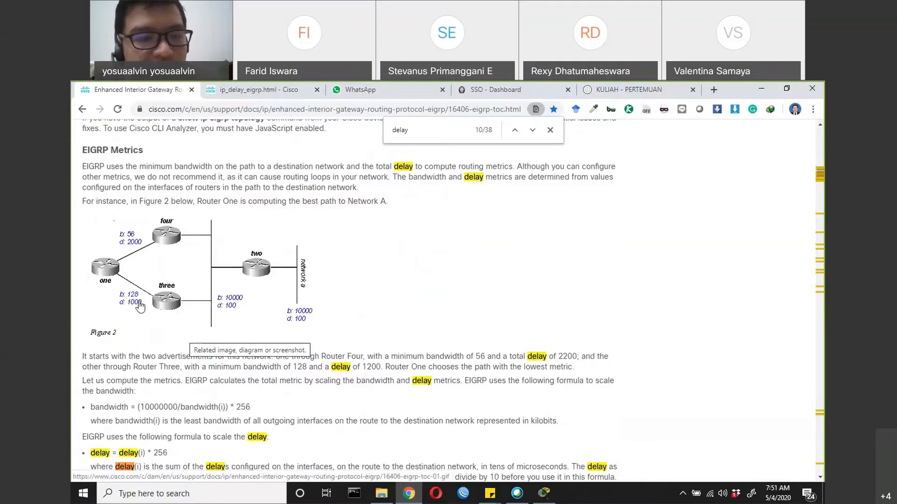
scroll(140, 307, "down", 7)
scroll(140, 307, "down", 6)
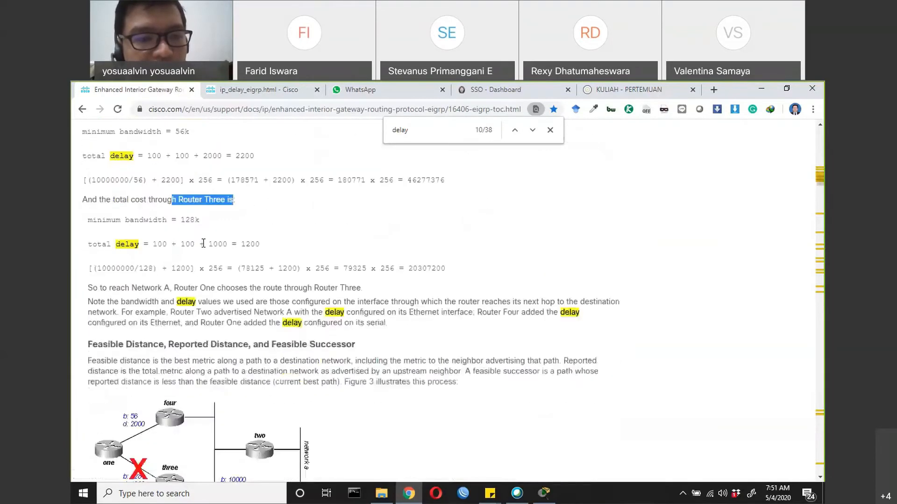
double_click(249, 243)
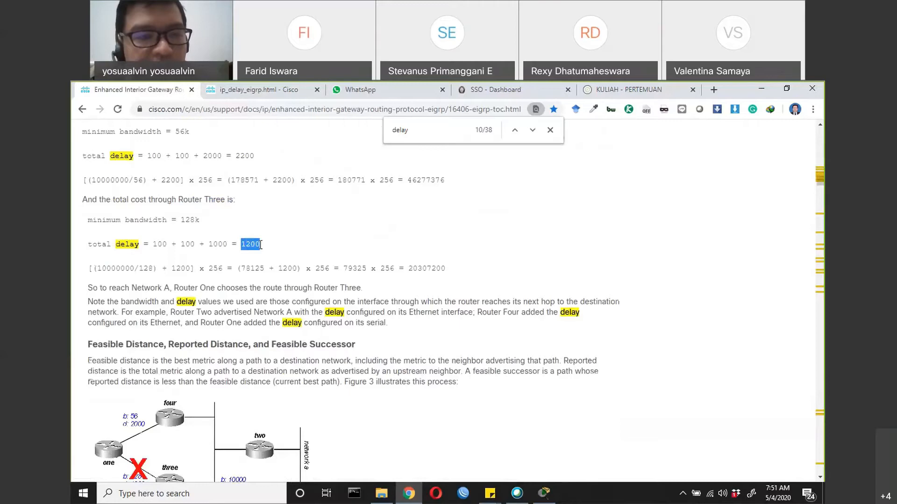
scroll(260, 244, "up", 7)
scroll(267, 245, "up", 5)
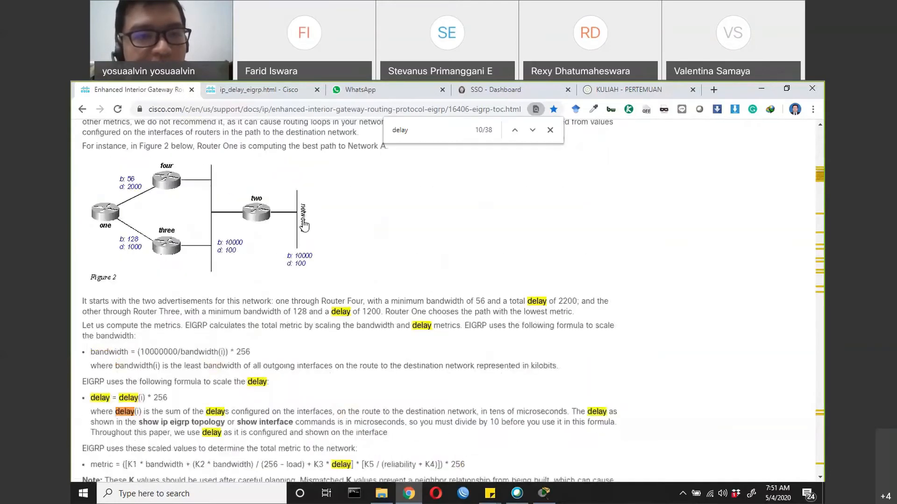
Highlight Router Three's delay sum and its (10000000/128) + 1200 cost expression, and compare them with the bandwidth scaling formula
scroll(110, 244, "down", 11)
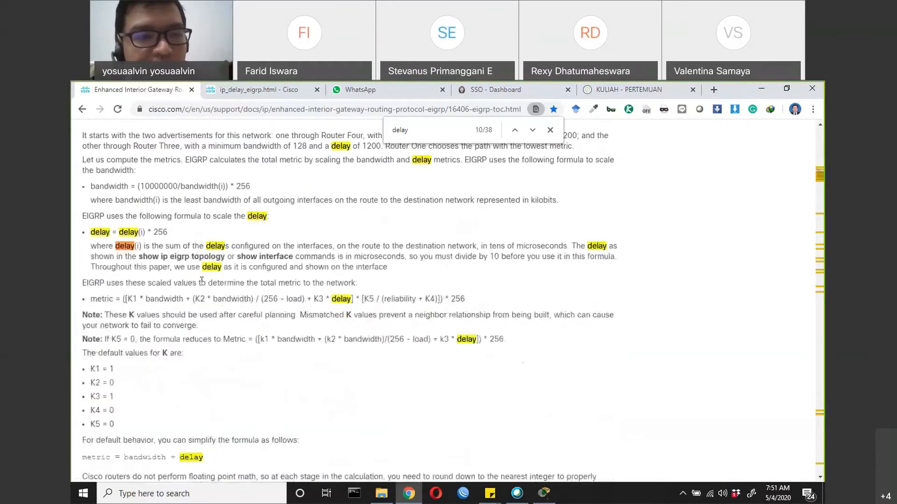
left_click_drag(152, 300, 264, 300)
left_click_drag(98, 323, 226, 322)
scroll(226, 322, "up", 6)
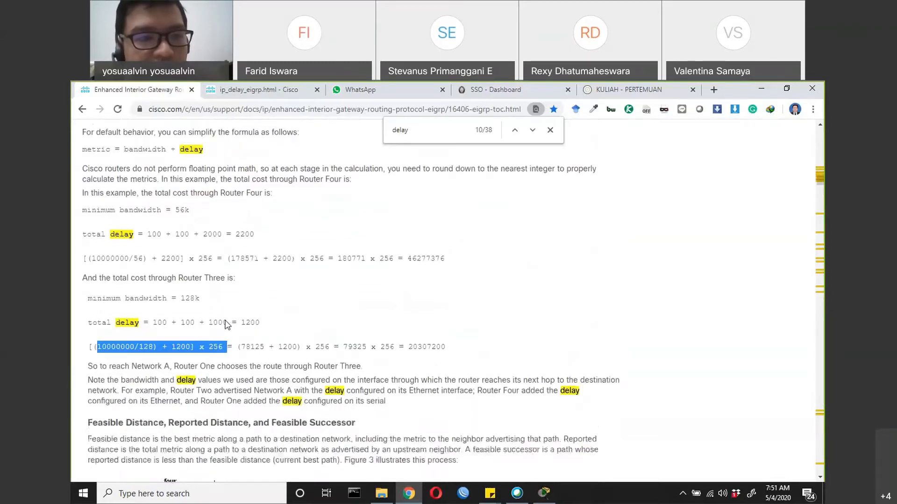
scroll(228, 326, "up", 1)
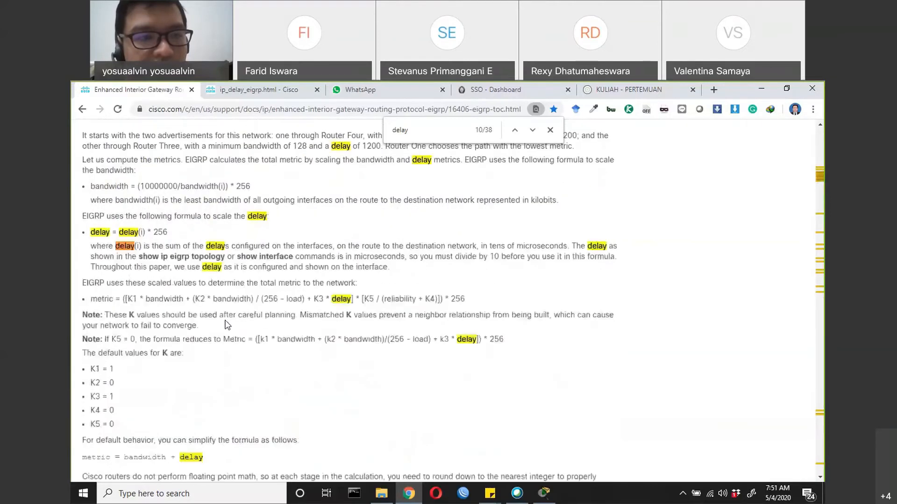
left_click_drag(136, 187, 256, 195)
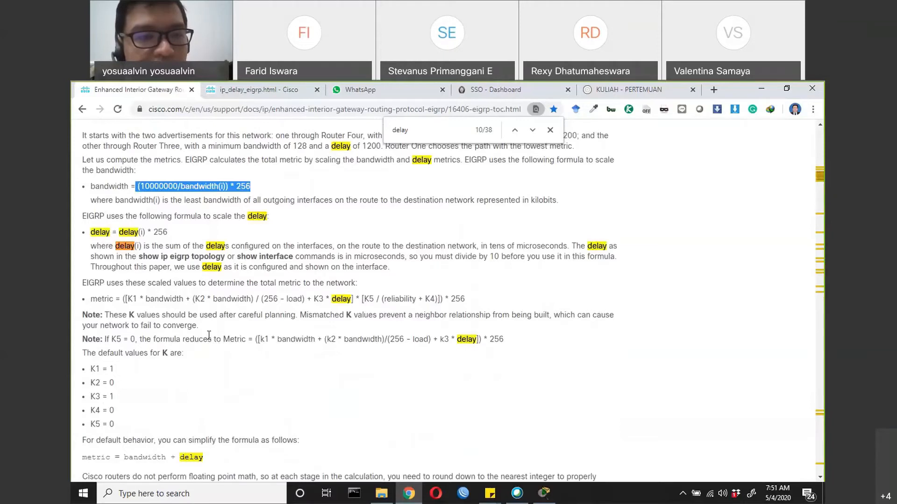
Highlight the 256 multiplier and the final result in Router Three's cost calculation
scroll(209, 336, "down", 6)
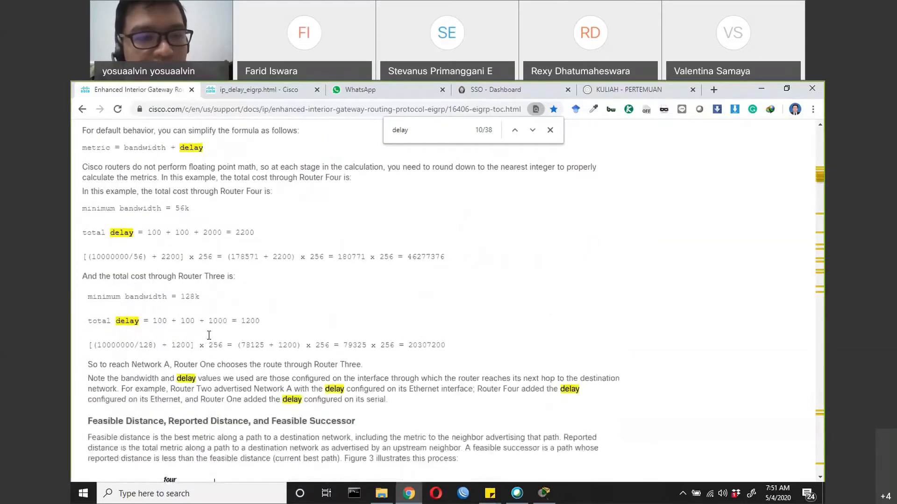
left_click_drag(135, 323, 230, 322)
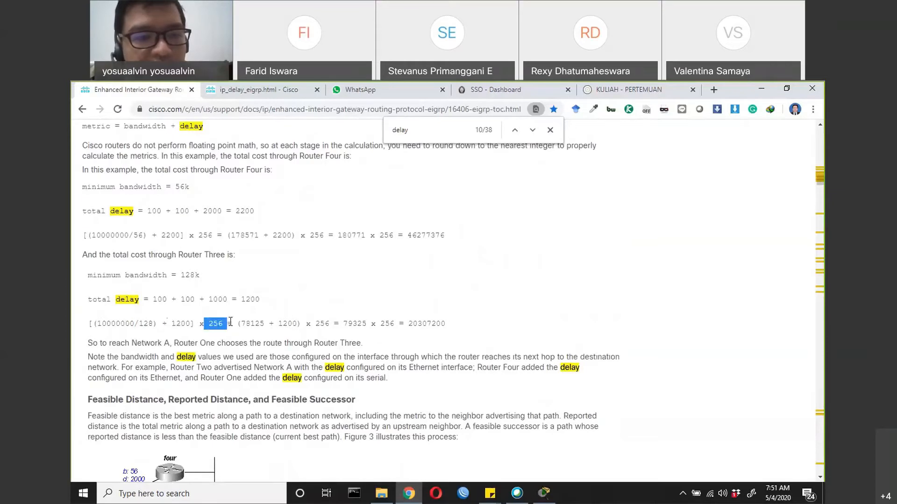
left_click_drag(408, 323, 450, 321)
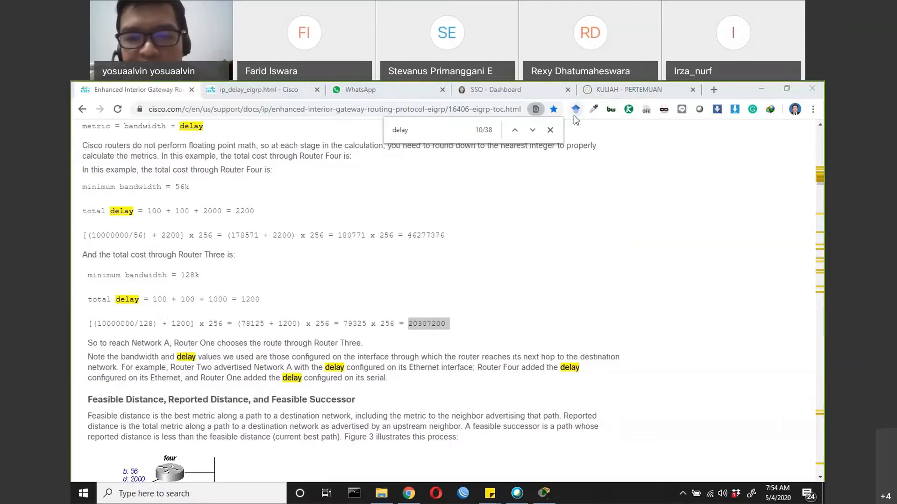
Highlight the Feasible Distance, Reported Distance, and Feasible Successor heading and review the sections from Figure 3 through Figure 4a
left_click(252, 396)
scroll(253, 396, "down", 1)
left_click_drag(89, 345, 367, 351)
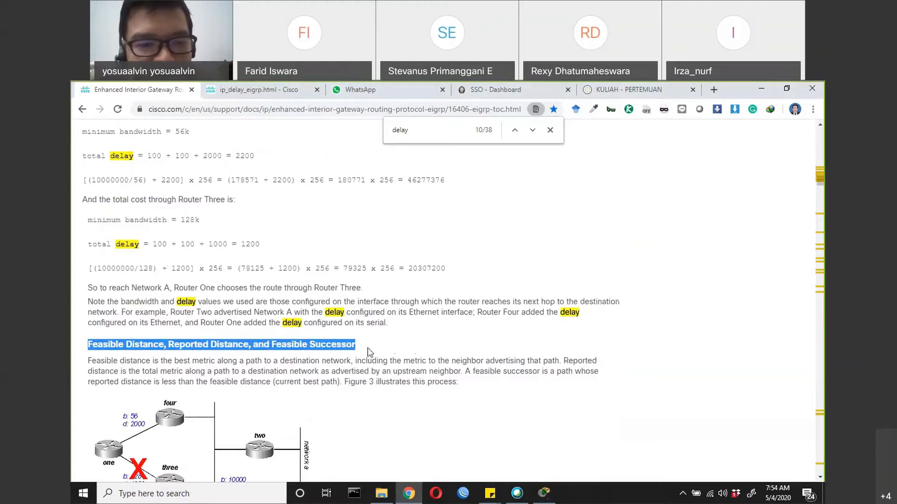
scroll(369, 351, "down", 3)
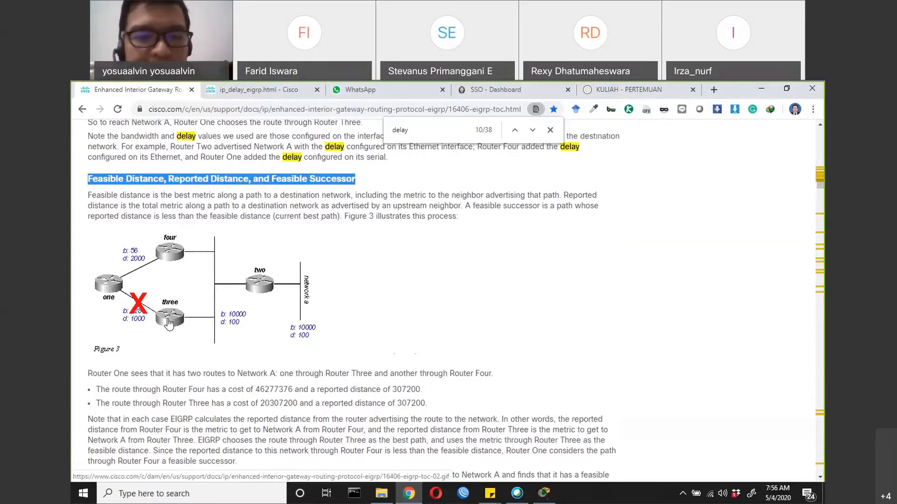
scroll(185, 372, "down", 3)
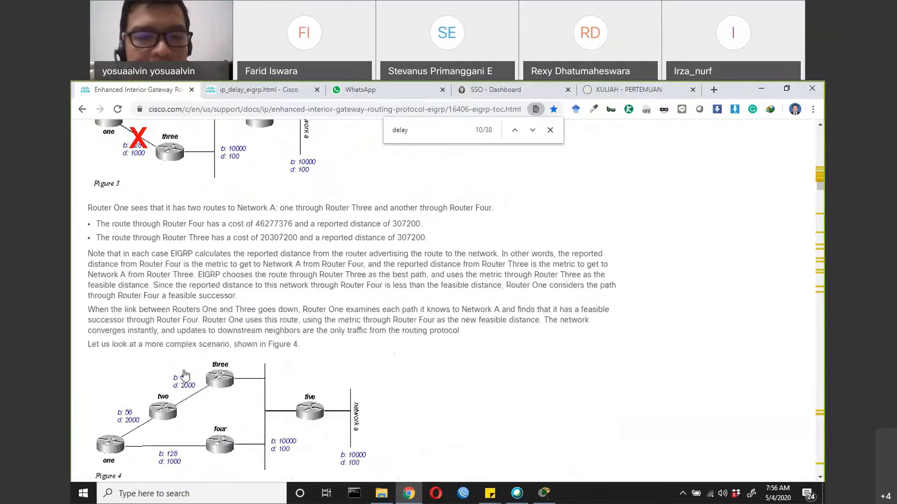
scroll(184, 374, "down", 2)
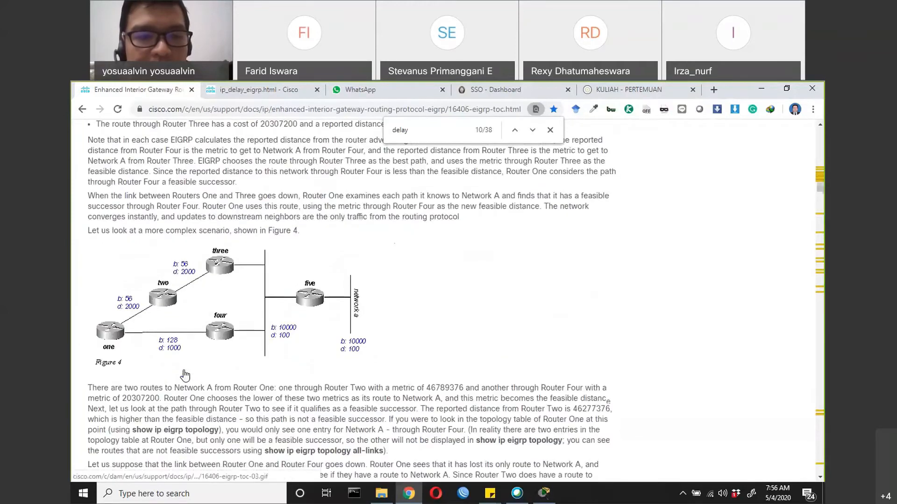
scroll(184, 375, "down", 5)
scroll(185, 375, "down", 13)
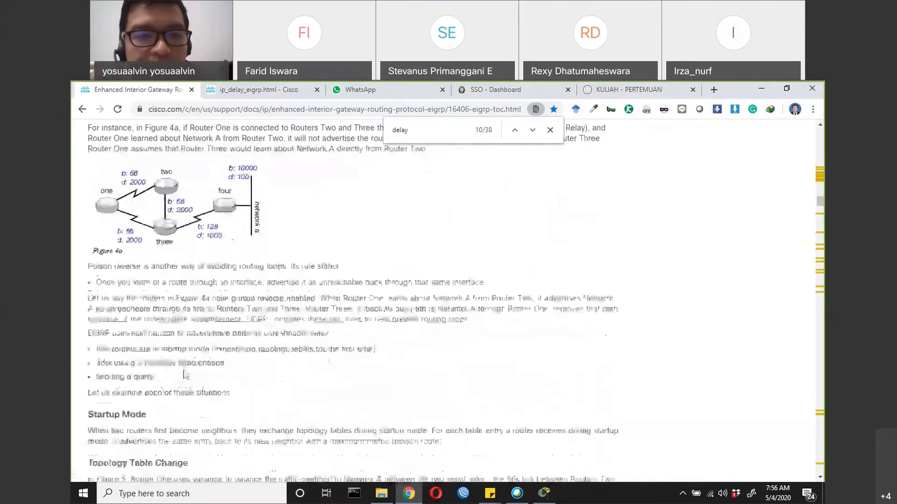
Switch to Cisco Packet Tracer and place four Router-PT routers in a diamond arrangement on the empty workspace
left_click(544, 493)
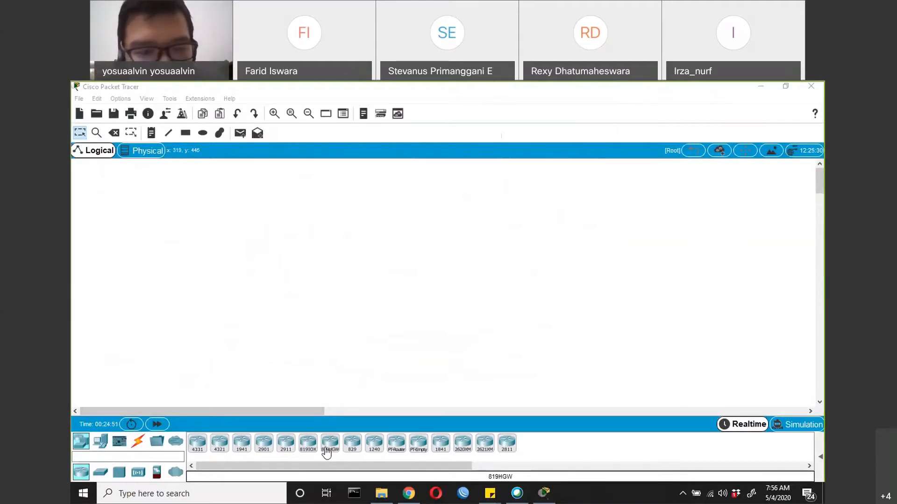
left_click(401, 446)
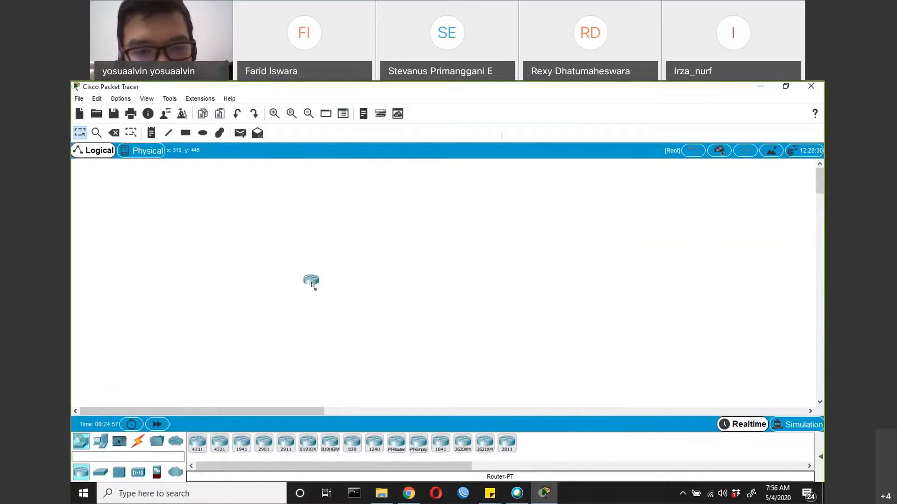
left_click(295, 244)
left_click(396, 445)
left_click(235, 305)
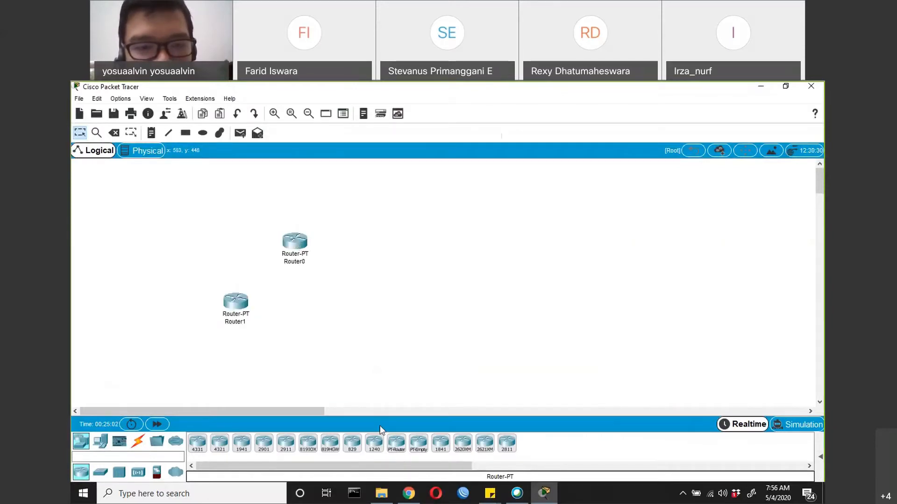
left_click(396, 446)
left_click(355, 310)
left_click(396, 445)
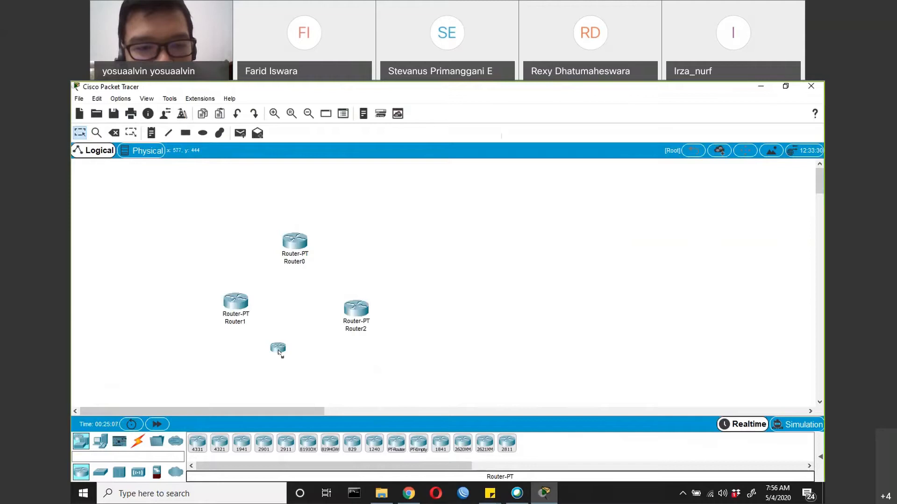
left_click(286, 357)
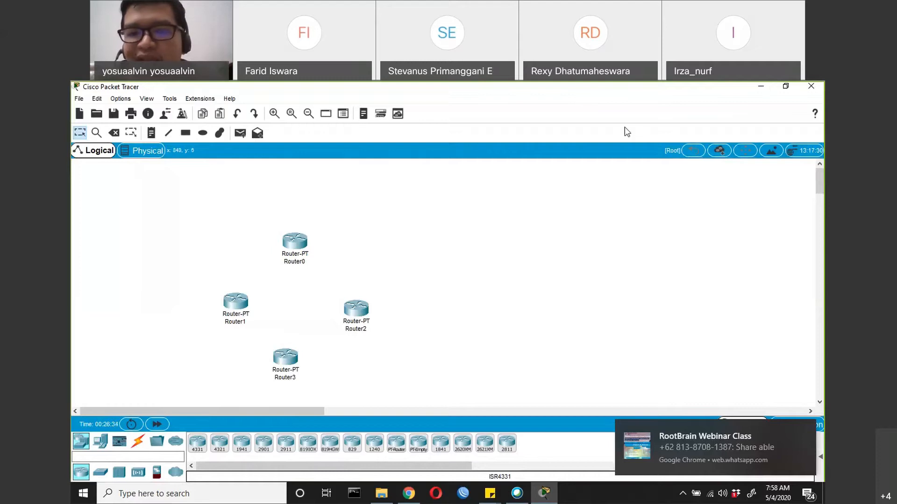
Dismiss the incoming WhatsApp chat notifications covering the workspace
left_click(800, 428)
left_click(547, 97)
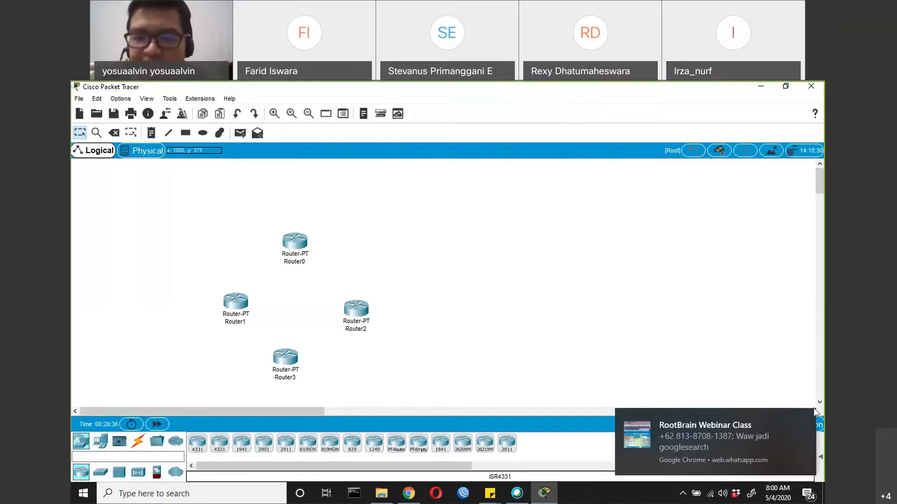
left_click(803, 417)
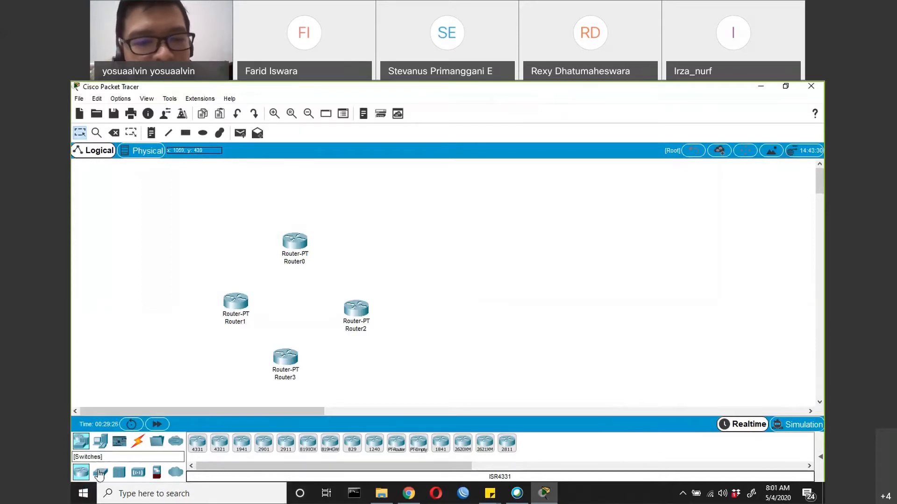
Place four 2960 switches, one beside each router, with Switch0 next to Router0 and Switch1 next to Router1
left_click(101, 472)
left_click_drag(198, 442, 186, 308)
left_click_drag(201, 449, 389, 318)
left_click_drag(186, 306, 332, 245)
left_click_drag(389, 318, 210, 308)
left_click_drag(197, 443, 403, 316)
left_click_drag(198, 444, 322, 373)
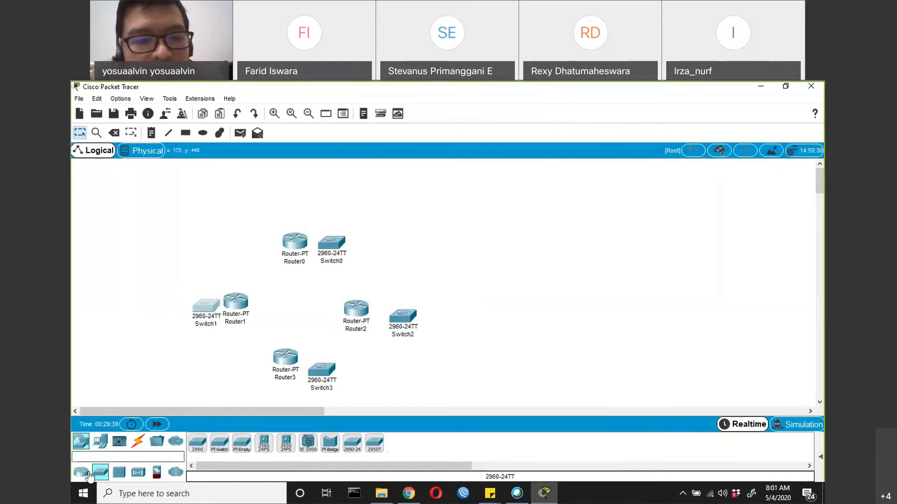
Add four PCs to the topology, one on the outer side of each switch
left_click(80, 472)
left_click(100, 441)
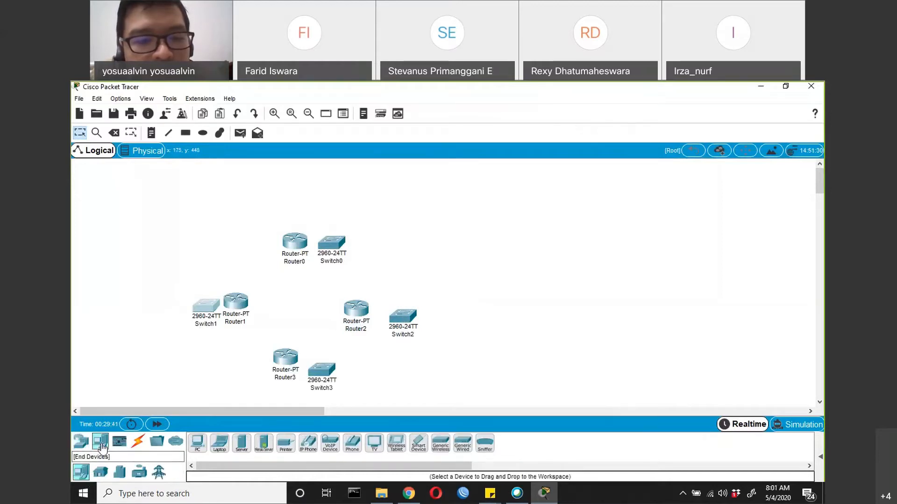
left_click_drag(198, 444, 165, 311)
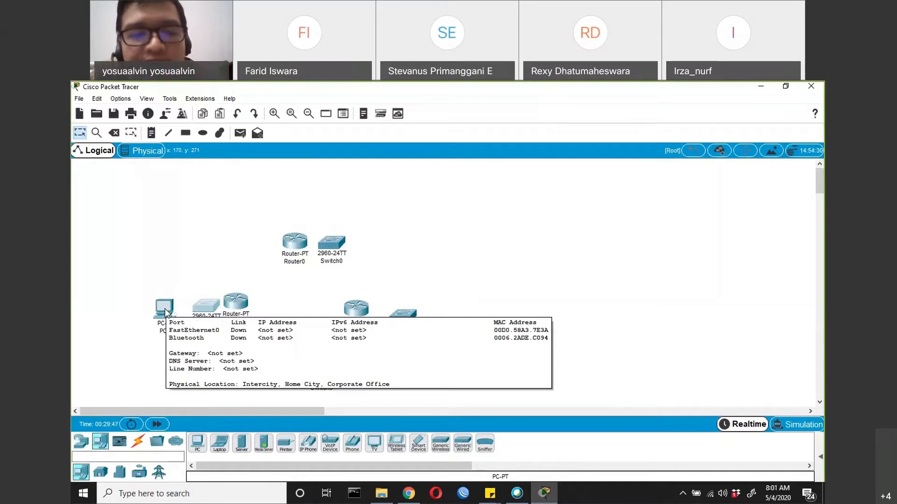
left_click_drag(164, 307, 374, 238)
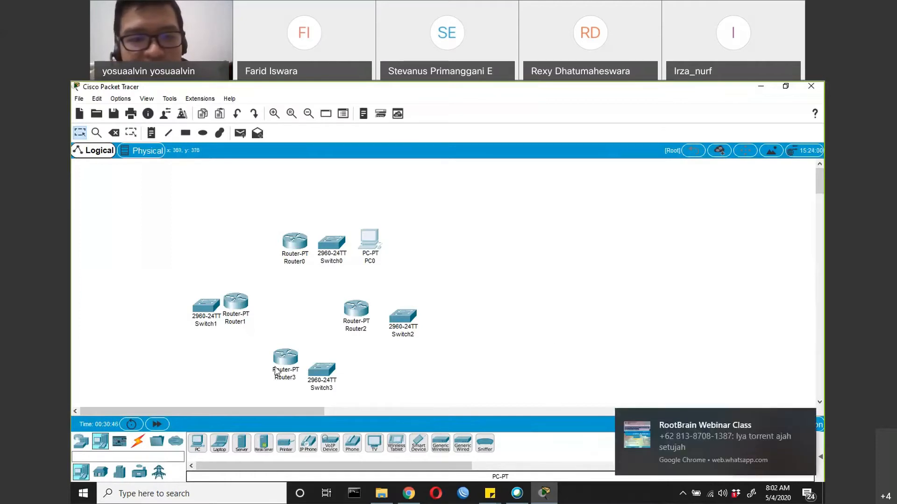
left_click(809, 417)
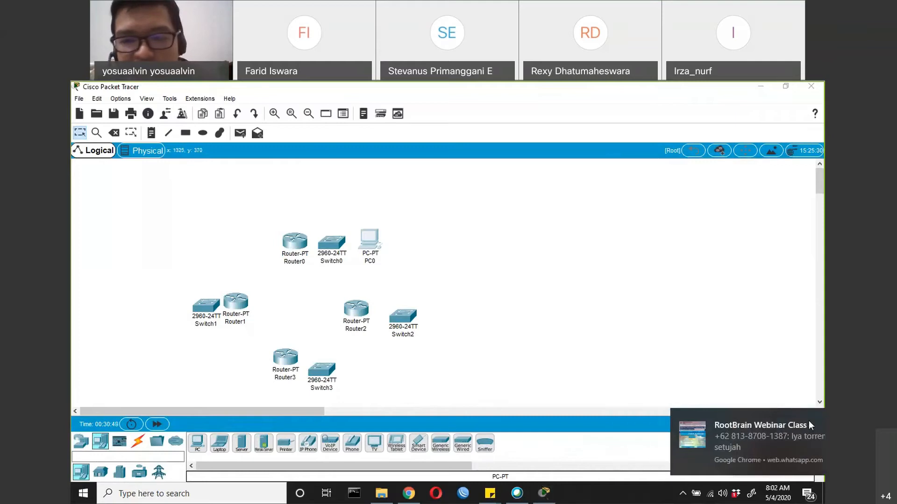
left_click(79, 442)
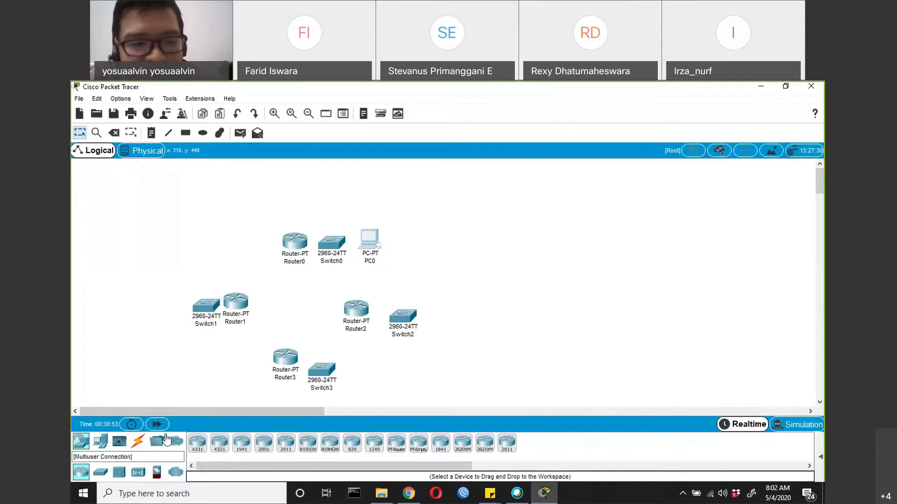
left_click(100, 441)
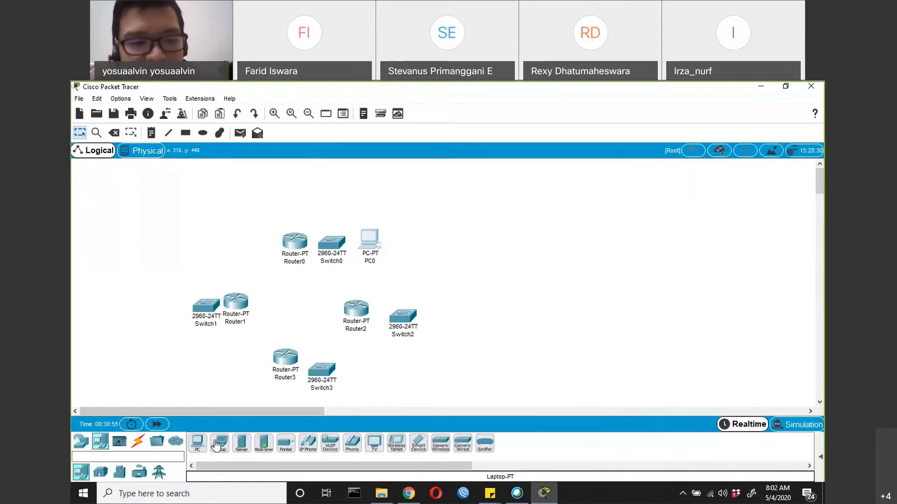
left_click_drag(198, 448, 170, 317)
left_click_drag(197, 442, 443, 328)
left_click_drag(201, 443, 356, 376)
Connect PC1's FastEthernet0 to Switch1's FastEthernet0/1 with a copper straight-through cable
left_click(138, 443)
left_click(263, 443)
left_click(170, 312)
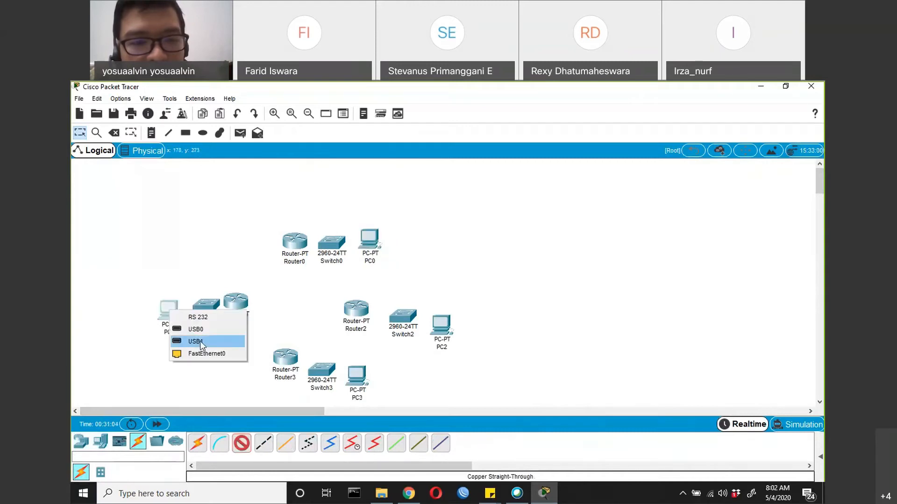
left_click(207, 353)
left_click(206, 304)
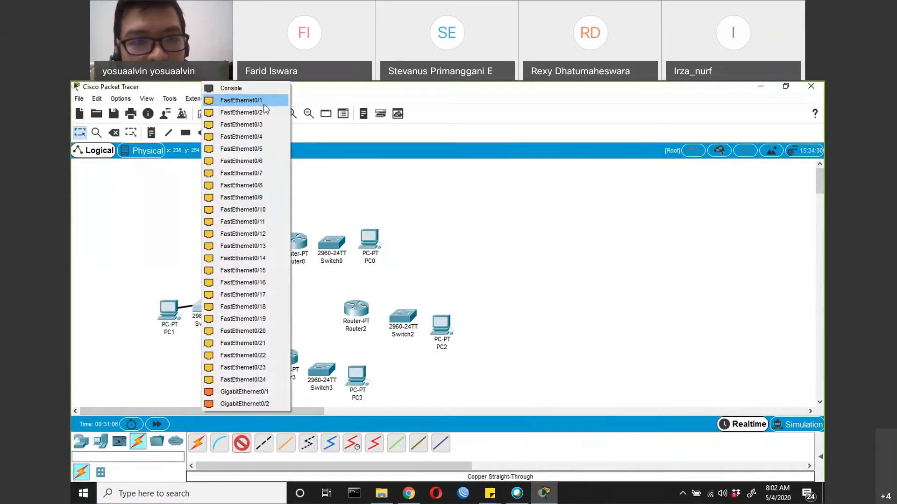
left_click(264, 101)
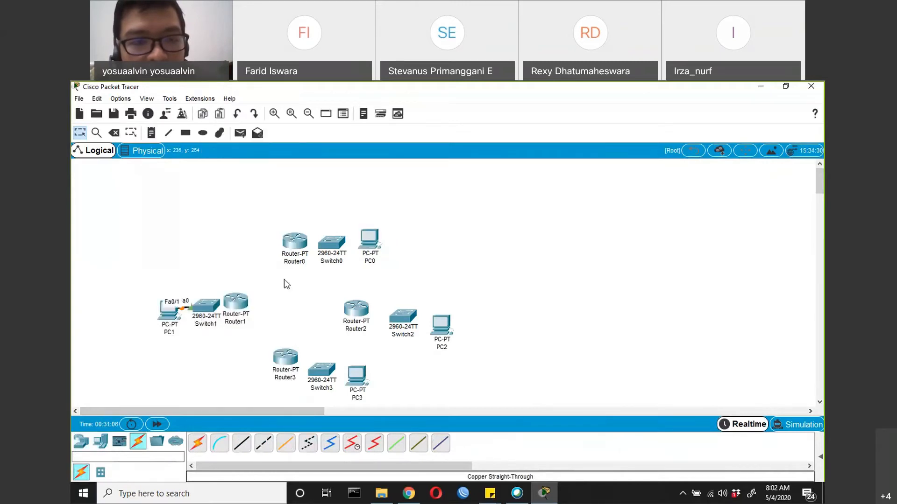
Connect Switch1's FastEthernet0/24 to Router1's FastEthernet0/0 with a copper straight-through cable
left_click(212, 306)
left_click(250, 366)
left_click(236, 302)
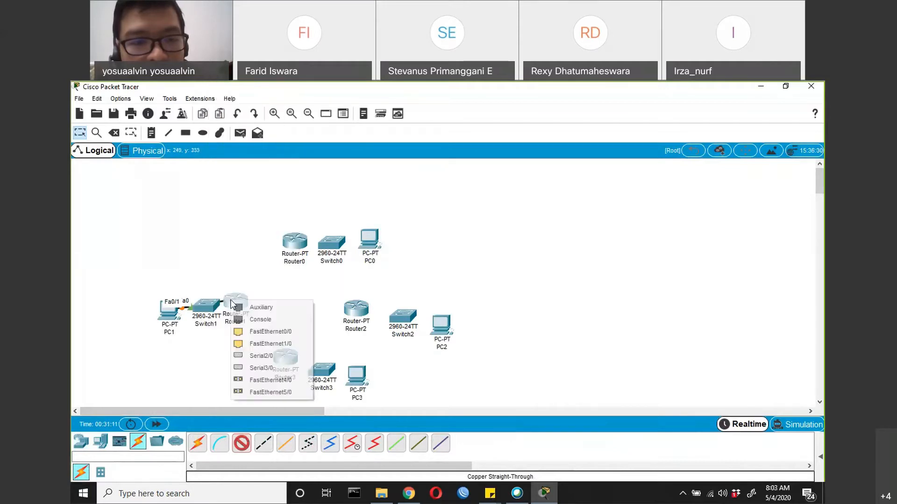
left_click(252, 330)
Spread Router1, PC1 and Switch1 apart so the cabled devices have more space between them
left_click_drag(252, 306, 259, 304)
left_click_drag(170, 314, 132, 317)
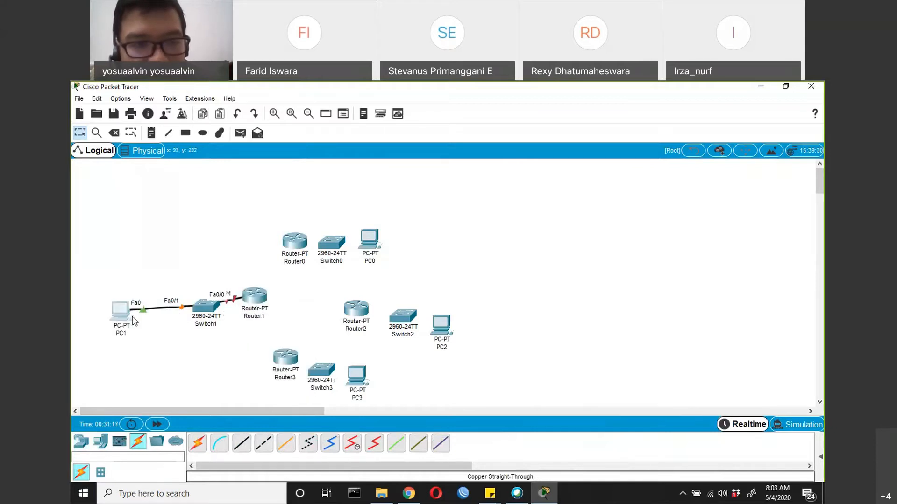
left_click_drag(208, 306, 182, 313)
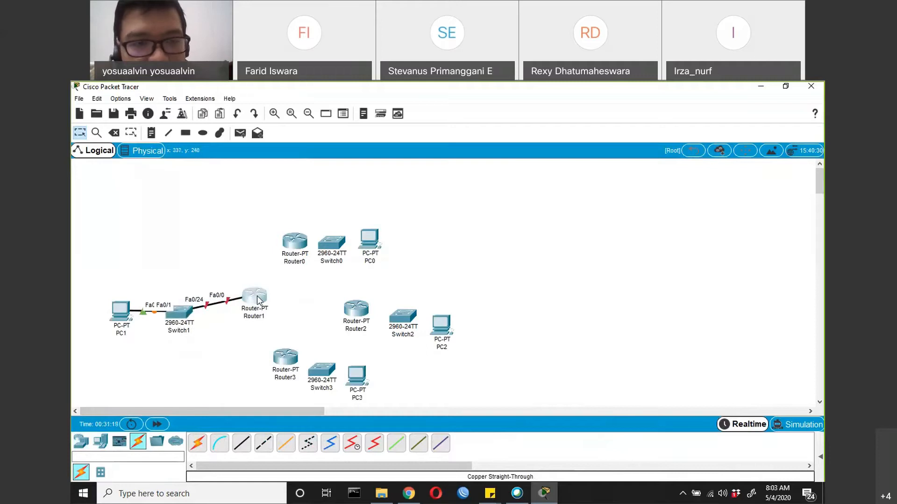
Power off Router1, install two PT-ROUTER-NM-1CFE modules in its empty slots, and power it back on
left_click(258, 301)
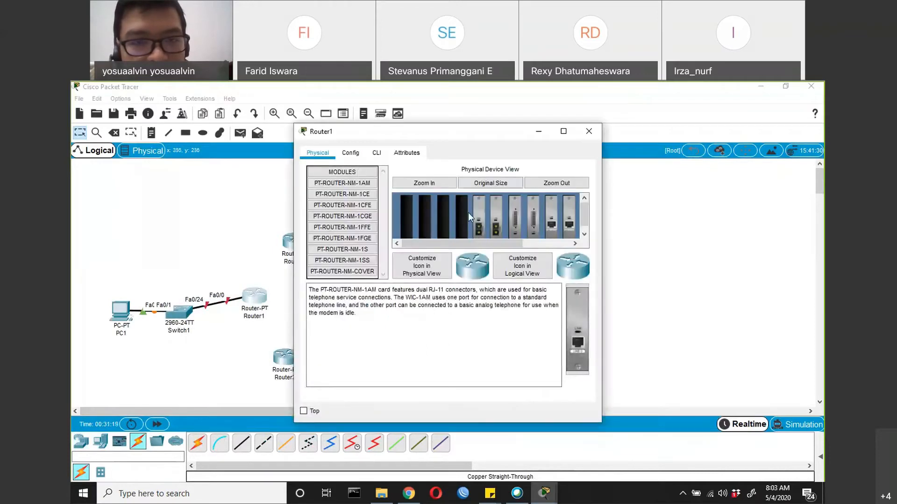
scroll(481, 244, "right", 3)
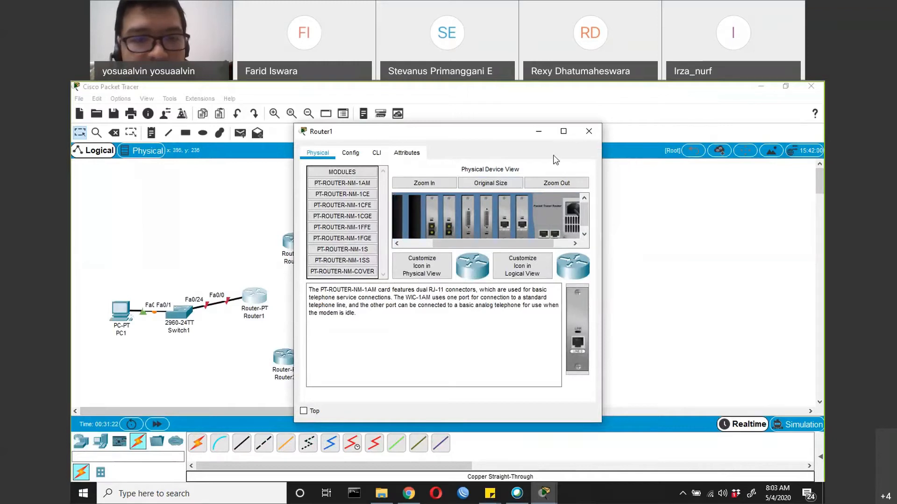
left_click_drag(512, 131, 515, 154)
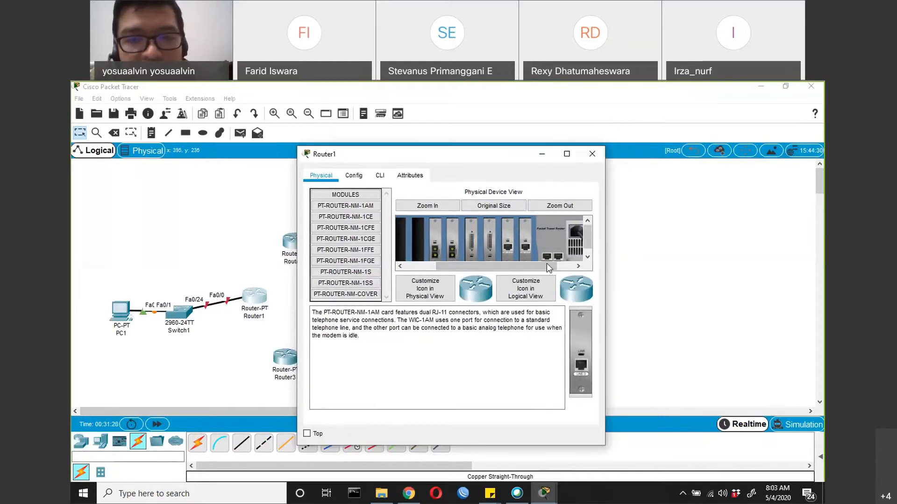
left_click_drag(546, 264, 571, 253)
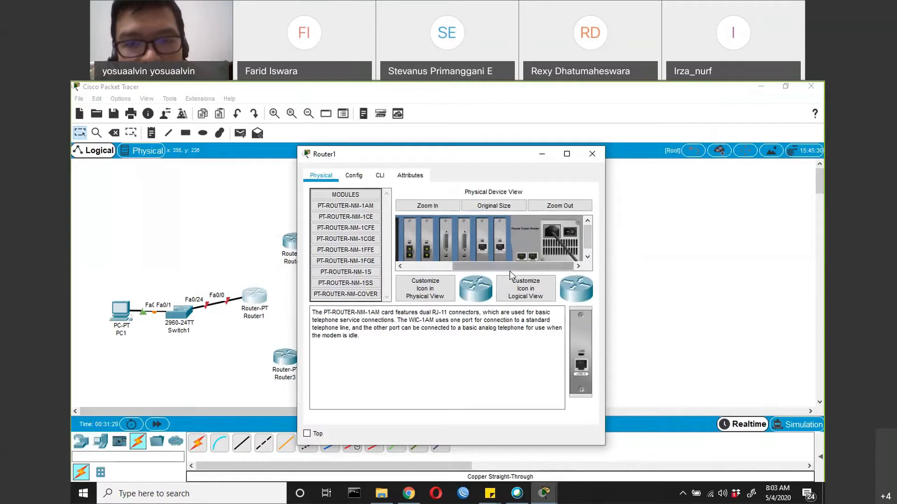
left_click_drag(509, 270, 462, 270)
left_click(355, 228)
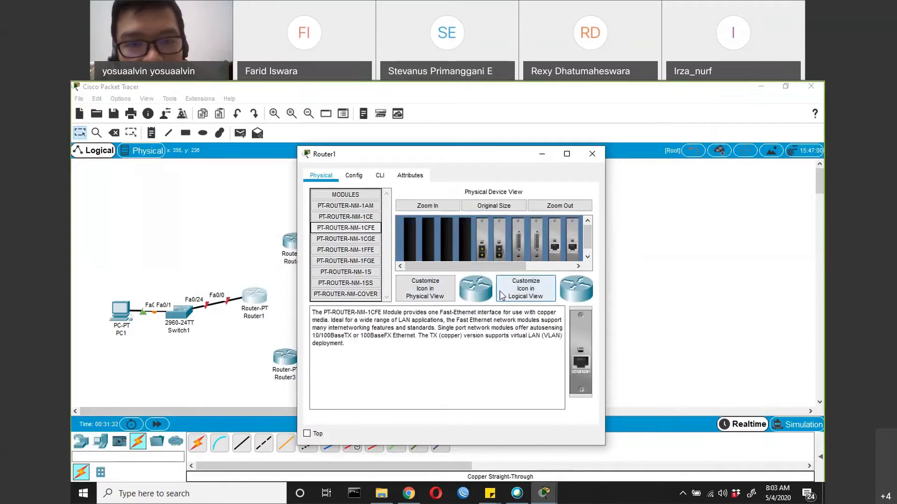
left_click_drag(368, 228, 464, 235)
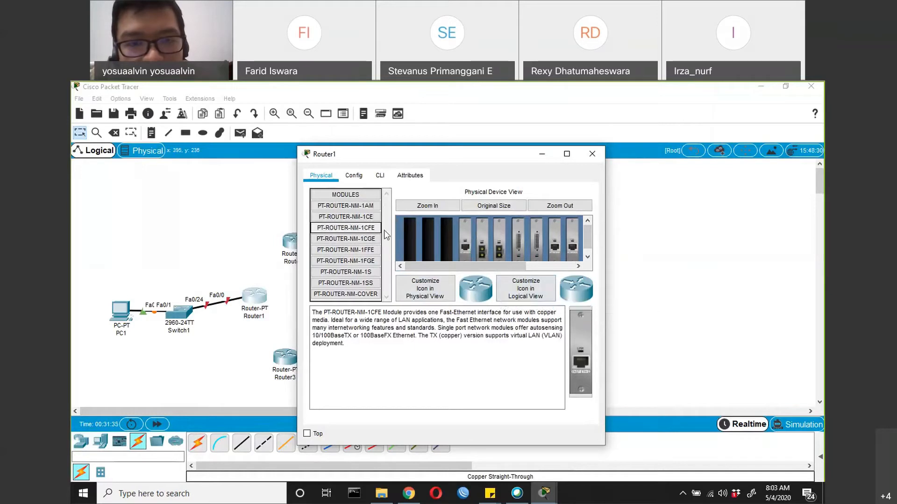
left_click_drag(366, 231, 548, 267)
left_click(570, 234)
left_click(592, 154)
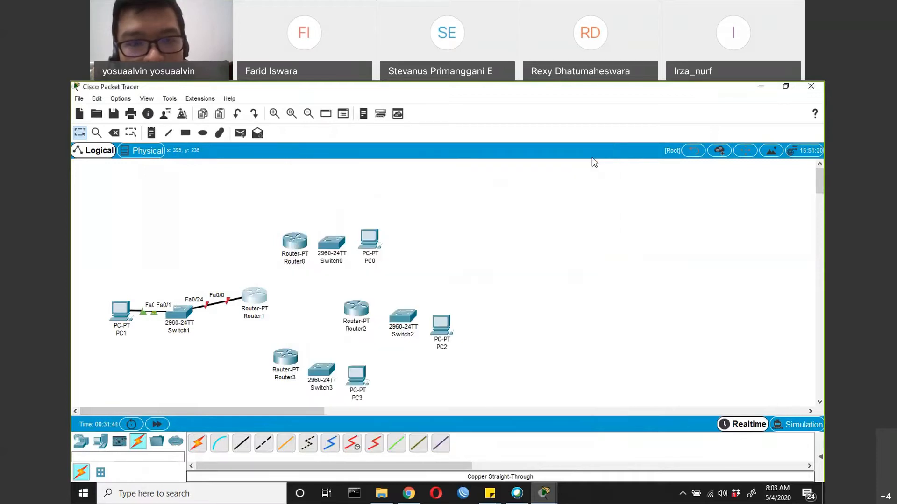
Power off Router0, fit two PT-ROUTER-NM-1CFE modules in its empty slots, and switch its power back on
left_click(300, 248)
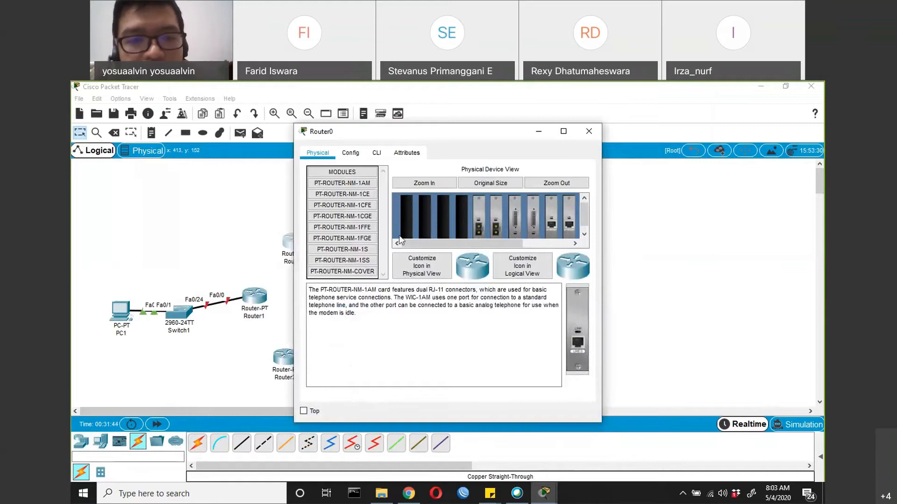
left_click(559, 243)
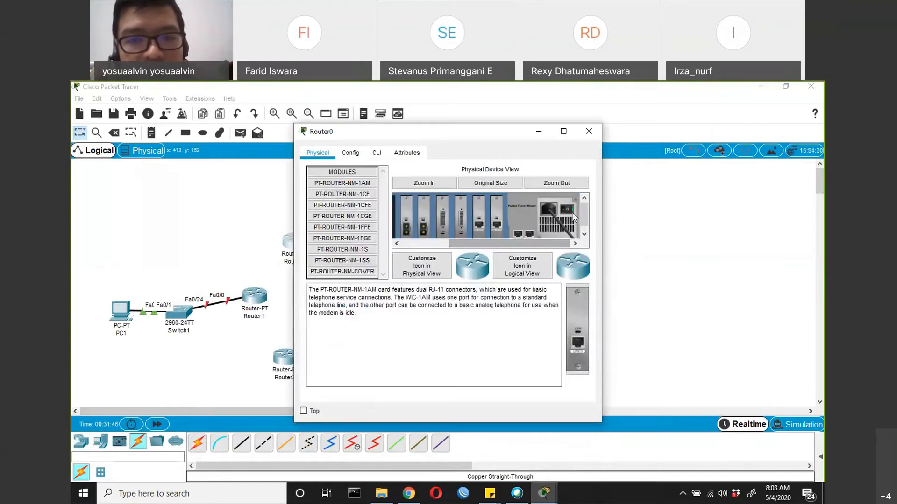
left_click_drag(546, 242, 499, 242)
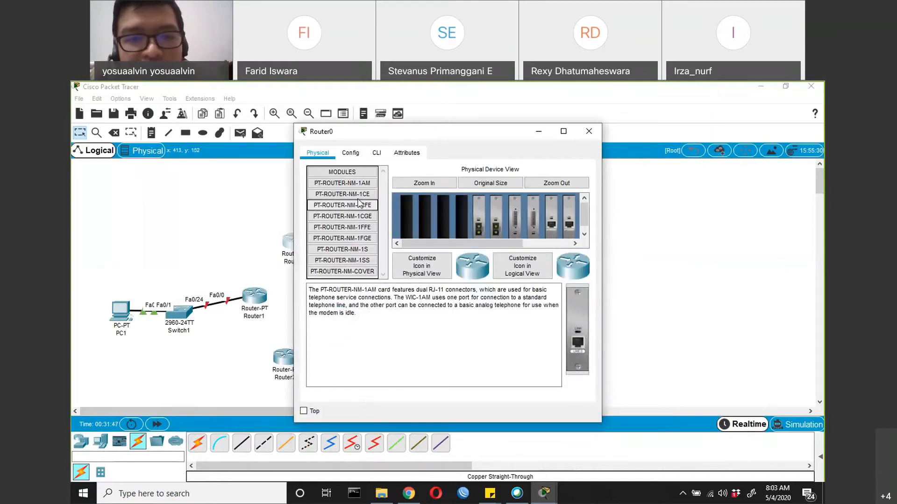
left_click_drag(360, 205, 441, 205)
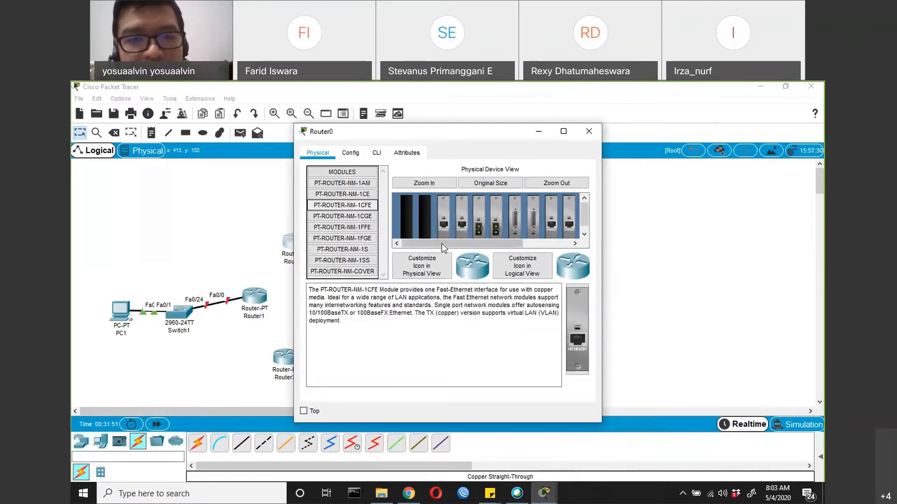
left_click_drag(444, 244, 500, 248)
left_click(565, 211)
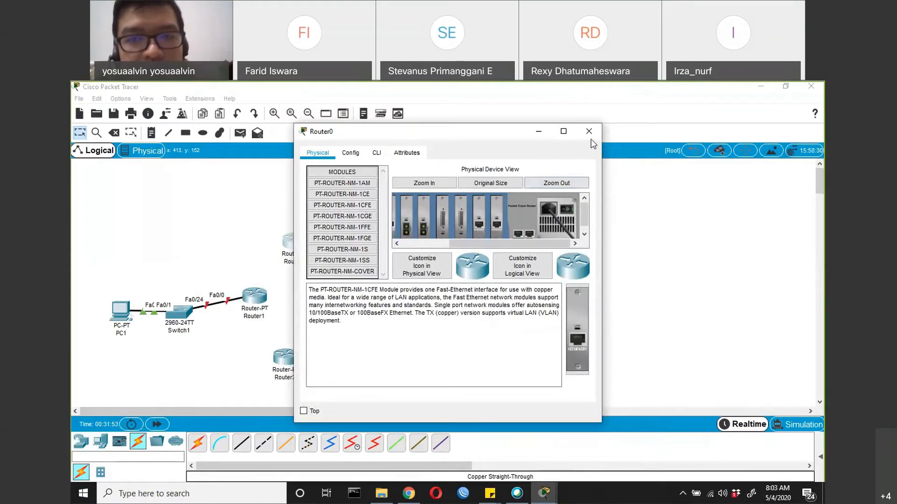
left_click(589, 131)
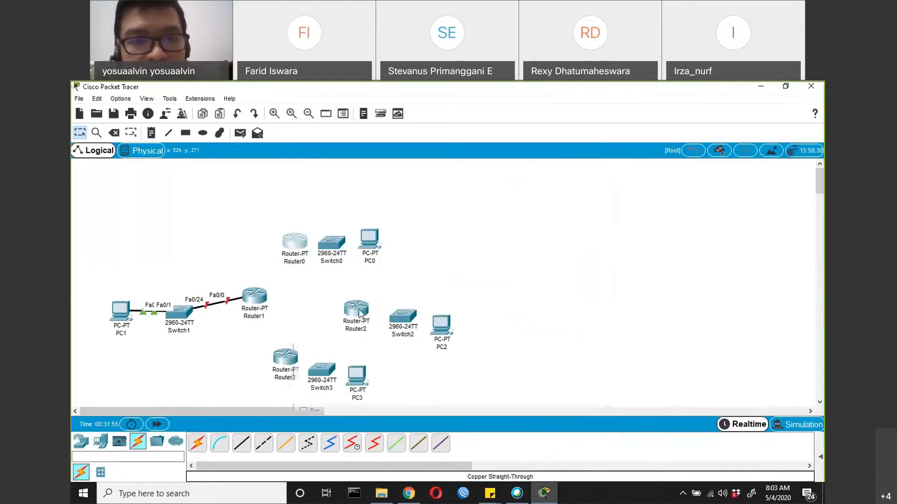
Power off Router2, add two PT-ROUTER-NM-1CFE modules to its empty slots, and restore its power
left_click(355, 309)
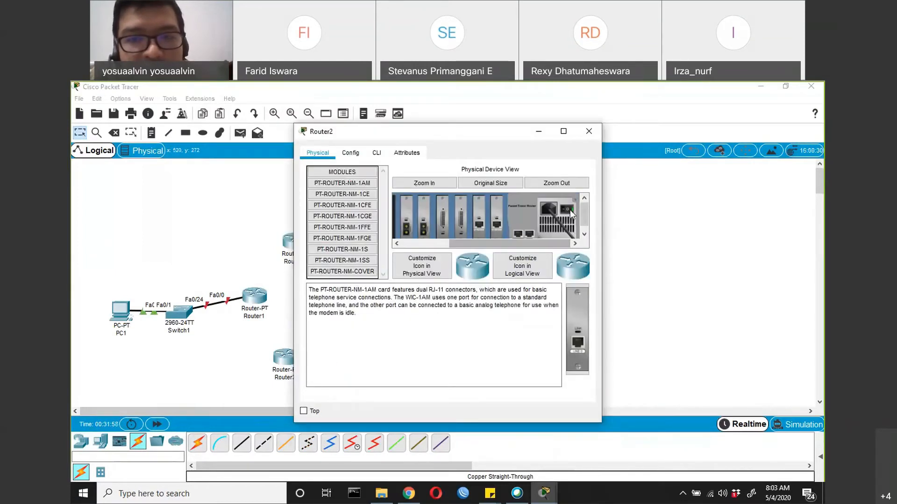
left_click_drag(534, 243, 462, 245)
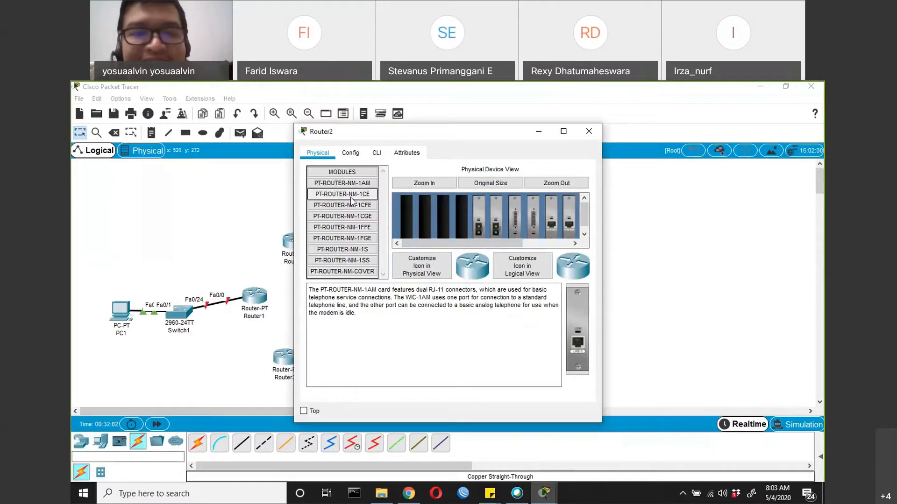
left_click_drag(342, 205, 460, 198)
left_click_drag(344, 205, 439, 201)
left_click_drag(471, 243, 478, 246)
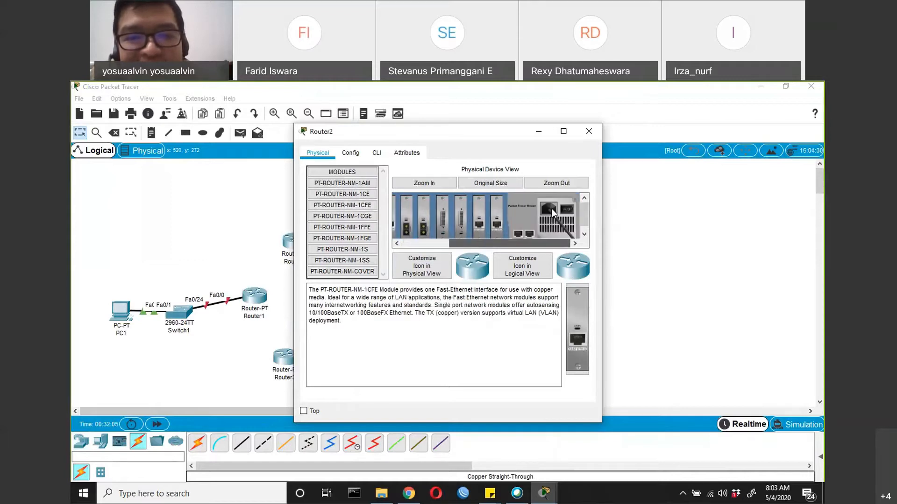
left_click(596, 132)
Power off Router3, install two PT-ROUTER-NM-1CFE modules, power it back on, and review its slots
left_click(296, 365)
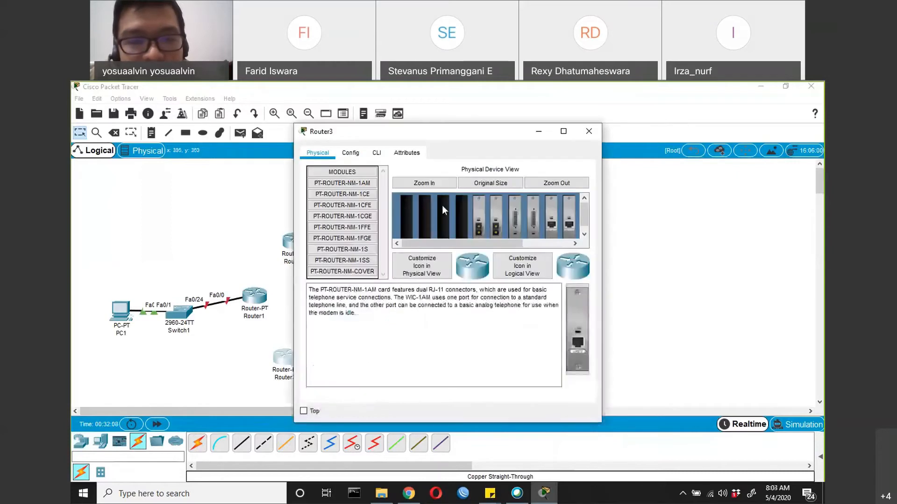
left_click_drag(486, 242, 422, 226)
left_click_drag(342, 205, 460, 202)
left_click_drag(343, 205, 445, 203)
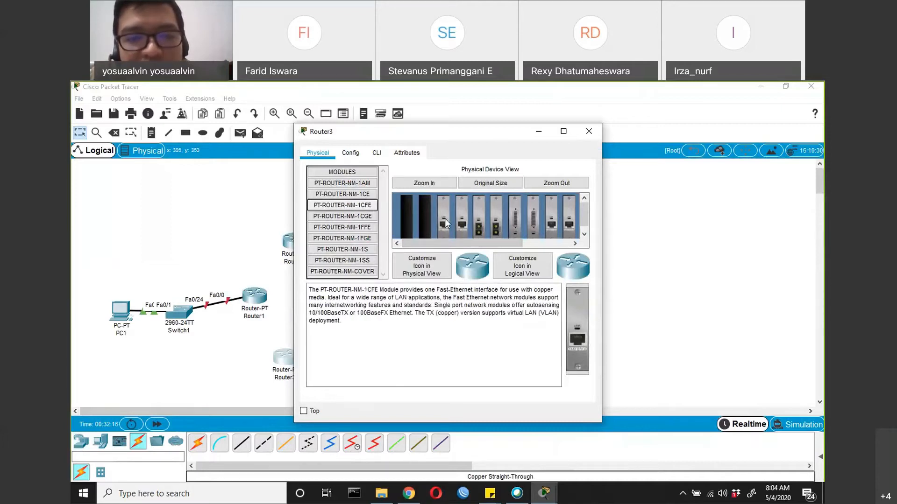
left_click_drag(498, 246, 447, 251)
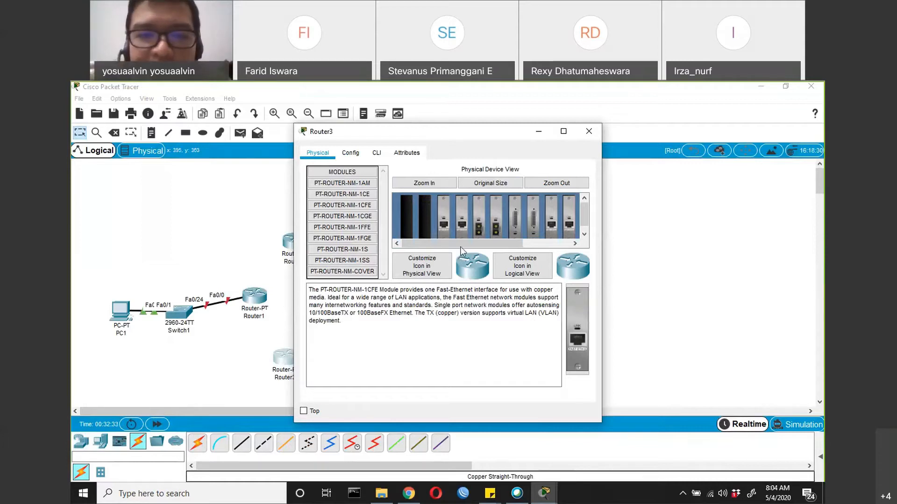
left_click(526, 245)
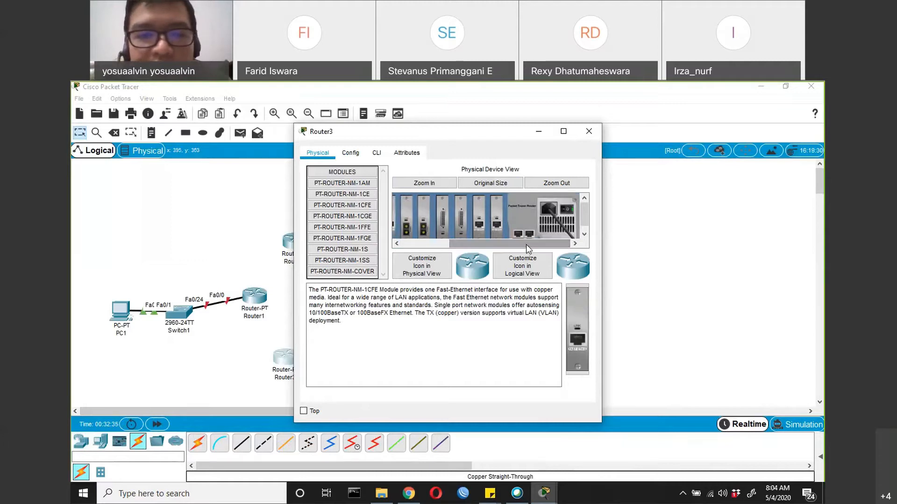
left_click_drag(525, 245, 470, 251)
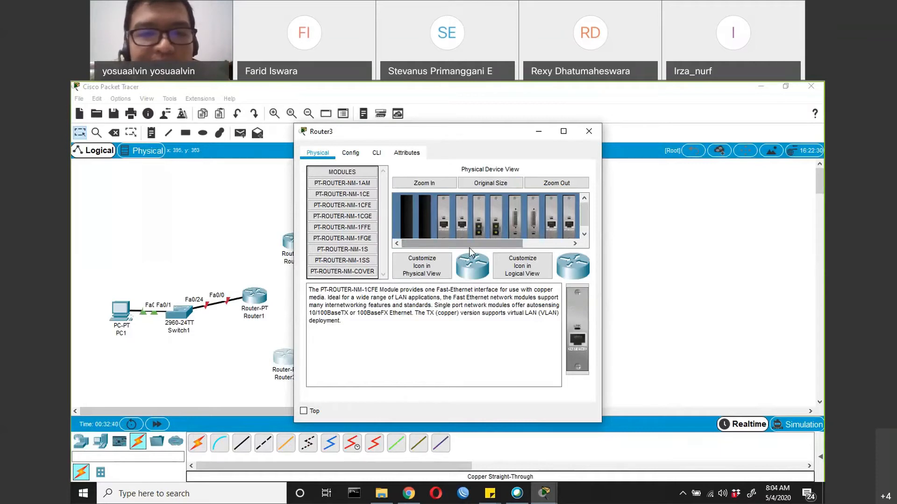
left_click_drag(469, 248, 517, 248)
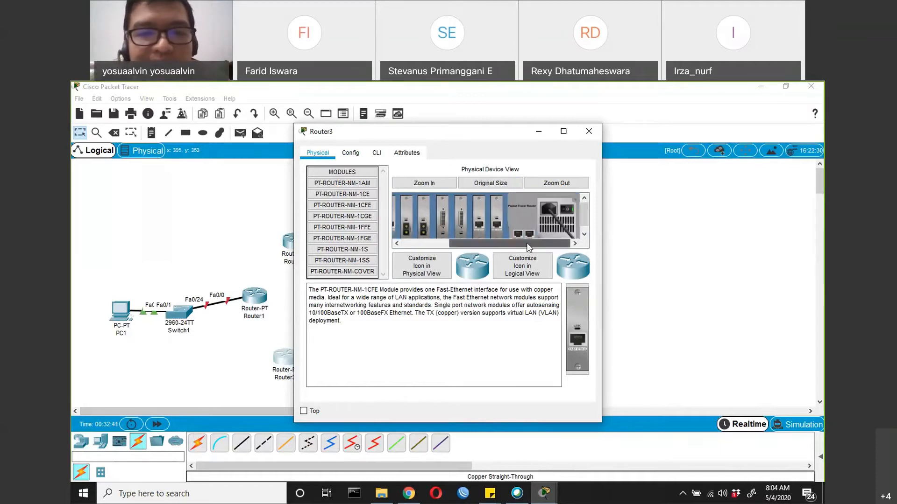
left_click(590, 135)
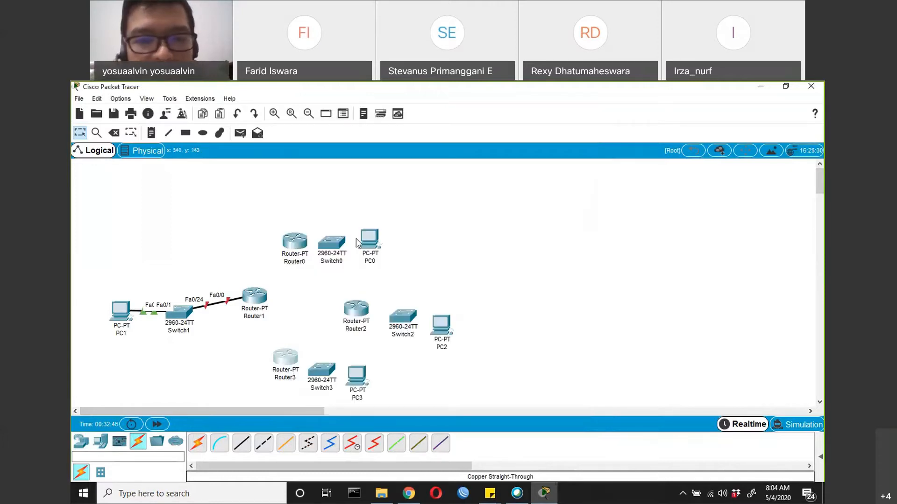
Space Switch0 and PC0 farther from Router0 and connect PC0's FastEthernet0 to Switch0's FastEthernet0/1 with a copper straight-through cable
left_click_drag(370, 239, 400, 234)
left_click_drag(331, 243, 345, 241)
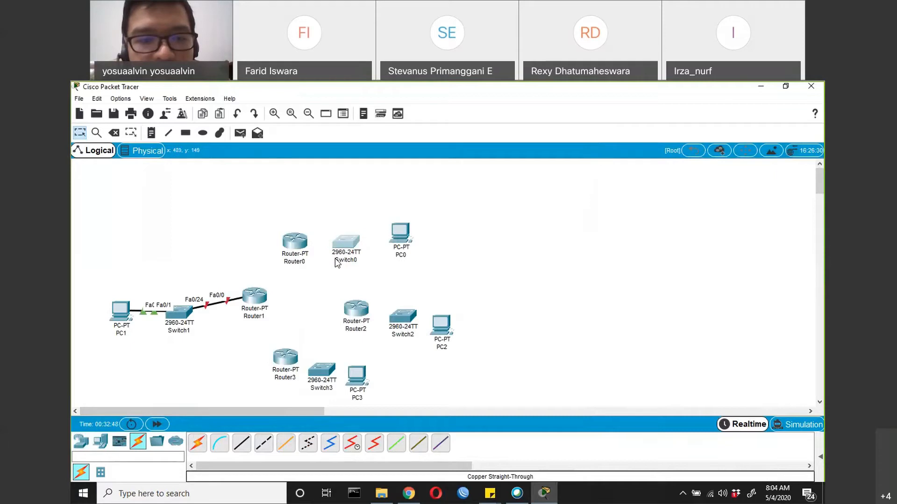
left_click(240, 447)
left_click(397, 227)
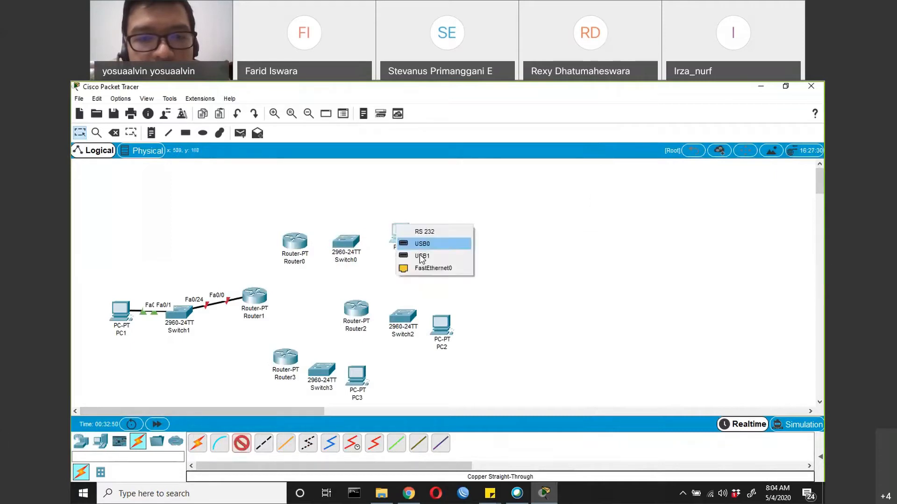
left_click(359, 251)
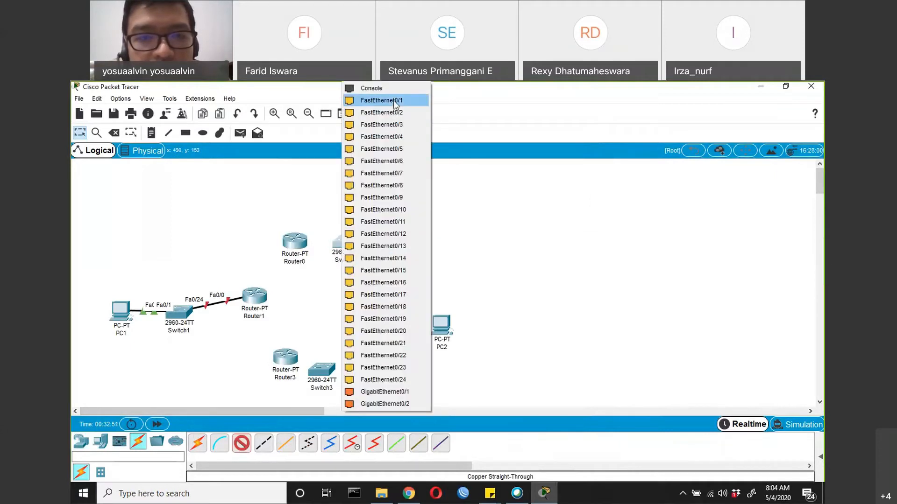
left_click(411, 99)
Connect Switch0's FastEthernet0/24 to Router0's FastEthernet0/0 with a copper straight-through cable
left_click(243, 446)
left_click(355, 241)
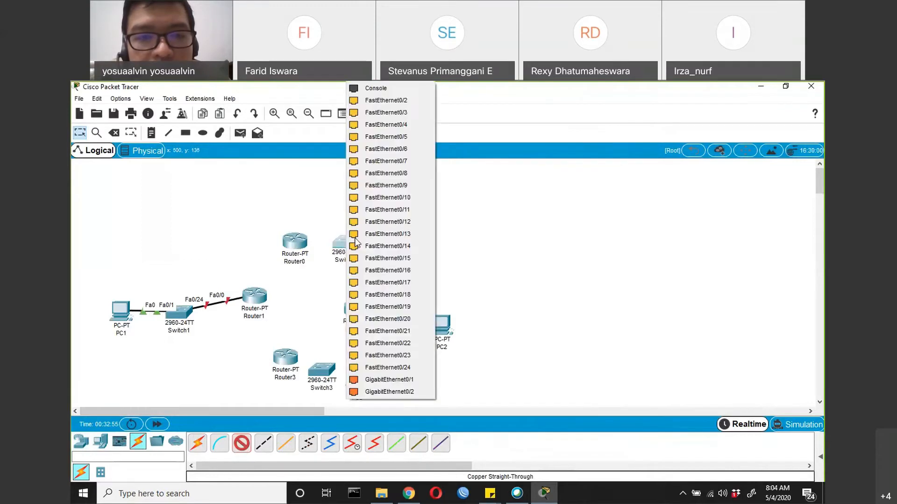
left_click(387, 367)
left_click(297, 247)
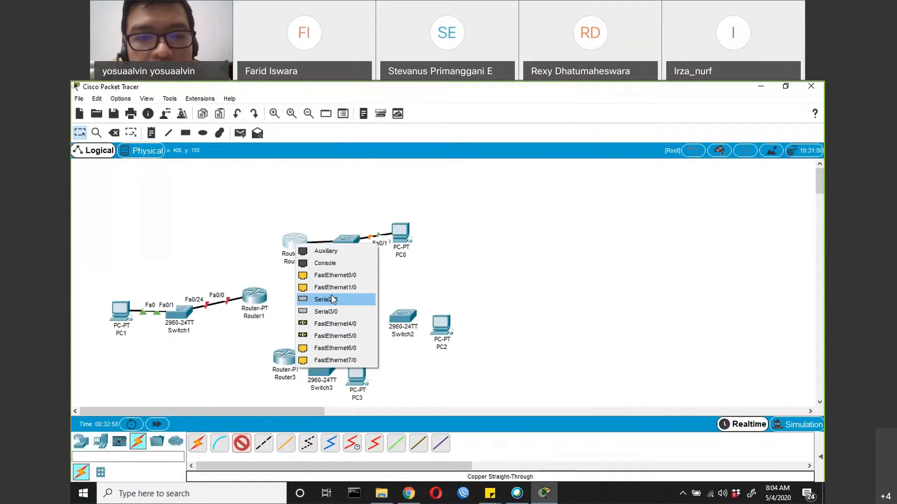
left_click(339, 276)
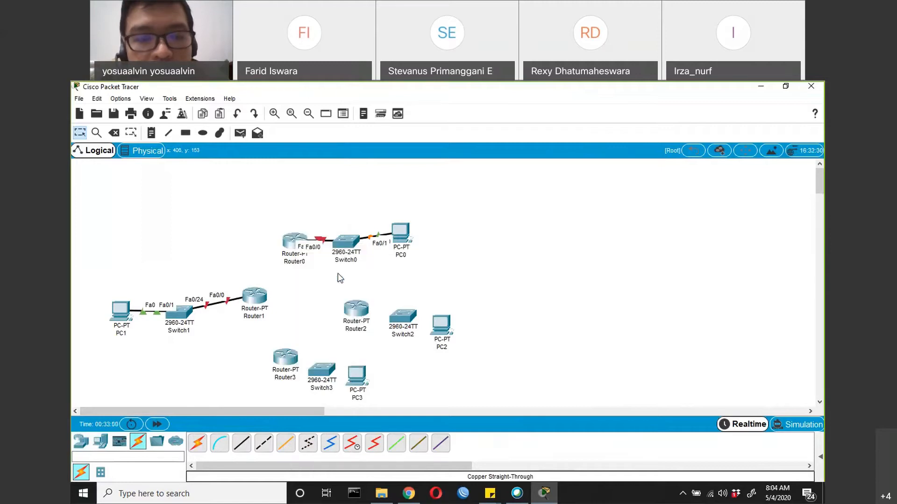
Connect Router0's FastEthernet1/0 to Router1's FastEthernet1/0 with a copper cross-over cable
left_click(264, 443)
left_click(295, 239)
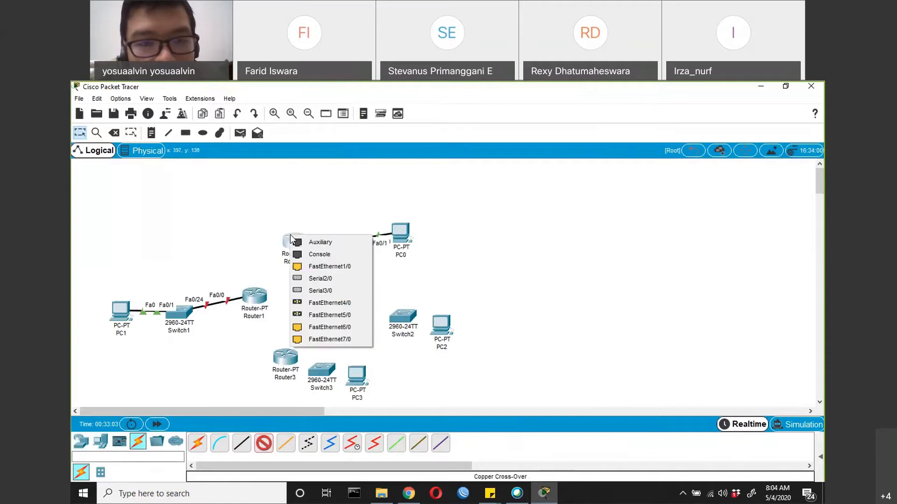
left_click(317, 265)
left_click(254, 297)
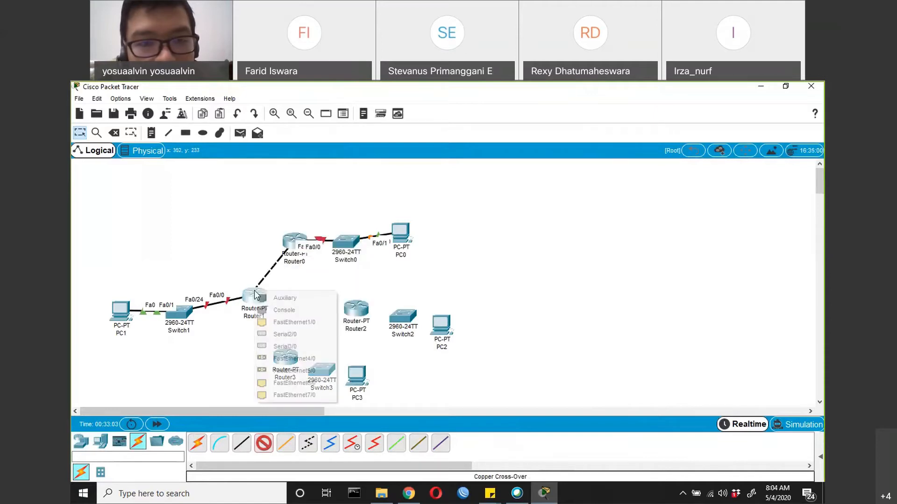
left_click(280, 328)
Connect Router0's FastEthernet6/0 to Router2's FastEthernet0/0 with a copper cross-over cable
left_click(264, 443)
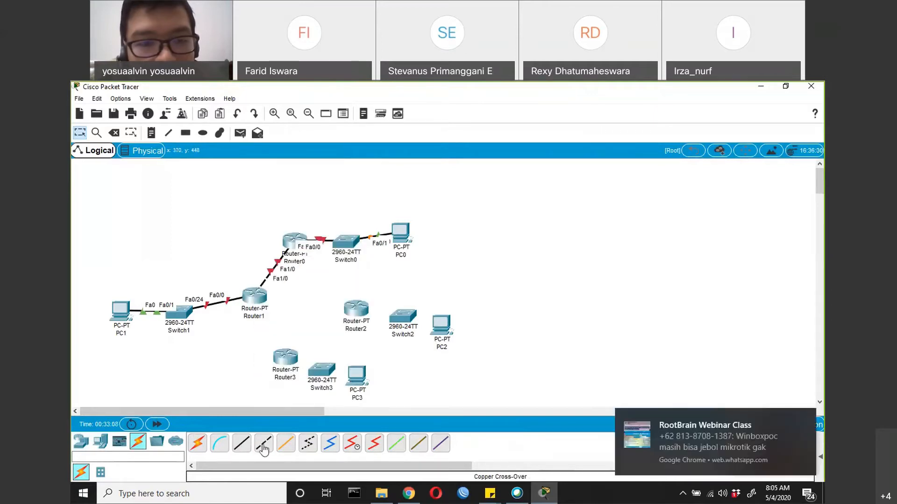
left_click(292, 241)
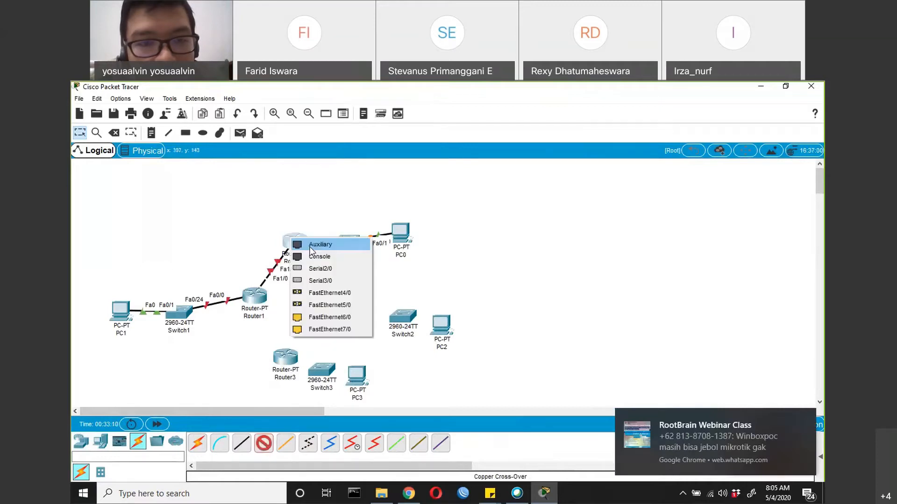
left_click(327, 317)
left_click(357, 308)
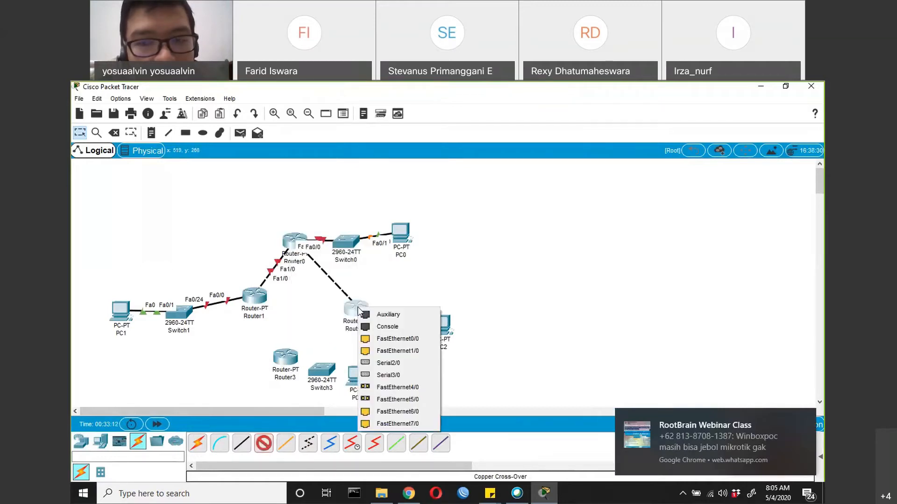
left_click(393, 340)
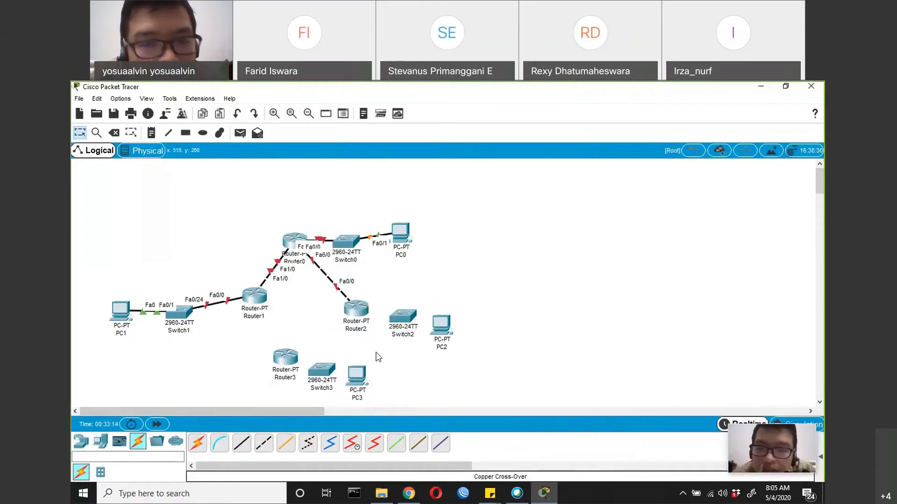
Connect Router1's FastEthernet6/0 to Router3's FastEthernet0/0 with a copper cross-over cable
left_click(242, 444)
left_click(261, 446)
left_click(254, 297)
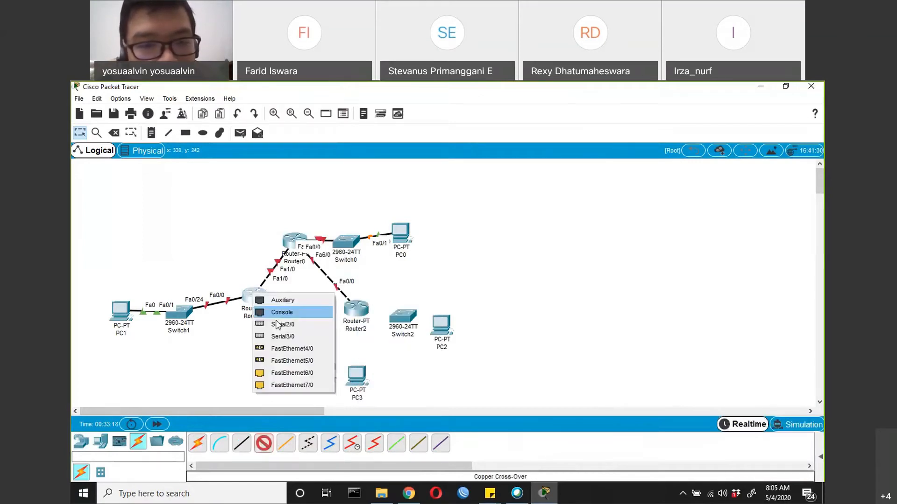
left_click(282, 373)
left_click(286, 359)
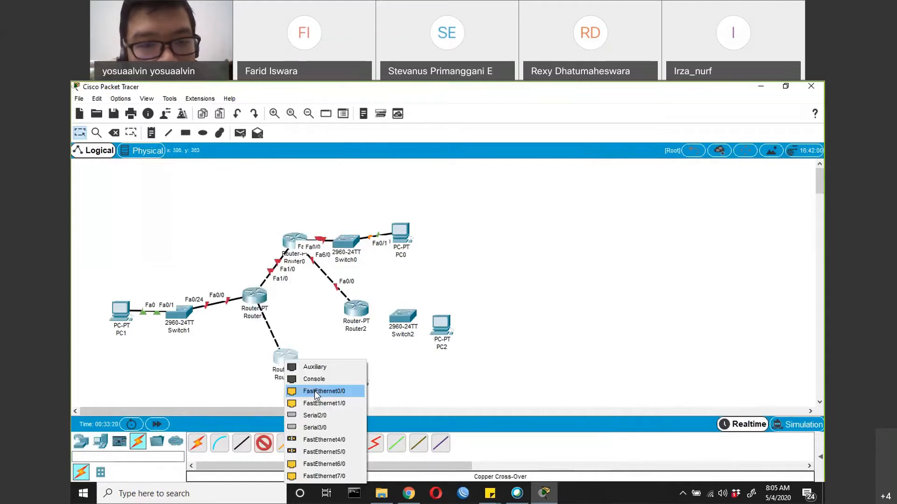
left_click(314, 390)
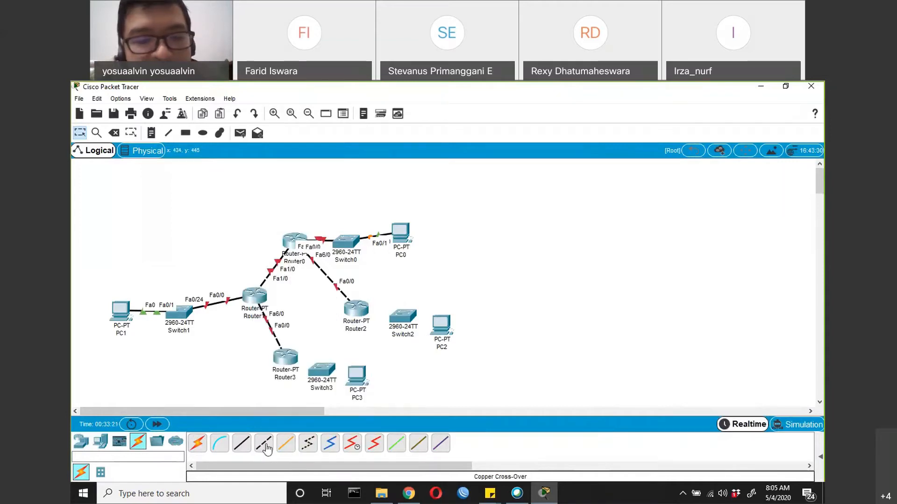
Connect Router2's FastEthernet1/0 to Router3's FastEthernet1/0 with a copper cross-over cable
left_click(358, 307)
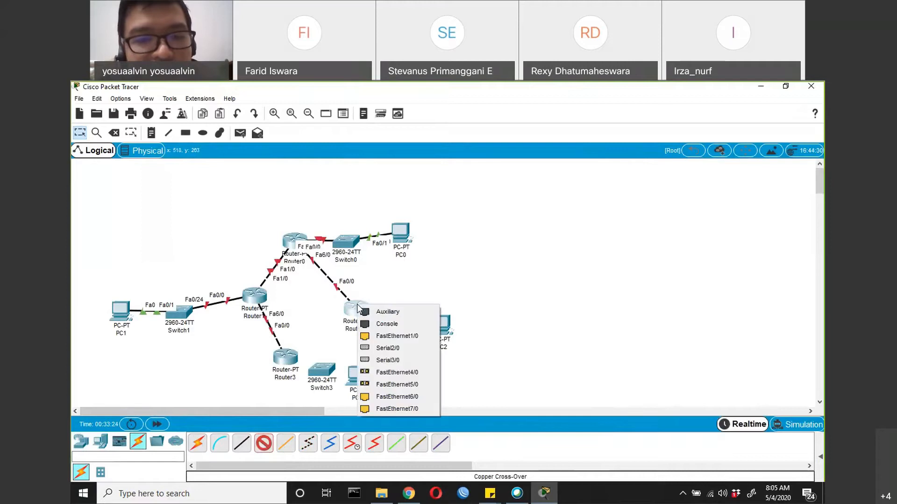
left_click(397, 335)
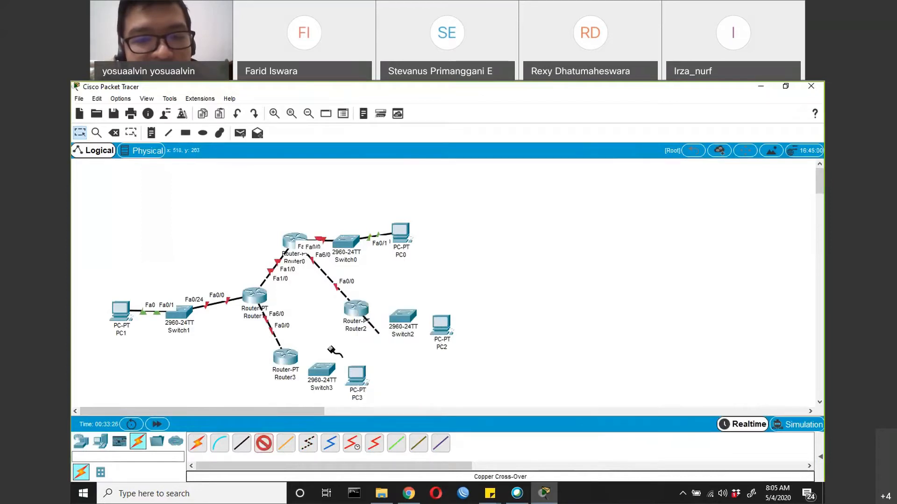
left_click(292, 358)
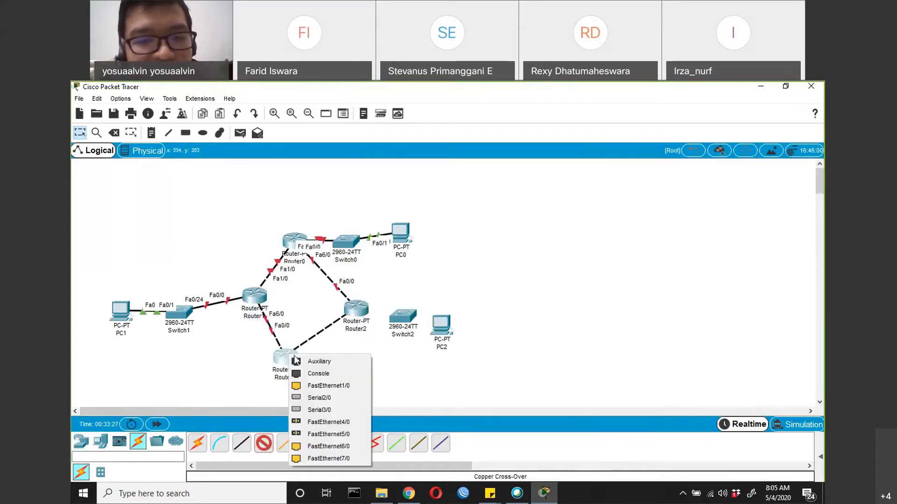
left_click(317, 397)
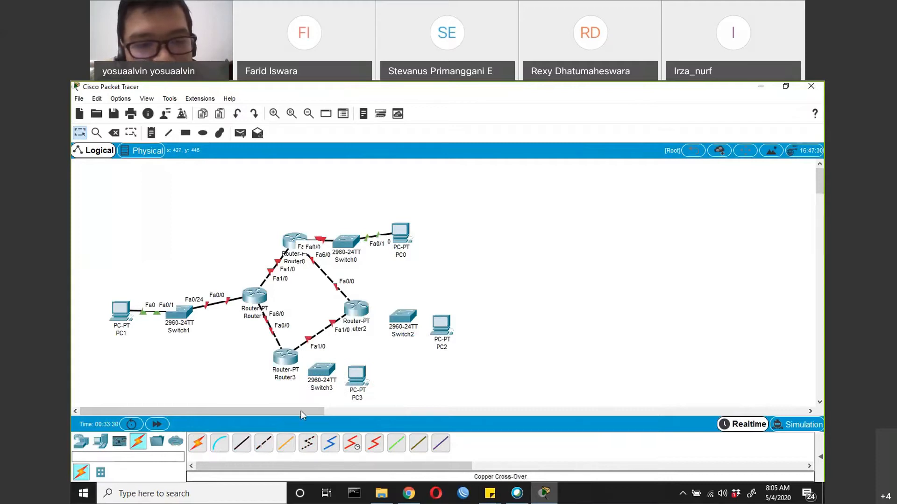
left_click(264, 443)
key("Escape")
Connect Router3's FastEthernet6/0 to Switch3's FastEthernet0/1 with a copper straight-through cable
left_click(241, 443)
left_click(286, 358)
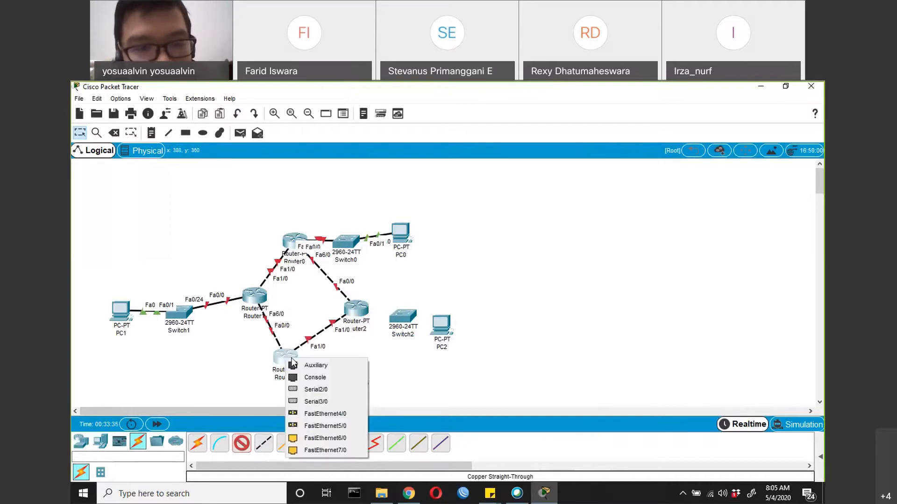
left_click(322, 438)
left_click(321, 376)
left_click(343, 110)
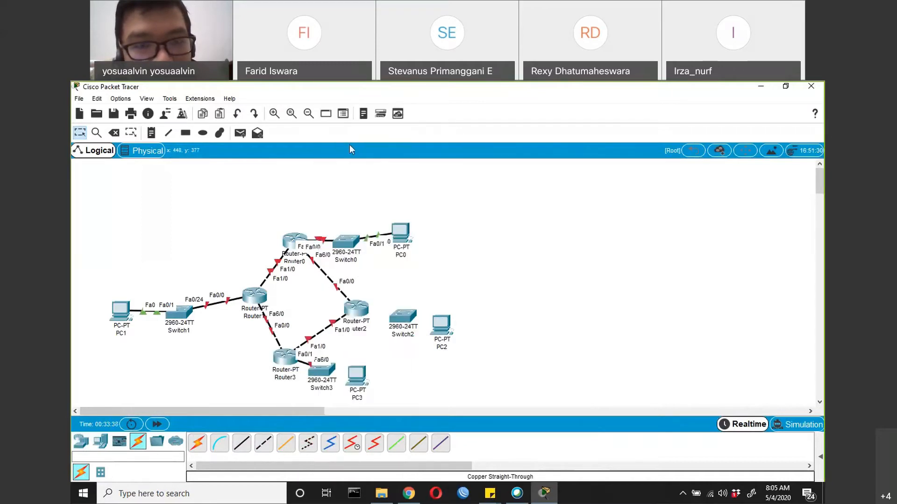
Connect Switch3's FastEthernet0/24 to PC3's FastEthernet0 with a copper straight-through cable
left_click(245, 448)
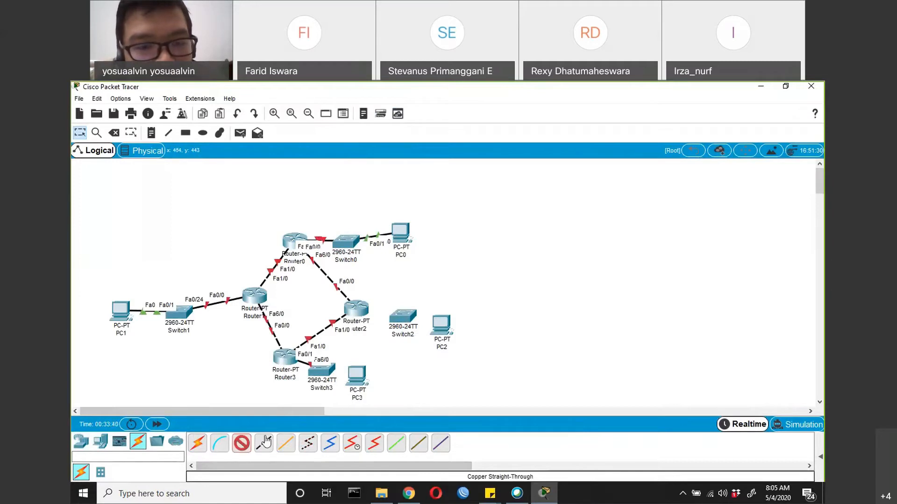
left_click(332, 381)
left_click(344, 369)
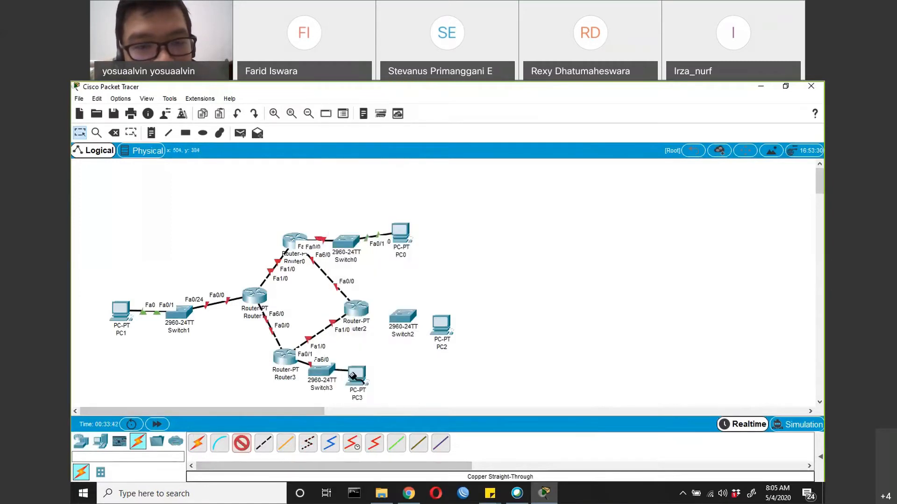
left_click(351, 374)
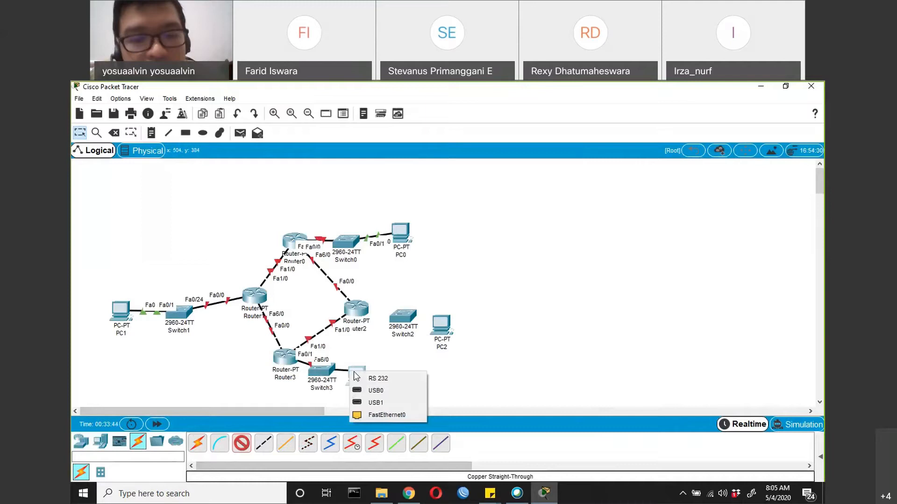
left_click(385, 414)
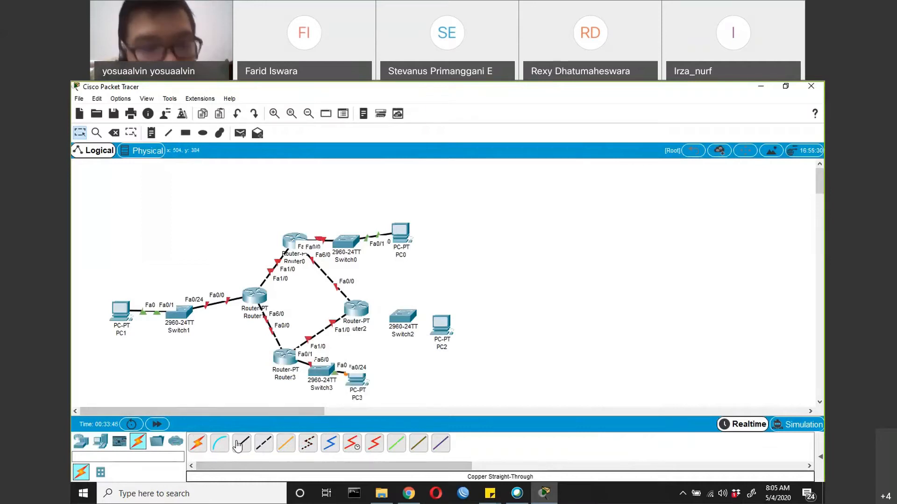
Connect Router2 to Switch2's FastEthernet0/1 with a copper straight-through cable
left_click(356, 308)
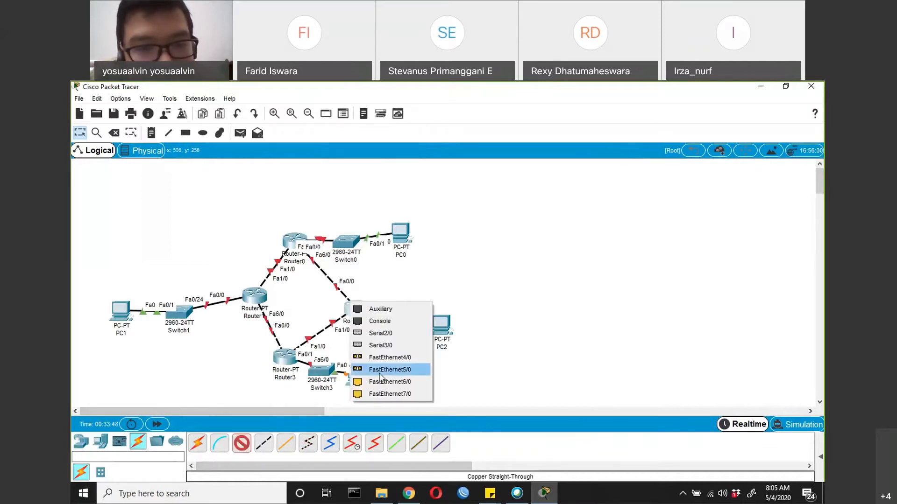
left_click(389, 371)
left_click(401, 318)
left_click(425, 114)
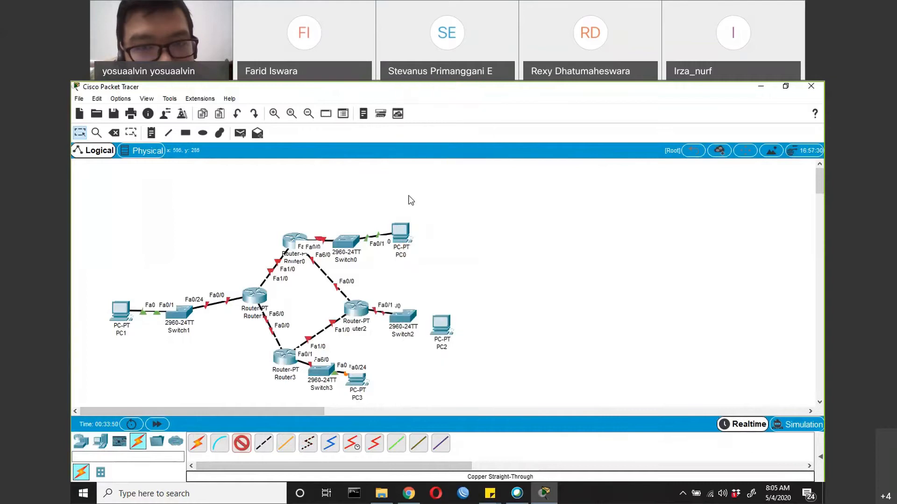
Connect Switch2's FastEthernet0/24 to PC2's FastEthernet0 with a copper straight-through cable and space PC2 farther from Switch2
left_click(241, 443)
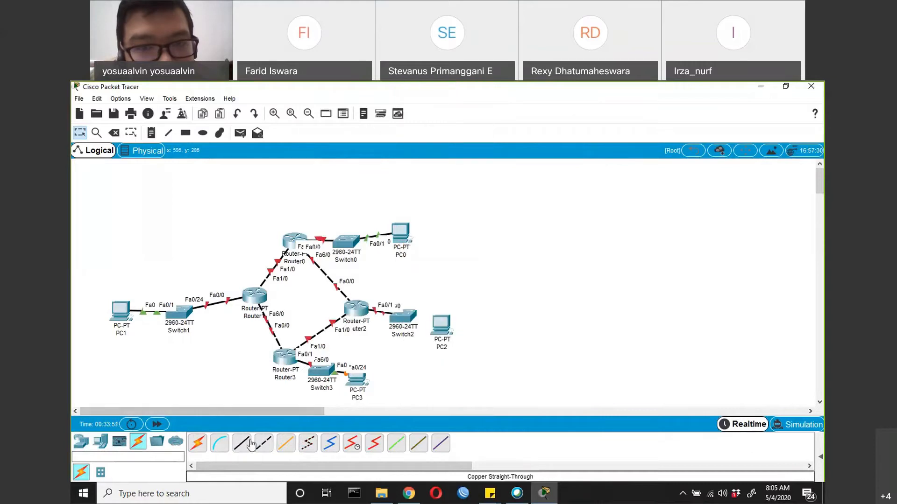
left_click(402, 322)
left_click(435, 368)
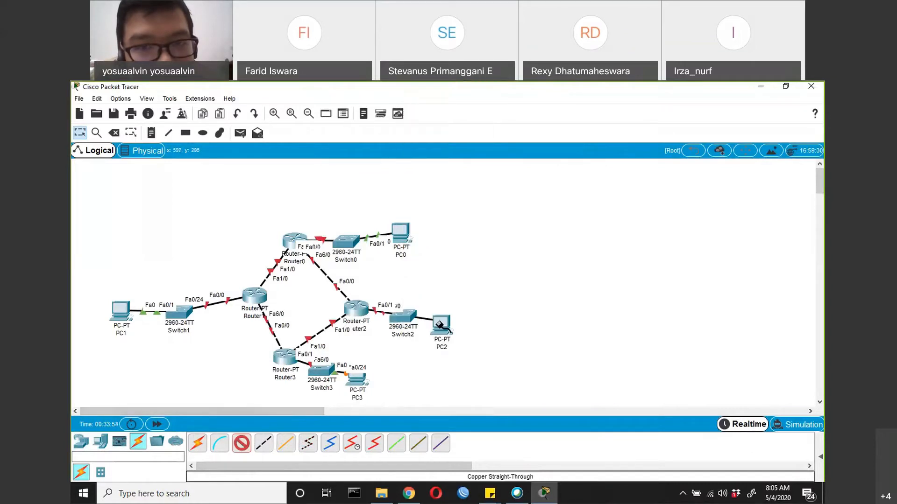
left_click(443, 326)
left_click(474, 363)
left_click_drag(445, 327, 474, 309)
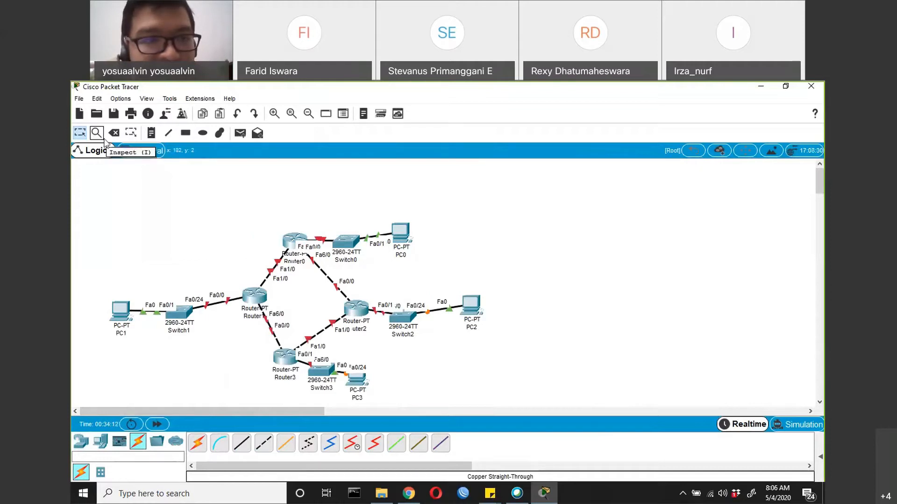
Add a note reading 192.168.1.0/24 above the PC1, Switch1 and Router1 segment
left_click(151, 133)
left_click(133, 281)
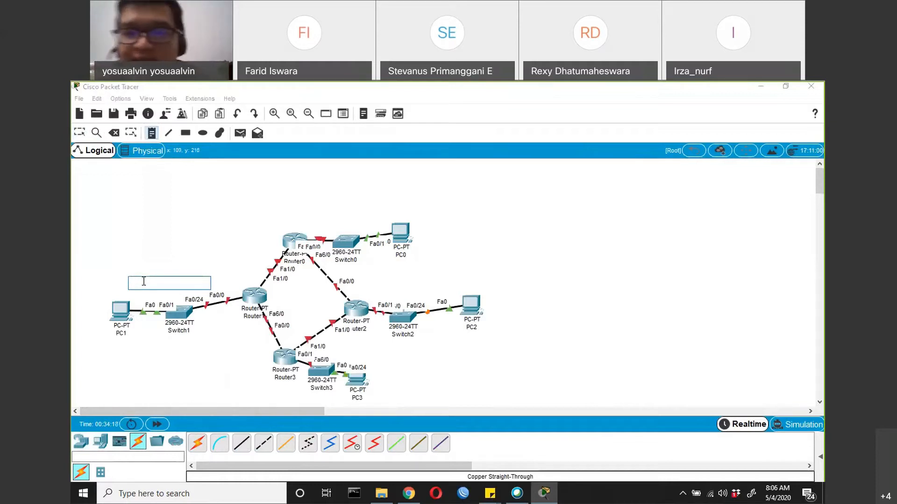
type("1")
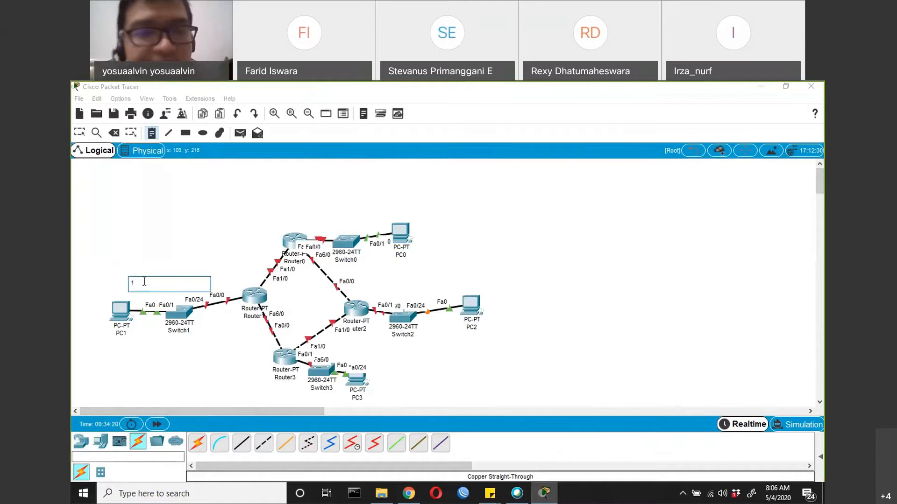
type("92.168.1.0/24")
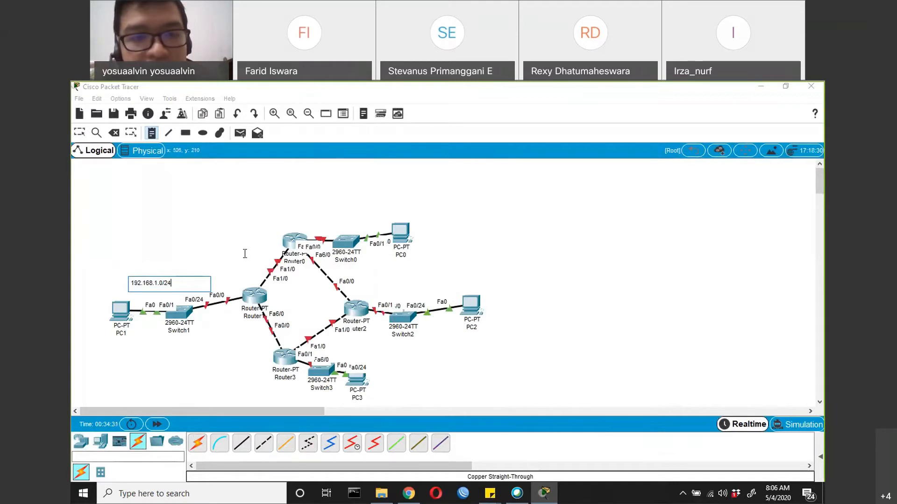
Label the Router0–Router1 link 192.168.2.0/24 and the Router1–Router3 link 192.168.3.0/24 with notes
left_click(230, 250)
type("192.")
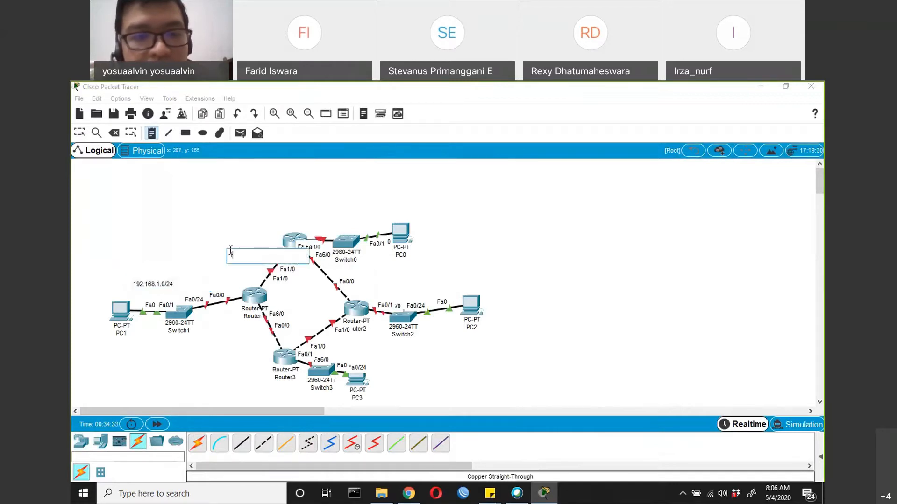
type("168.2.0/24")
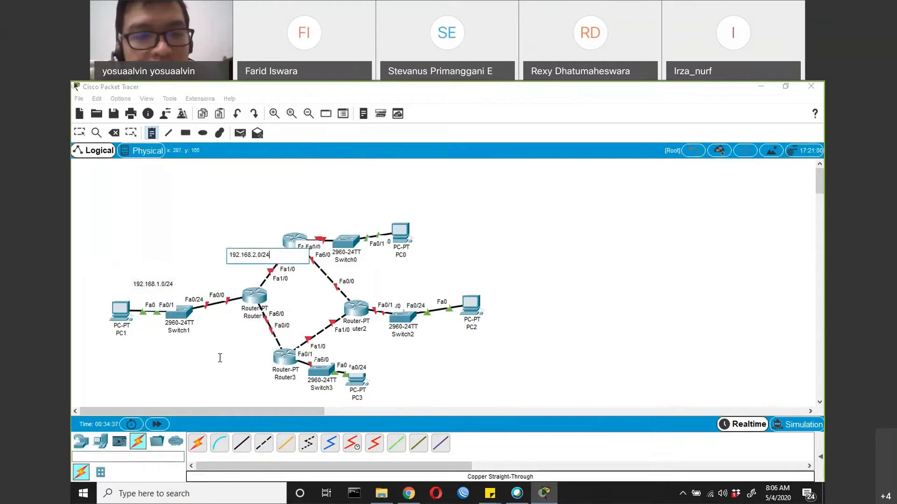
left_click(218, 347)
type("192.168.3.0/24")
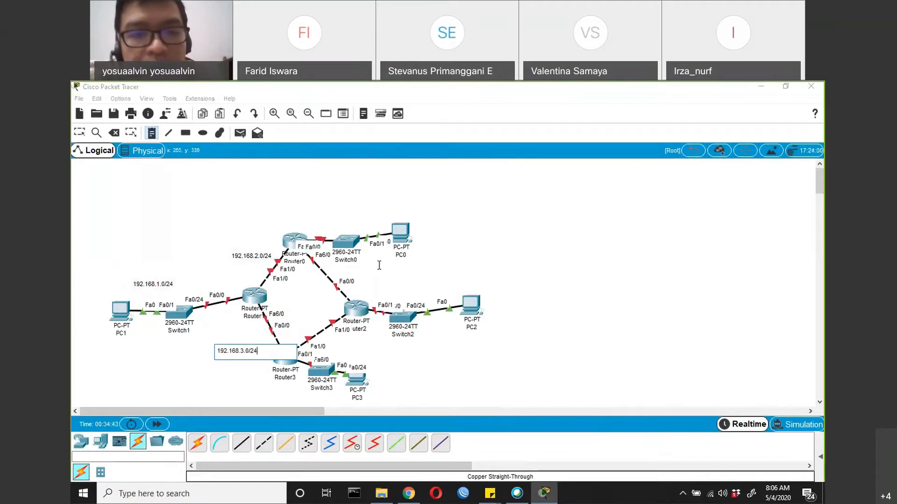
Label the Router0–Router2 link 192.168.4.0/24 and the Router2–Router3 link 192.168.5.0/24 with notes
left_click(379, 265)
type("192.168.")
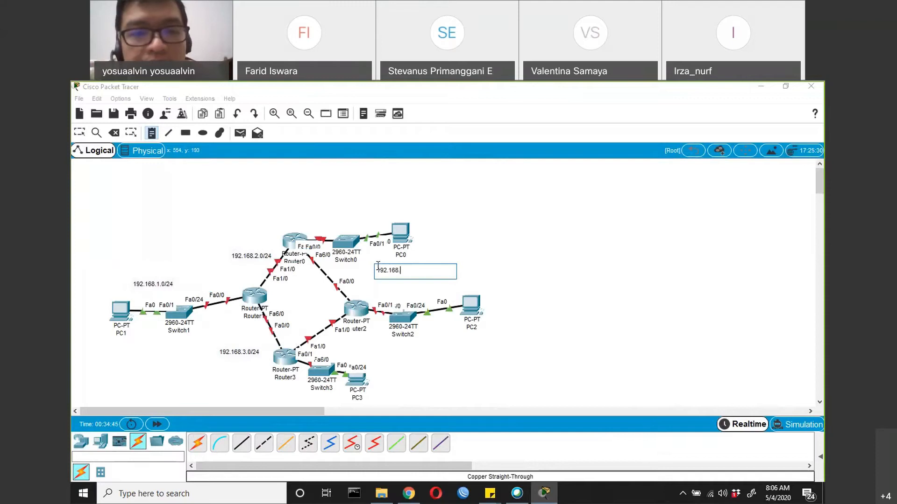
type("4.0/24")
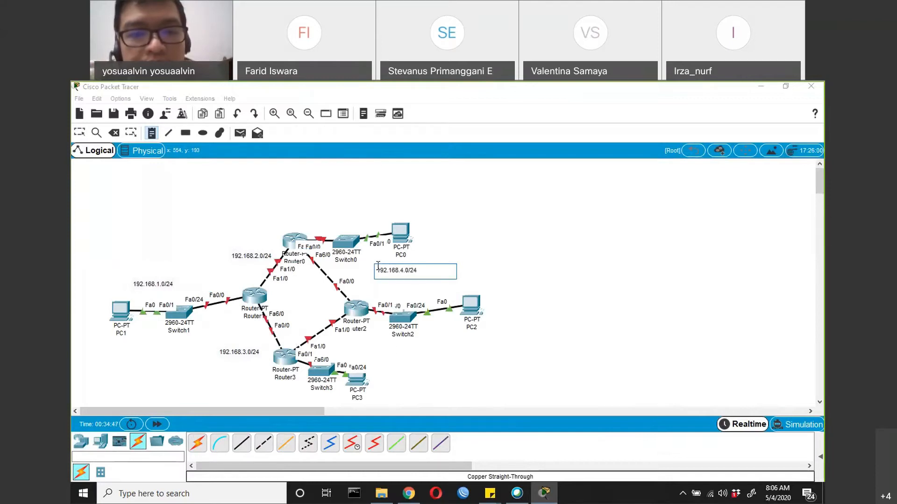
left_click(356, 343)
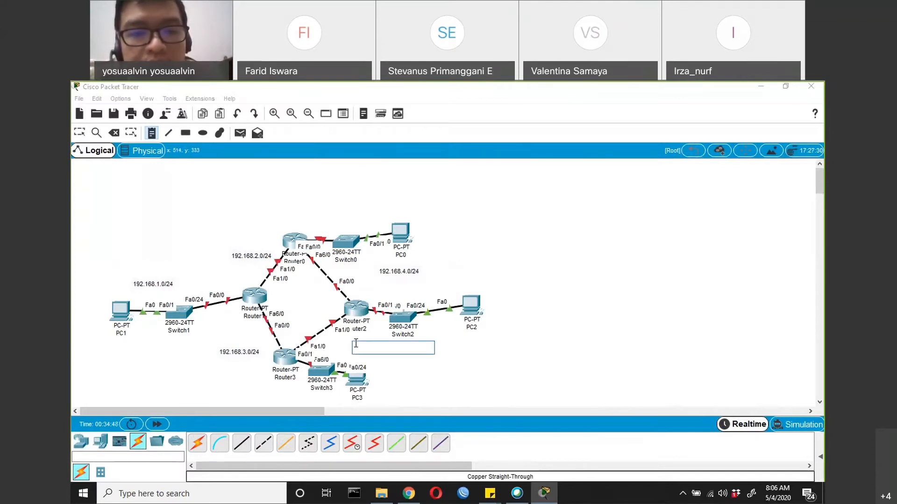
type("192.168.")
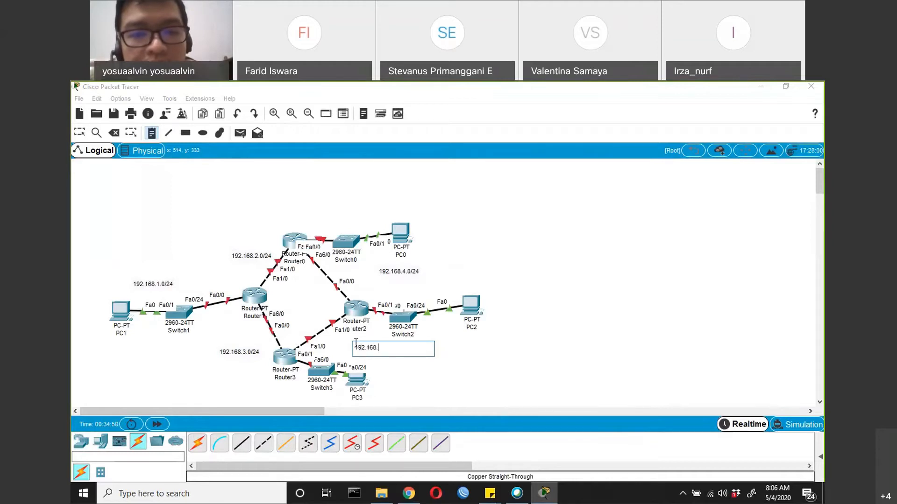
type("5.0/24")
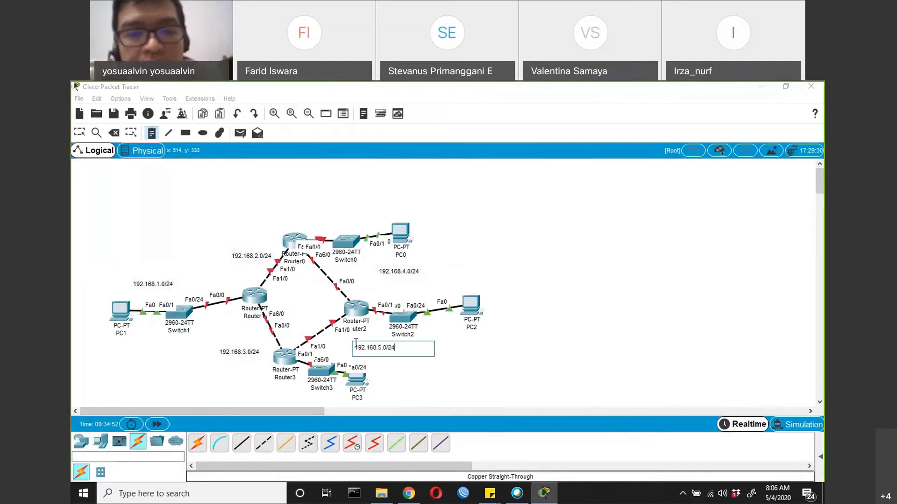
Add a note reading 192.168.6.0/24 above the Switch2 and PC2 segment
left_click(444, 288)
type("19")
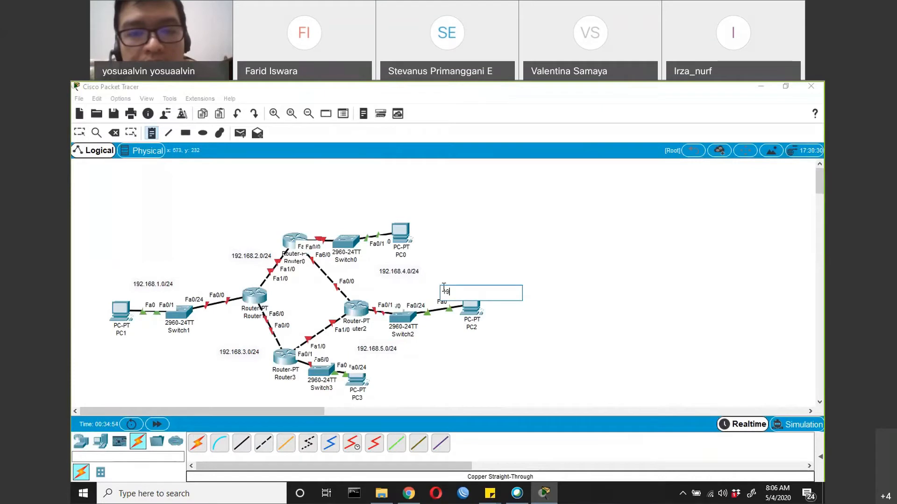
type("2.168.5")
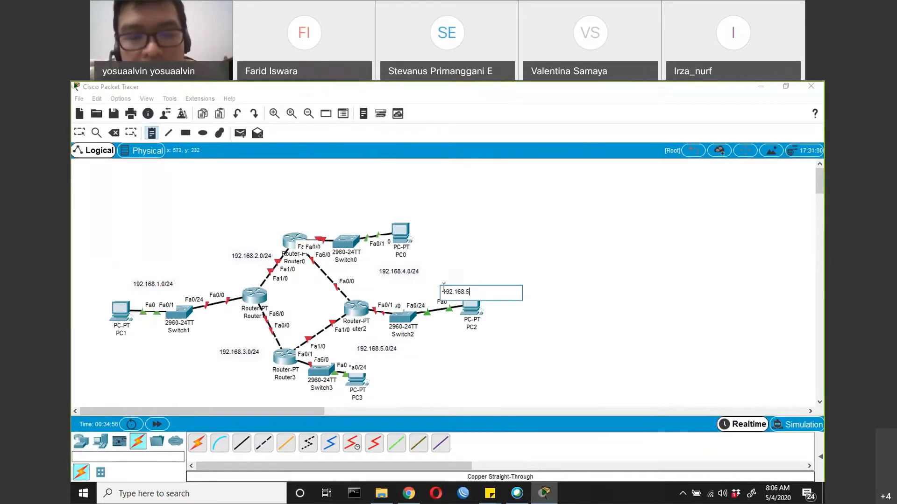
key("BackSpace")
type("6.0/24")
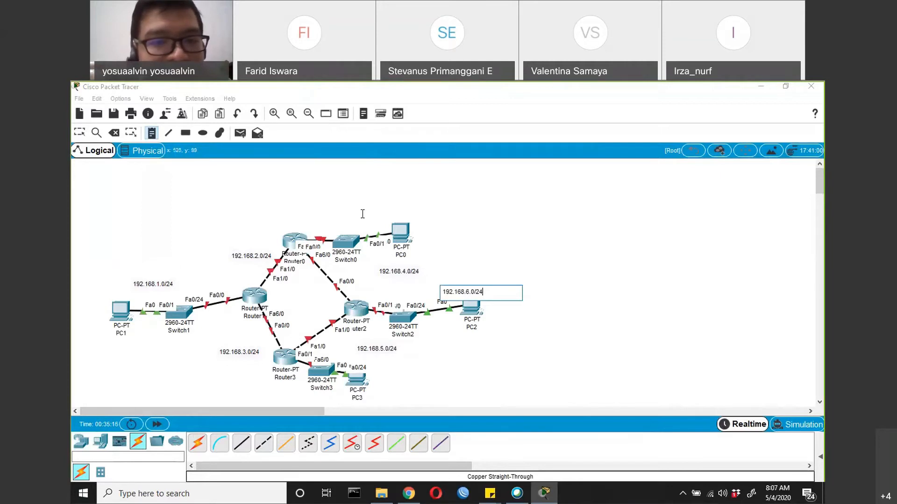
Label Router0's LAN segment 192.168.7.0/24 and Router3's LAN segment 192.168.8.0/24 with notes
left_click(296, 209)
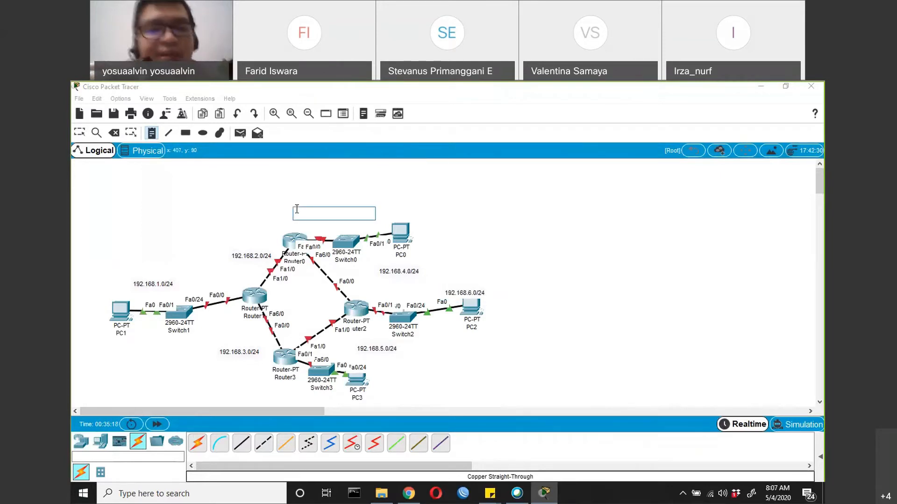
type("192.168.7.0/24")
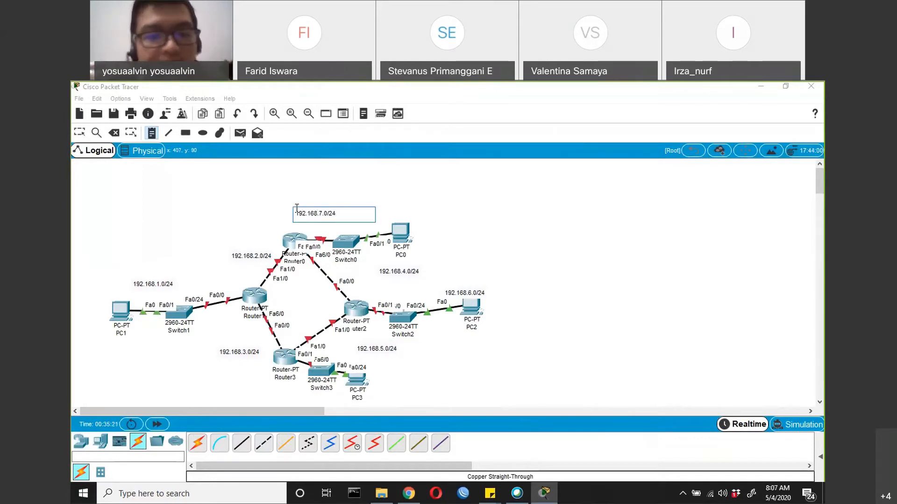
left_click(275, 399)
type("192")
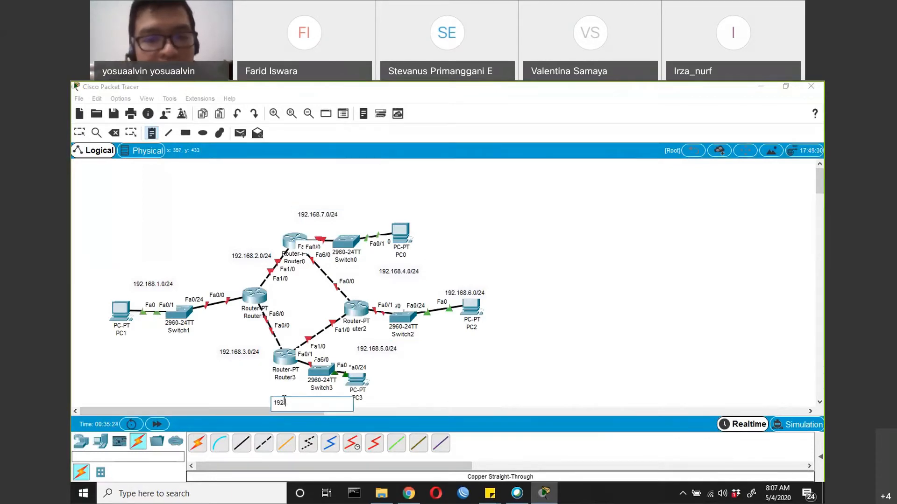
type(".168.8.0/24")
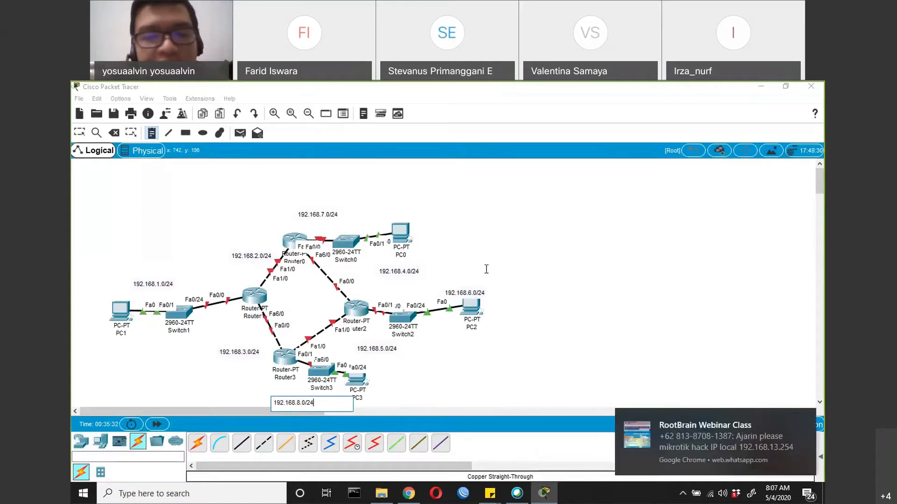
left_click(801, 418)
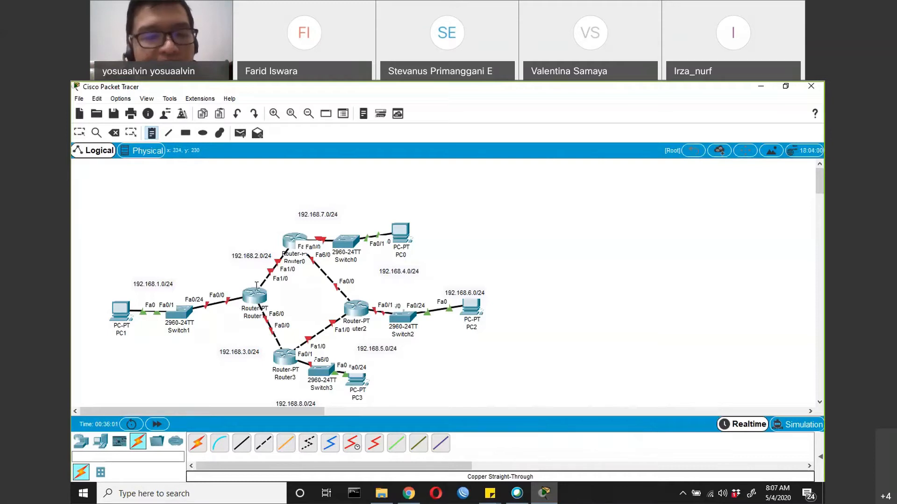
mouse_move(256, 285)
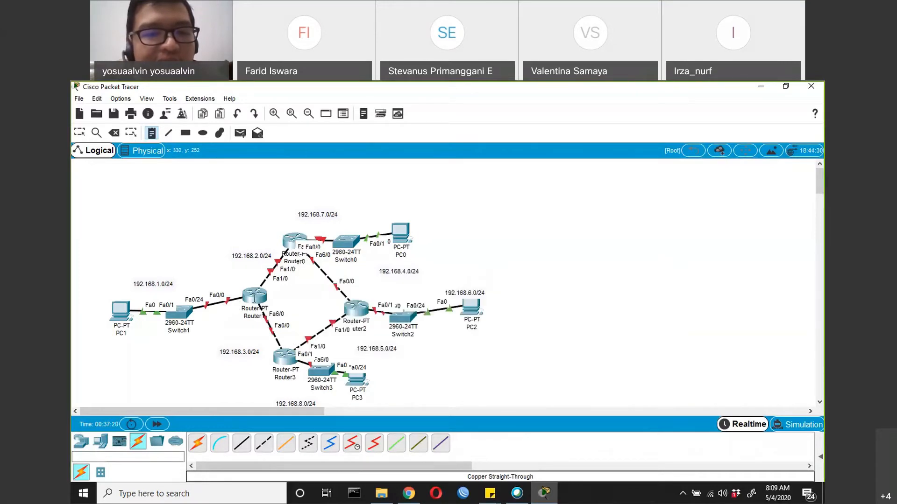
mouse_move(297, 240)
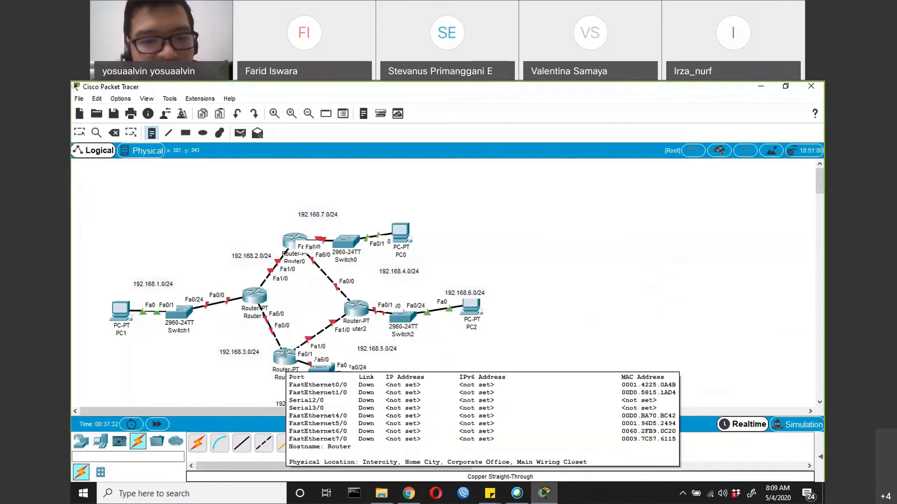
mouse_move(284, 358)
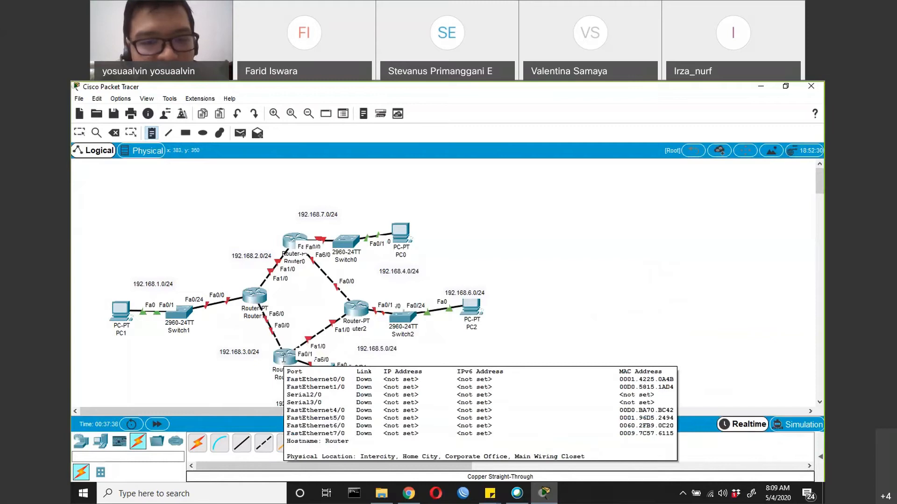
mouse_move(356, 312)
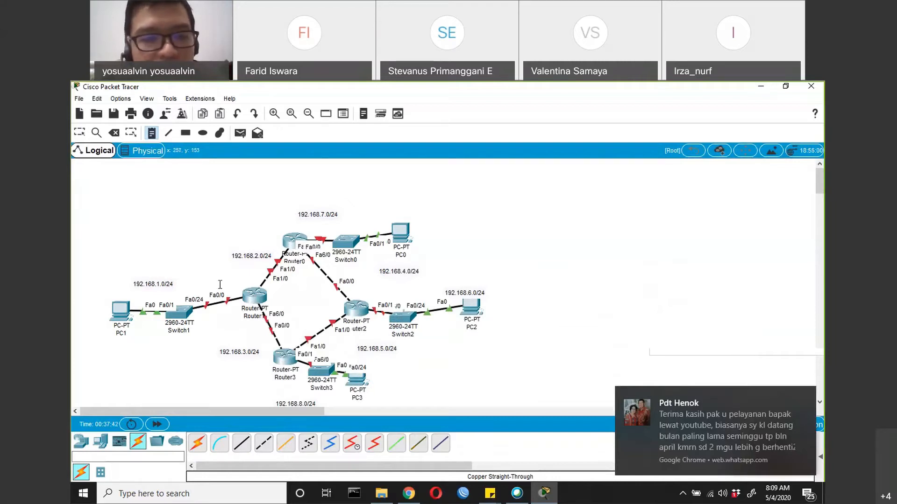
Stop placing notes and give PC1's FastEthernet0 the static IP address 192.168.1.2 with subnet mask 255.255.255.0
left_click(81, 441)
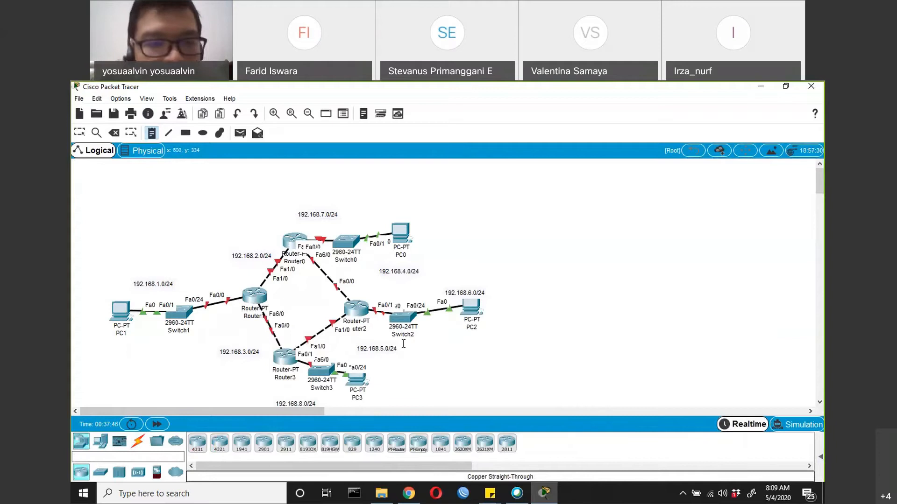
left_click(254, 299)
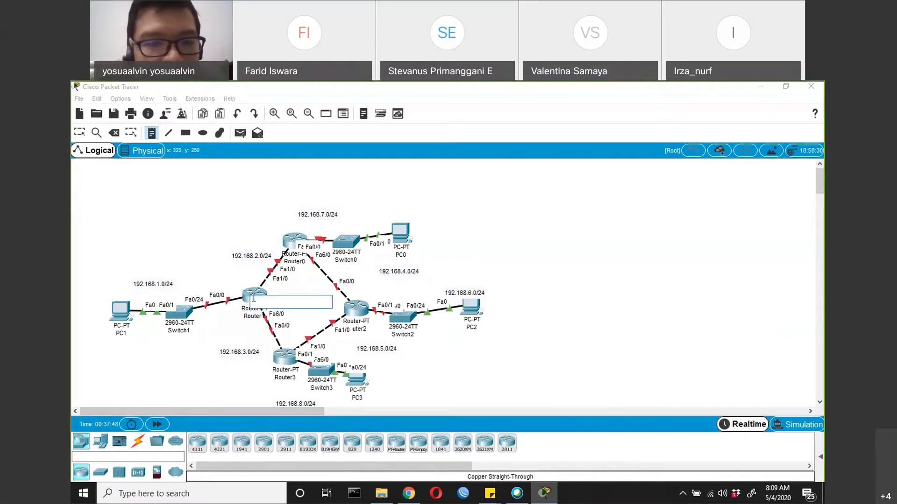
key("Escape")
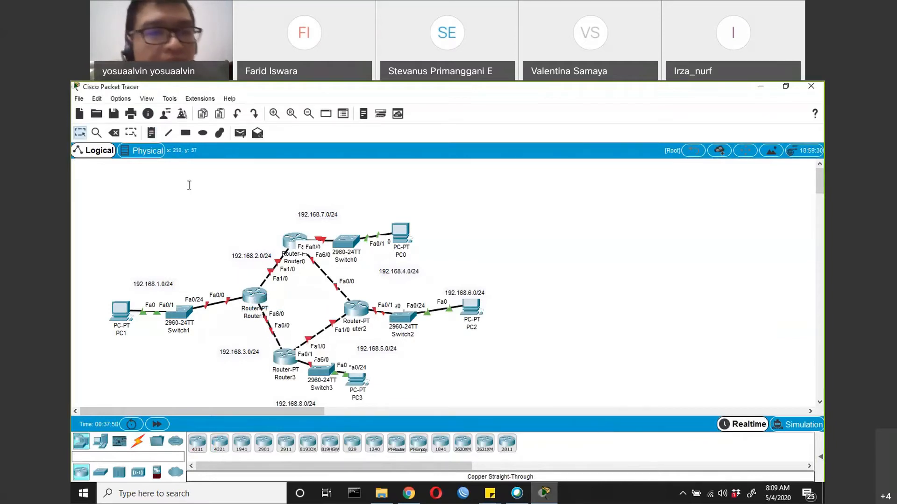
left_click(116, 314)
left_click(464, 160)
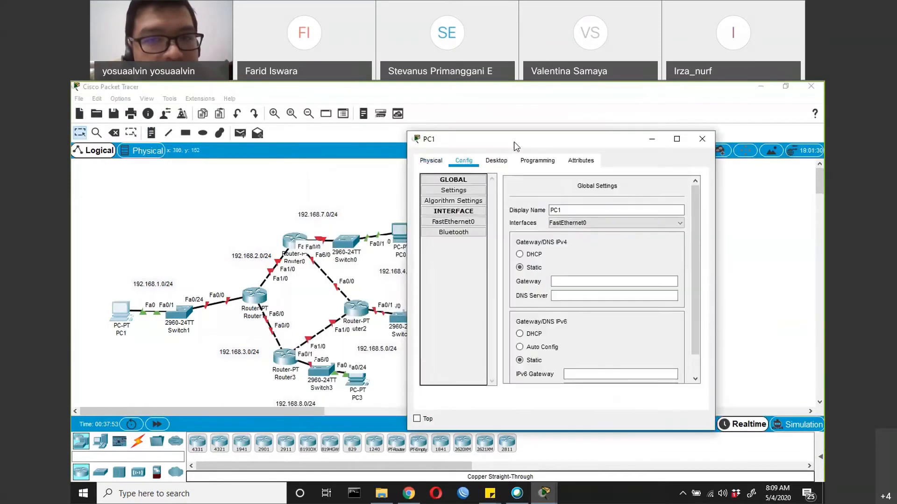
left_click_drag(514, 141, 431, 143)
left_click(371, 225)
left_click(537, 269)
type("192.168.1.2")
key("Tab")
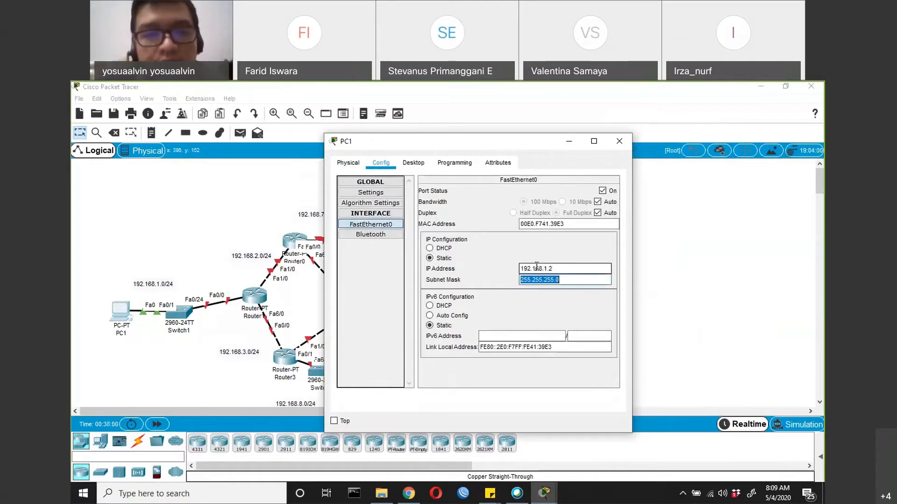
Set PC1's IPv4 default gateway to 192.168.1.1
left_click(388, 192)
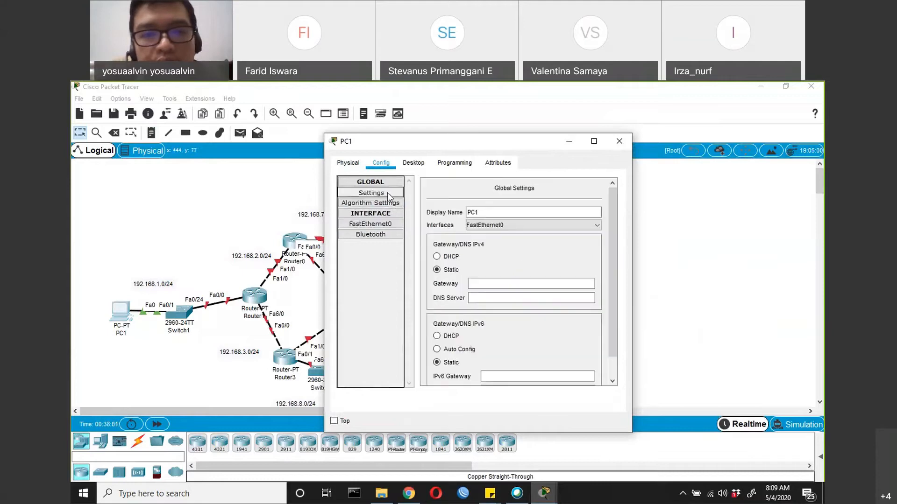
left_click(474, 282)
type("192.168.1.1")
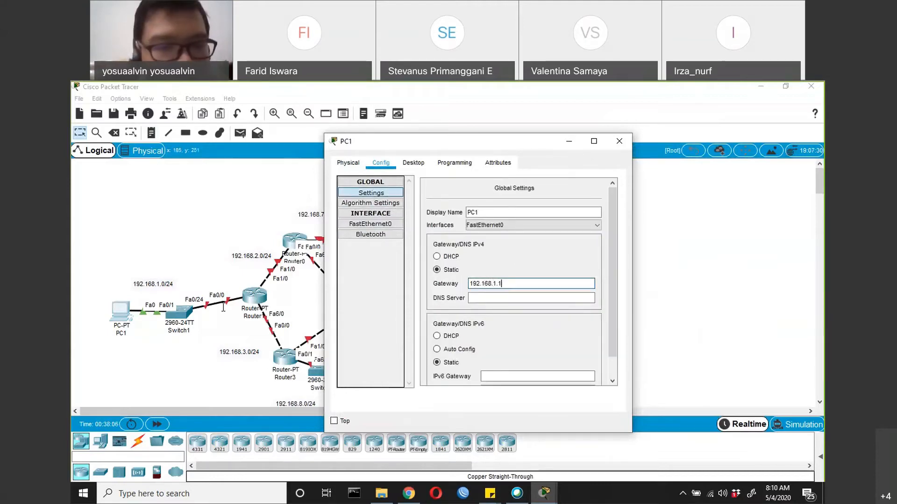
Open Router1's command line, decline the initial configuration dialog and enter global configuration mode
left_click(255, 300)
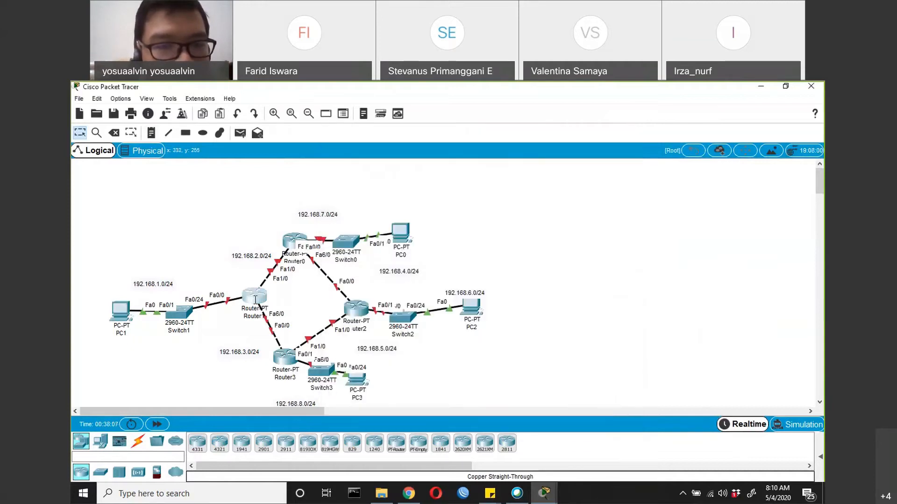
left_click_drag(351, 124, 467, 156)
left_click(501, 180)
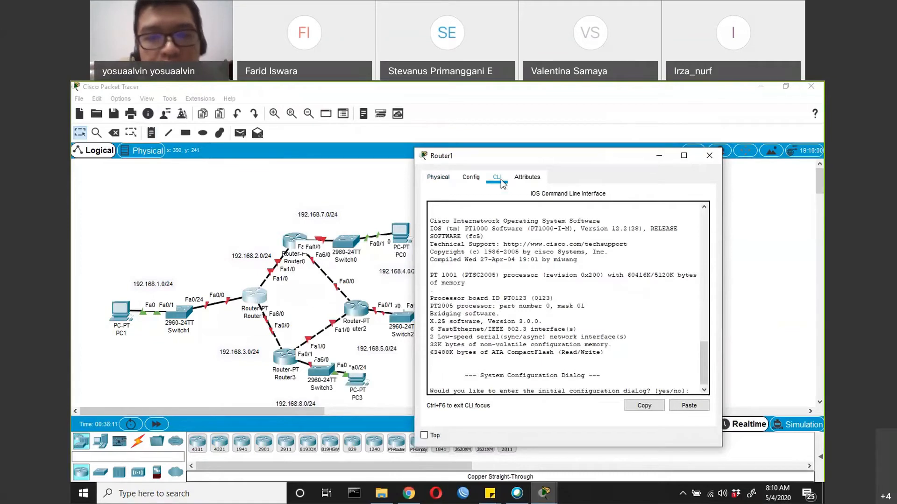
key("Return")
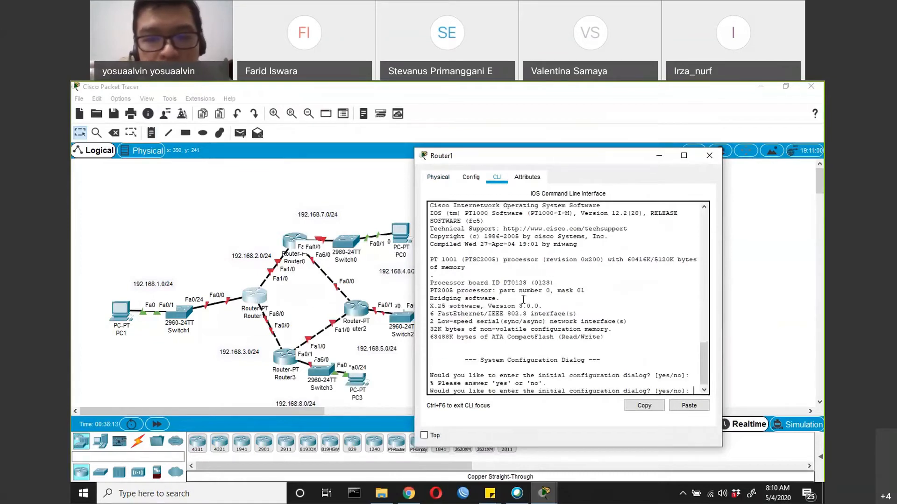
type("no")
key("Return")
key("Return")
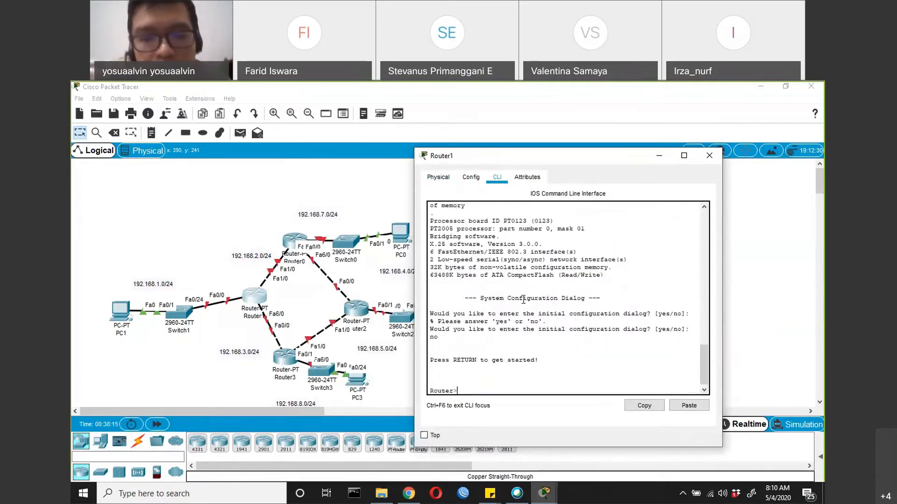
type("en")
key("Return")
type("conf t")
Assign 192.168.1.1 255.255.255.0 to Router1's FastEthernet 0/0, enable the interface and return to global configuration mode
key("Return")
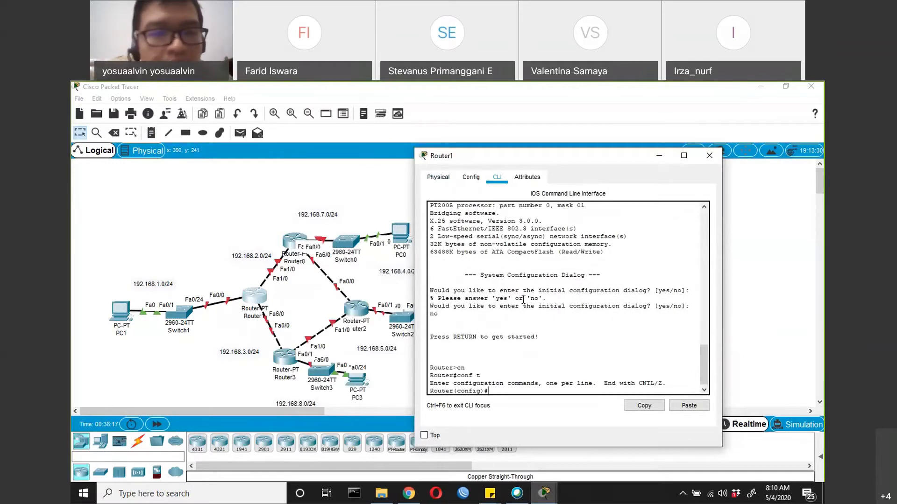
type("in")
key("Tab")
type("f")
key("Tab")
type("0/0")
key("Return")
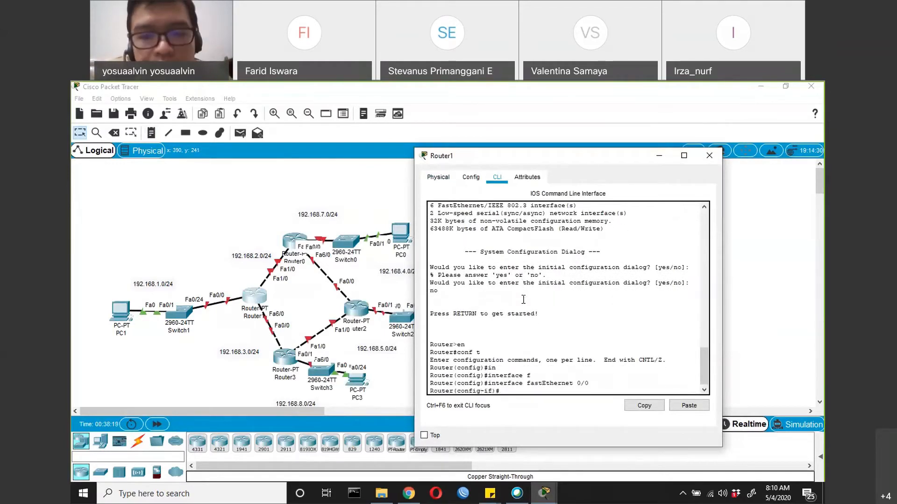
type("ip add 192.168.1.1 255.255.255.0")
key("Return")
type("no shut")
key("Return")
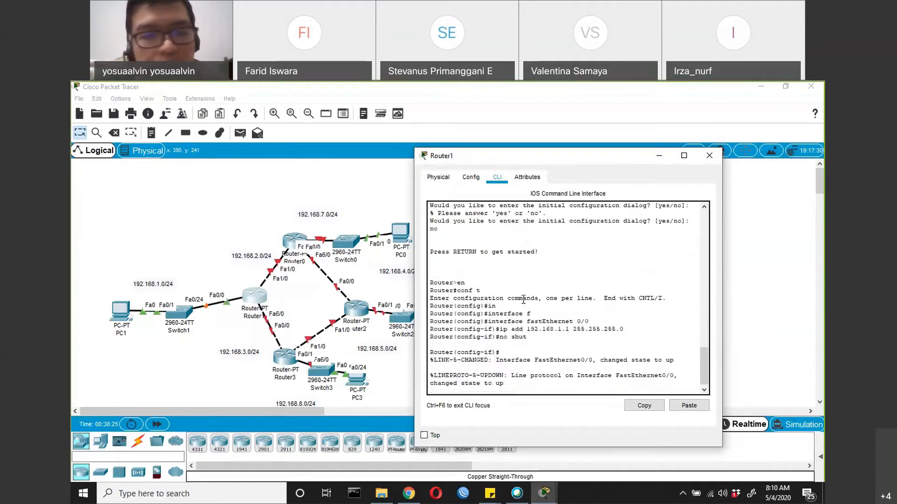
key("Return")
type("exit")
key("Return")
Assign 192.168.2.1 255.255.255.0 to Router1's FastEthernet 1/0, enable it and exit interface configuration
type("in")
key("Tab")
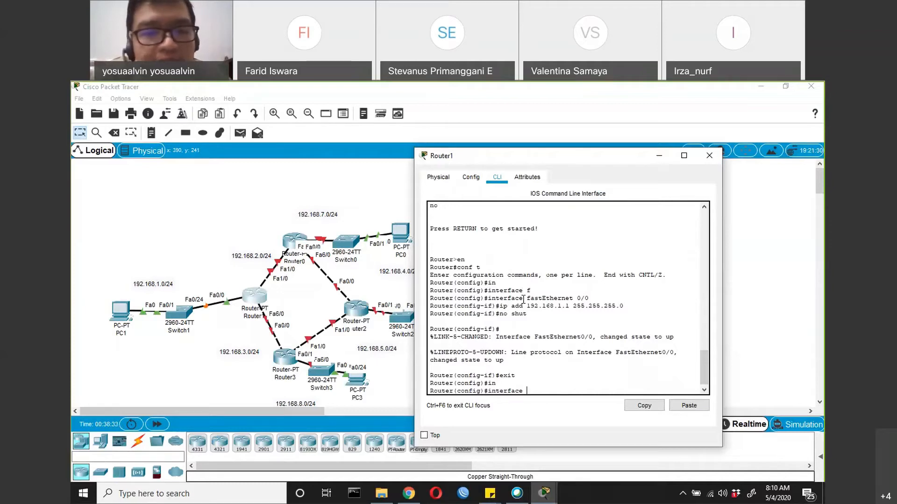
type("fa")
key("Tab")
type("1/0")
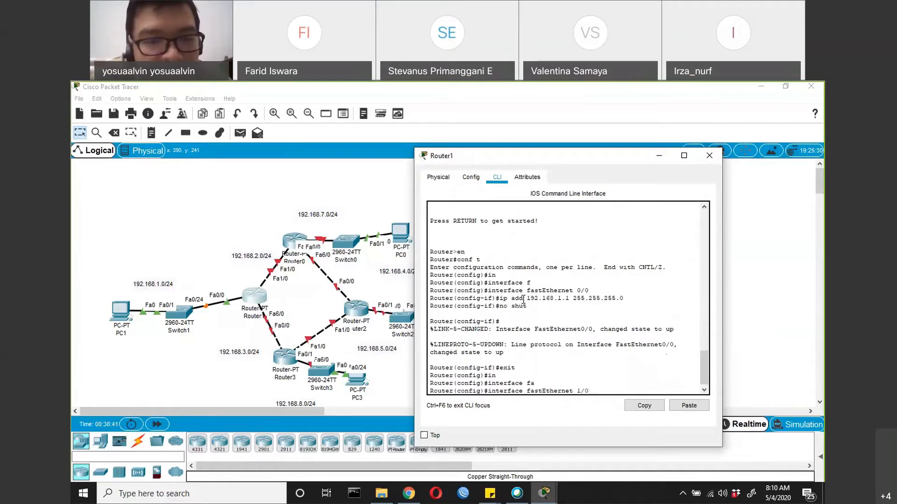
key("Return")
type("ip ad")
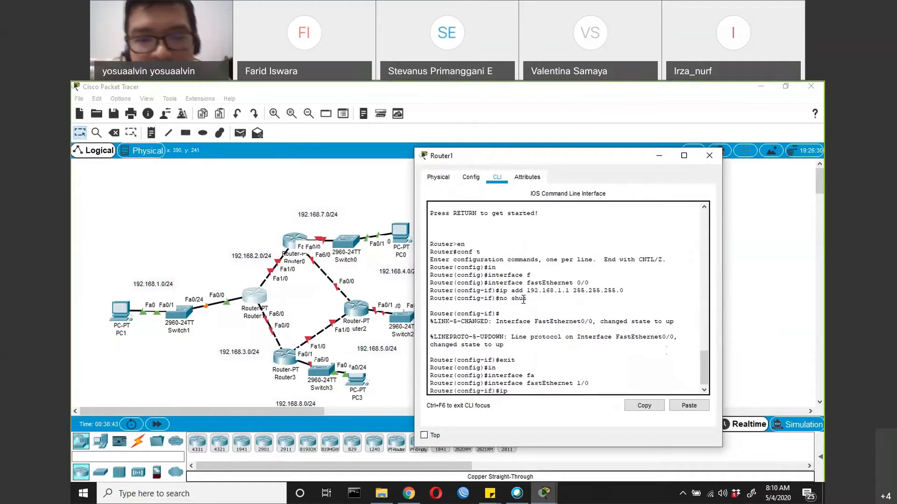
key("Tab")
type("192.168.2.")
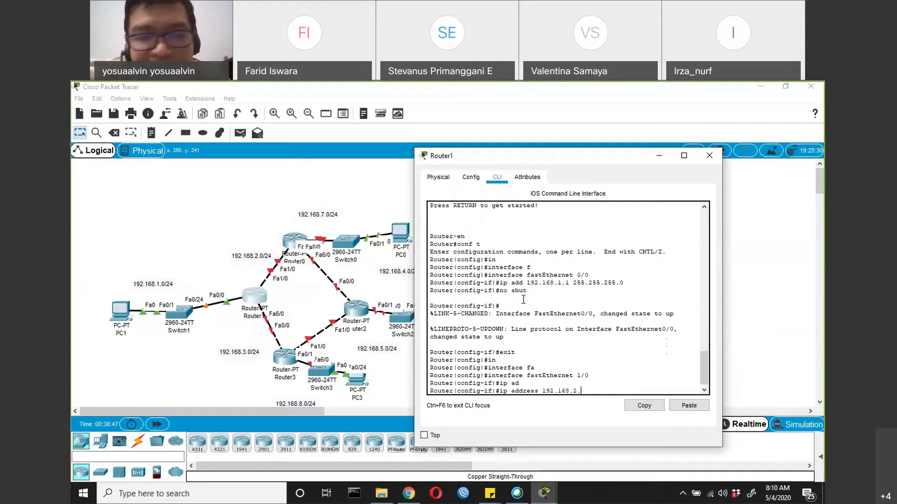
type("1 255.2")
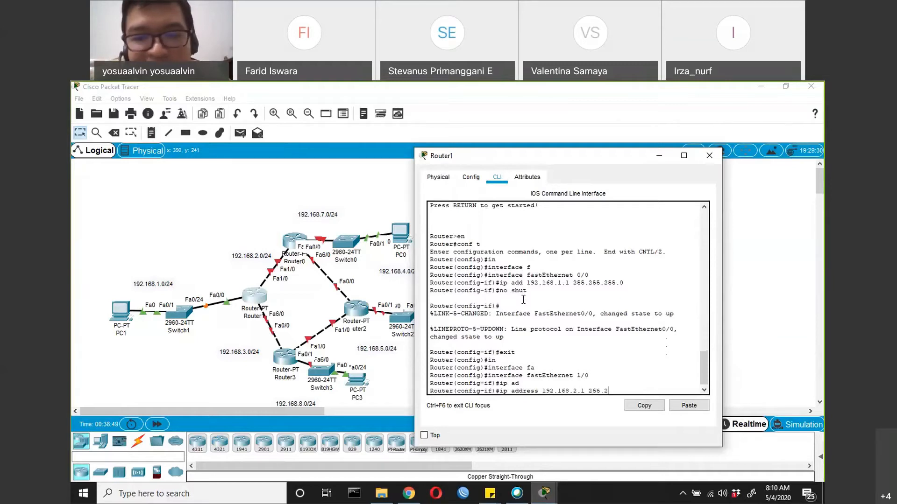
type("55.255.0")
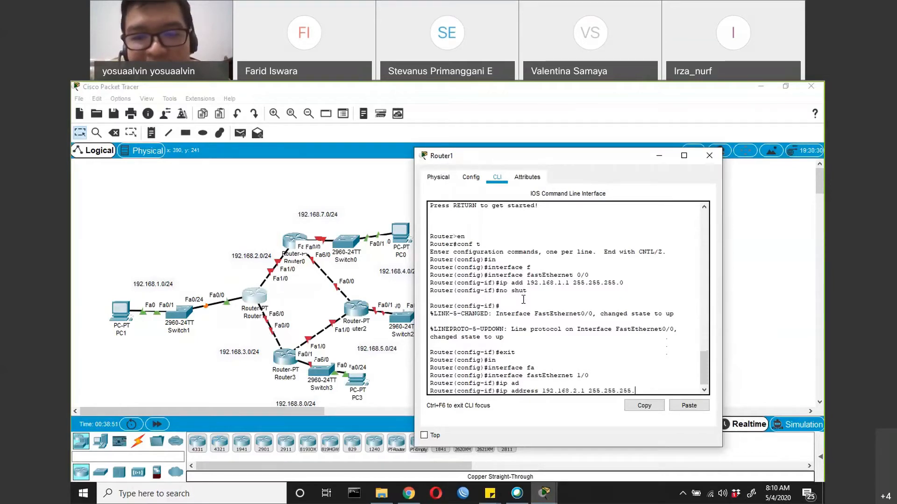
key("Return")
type("no shut")
key("Return")
type("exit")
key("Return")
Assign 192.168.3.1 255.255.255.0 to Router1's FastEthernet 6/0, enable it and exit interface configuration
type("in")
key("Tab")
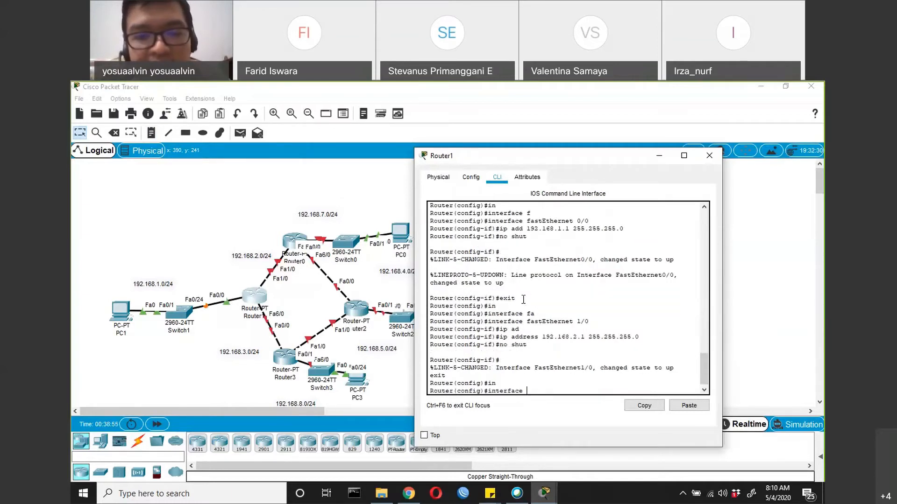
type("fa")
key("Tab")
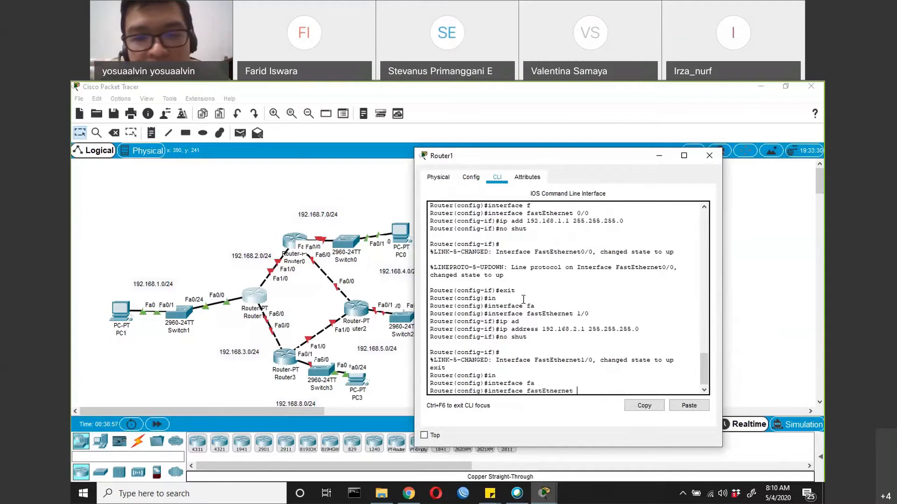
type("6/0")
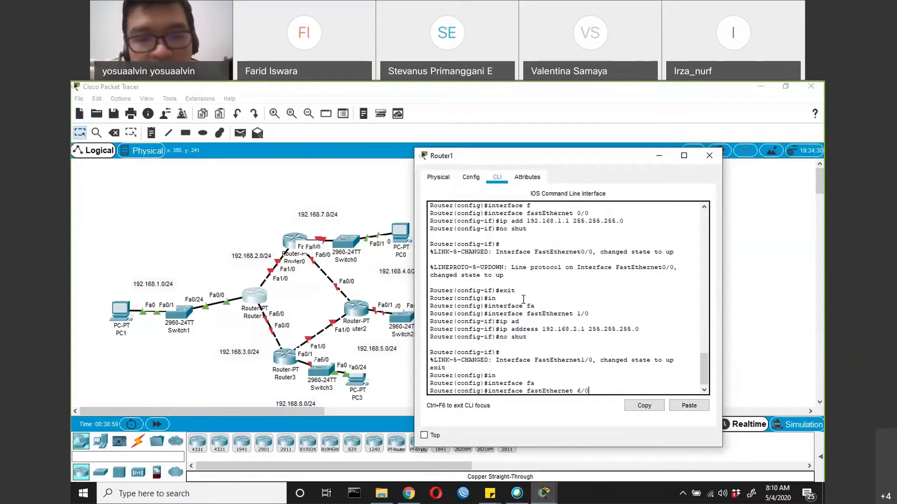
key("Return")
type("ip add 192.168.")
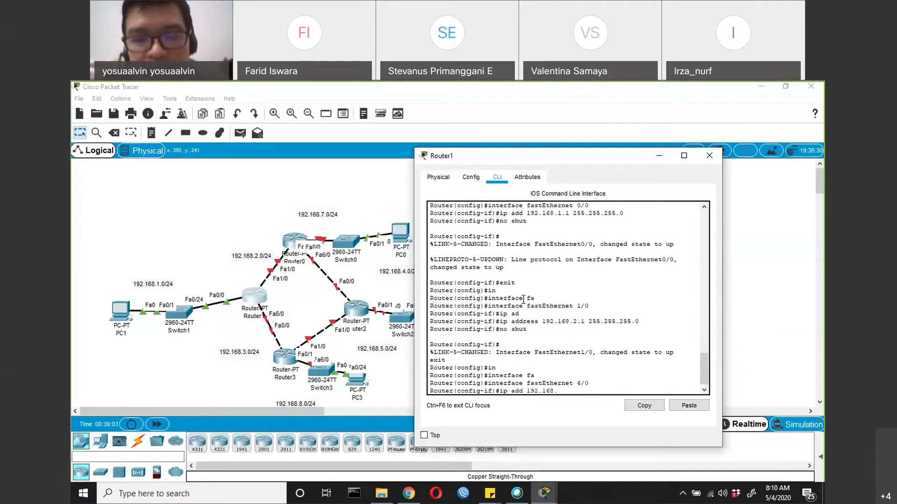
type("3.1 24")
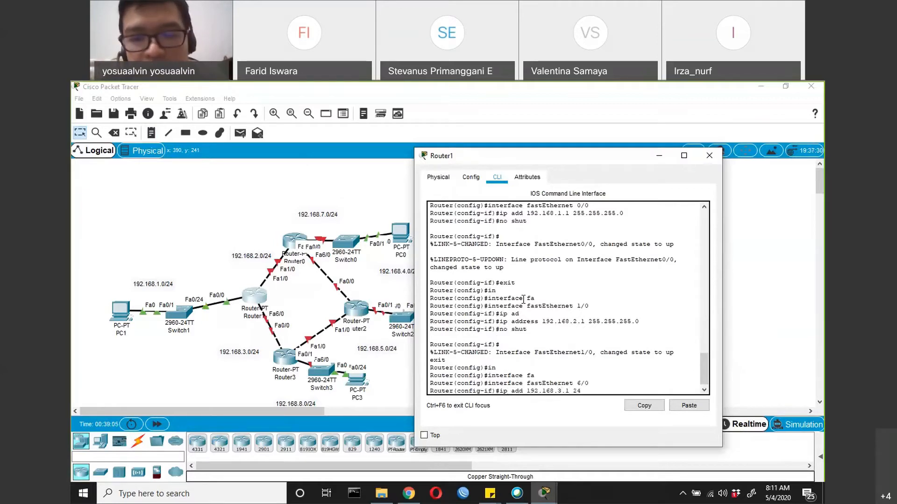
key("BackSpace")
type("55.255.255")
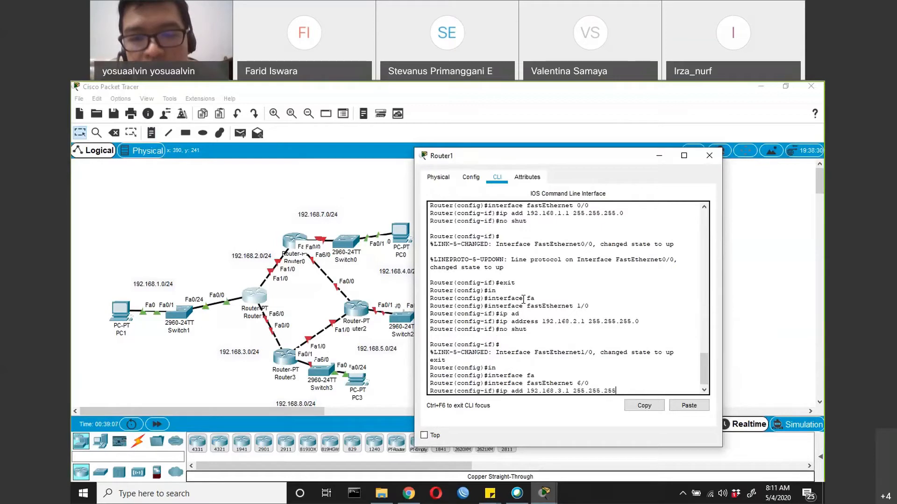
type(".0")
key("Return")
type("no shut")
key("Return")
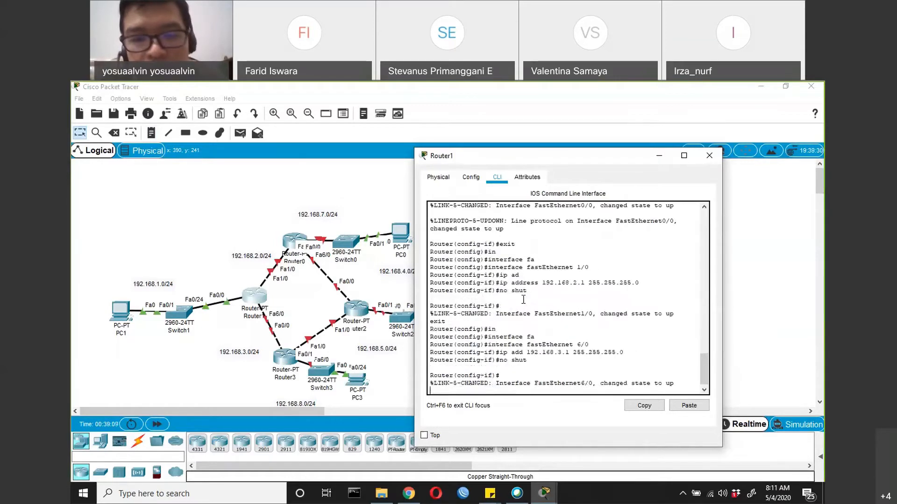
type("exit")
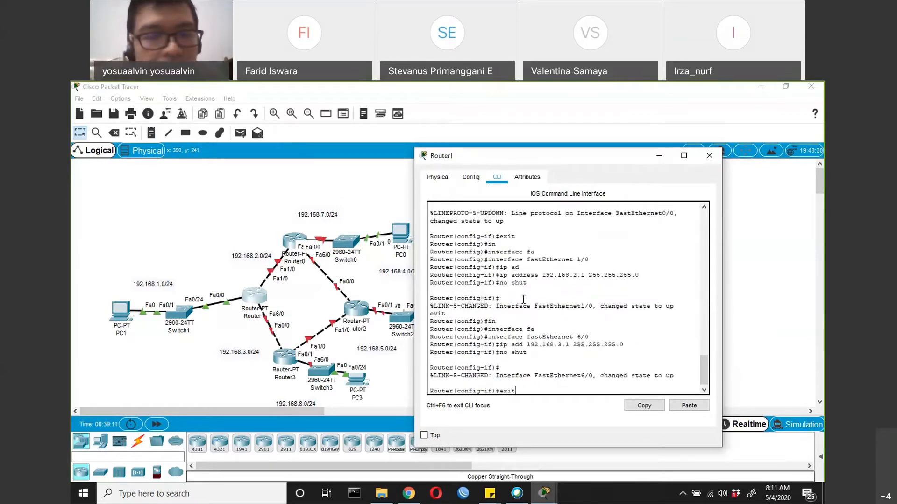
key("Return")
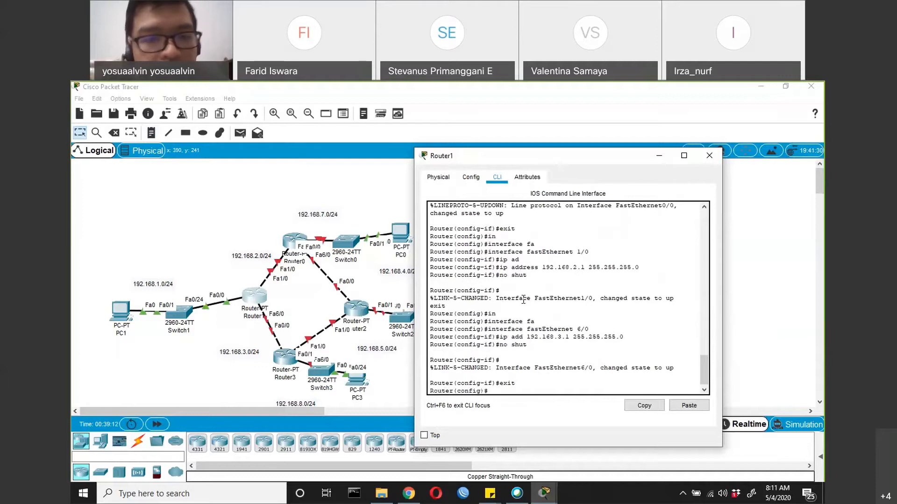
Open Router0's command line, decline the initial configuration dialog and enter global configuration mode
left_click(290, 241)
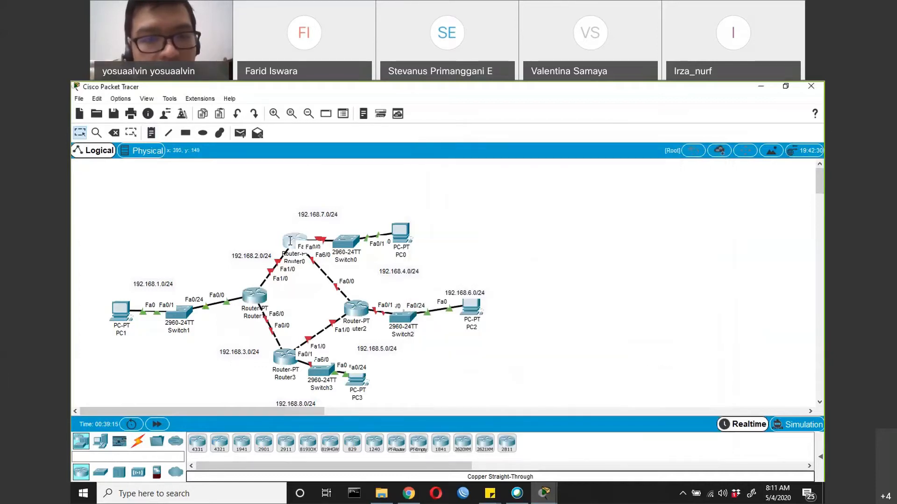
left_click(290, 240)
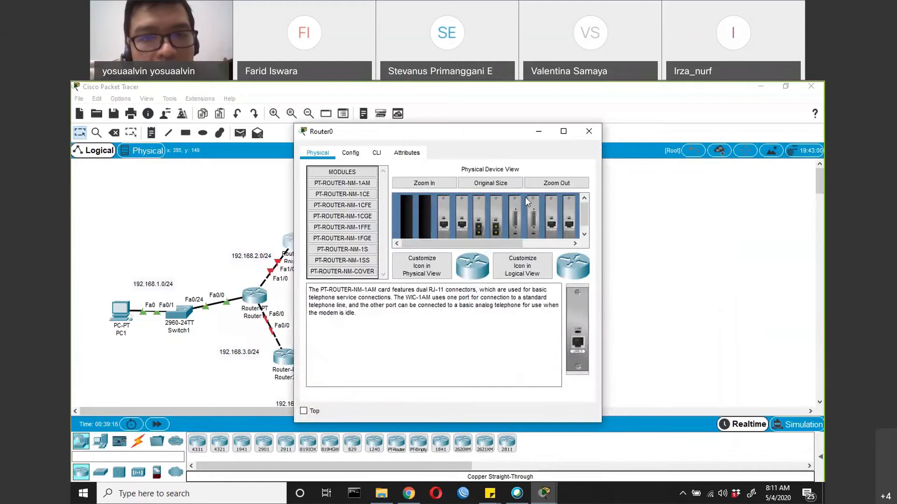
left_click_drag(376, 131, 517, 195)
left_click(517, 218)
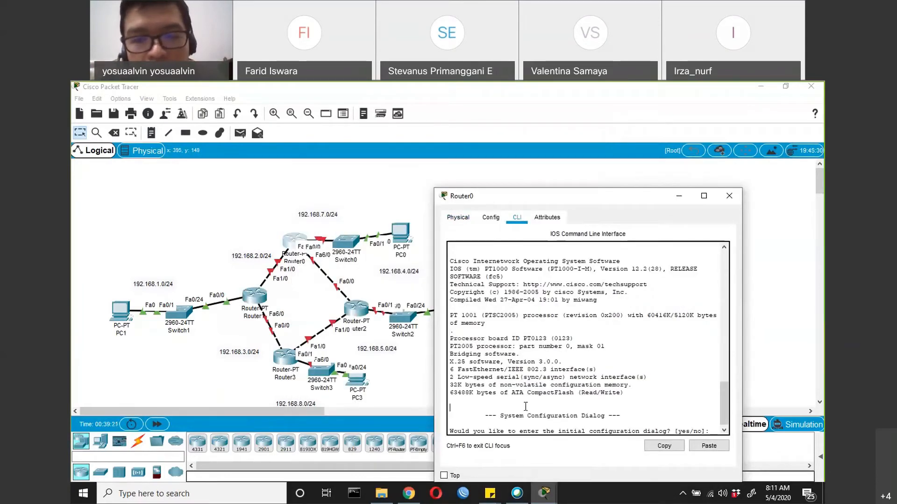
key("Return")
type("no")
key("Return")
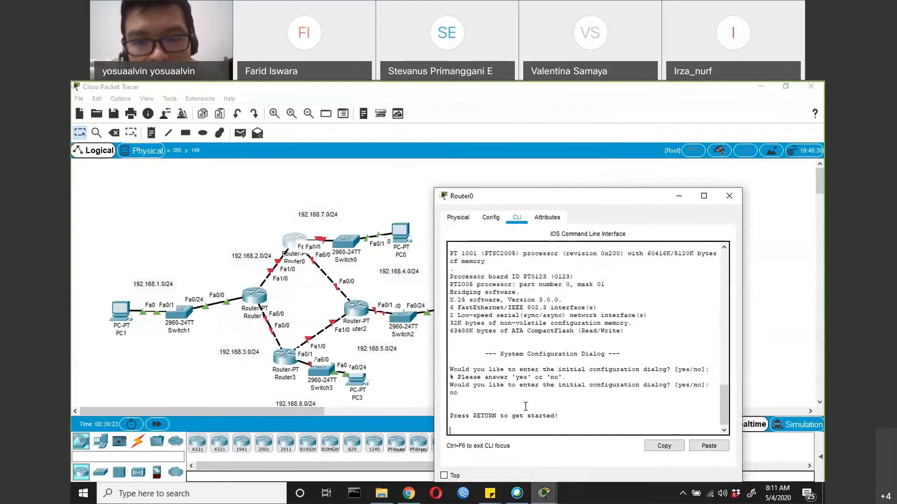
key("Return")
type("en")
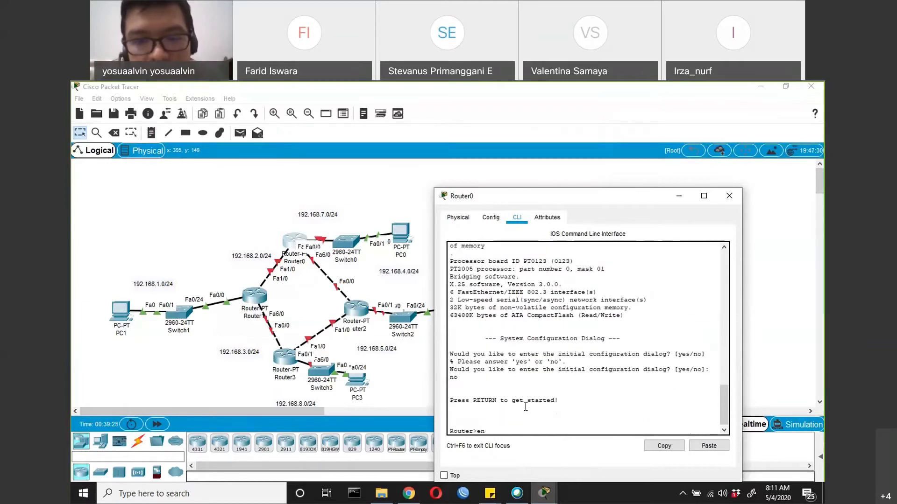
key("Return")
type("conf t")
key("Return")
Begin a FastEthernet interface command on Router0, and spread PC0 and Switch0 farther away from Router0 to expose the port labels
type("in")
key("Tab")
type("fa")
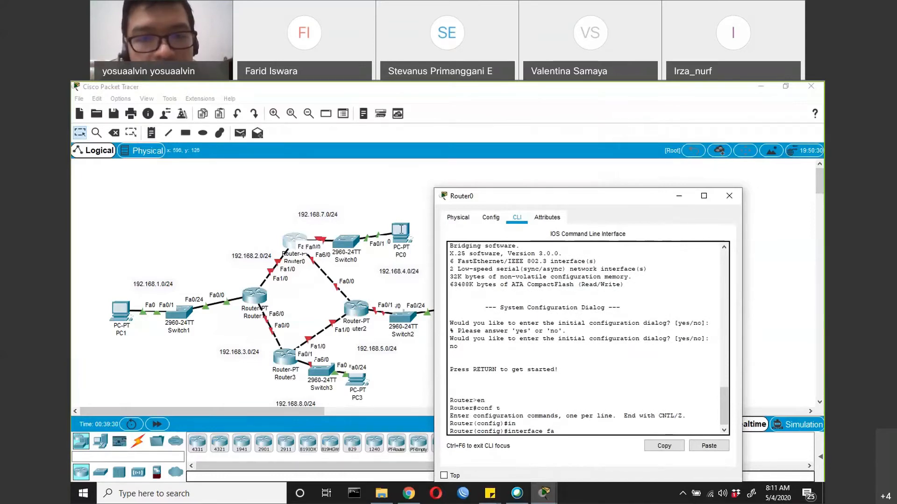
left_click_drag(401, 229, 460, 220)
left_click_drag(349, 239, 390, 219)
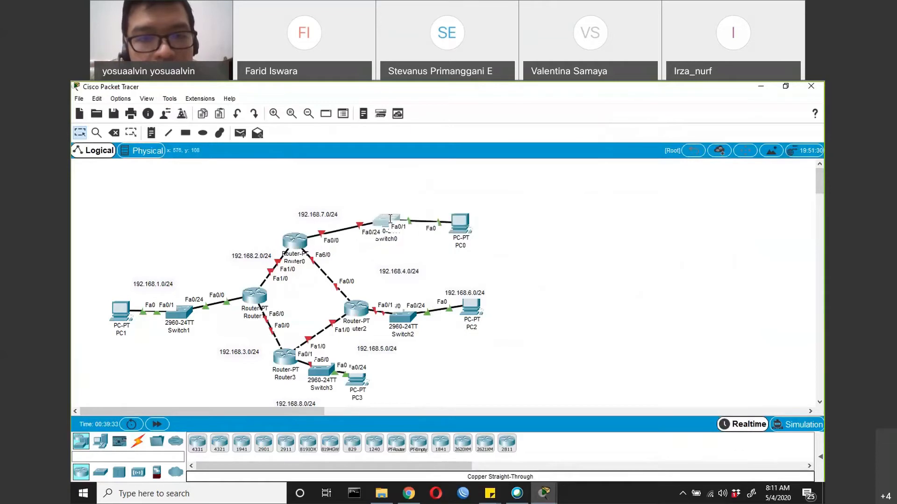
Assign 192.168.7.1 255.255.255.0 to Router0's FastEthernet 0/0, enable the interface and return to global configuration mode
key("alt+Tab")
type("0/0")
key("Return")
type("ip ad")
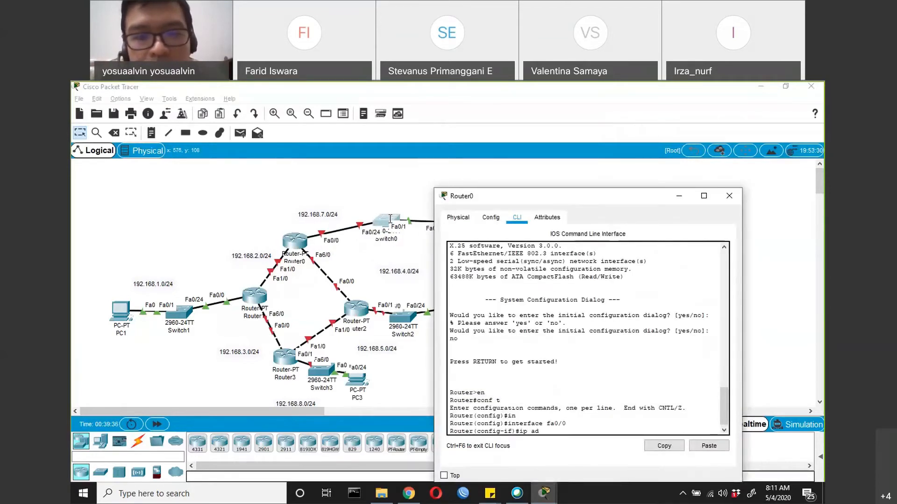
type("d 192.168.")
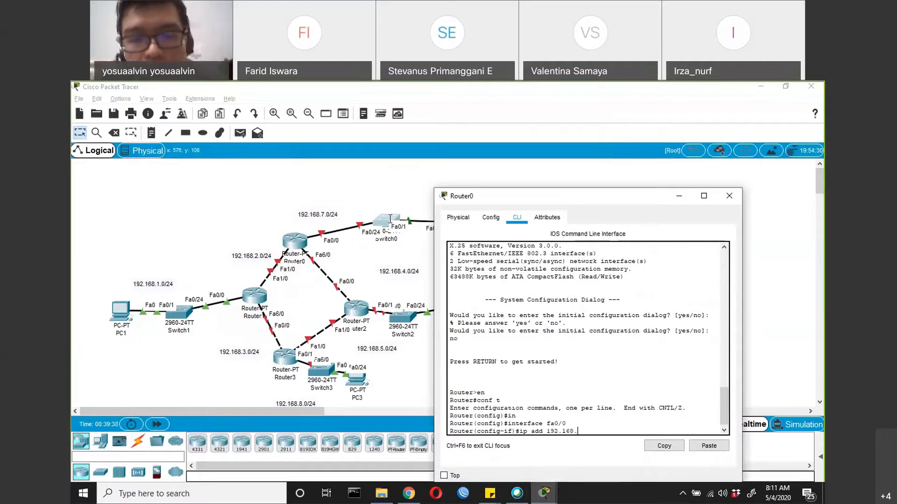
type("7.1 255.255.255.0")
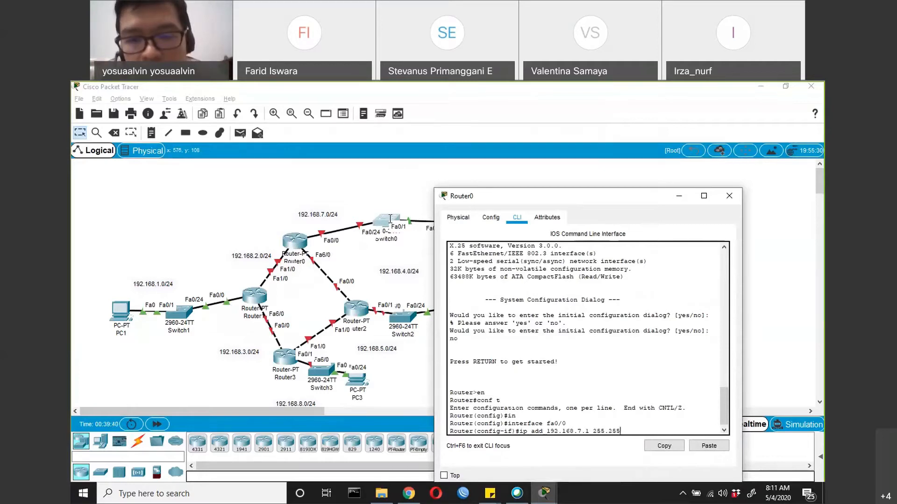
key("Return")
type("no shut")
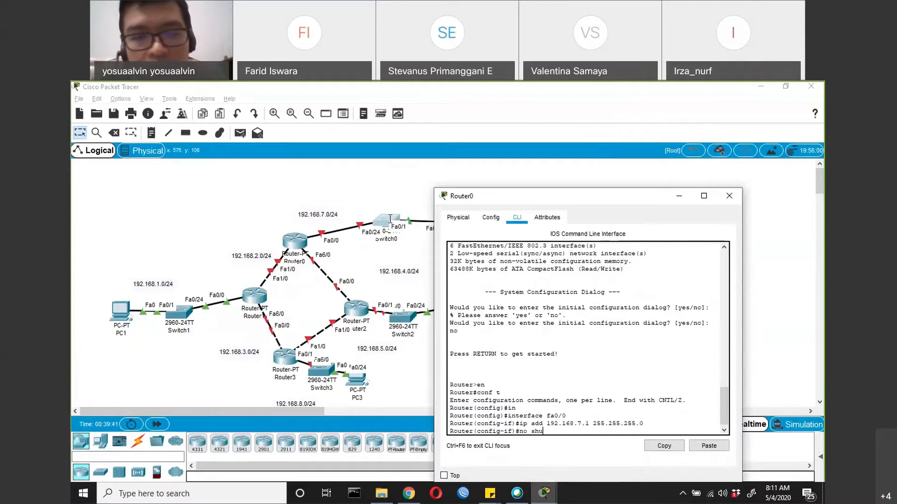
key("Return")
type("exit")
key("Return")
Enter Router0's FastEthernet 1/0 configuration and assign it the address 192.168.2.2 255.255.255.0
type("in")
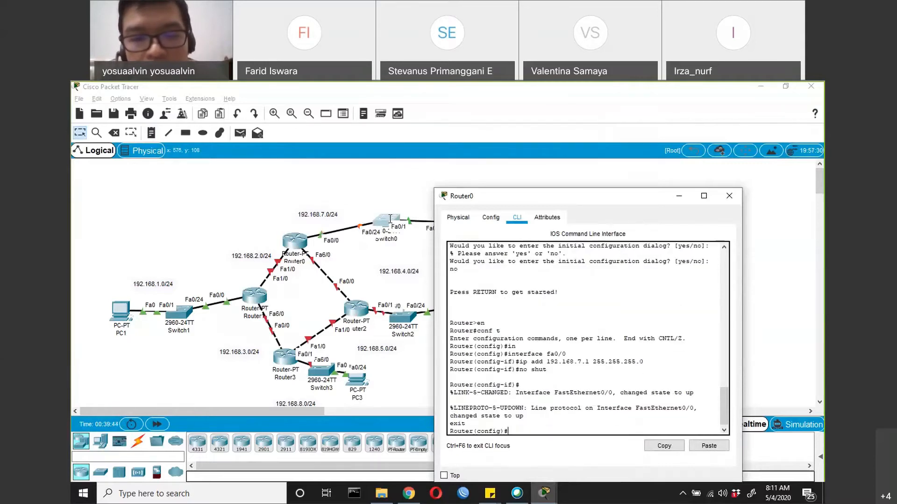
key("Tab")
type("fa")
key("Tab")
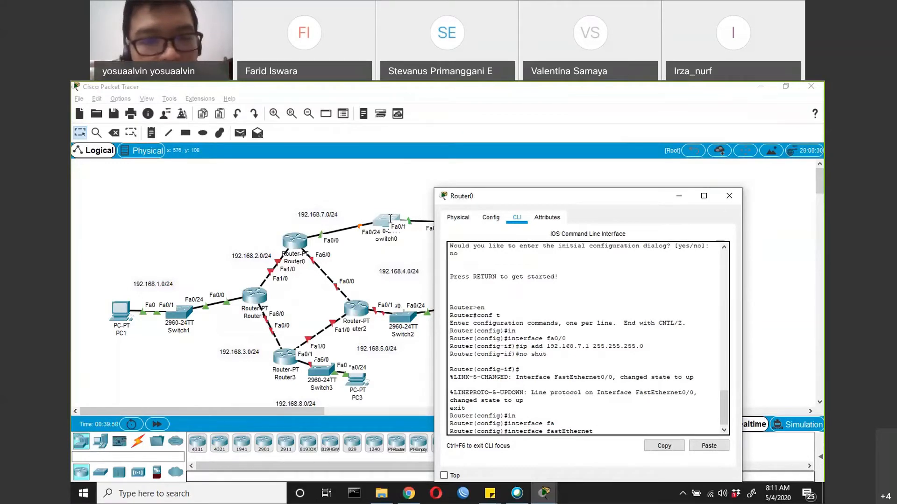
type("1/0")
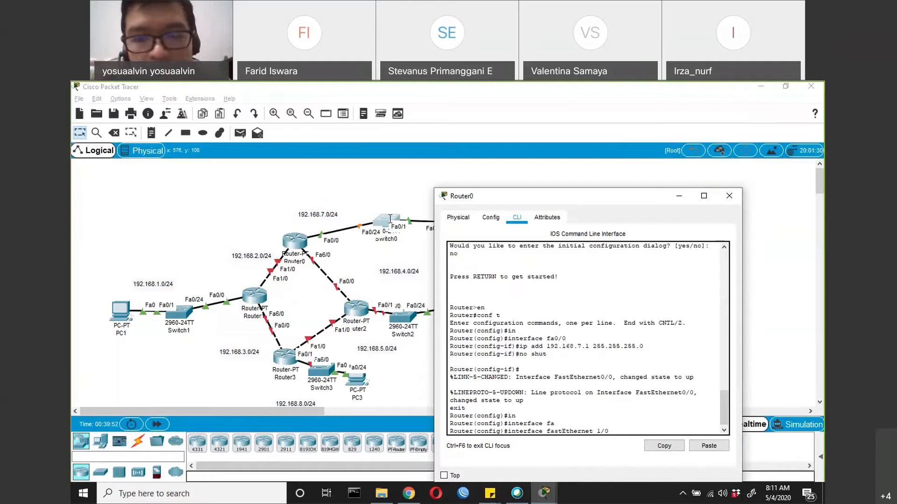
key("Return")
type("ip ad")
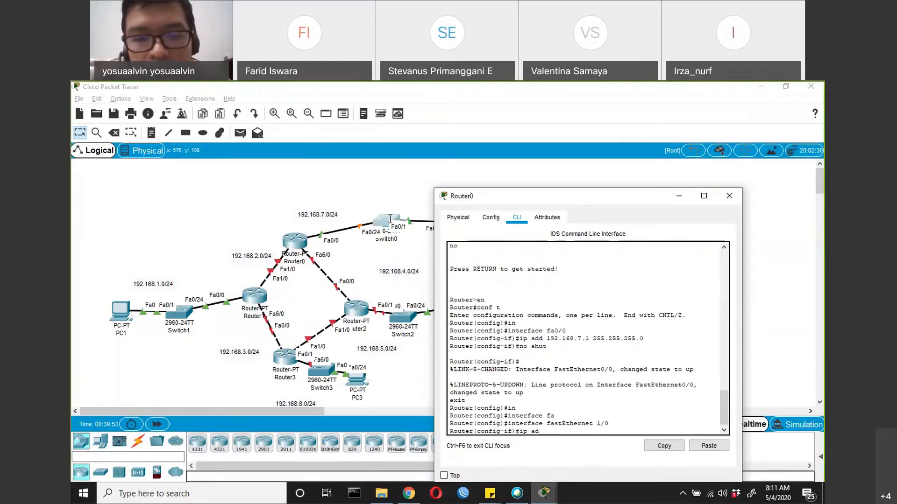
type("d 192.168.2")
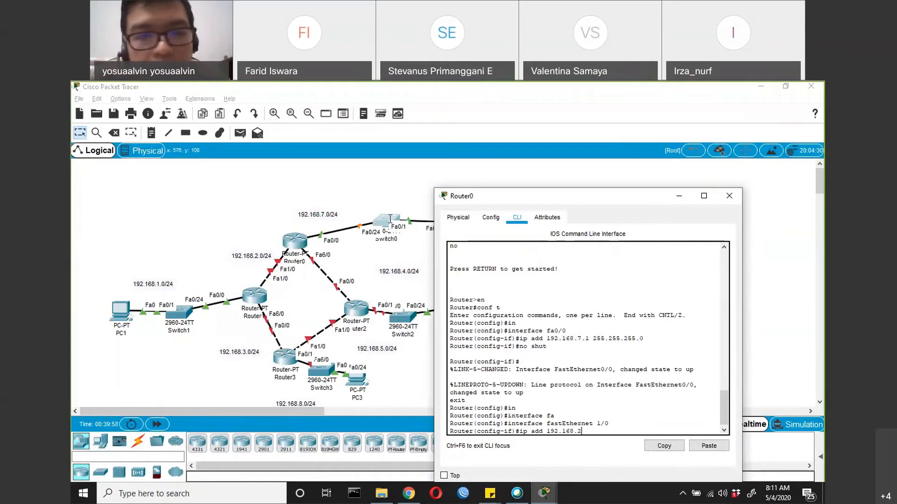
type(".2 255.255.255.")
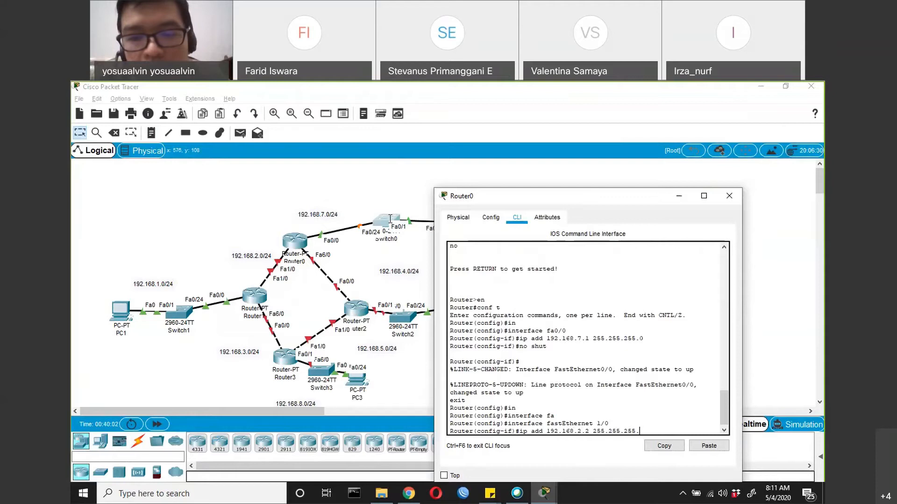
type("0")
key("Return")
Enable Router0's FastEthernet 1/0 with no shut and exit interface configuration
type("nos")
key("BackSpace")
key("BackSpace")
type("shut")
key("Return")
type("exi")
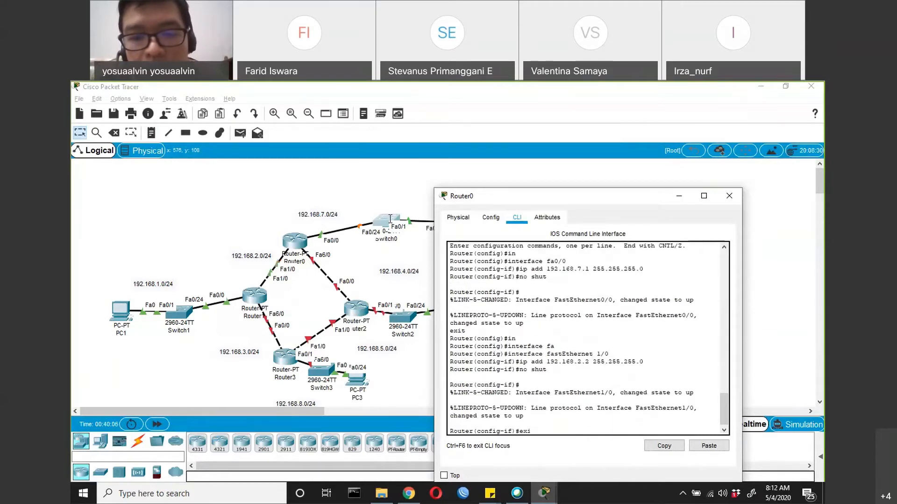
type("t")
key("Return")
Assign 192.168.4.1 255.255.255.0 to Router0's FastEthernet 6/0, enable it and exit interface configuration
type("in")
key("Tab")
type("f")
key("Tab")
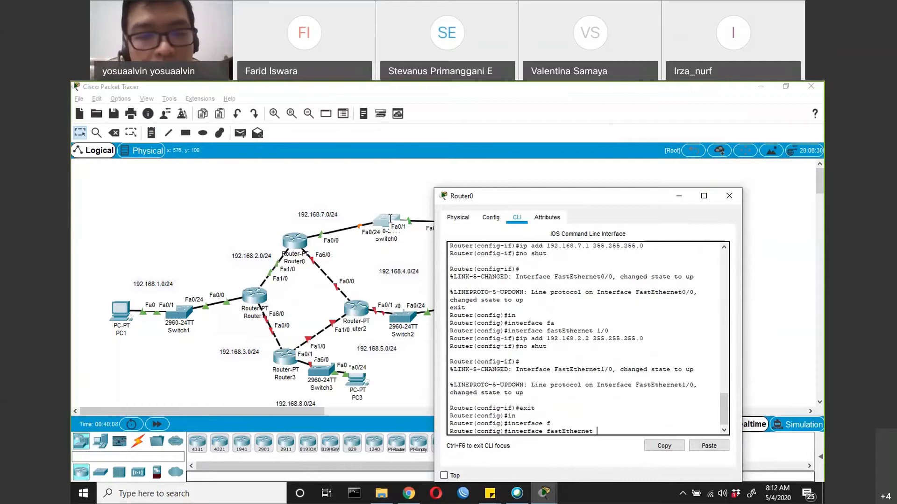
type("6/0")
key("Return")
type("ip add 192.168.")
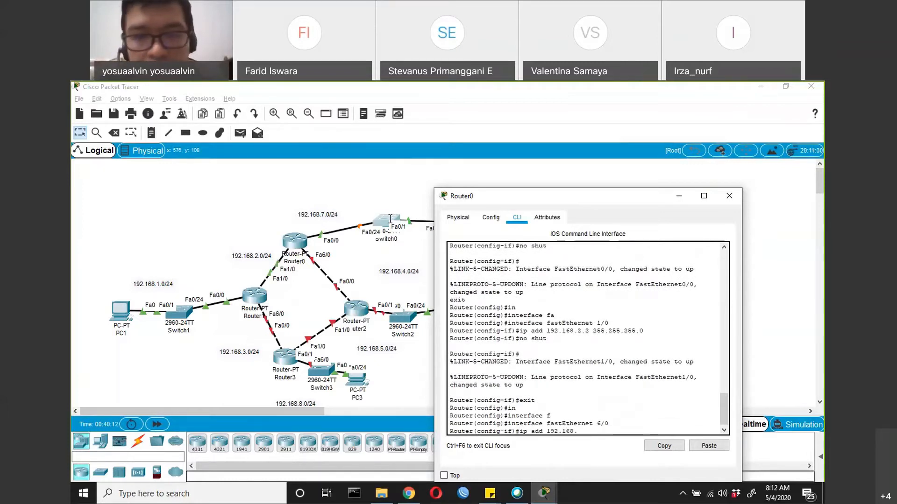
type("4.1 255.255.255.0")
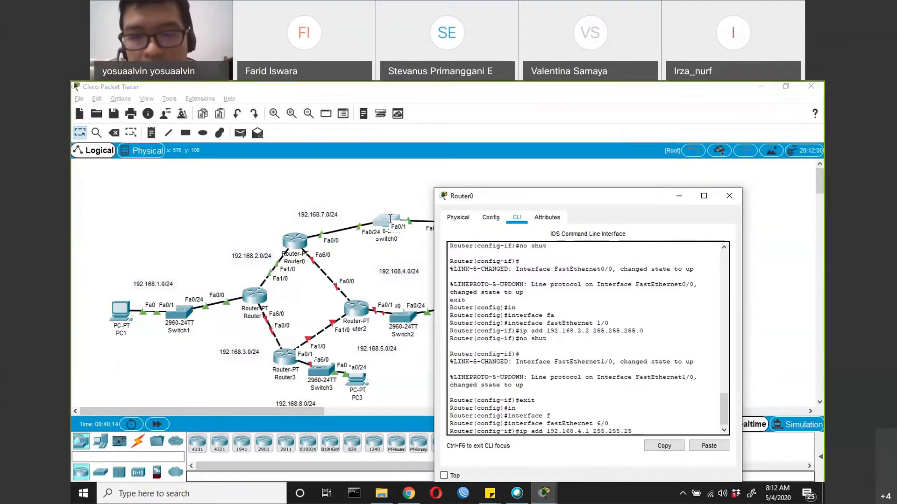
key("Return")
type("no shut")
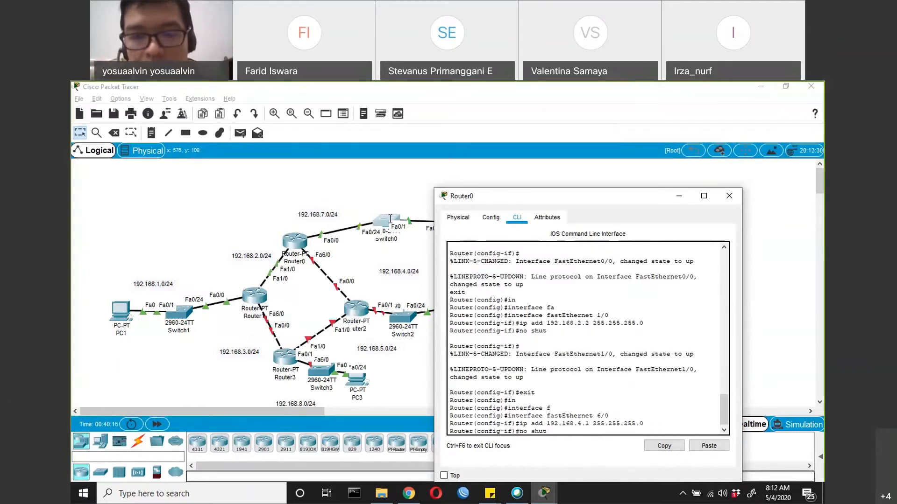
key("Return")
type("exit")
key("Return")
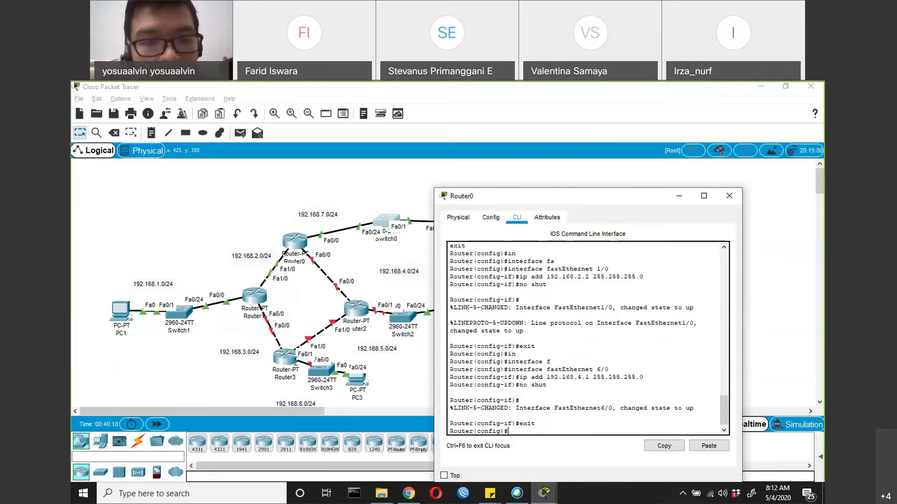
Open Router3's command line, decline the initial configuration dialog and enter global configuration mode
left_click(290, 360)
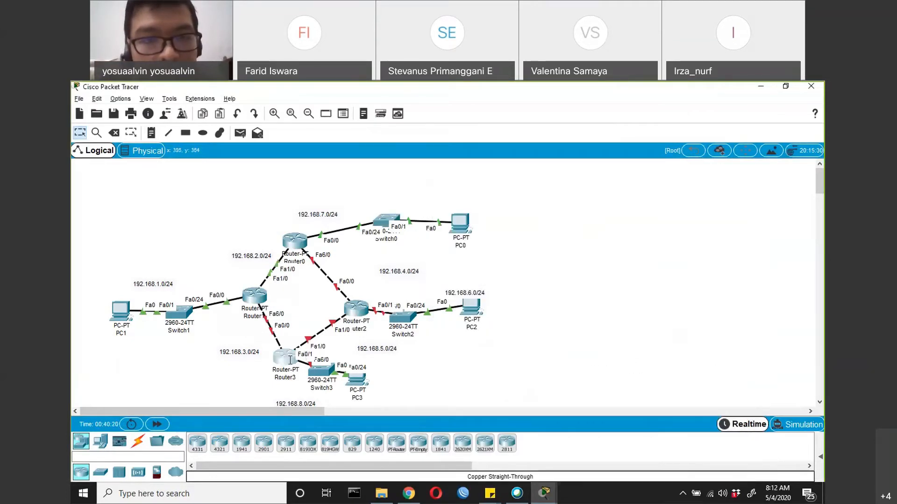
left_click(290, 360)
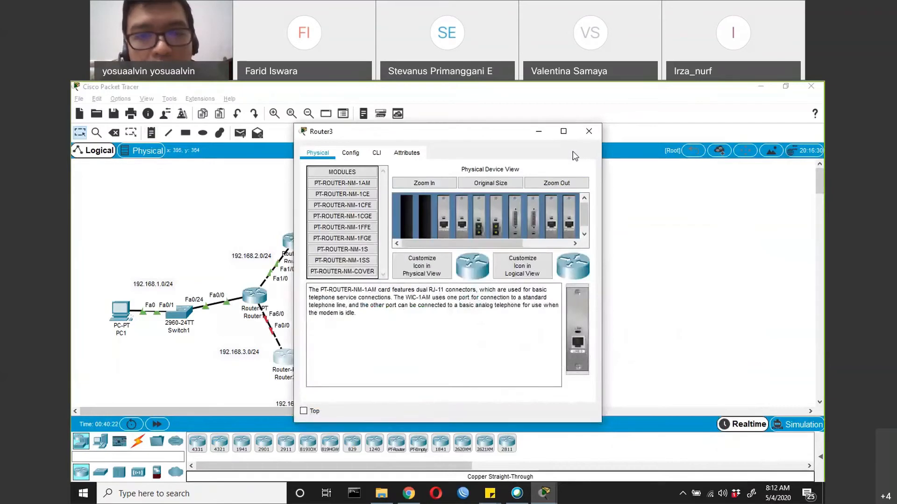
left_click_drag(418, 135, 575, 152)
left_click(534, 171)
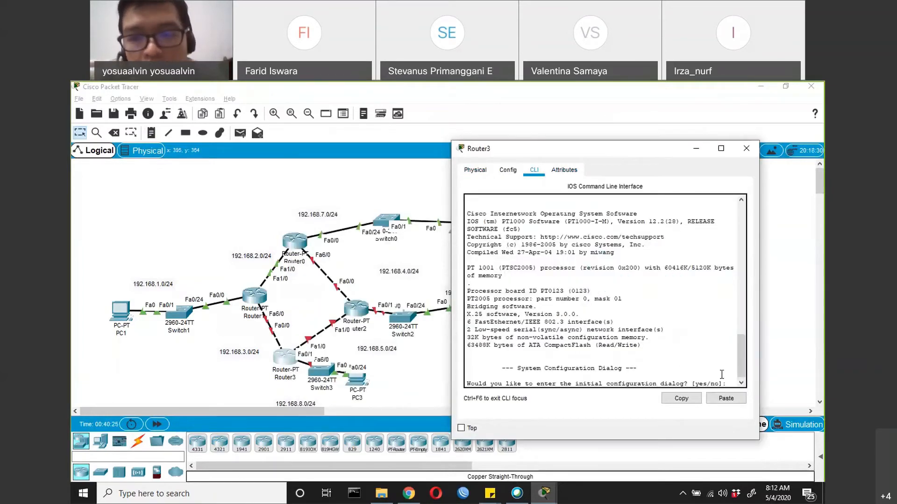
key("Return")
key("Return")
type("no")
key("Return")
key("Return")
type("en")
key("Return")
type("conf t")
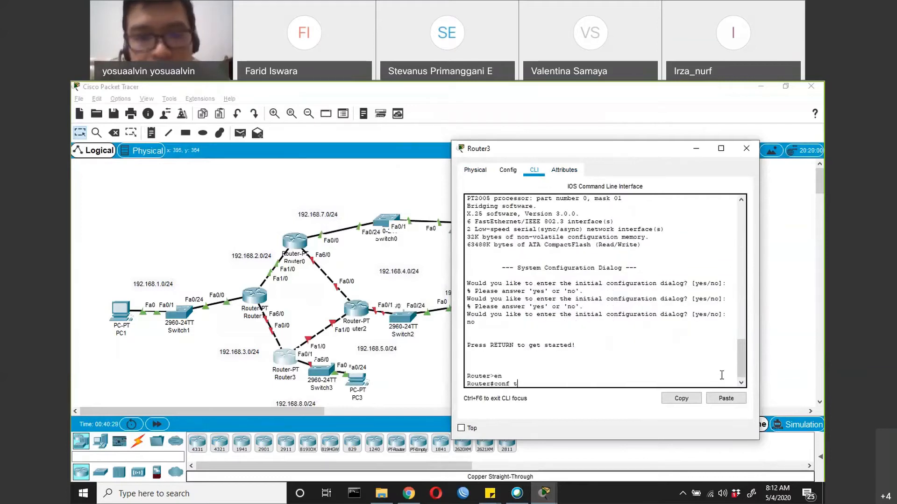
key("Return")
Begin an interface command on Router3, and spread Switch3 and PC3 farther away from Router3 to expose the port labels
type("in")
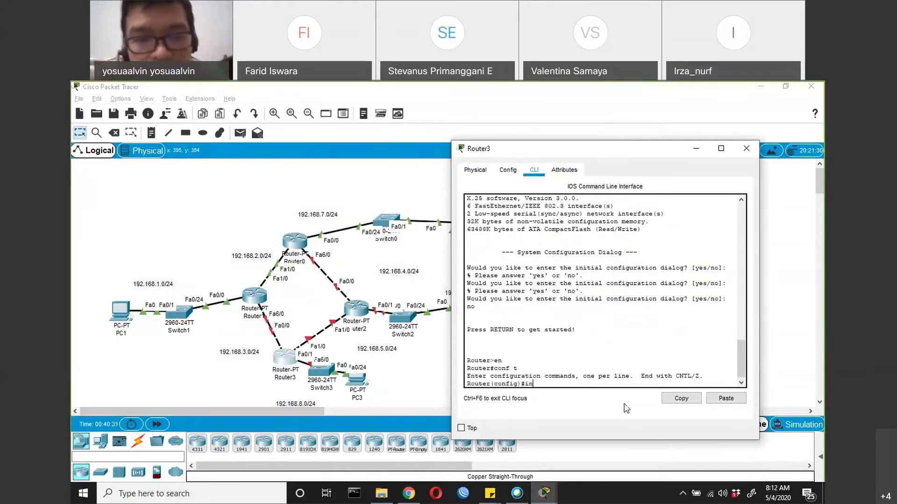
left_click_drag(357, 385, 408, 384)
left_click_drag(323, 378, 351, 380)
left_click_drag(415, 374, 427, 374)
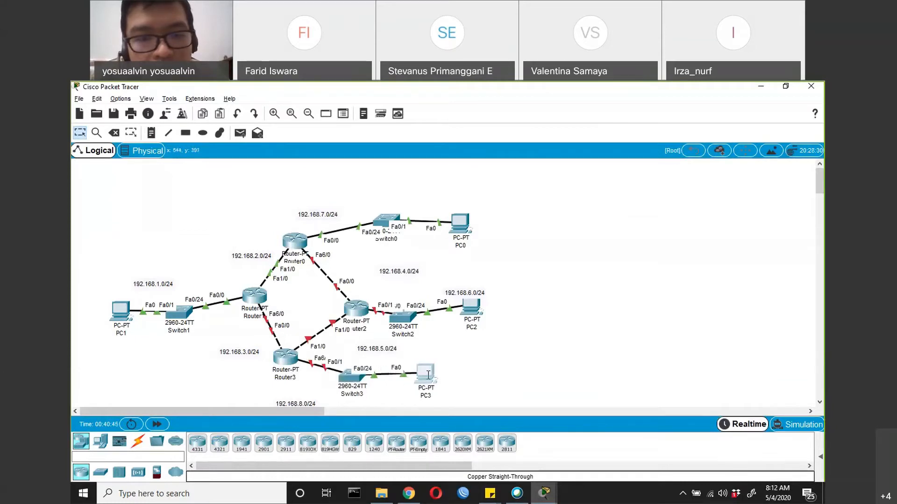
Enter Router3's FastEthernet 6/0 configuration and assign it the address 192.168.8.1 255.255.255.0
key("alt+Tab")
type("in")
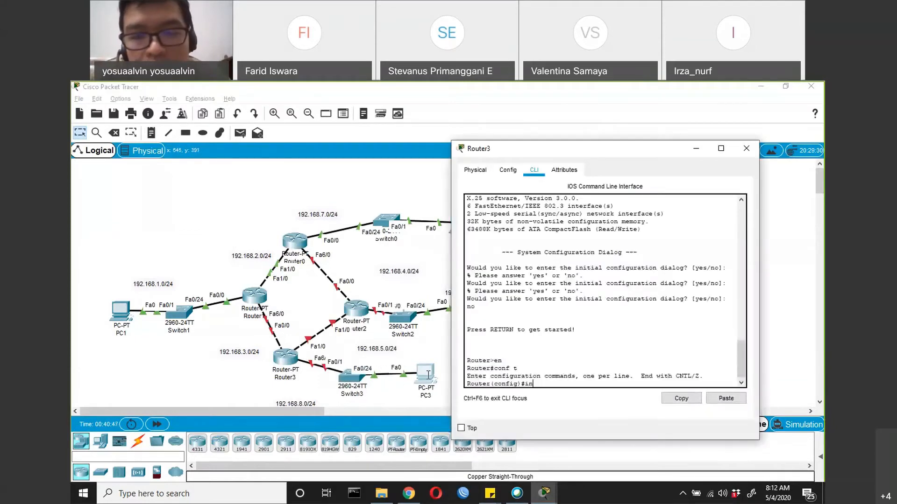
type("t")
key("Tab")
type("fa0/")
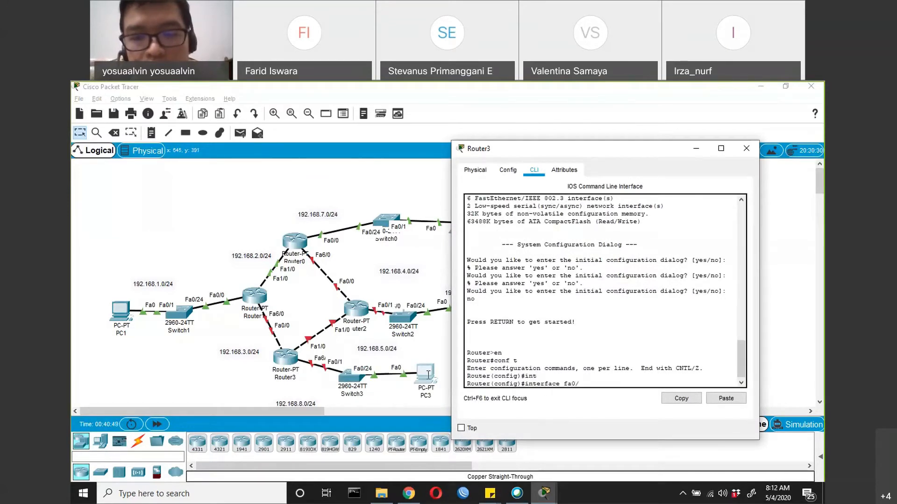
type("0")
key("Return")
type("ip add 192.16")
type("8.")
type("7")
type(".1 255.255.")
type("255.0")
key("Return")
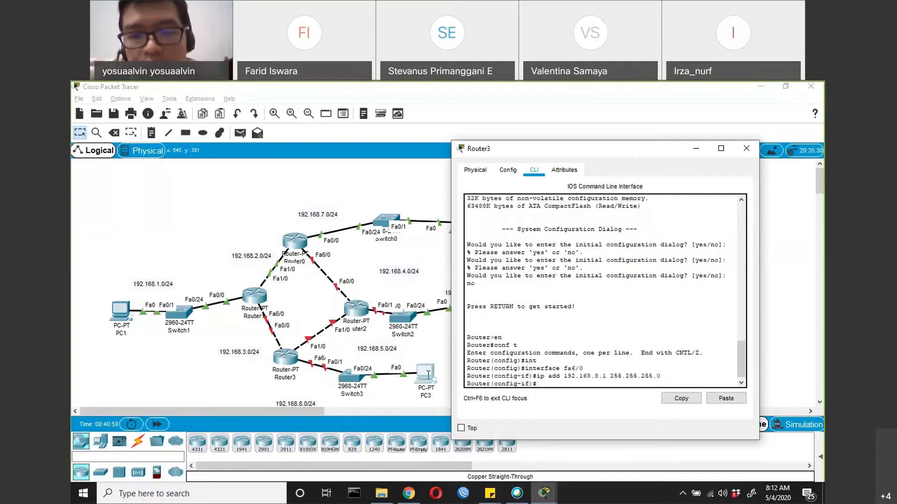
Enable Router3's FastEthernet 6/0 with no shut and return to global configuration mode
type("nos h")
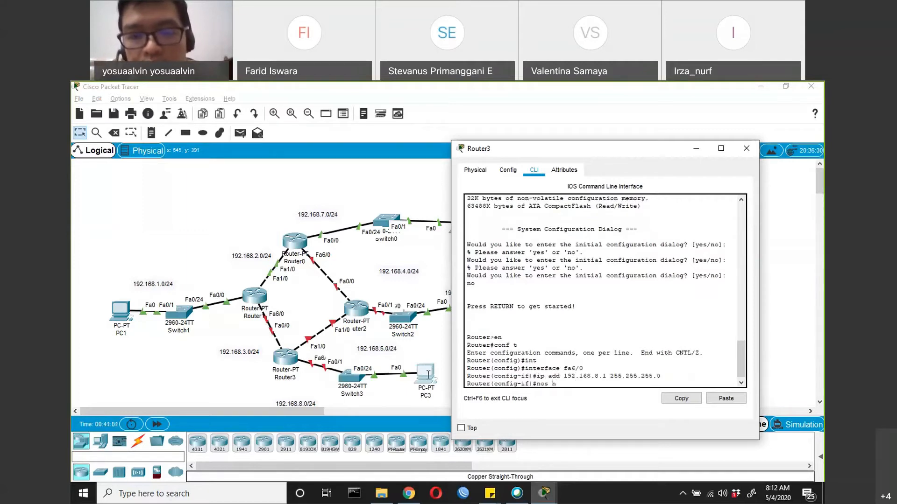
key("BackSpace")
key("BackSpace")
key("BackSpace")
type("shut")
key("Return")
type("exit")
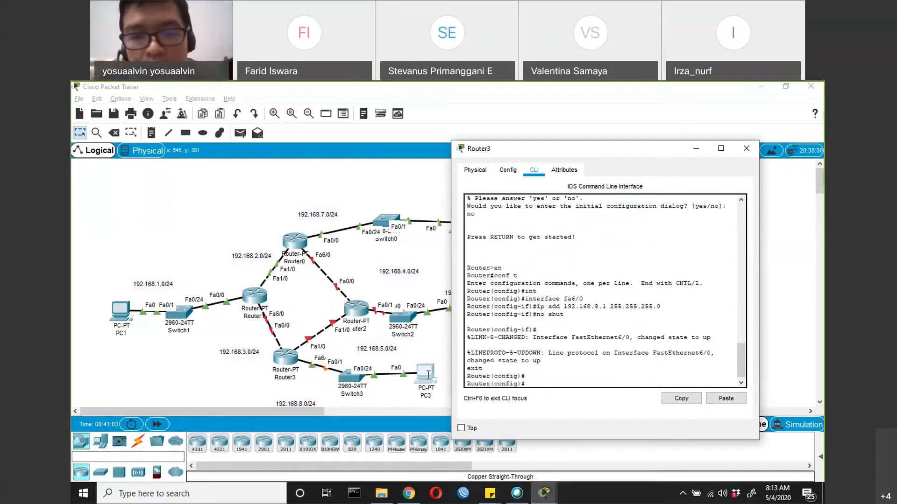
key("Return")
Enter Router3's FastEthernet 0/0 configuration and assign it the address 192.168.3.2 255.255.255.0
type("int")
key("Tab")
type("fa0/0")
key("Return")
type("ip ad")
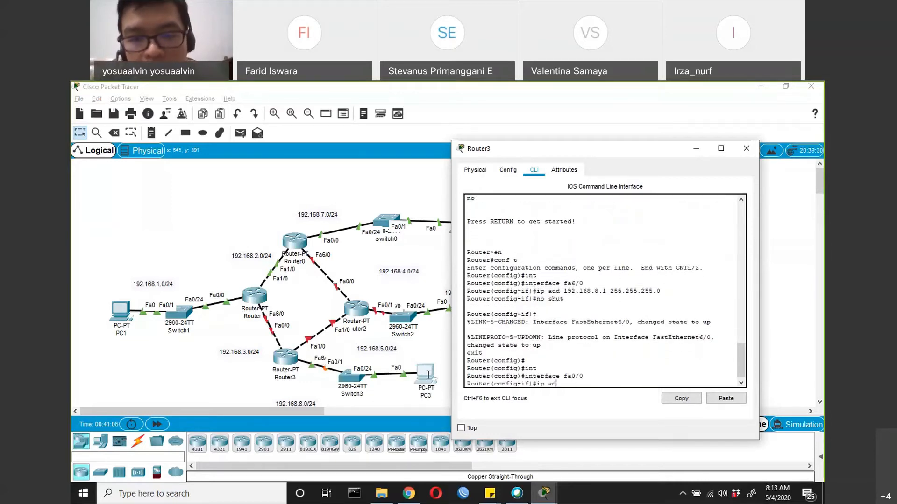
type("d 192.168.3.2 ")
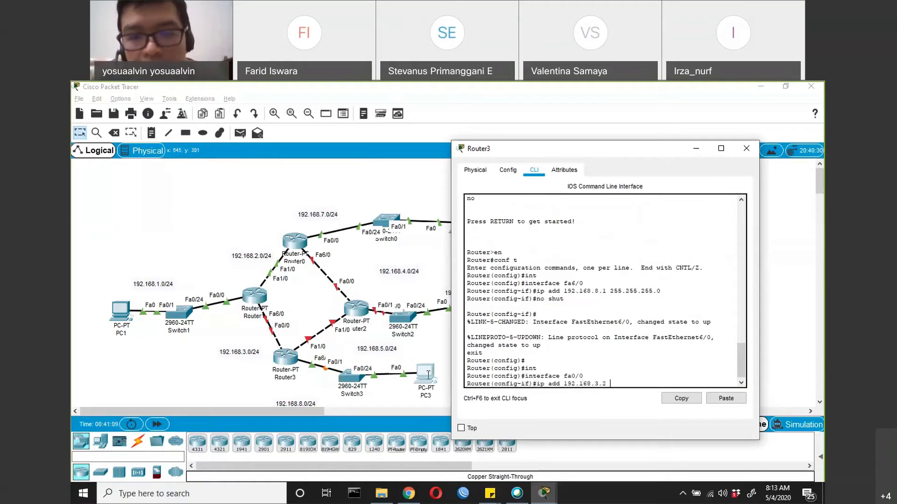
type("255.255.255.0")
key("Return")
Enable Router3's FastEthernet 0/0 with no shut and return to global configuration mode
type("no shut")
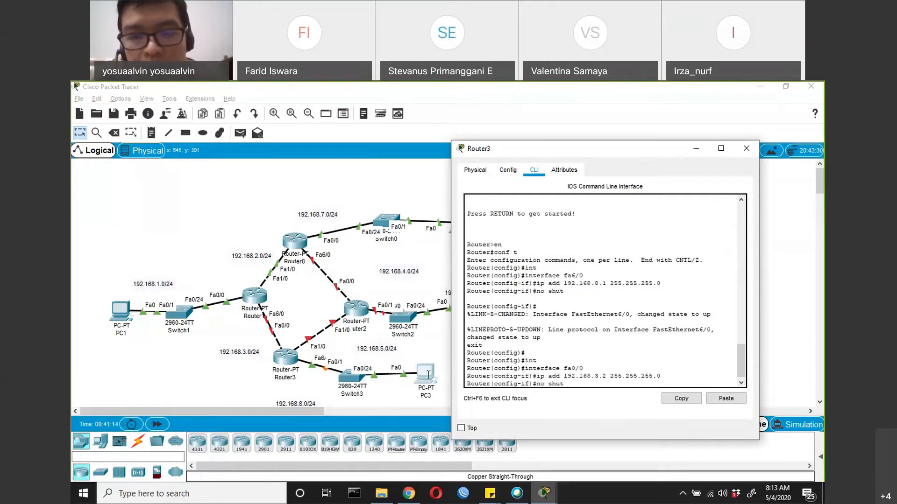
key("Return")
type("exit")
key("Return")
Enter Router3's FastEthernet 1/0 configuration and assign it the address 192.168.5.1 255.255.255.0
type("int")
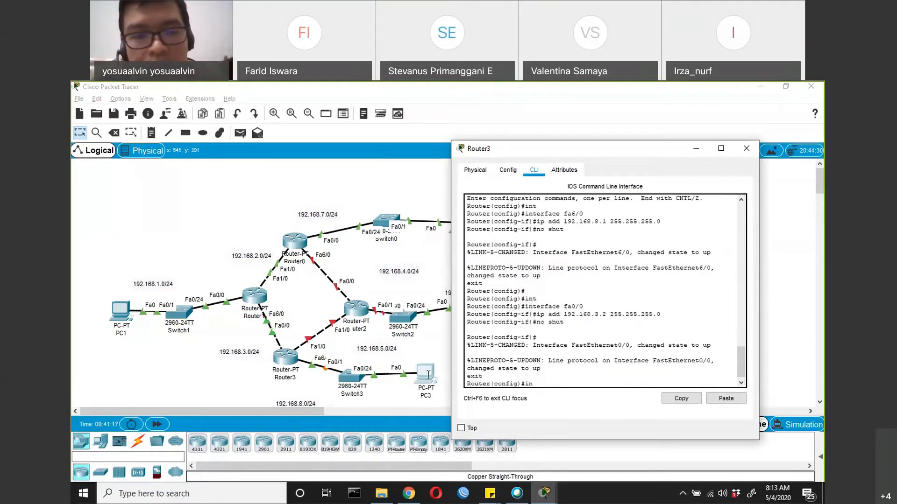
key("Tab")
type("fa")
key("Tab")
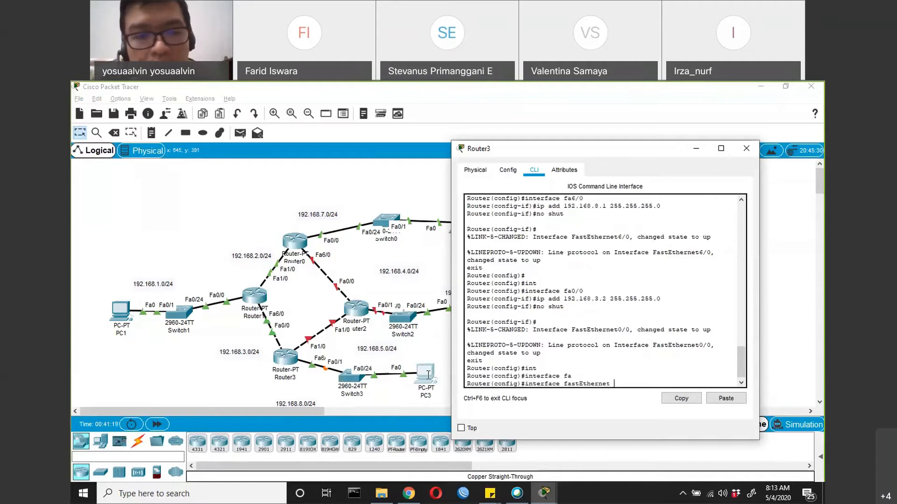
type("1/0")
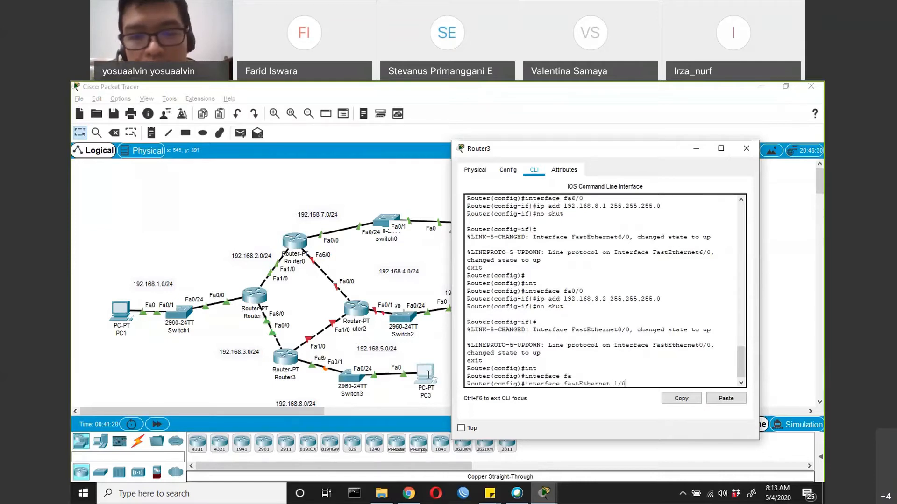
key("Return")
type("ip a")
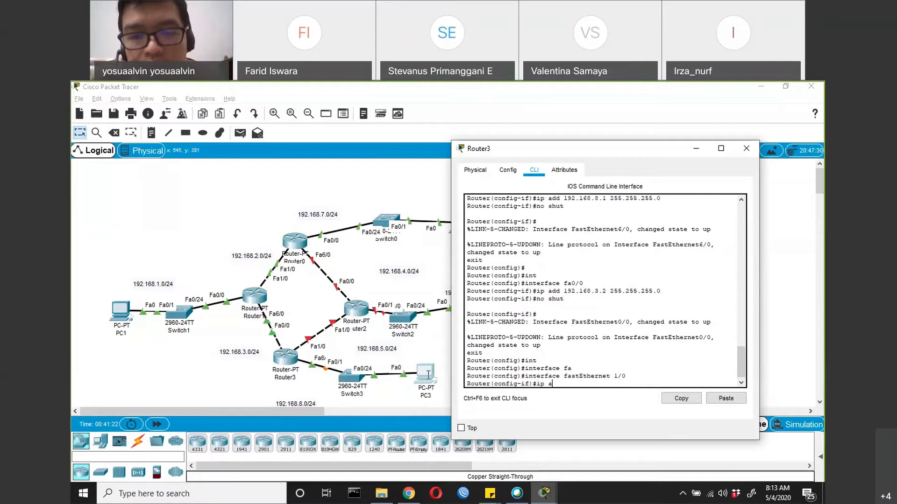
type("dd 192.168.")
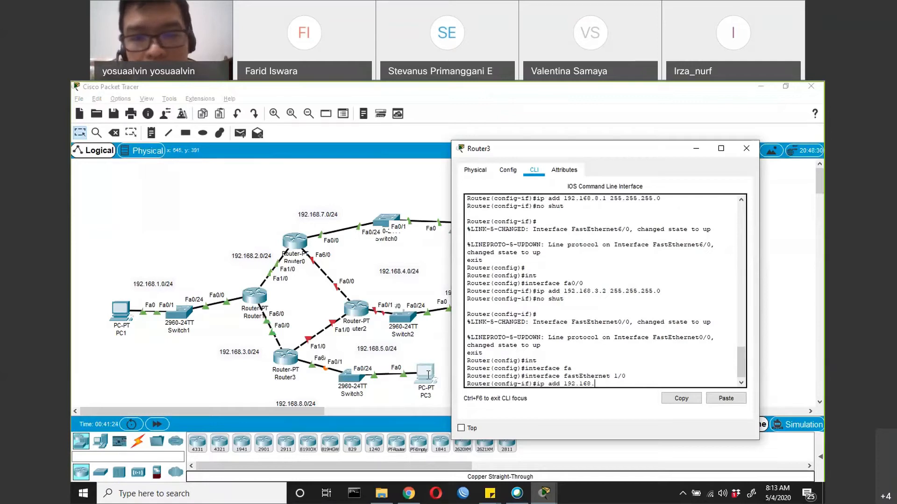
type("5.1 255.255.255.0")
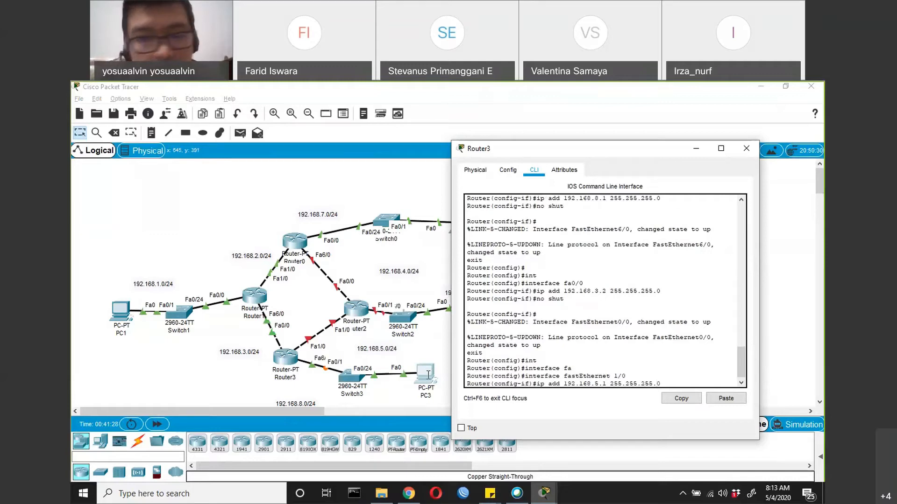
key("Return")
Enable Router3's FastEthernet 1/0 with no shut
type("no ")
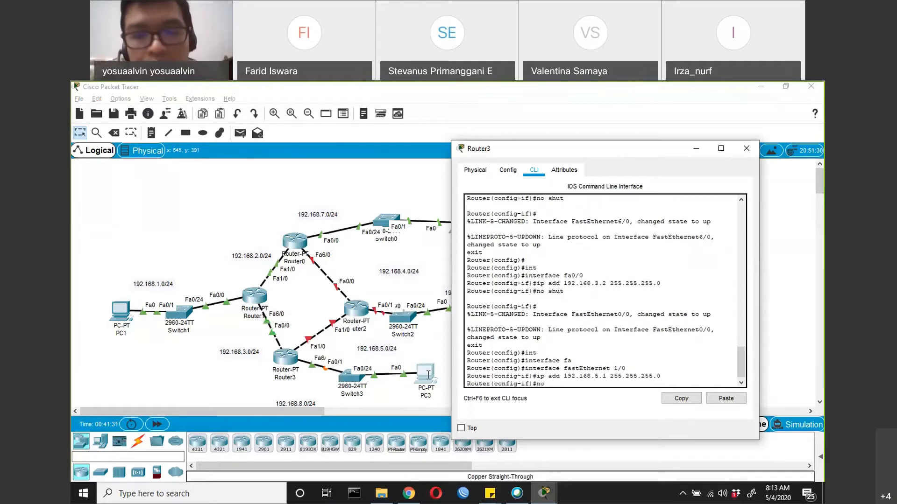
type("shut")
key("Return")
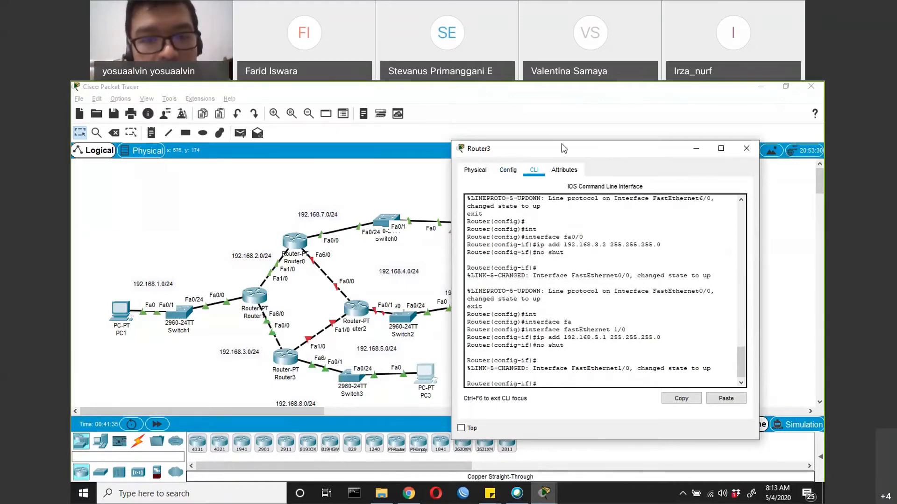
Open Router2's command line and move its window clear of the topology
left_click(362, 310)
left_click(362, 310)
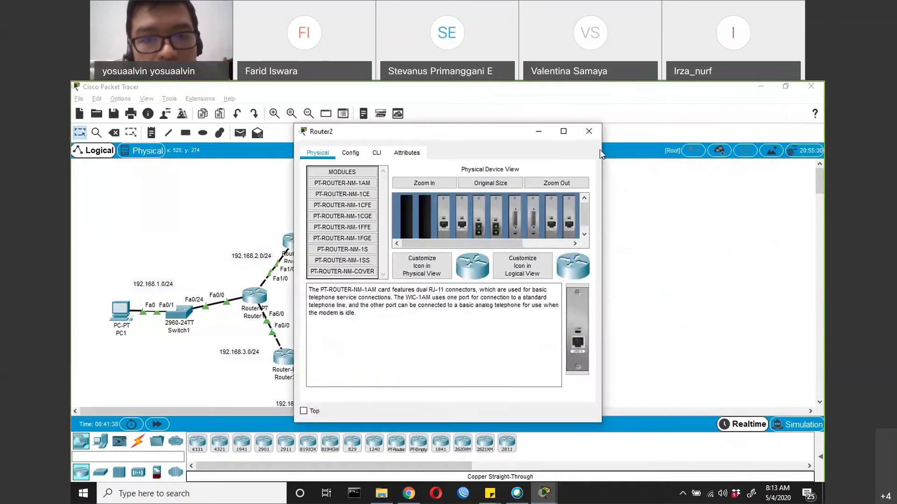
left_click_drag(408, 136, 600, 154)
left_click(569, 171)
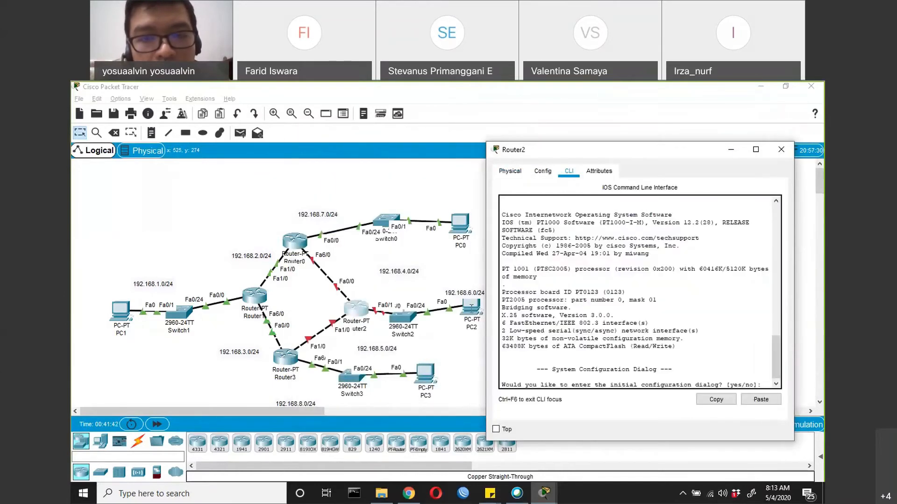
Spread PC2 and Switch2 farther away from Router2 to expose the port labels, and return to Router2's command line
left_click(471, 307)
left_click_drag(472, 306, 498, 299)
left_click_drag(409, 318, 435, 320)
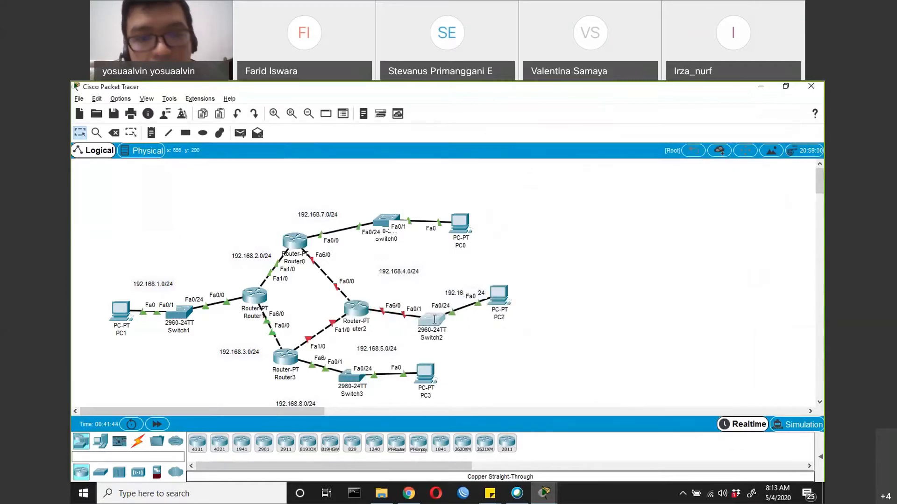
key("alt+Tab")
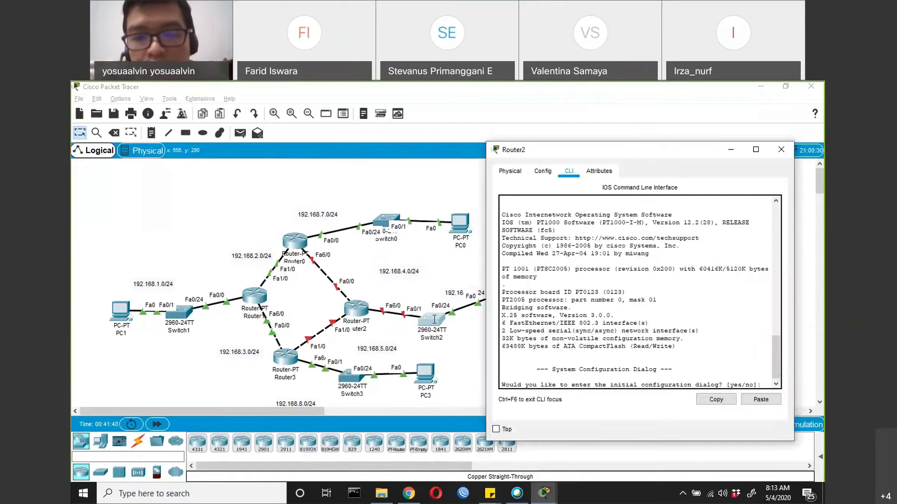
Decline the initial configuration dialog on Router2 and enter global configuration mode
key("Return")
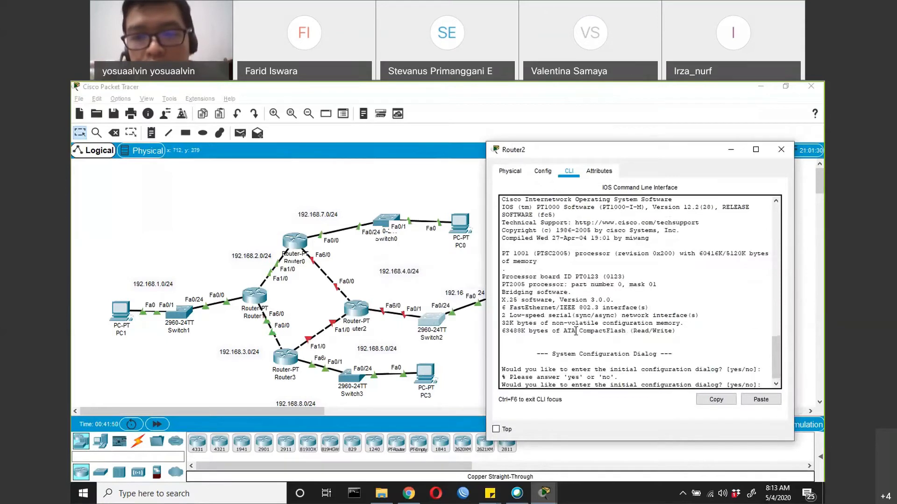
type("no")
key("Return")
key("Return")
type("er>e")
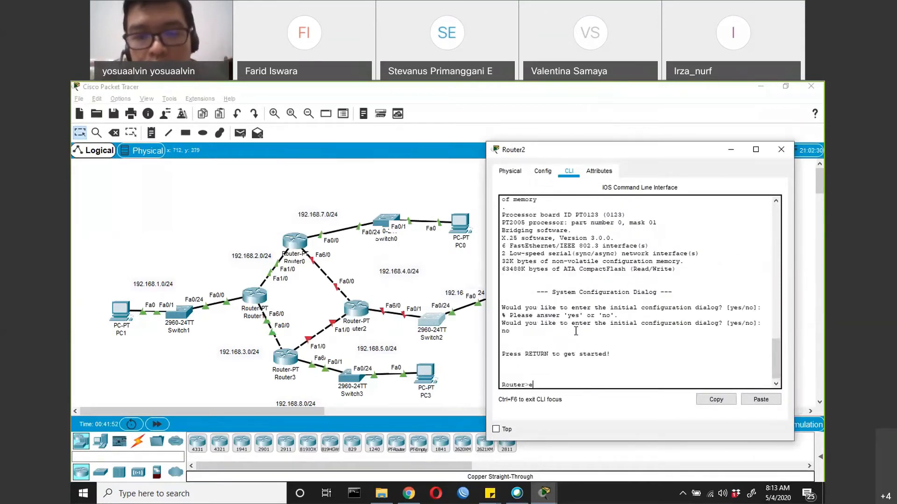
type("n")
key("Return")
type("conf t")
key("Return")
Enter Router2's FastEthernet 6/0 configuration and begin its IP address command
type("in")
key("Tab")
type("fa0/")
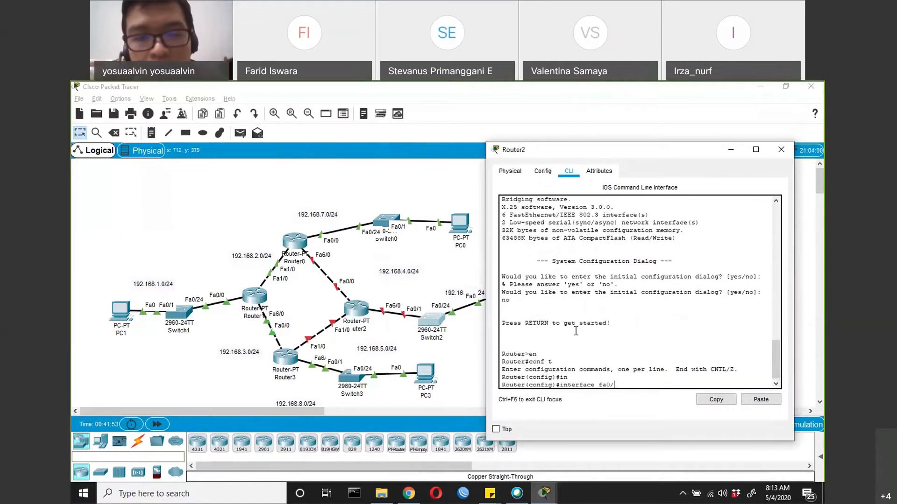
type("0")
key("Return")
type("ip add 192168.")
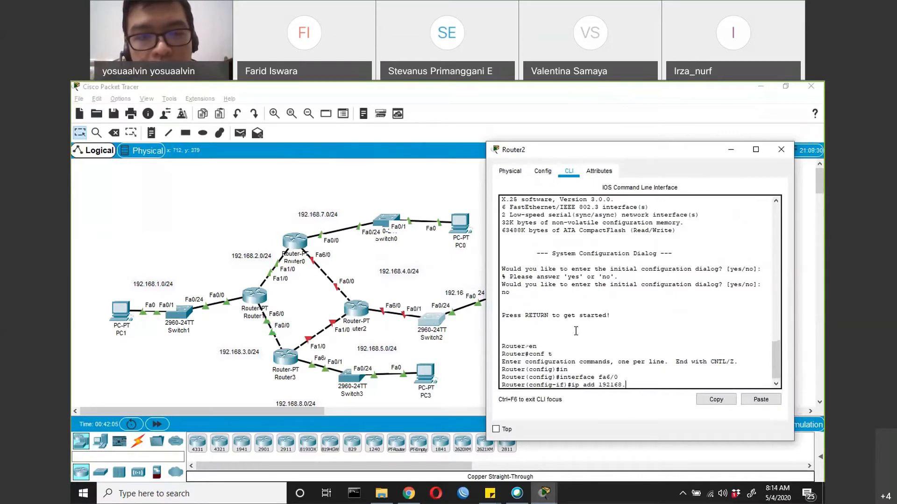
Shift the Router2 window aside and move PC2 level with Switch2 to uncover the 192.168.6.0/24 label
left_click_drag(552, 155, 590, 156)
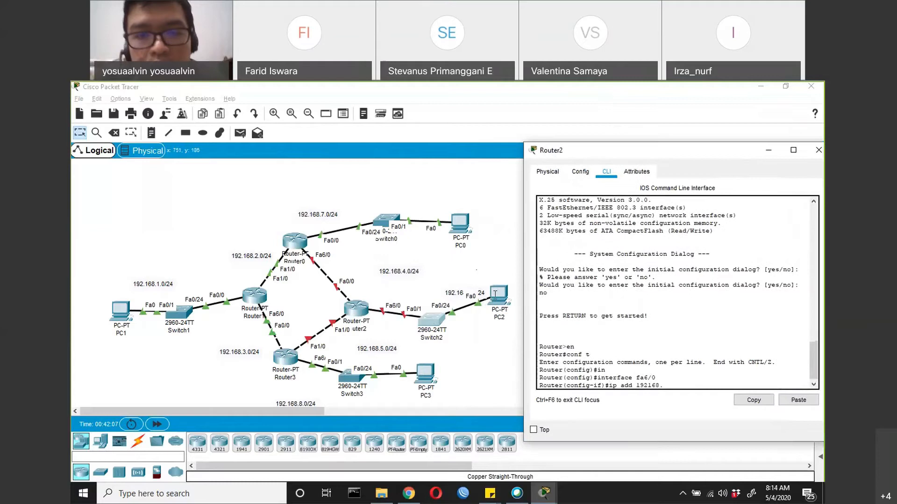
left_click_drag(496, 293, 505, 319)
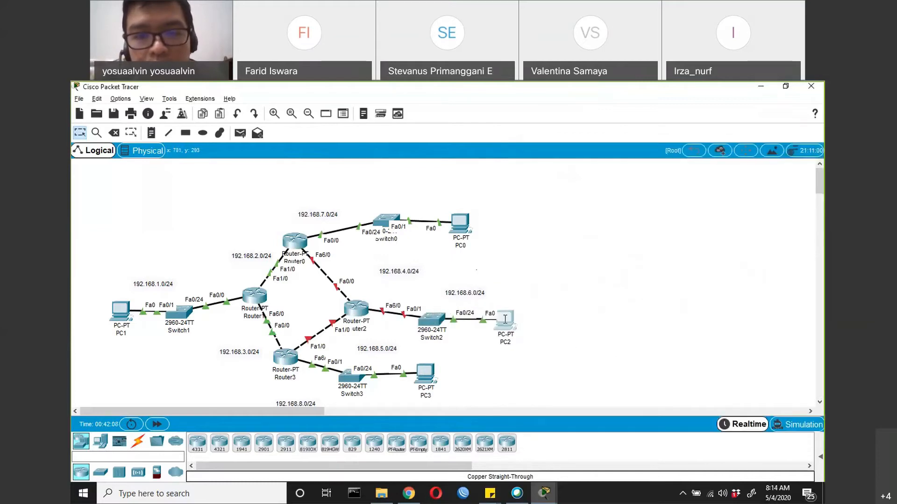
key("alt+Tab")
Correct the mistyped address and assign 192.168.6.1 255.255.255.0 to Router2's FastEthernet 6/0
key("BackSpace")
key("BackSpace")
key("BackSpace")
key("BackSpace")
type(".16")
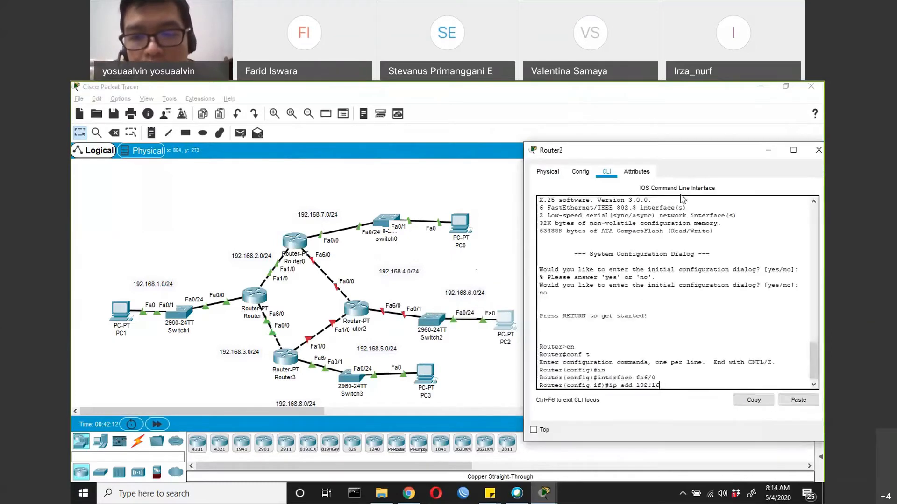
type("8.6.1 255.255.255.0")
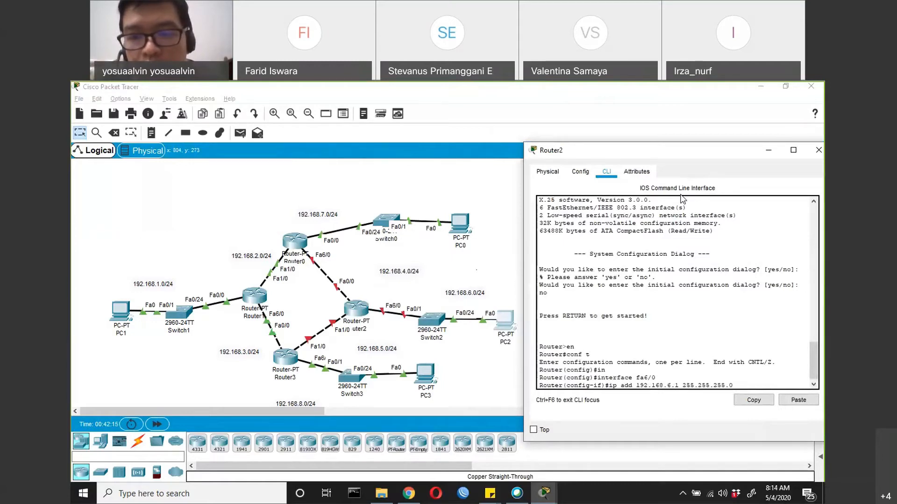
key("Return")
Enable Router2's FastEthernet 6/0 with no shut and return to global configuration mode
type("no shut")
key("Return")
type("er(config-if)#e")
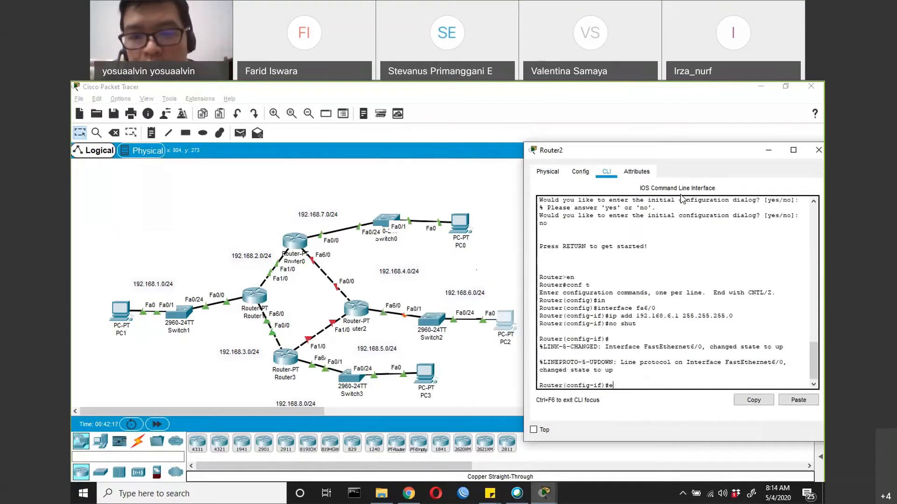
type("xit")
key("Return")
Enter Router2's FastEthernet 0/0 configuration and assign it the address 192.168.4.2 255.255.255.0
type("interface fa0/0")
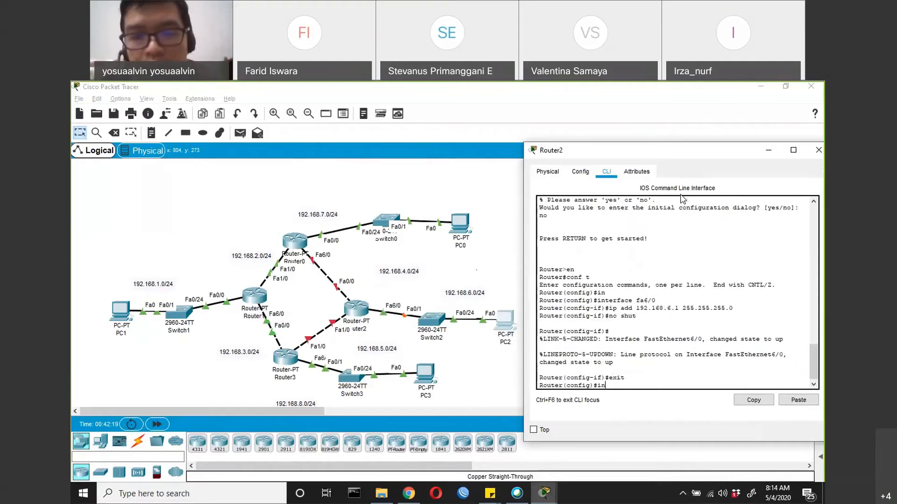
key("Tab")
type("fa0/0")
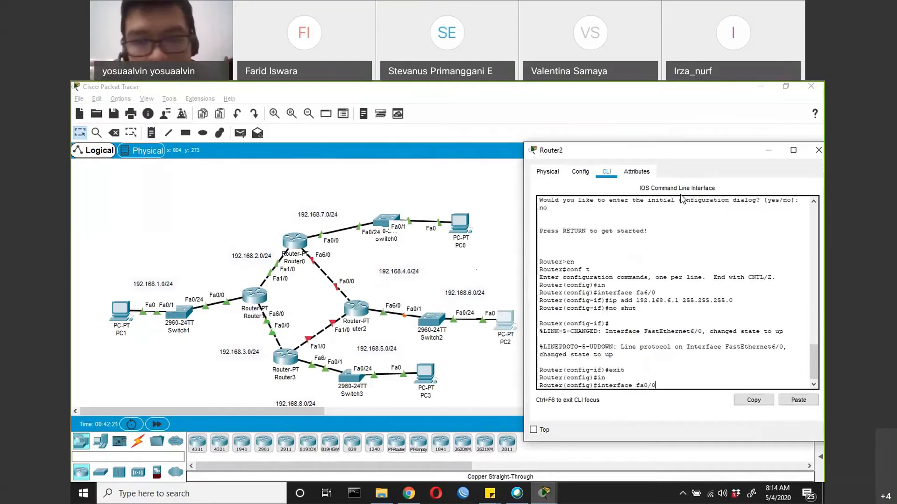
key("Return")
type("ip add 192.168.")
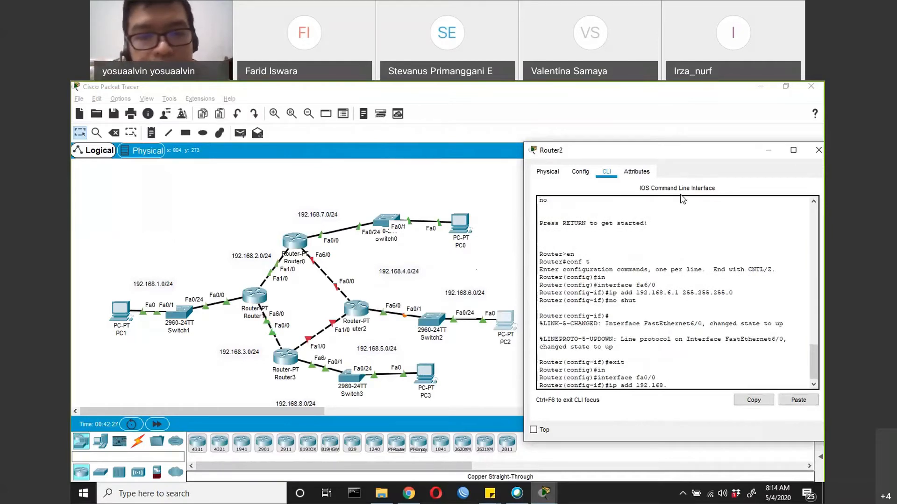
type("4.25 255.255.255.0")
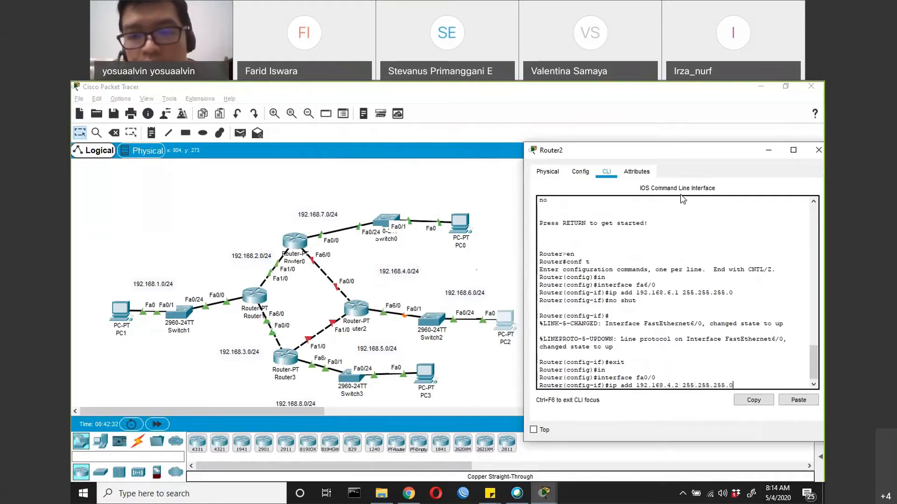
key("Return")
Enable Router2's FastEthernet 0/0 with no shut and return to global configuration mode
type("no shut")
key("Return")
type("exit")
key("Return")
Enter Router2's FastEthernet 1/0 configuration and assign it the address 192.168.5.2 255.255.255.0
type("in")
key("Tab")
type("fa")
type("1/0 2")
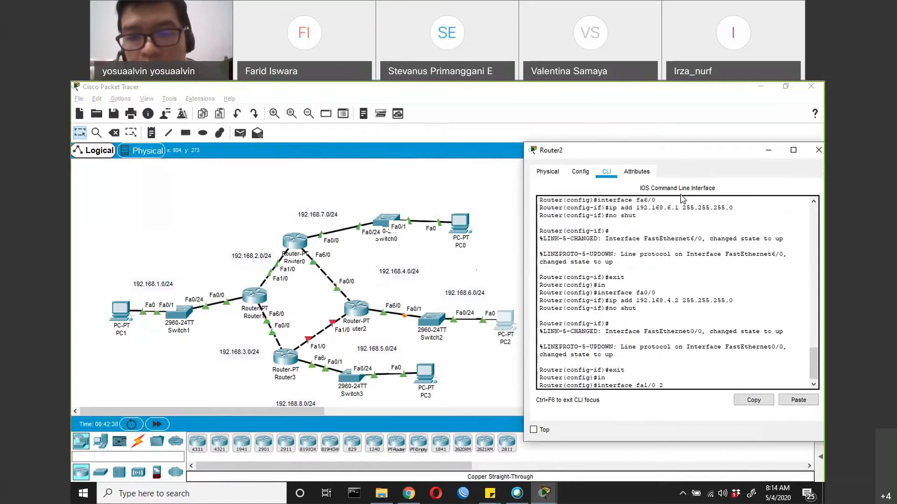
key("Return")
type("ip add 192.168.")
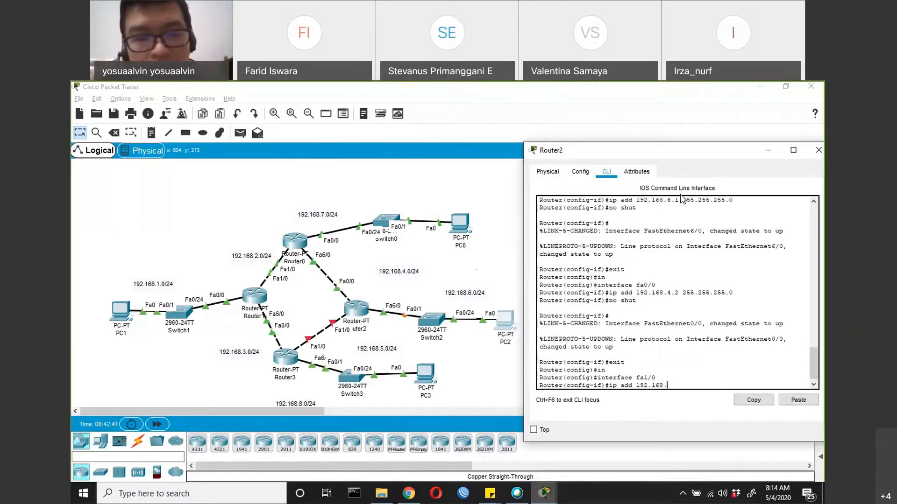
type("5.")
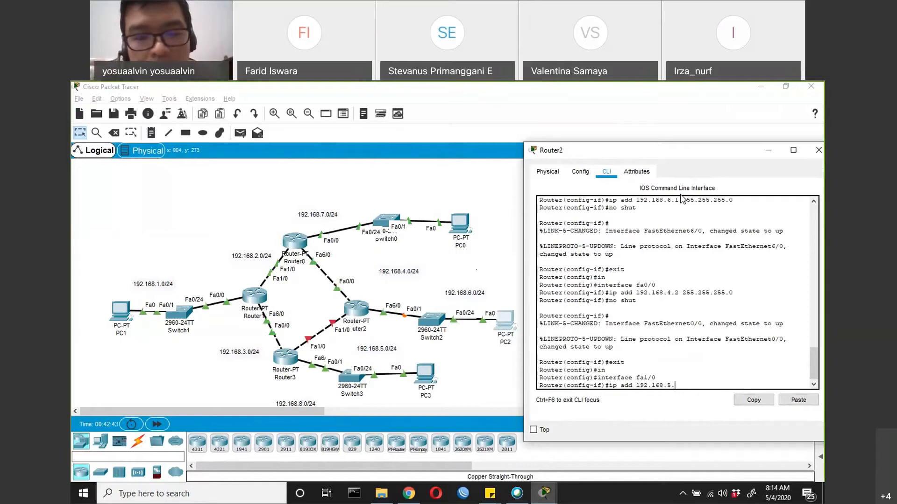
type("2")
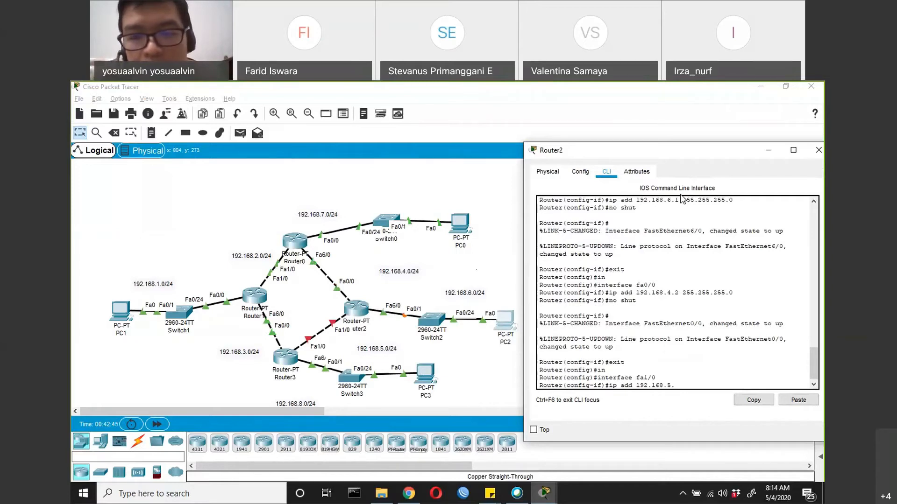
type(" 255.")
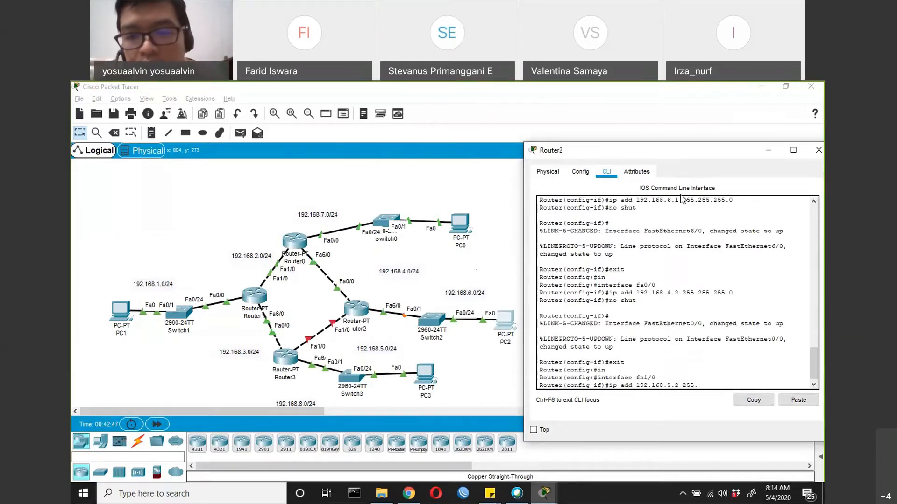
type("255.255.0")
key("Return")
Enable Router2's FastEthernet 1/0 with no shut and return to global configuration mode
type("no shut")
key("Return")
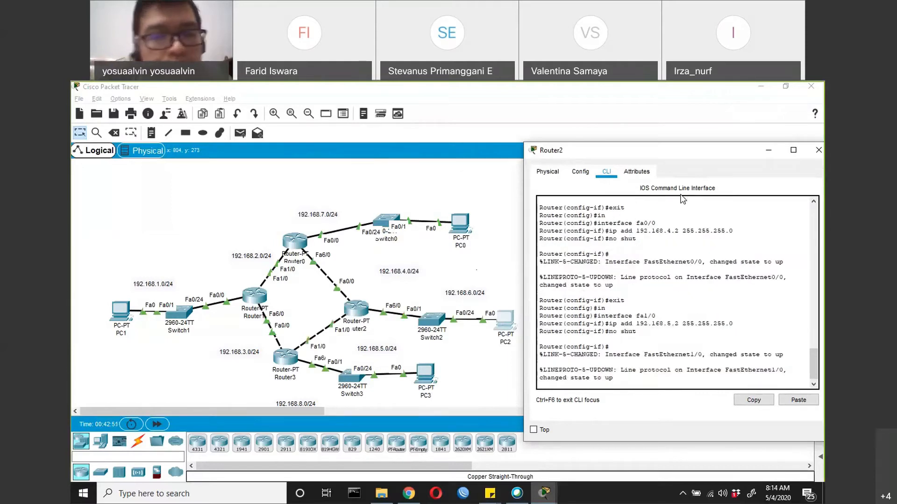
key("Return")
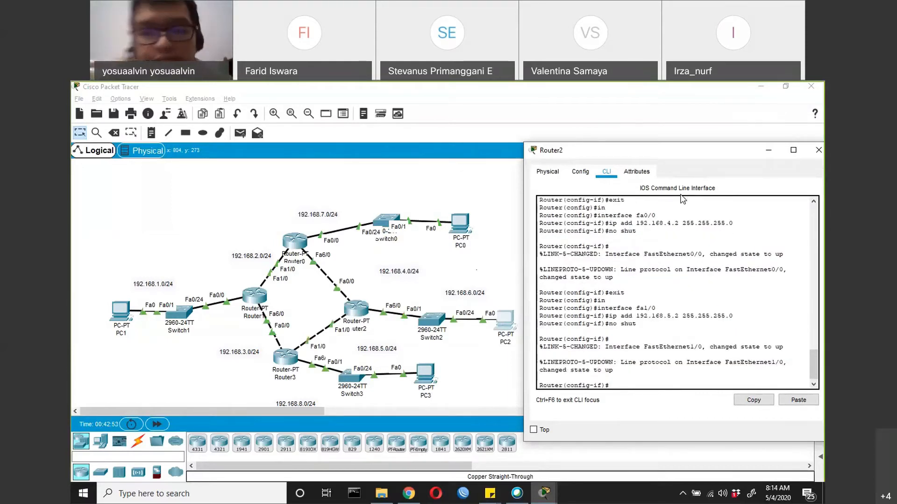
type("exit")
key("Return")
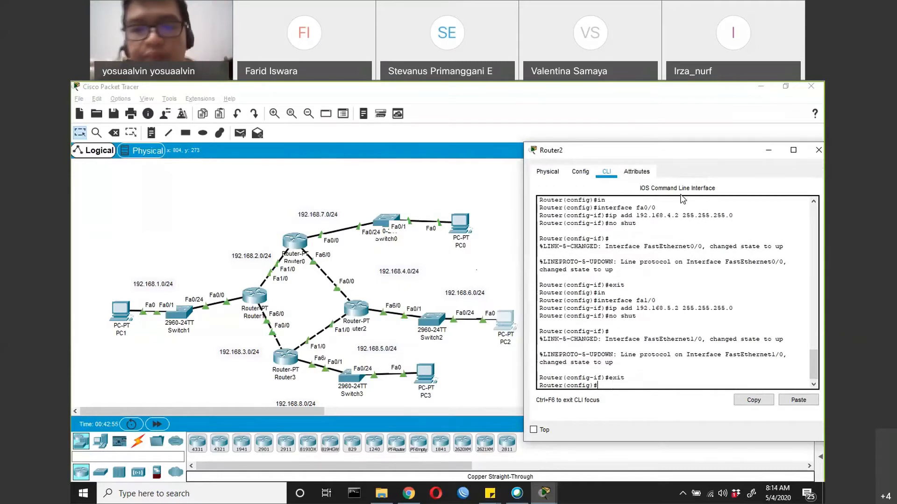
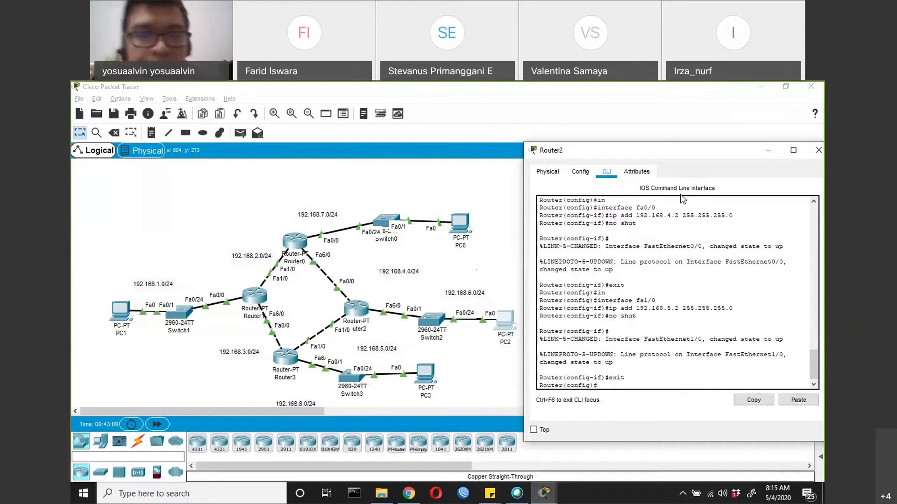
Give PC0's FastEthernet0 the static IP address 192.168.7.2 with the default subnet mask 255.255.255.0
left_click(464, 227)
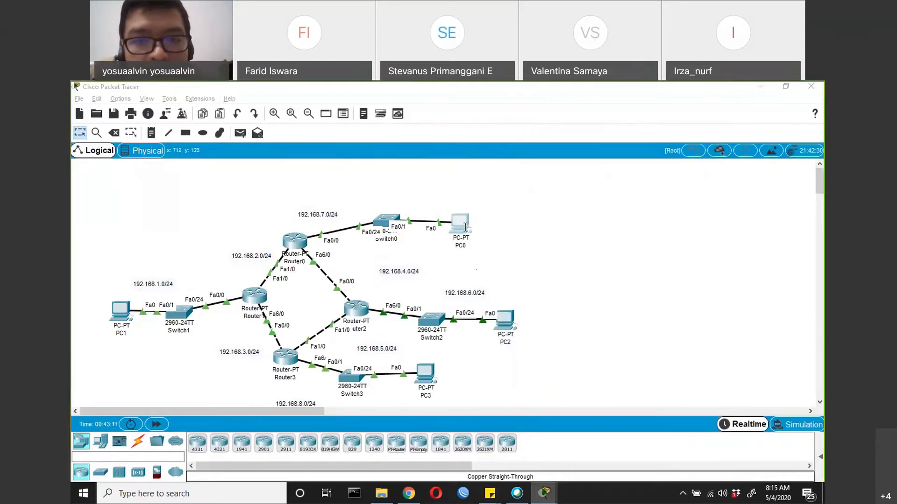
left_click(465, 227)
left_click(498, 202)
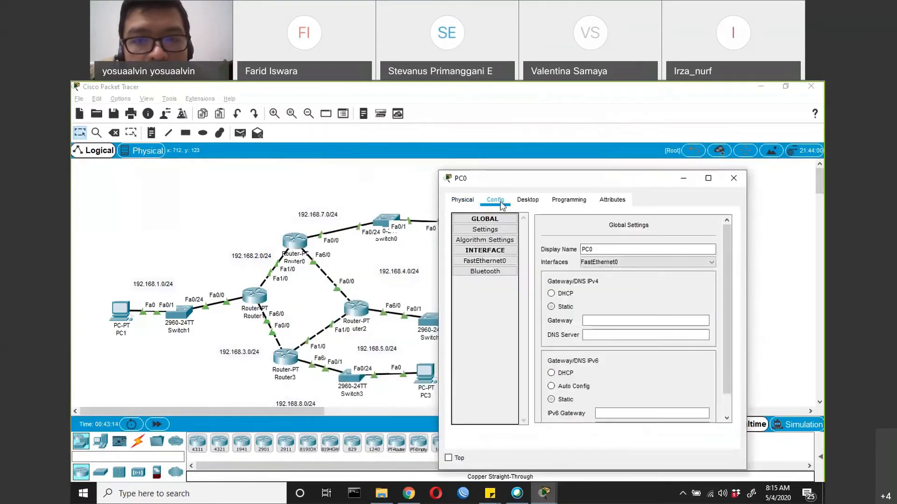
left_click(503, 262)
left_click(635, 307)
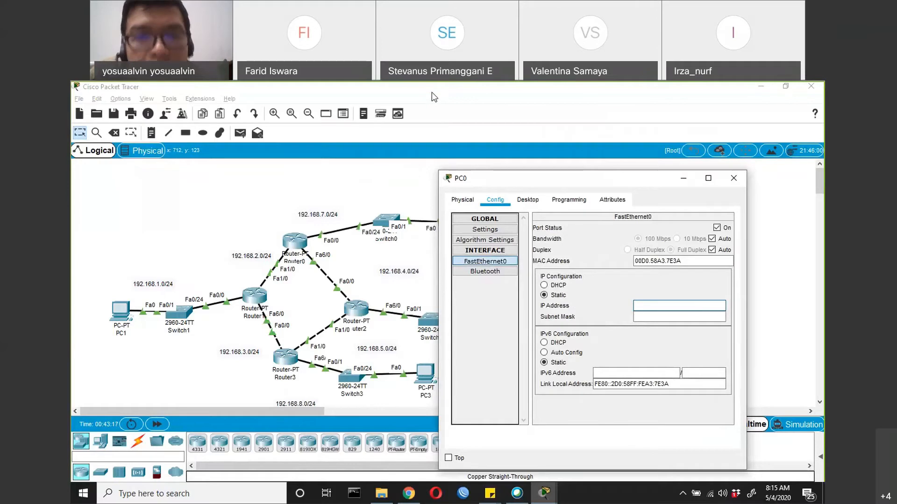
left_click_drag(549, 180, 461, 105)
type("192.168.")
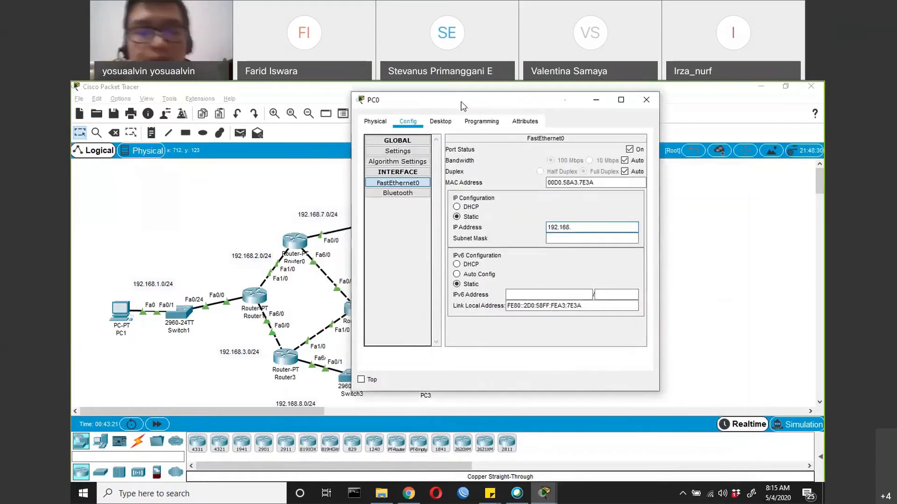
type("7")
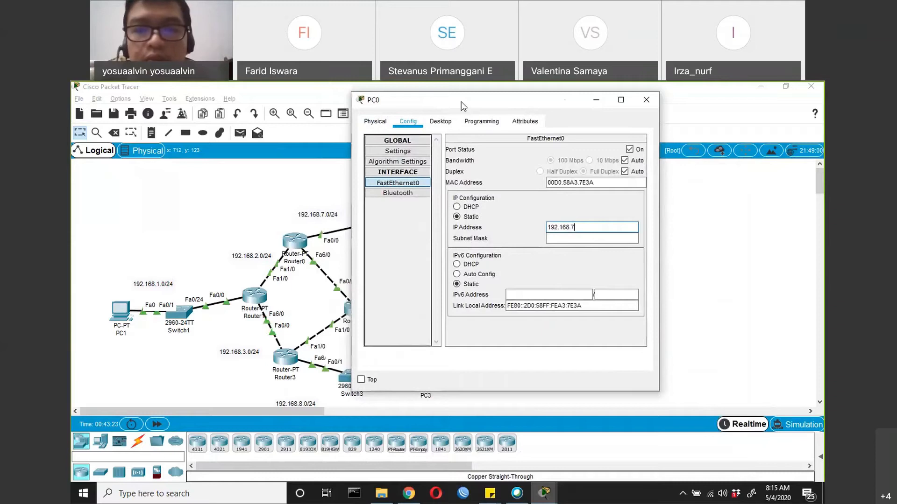
type(".2")
key("Tab")
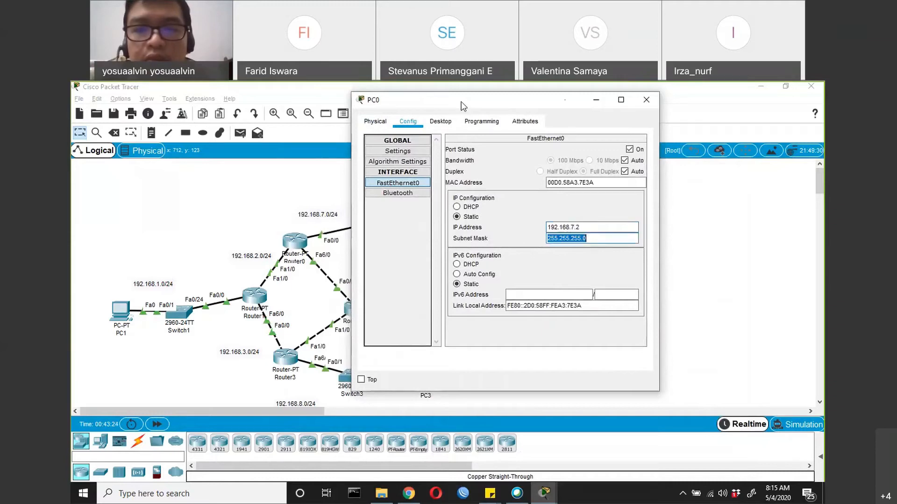
Set PC0's IPv4 default gateway to 192.168.7.1 and close its configuration
left_click(421, 150)
left_click(526, 242)
type("192.168.7.1")
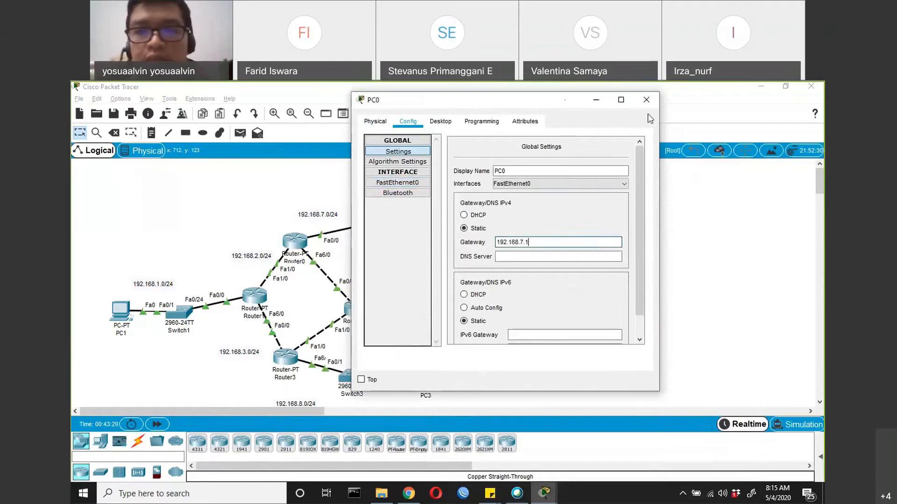
left_click(646, 100)
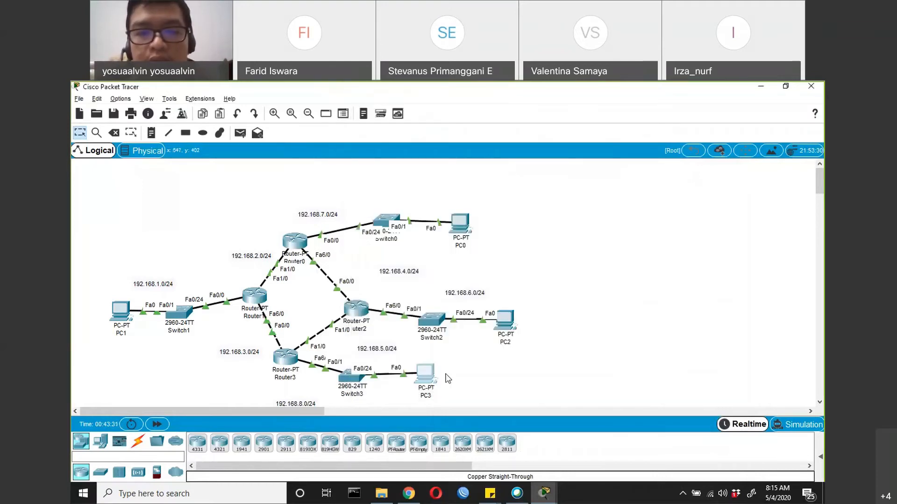
Give PC3's FastEthernet0 the static IP address 192.168.8.2 with the default subnet mask 255.255.255.0
left_click(426, 374)
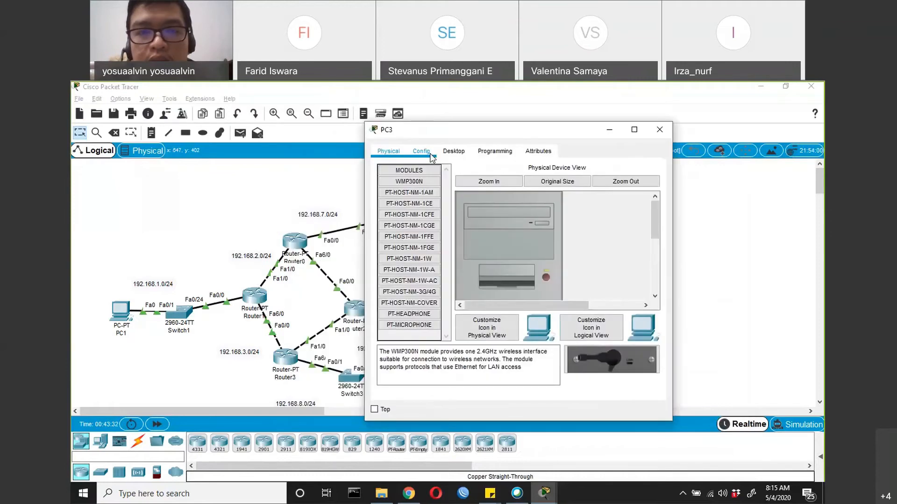
left_click(431, 154)
left_click(411, 212)
left_click(571, 257)
type("192")
key("BackSpace")
key("BackSpace")
type("92.168.7.")
key("BackSpace")
key("BackSpace")
type("8.2")
key("Tab")
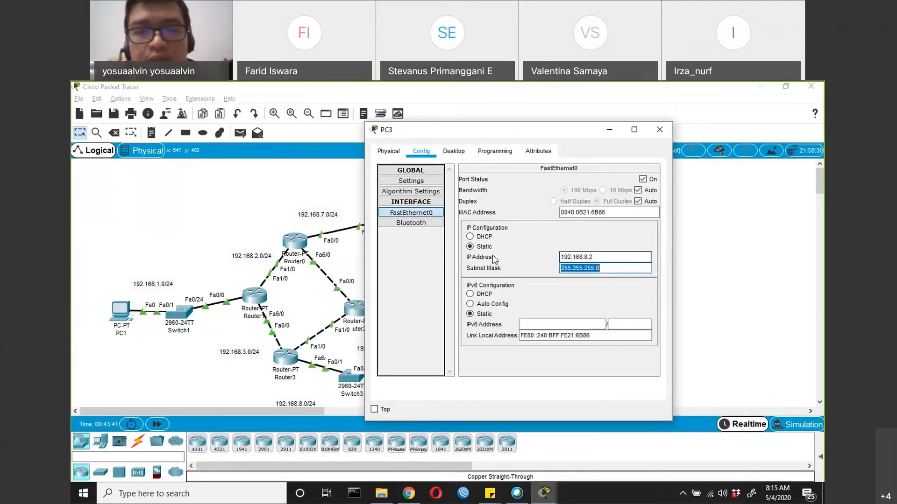
Set PC3's IPv4 default gateway to 192.168.8.1 and close its configuration
left_click(425, 182)
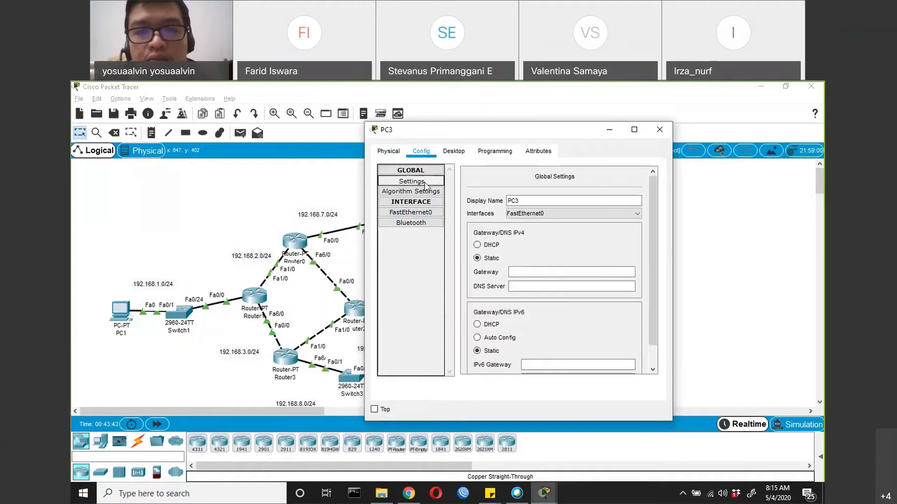
left_click(521, 272)
type("192.168.8")
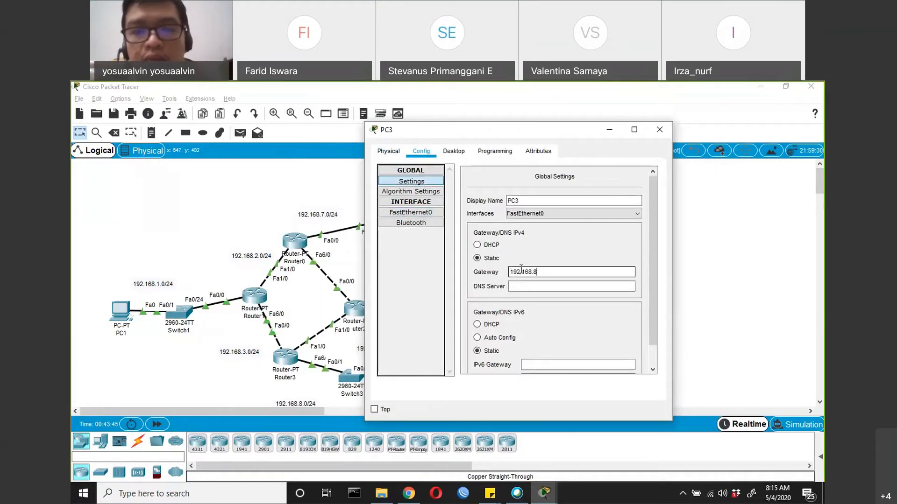
type(".1")
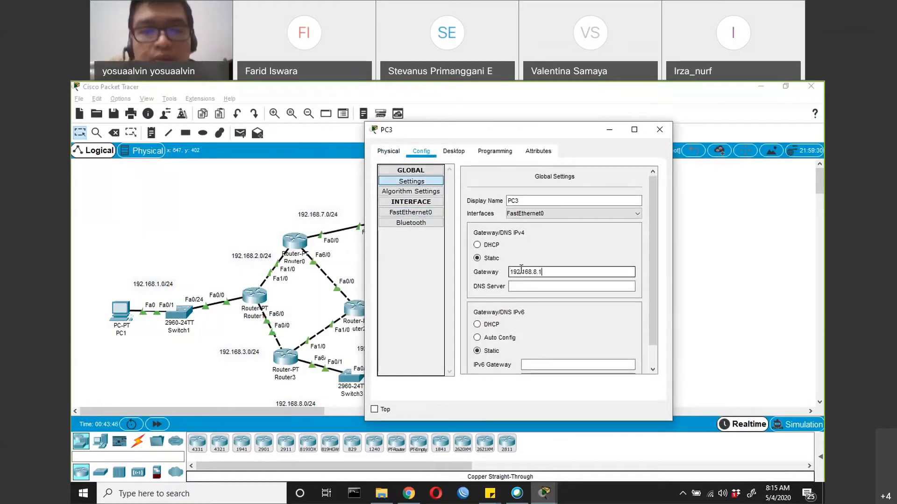
left_click(650, 135)
Give PC2's FastEthernet0 the static IP address 182.168.6.2 with the default subnet mask 255.255.0.0
left_click(506, 322)
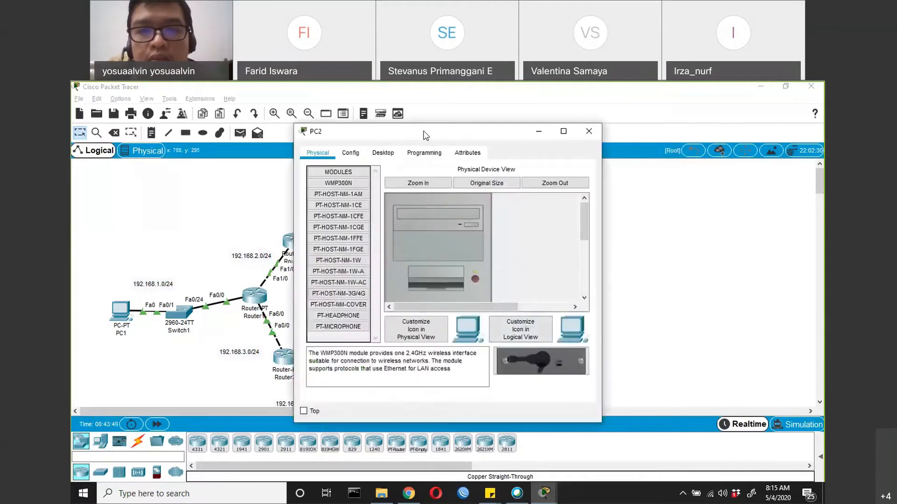
left_click(350, 153)
left_click_drag(353, 136, 505, 155)
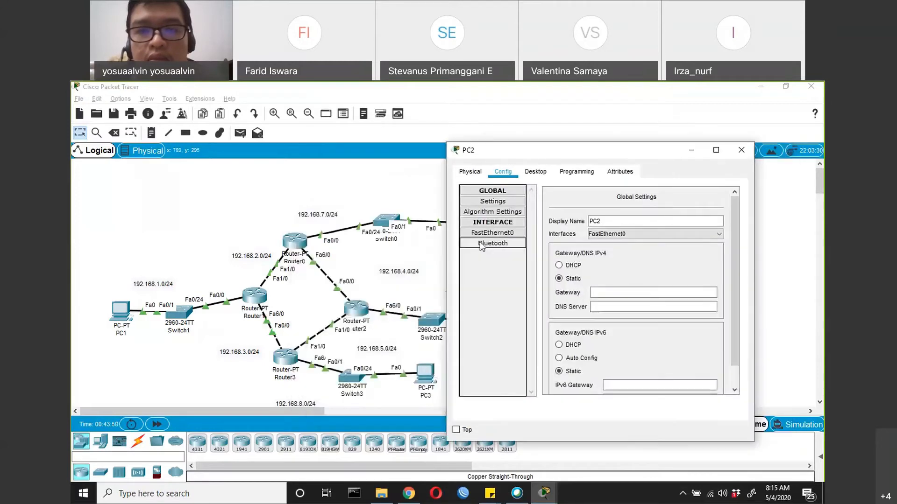
left_click(482, 233)
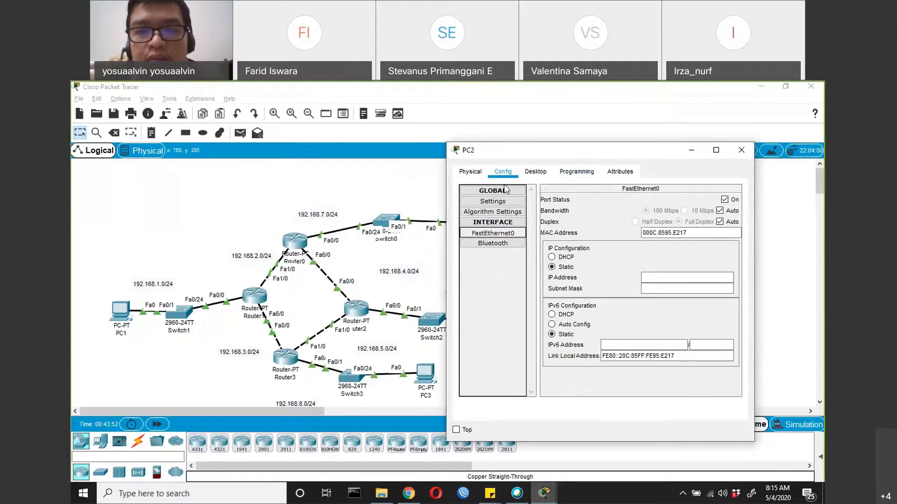
left_click_drag(584, 149, 509, 182)
left_click(588, 309)
type("182.168.")
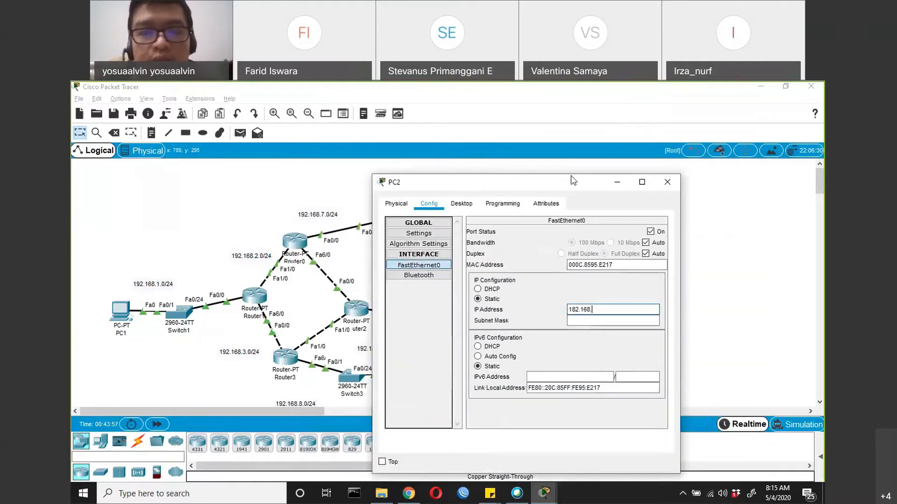
left_click_drag(469, 185, 468, 192)
type("6.2")
key("Tab")
Set PC2's IPv4 default gateway to 192.168.6.1 and close its configuration
left_click(417, 240)
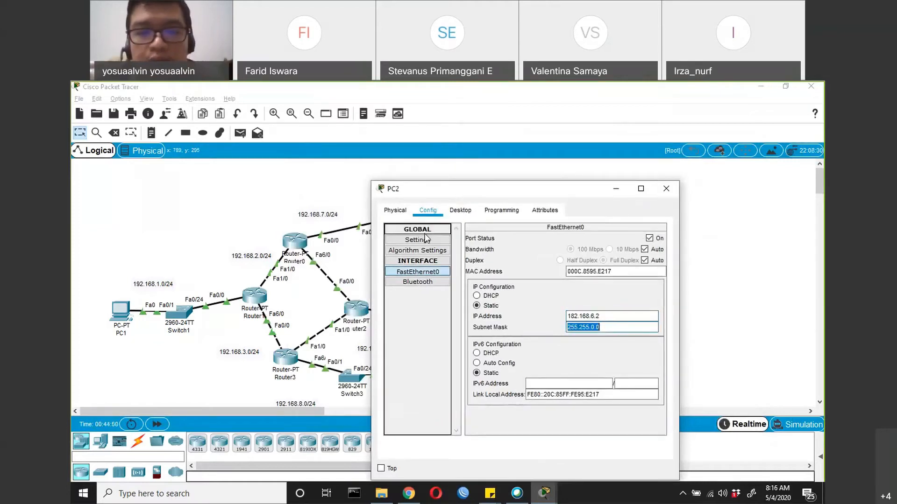
left_click(520, 330)
type("192.168.6.1")
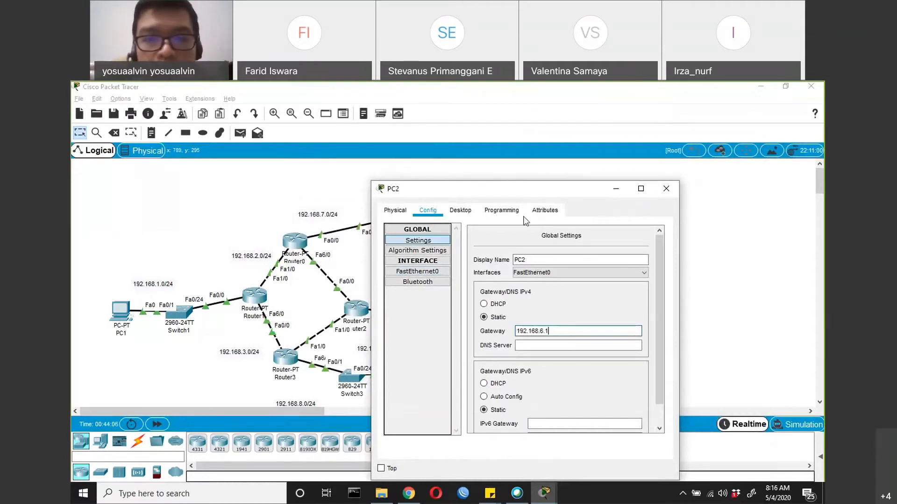
left_click_drag(525, 192, 422, 215)
left_click(562, 211)
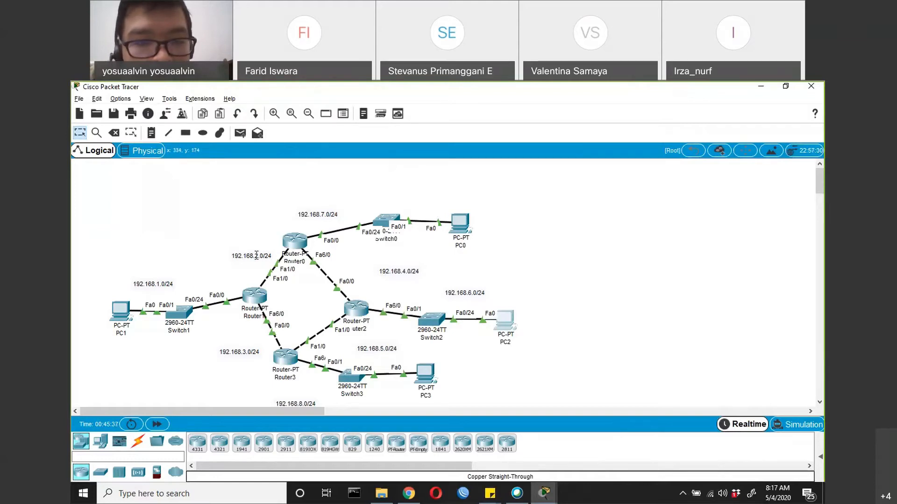
Move the 192.168.8.0, 6.0, 4.0, 5.0, 3.0 and 7.0 /24 network labels close to their links and dismiss the notification
left_click_drag(306, 402, 405, 391)
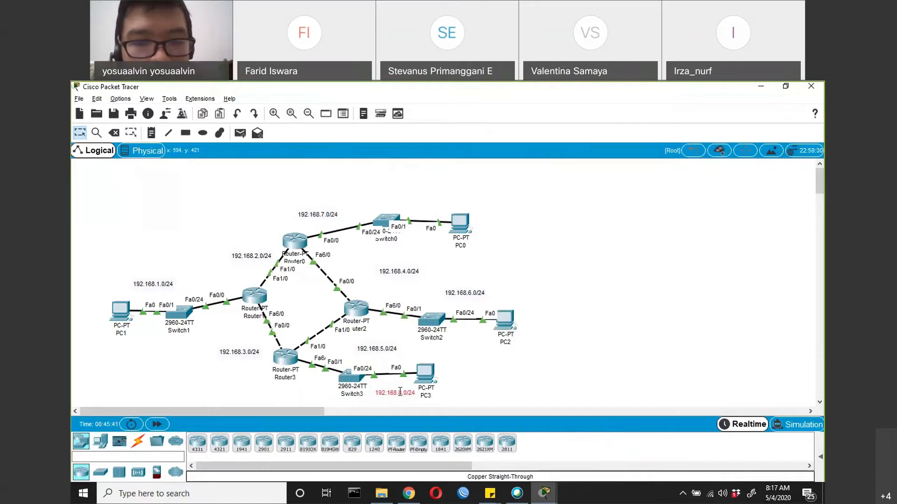
left_click_drag(469, 294, 478, 306)
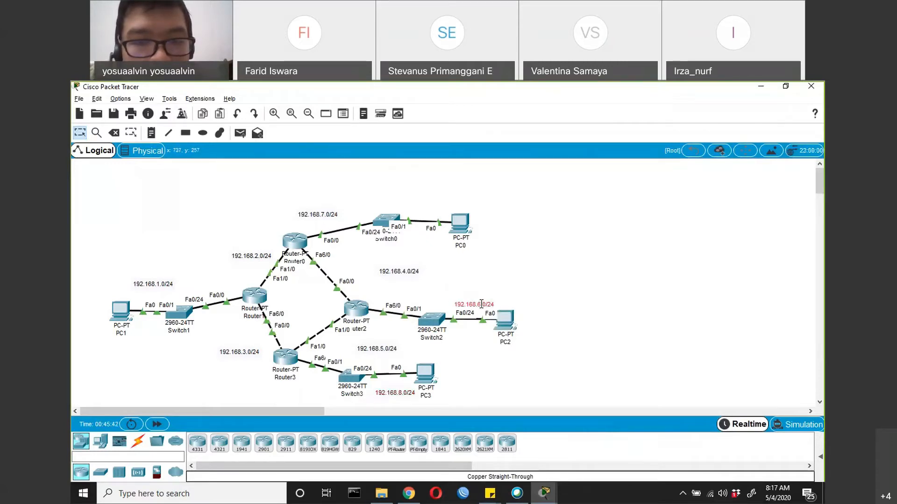
left_click_drag(400, 268, 348, 260)
left_click_drag(371, 350, 307, 320)
left_click_drag(241, 350, 248, 328)
left_click_drag(323, 216, 426, 207)
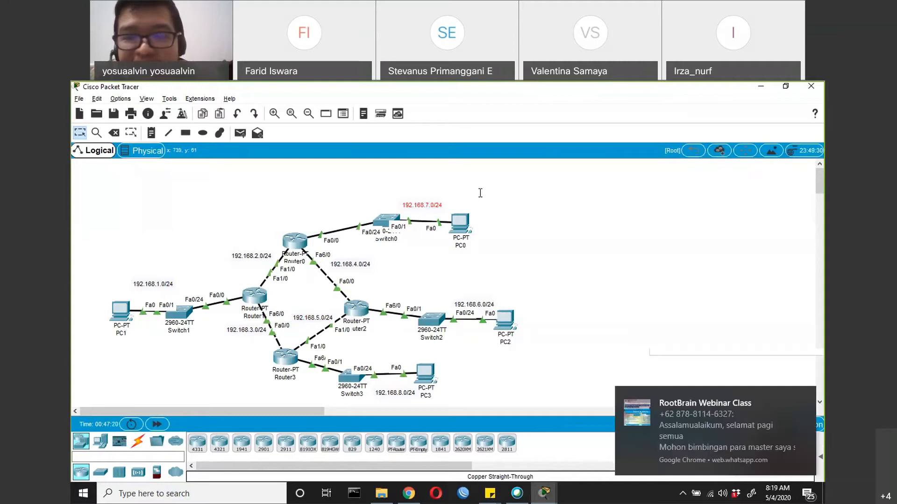
left_click(806, 397)
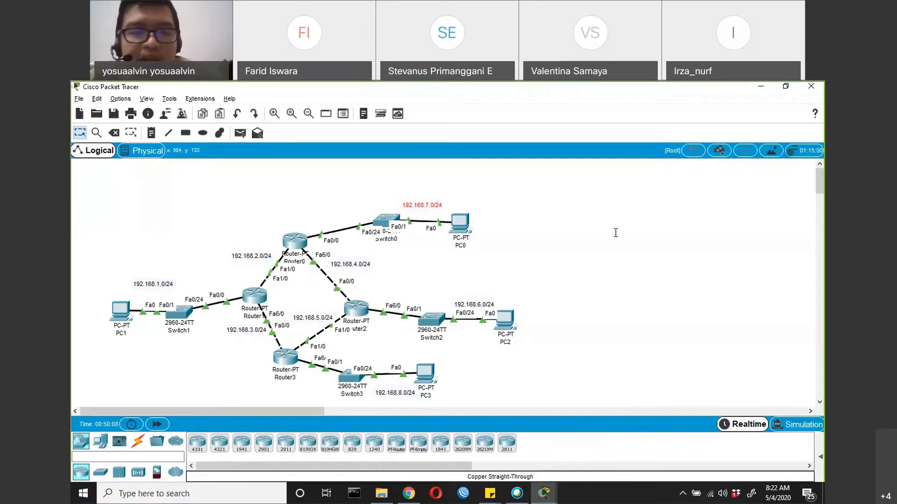
Open Router1's command line and enter privileged mode, followed by global configuration mode with conf t
left_click(248, 296)
left_click(490, 318)
key("Return")
key("Return")
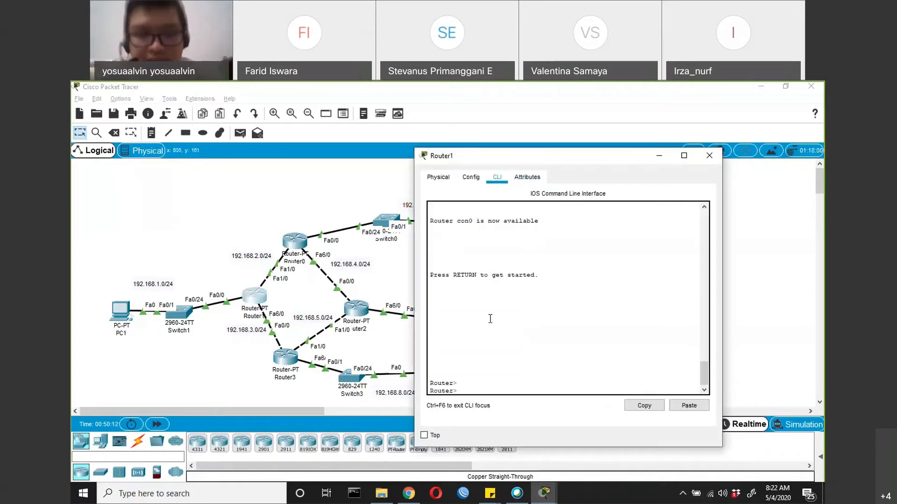
type("en")
key("Return")
type("conf ")
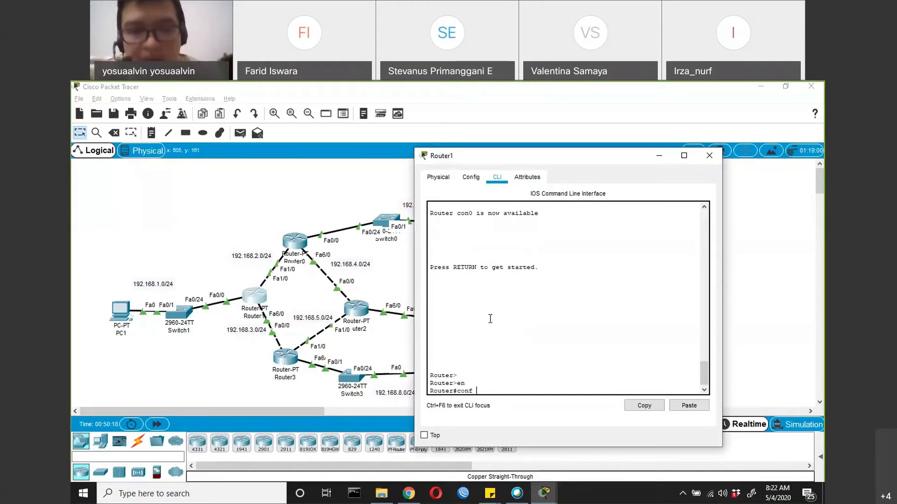
type("t")
key("Return")
Check the argument expected by router eigrp, and start the EIGRP process on Router1 with autonomous system number 1
type("rout")
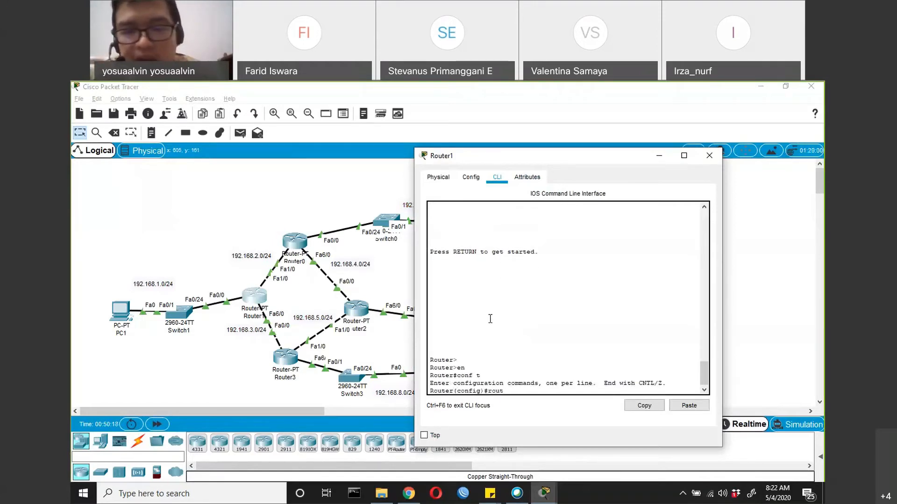
type("er ei")
key("Tab")
type("?")
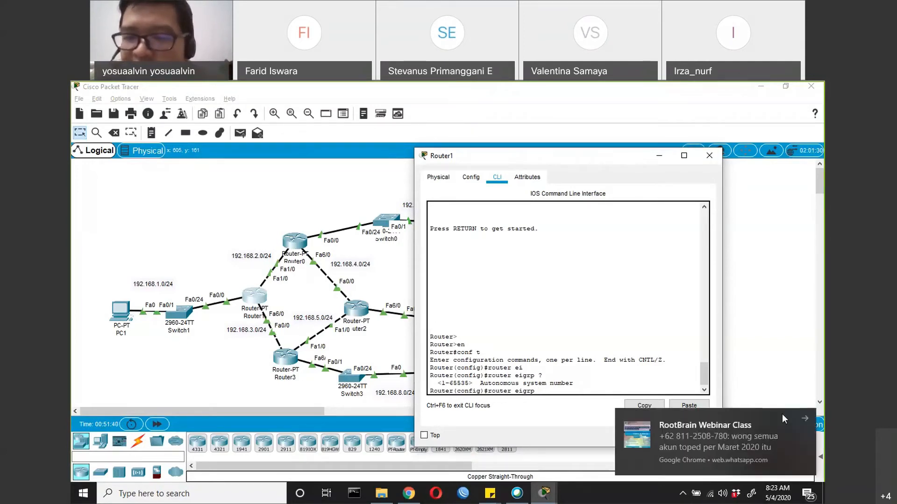
left_click(797, 417)
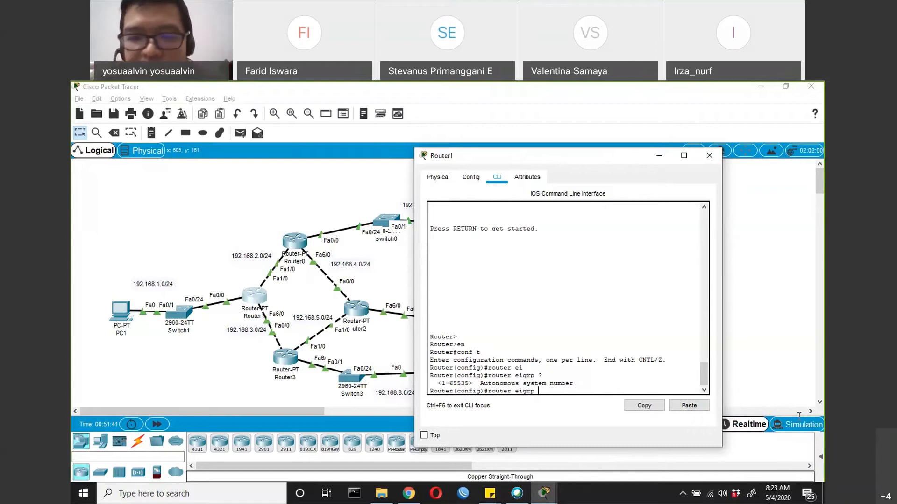
type("1")
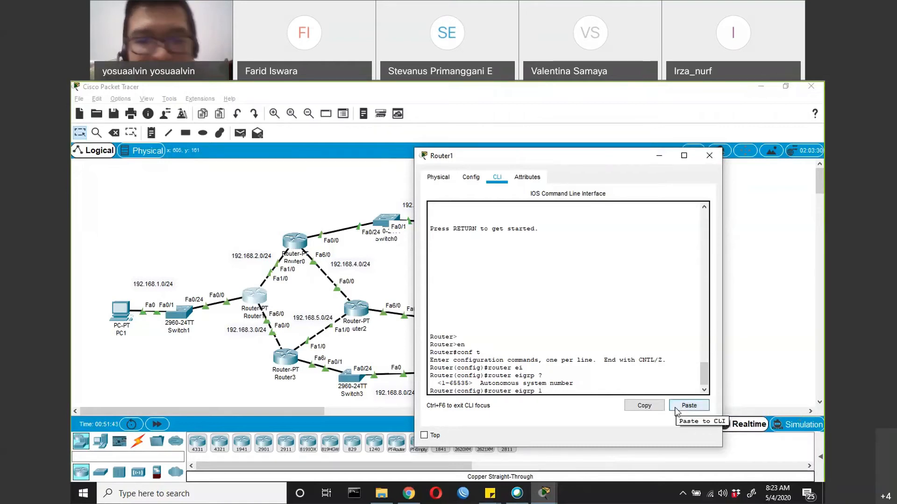
key("Return")
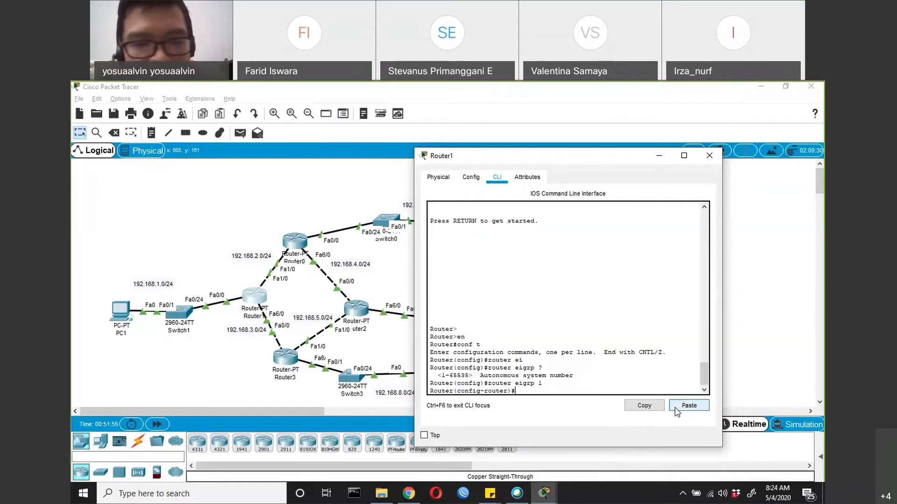
Check what may follow network 192.168.1.0, and add that network to Router1's EIGRP process with wildcard mask 0.0.0.255
type("network")
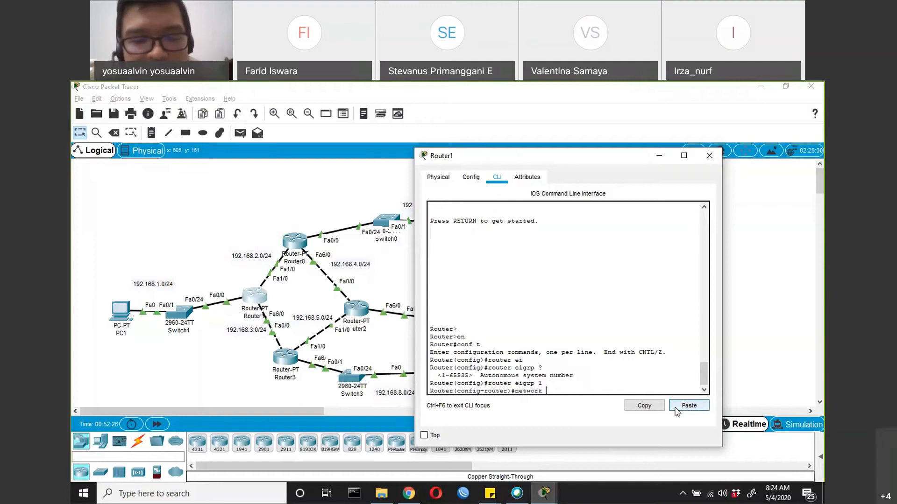
type("192.168")
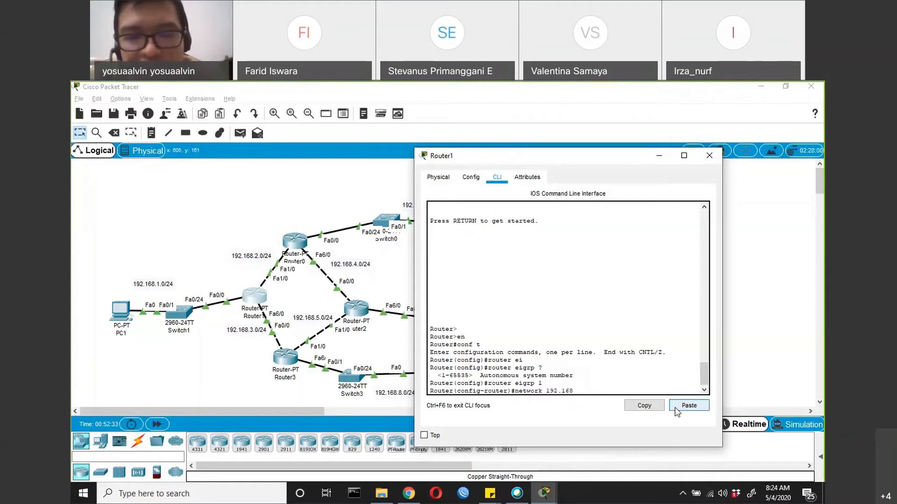
type(".1.0")
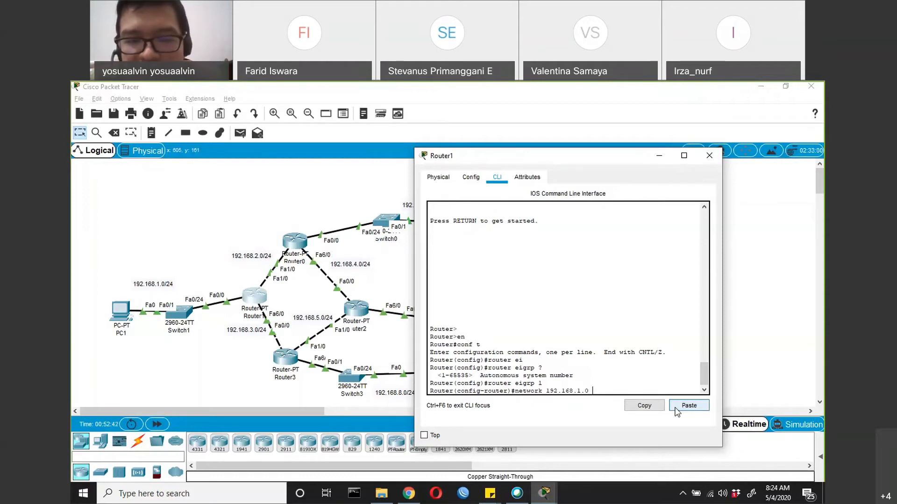
type("?")
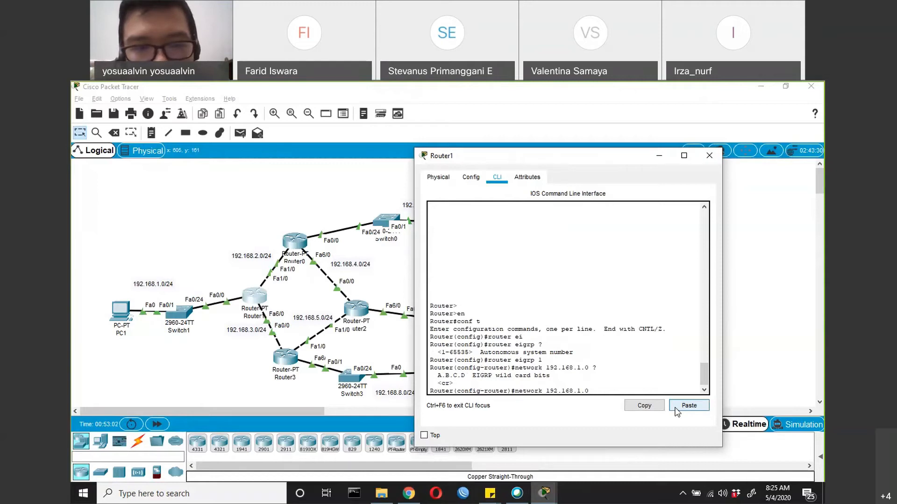
type("0.0.0.")
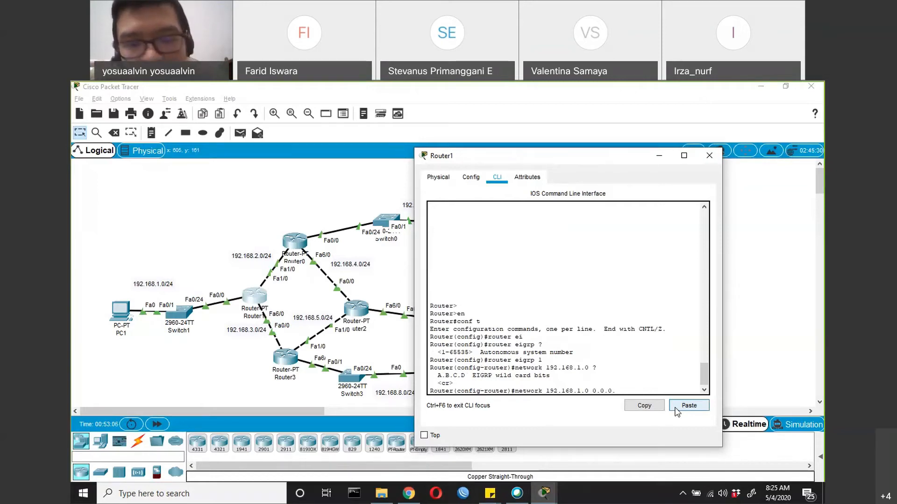
type("255")
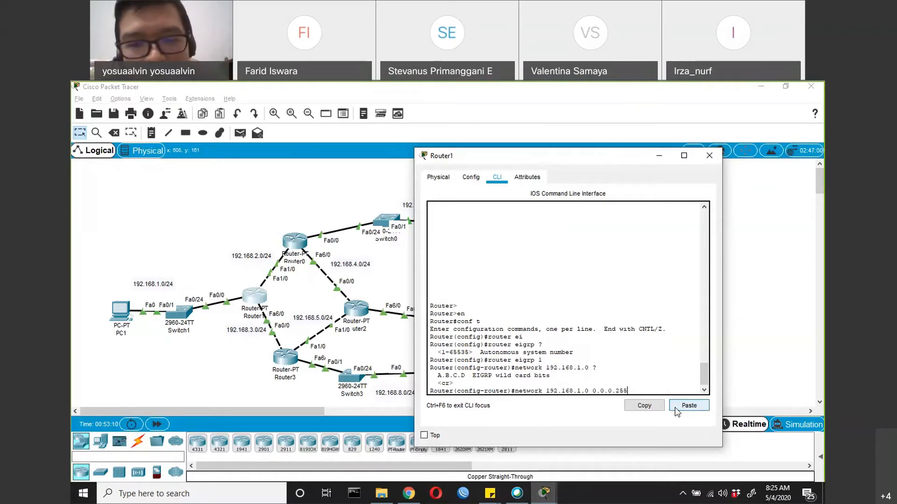
key("Return")
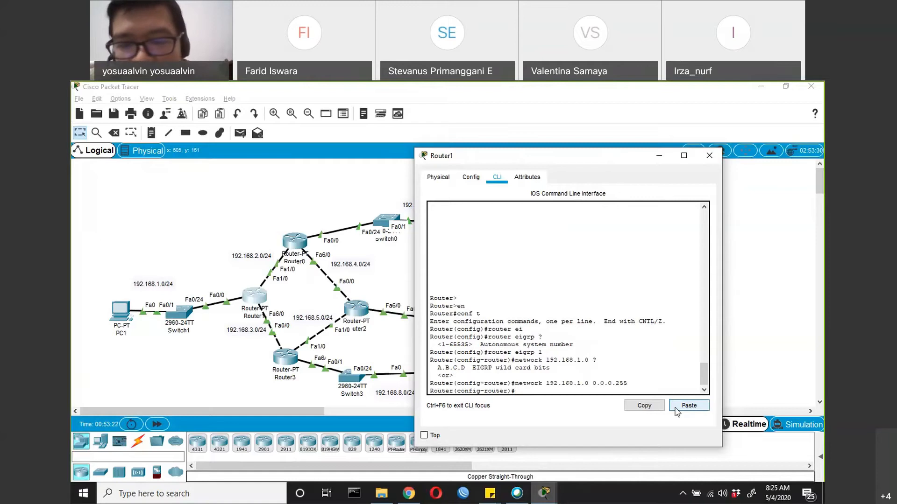
Add network 192.168.2.0 with wildcard mask 0.0.0.255 to Router1's EIGRP process
type("ne")
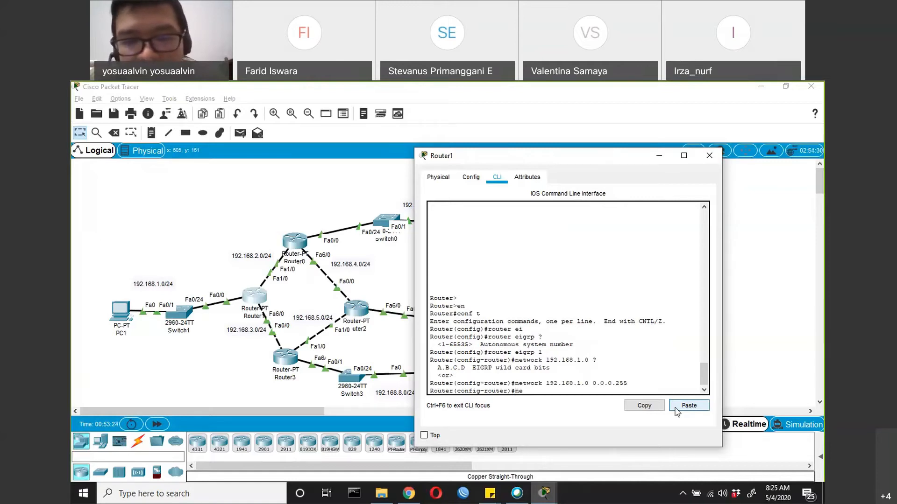
type("twork 1")
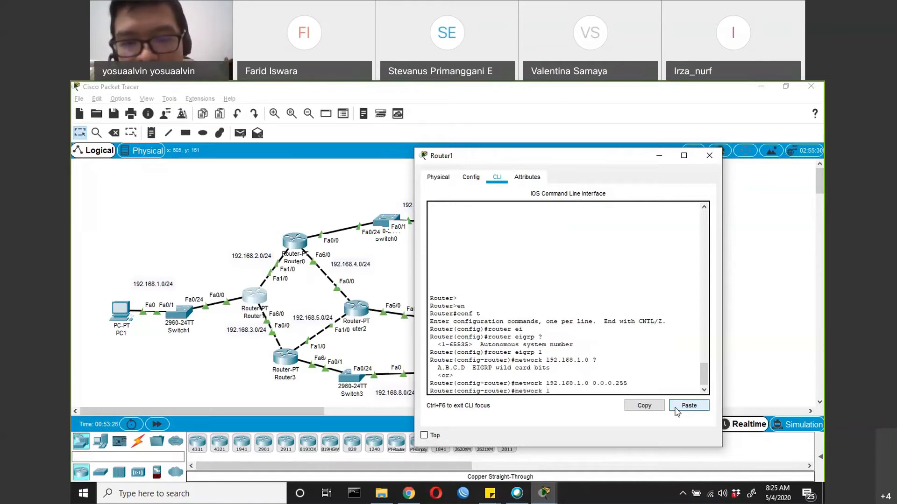
type("92.168.2.0 0.0.0.")
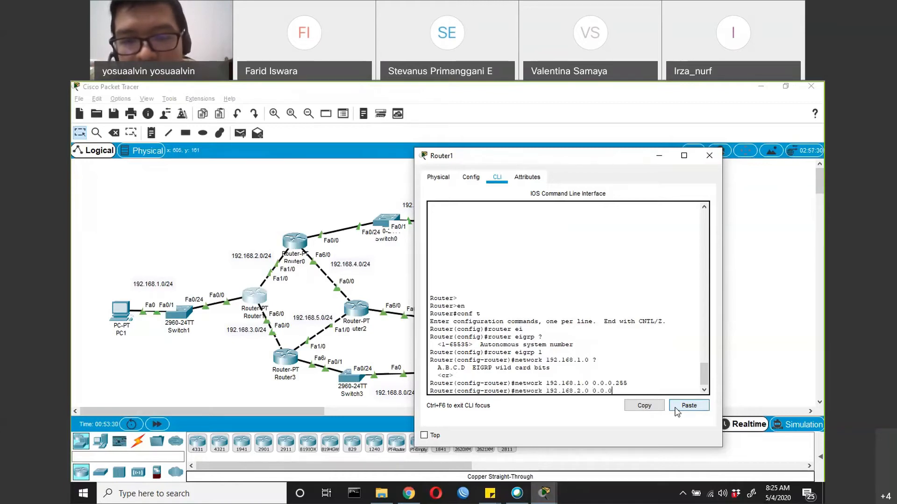
type("255")
key("Return")
Add network 192.168.3.0 with wildcard mask 0.0.0.255 to Router1's EIGRP process
type("nfig-router)#network 19")
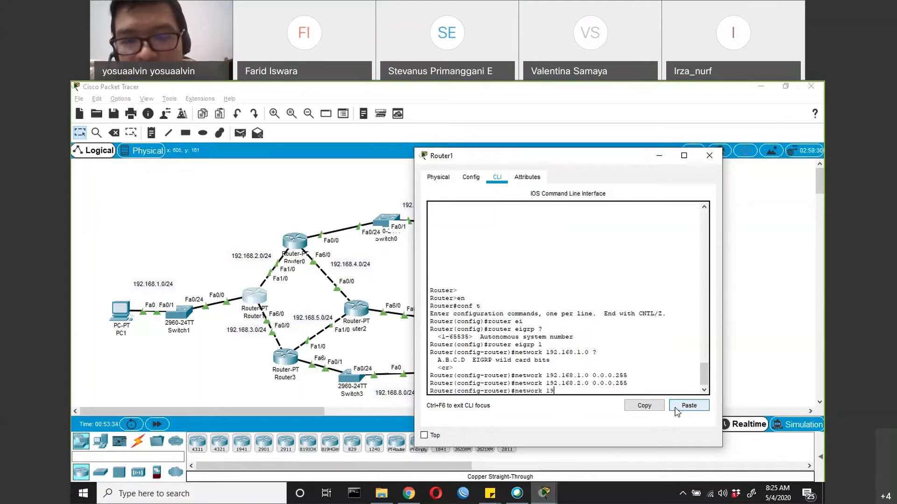
type("2.168.3.0")
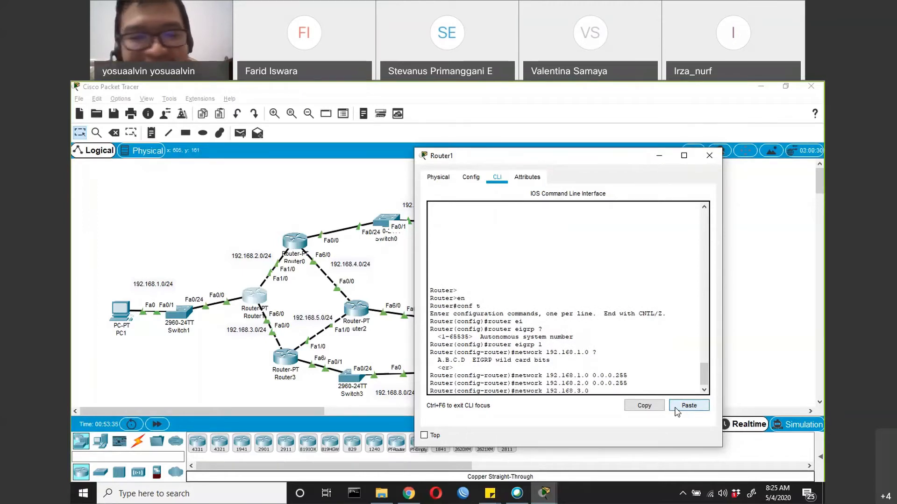
type(" 0.0.0.255")
key("Return")
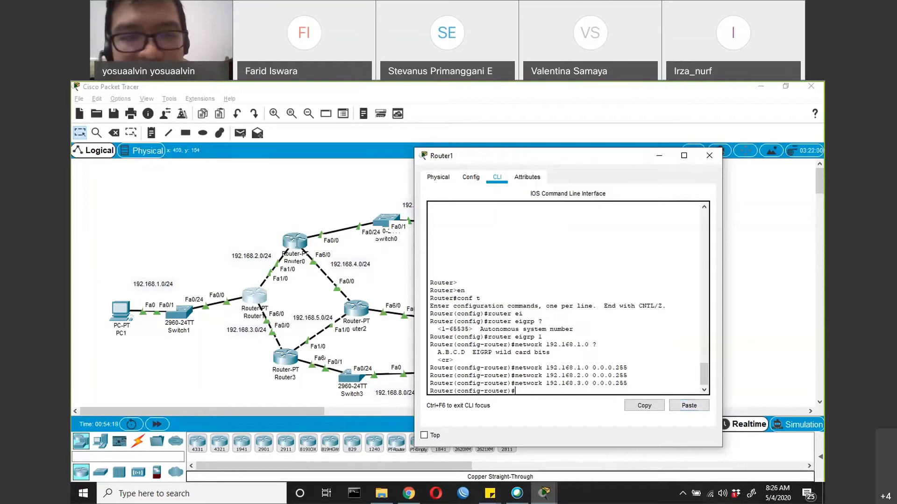
Open Router0's command line and enter privileged mode, followed by global configuration mode with conf t
left_click(296, 242)
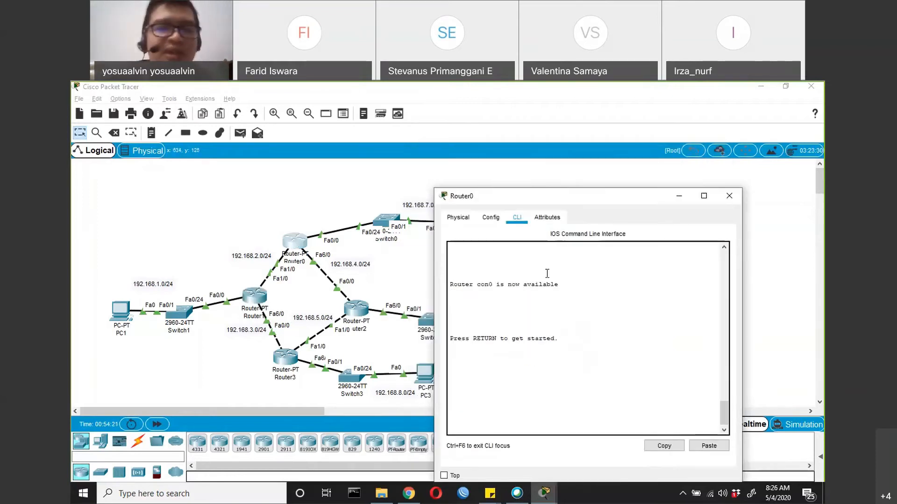
key("Return")
type("en")
key("Return")
type("conf t")
key("Return")
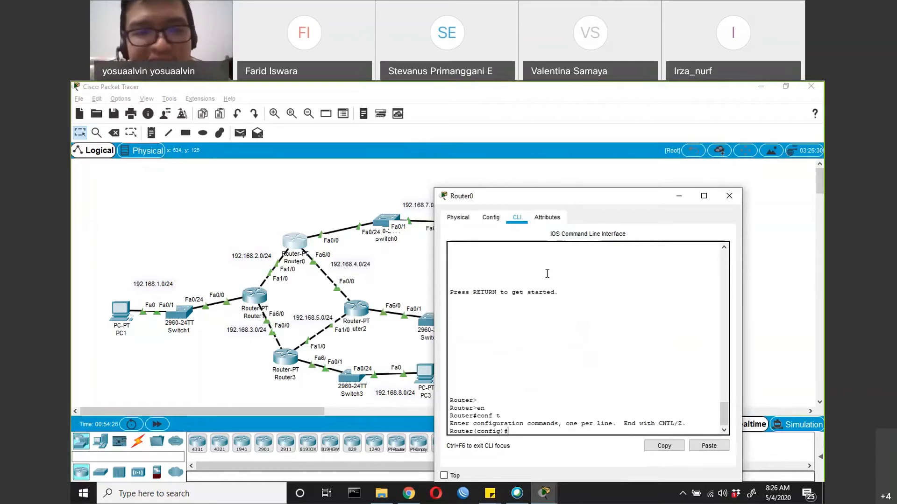
Start EIGRP on Router0 with autonomous system number 1 and add network 192.168.2.0 with wildcard mask 0.0.0.255
type("router ei")
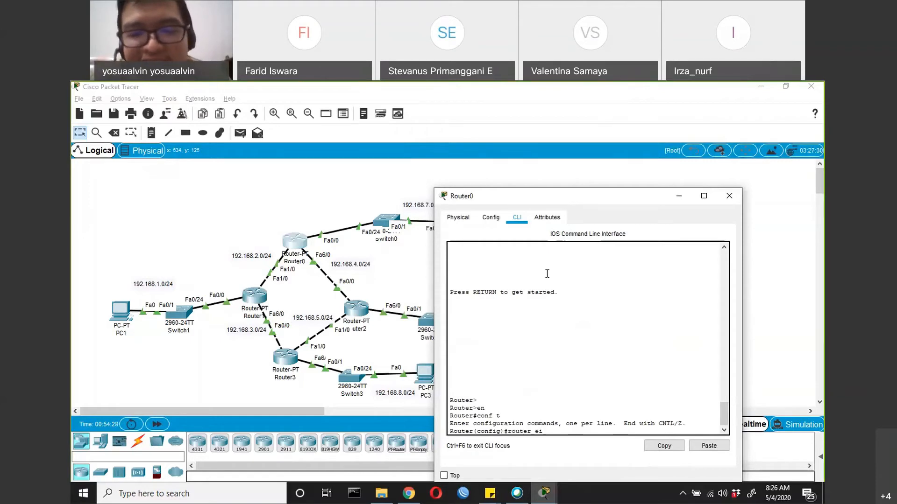
type("grp 1")
key("Return")
type("network")
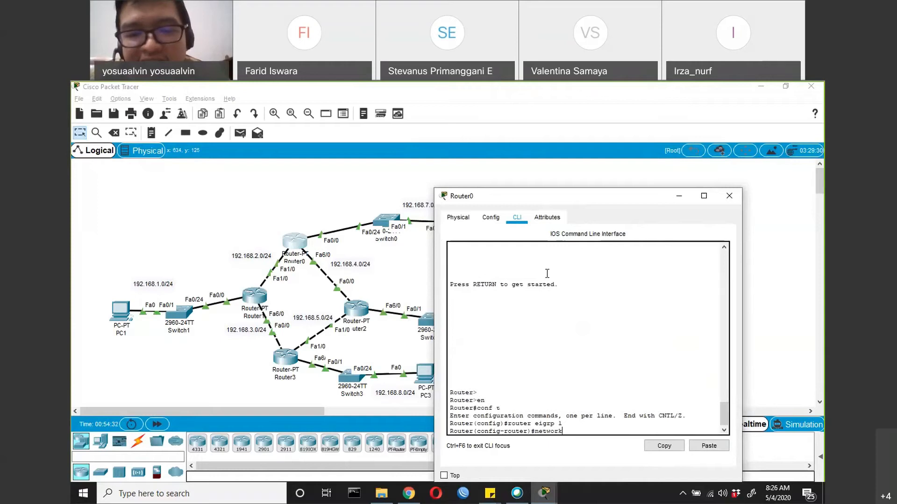
type(" 192.")
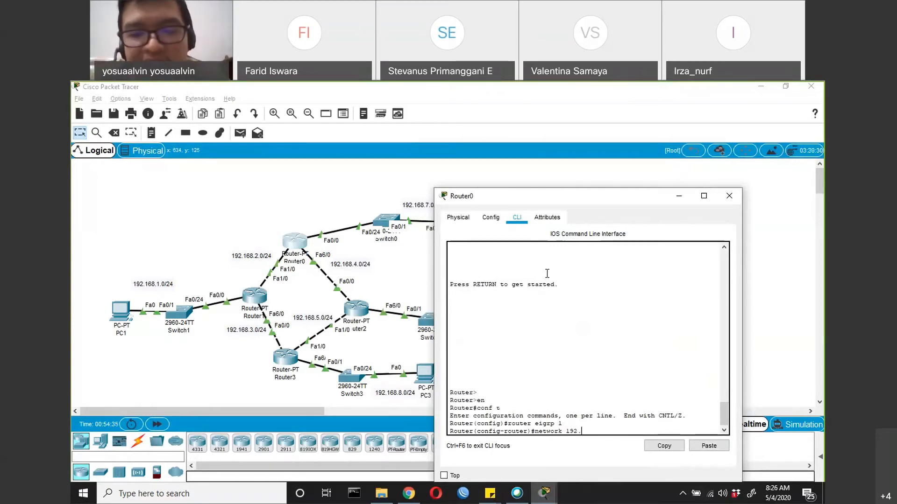
type("168.2.0 ")
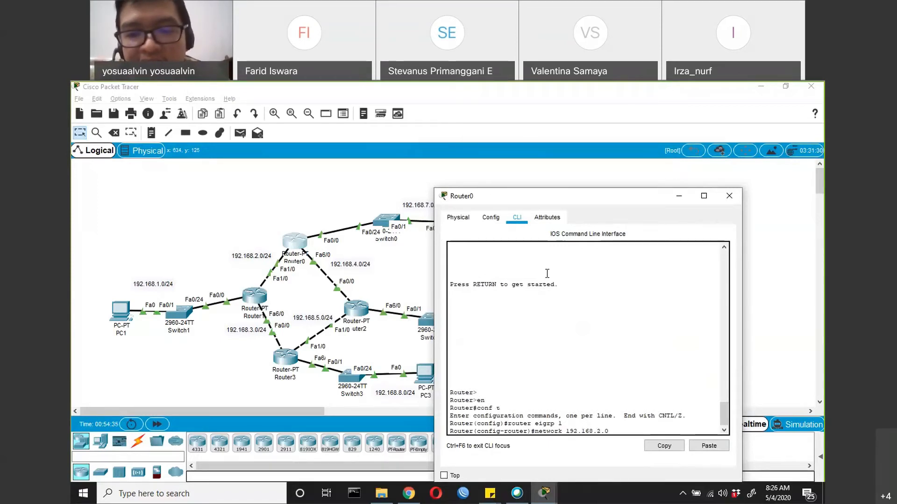
type("0.0.0.255")
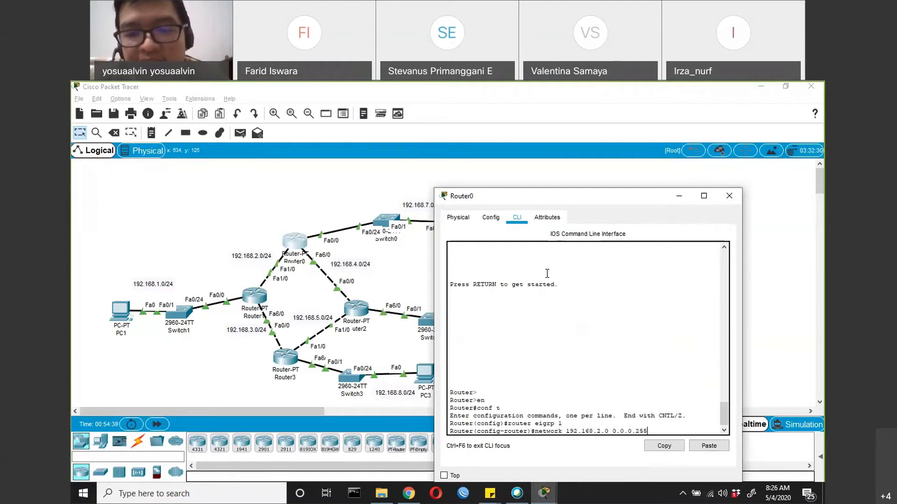
key("Return")
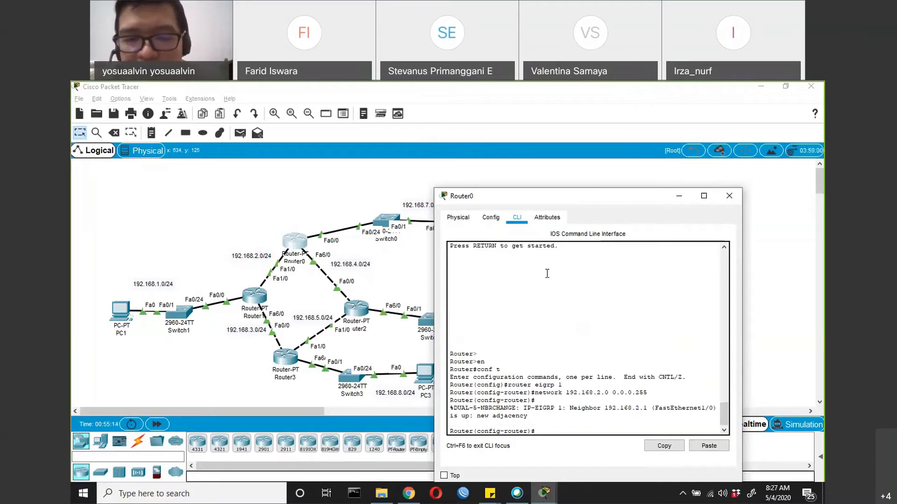
Add network 192.168.4.0 with wildcard mask 0.0.0.255 to Router0's EIGRP process
type("n")
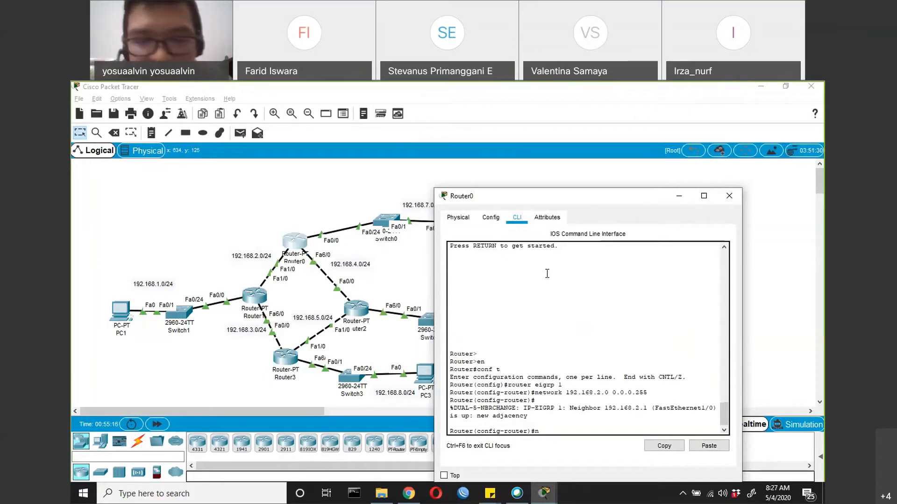
type("etwork ")
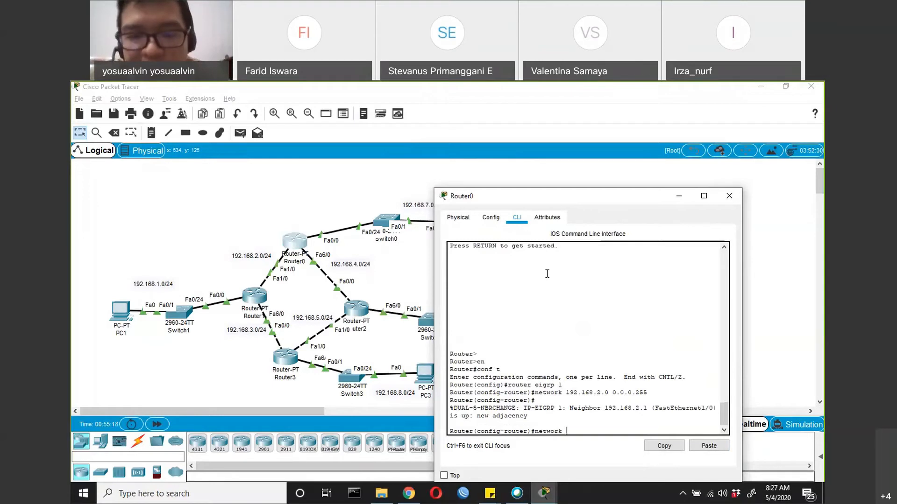
type("192.168.")
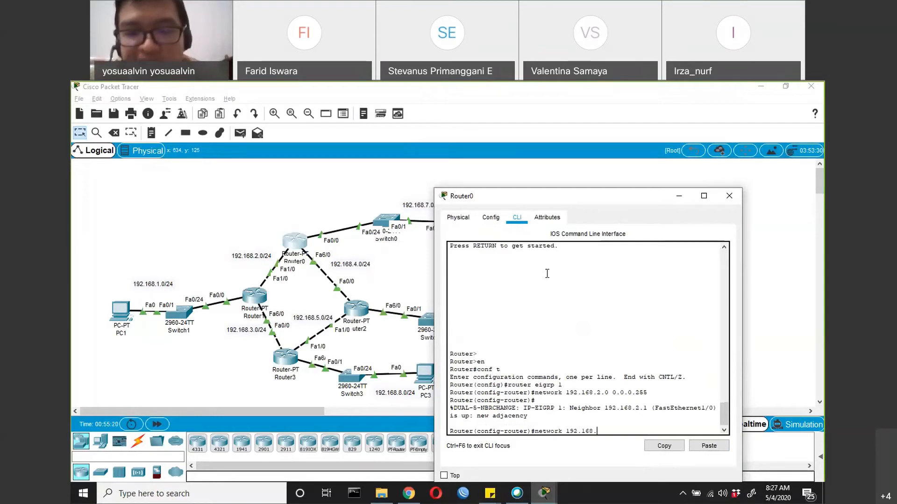
type("3")
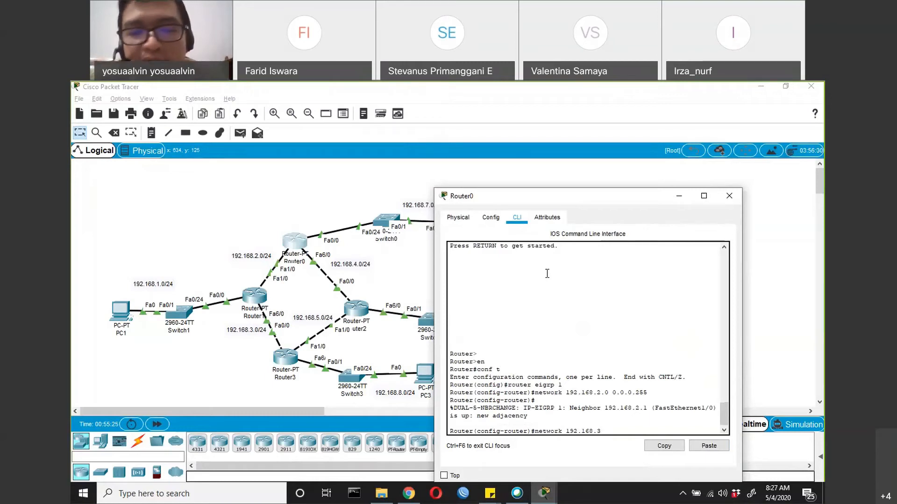
key("BackSpace")
type("4.0")
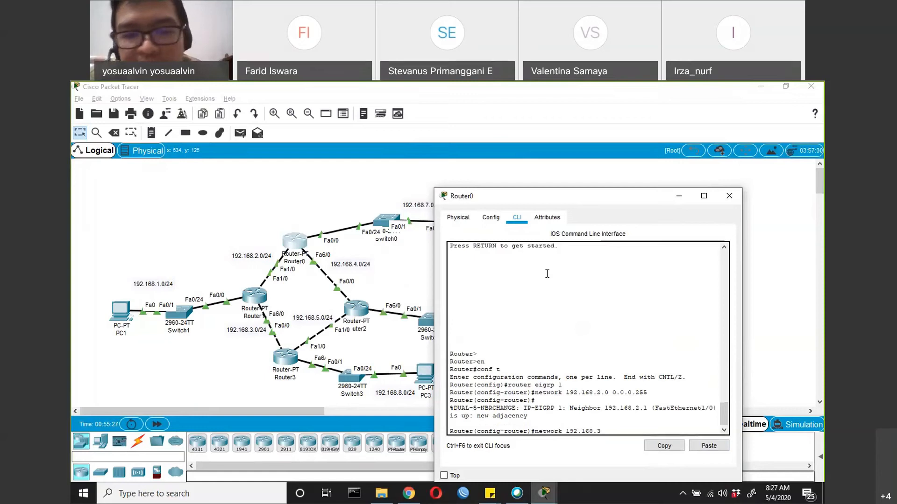
type(" 0.0.0.")
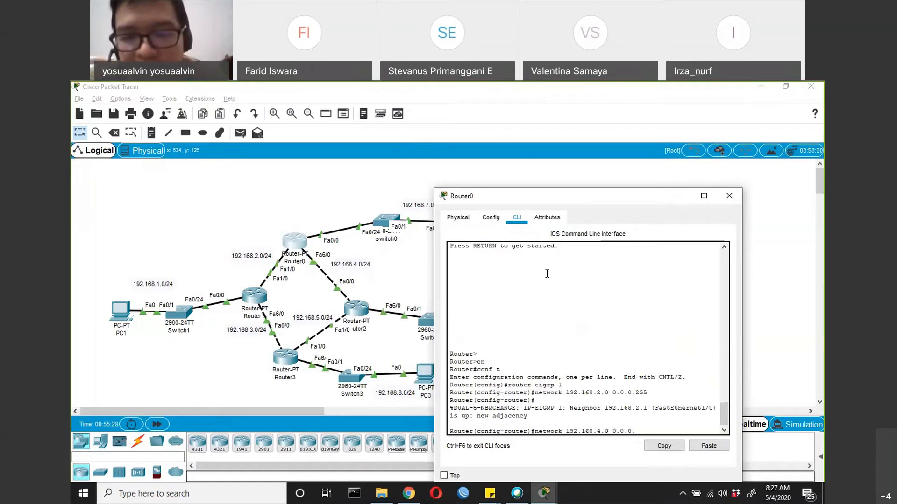
type("255")
key("Return")
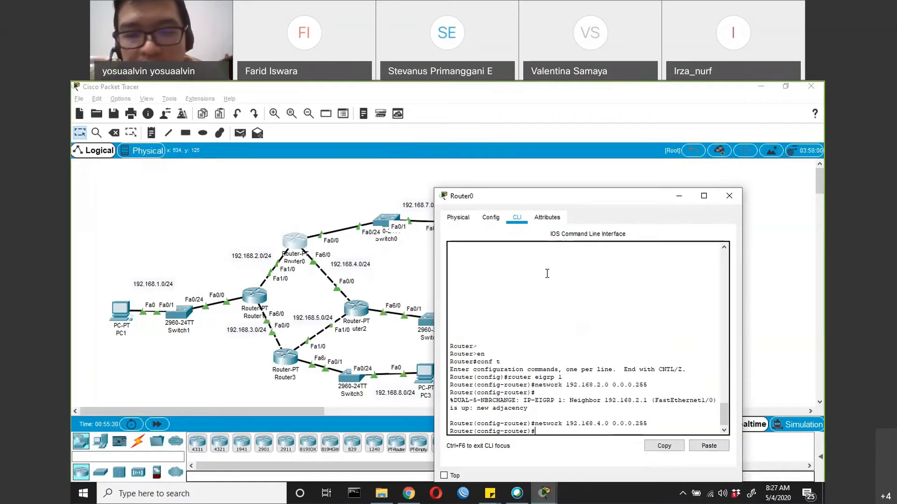
Add network 192.168.7.0 with wildcard mask 0.0.0.255 to Router0's EIGRP process, and exit to global configuration mode
type("network")
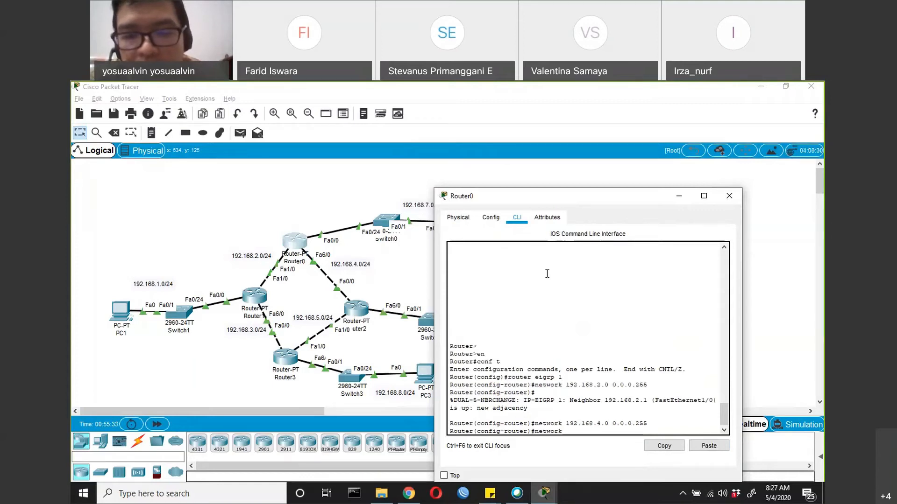
type(" 192.168.")
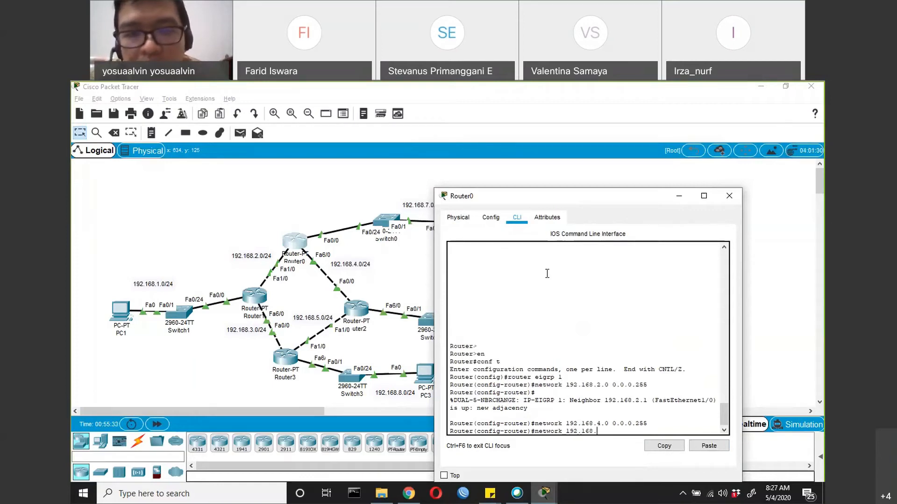
type("7.")
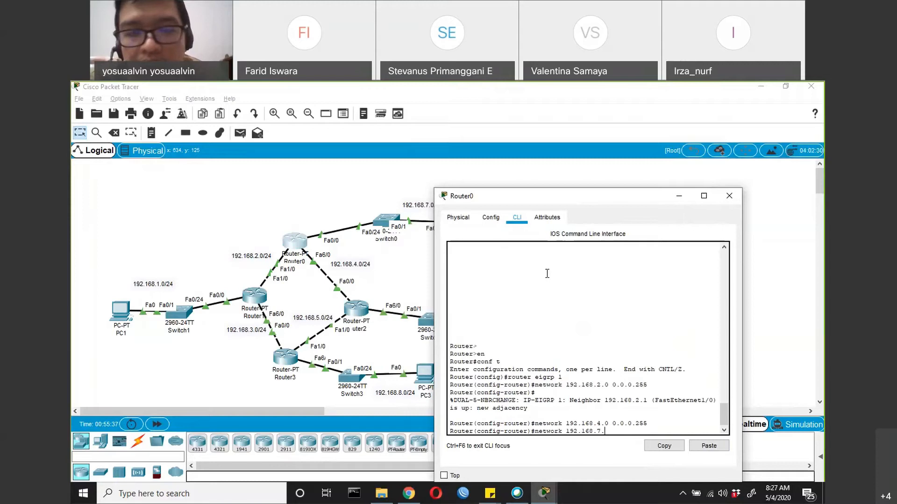
type("0 0.0.0.")
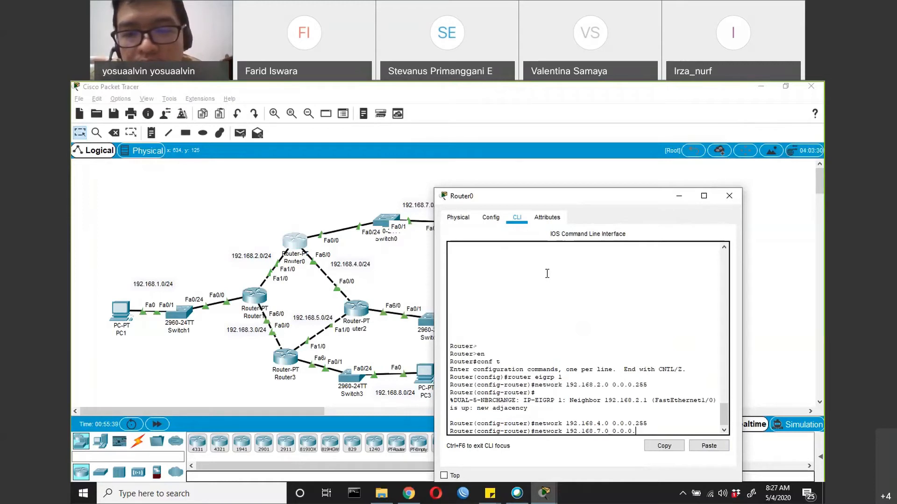
type("255")
key("Return")
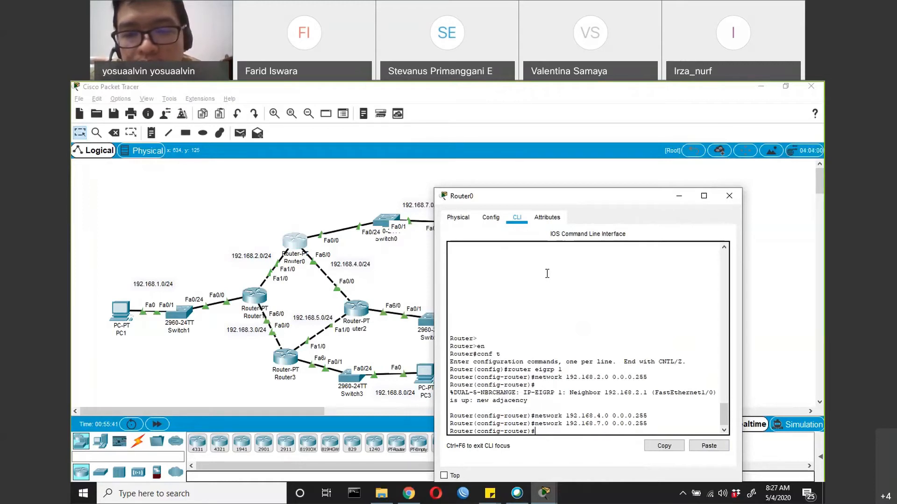
type("exit")
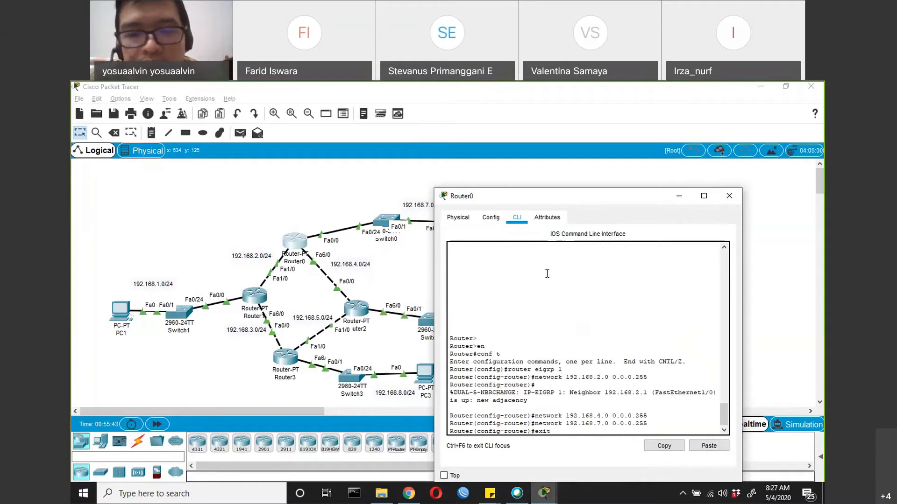
key("Return")
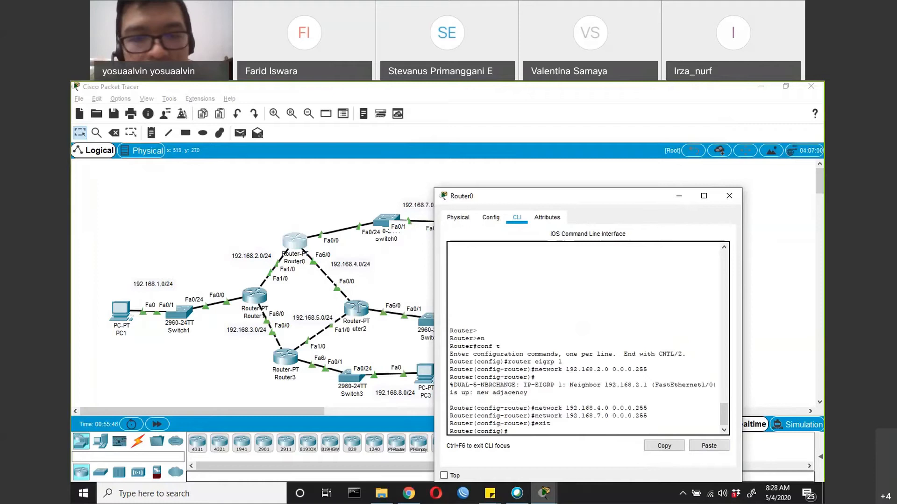
Open Router2's command line and enter privileged mode, followed by global configuration mode with conf t
left_click(359, 308)
key("Return")
type("en")
key("Return")
type("conf t")
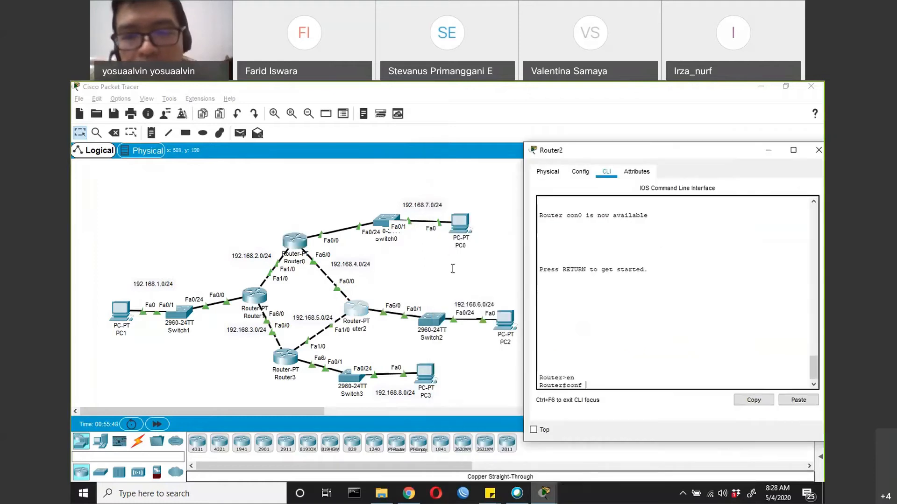
key("Return")
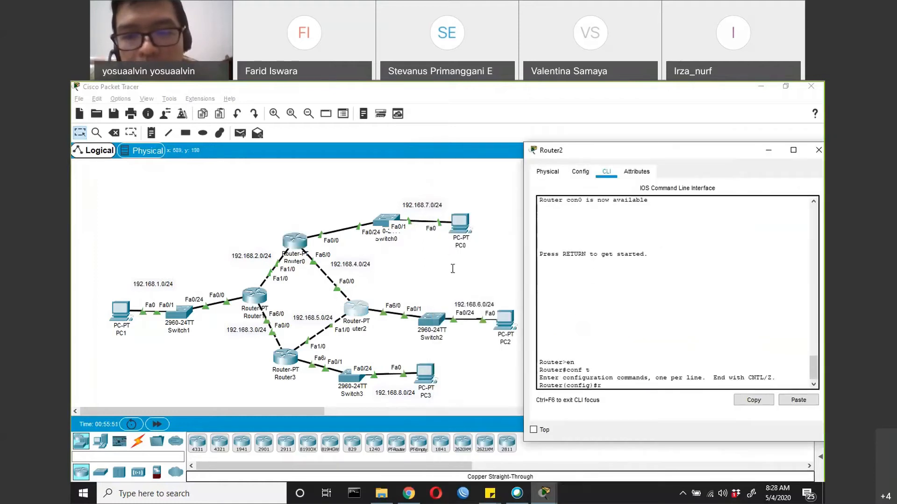
Start EIGRP on Router2 with autonomous system number 1
type("router eieg")
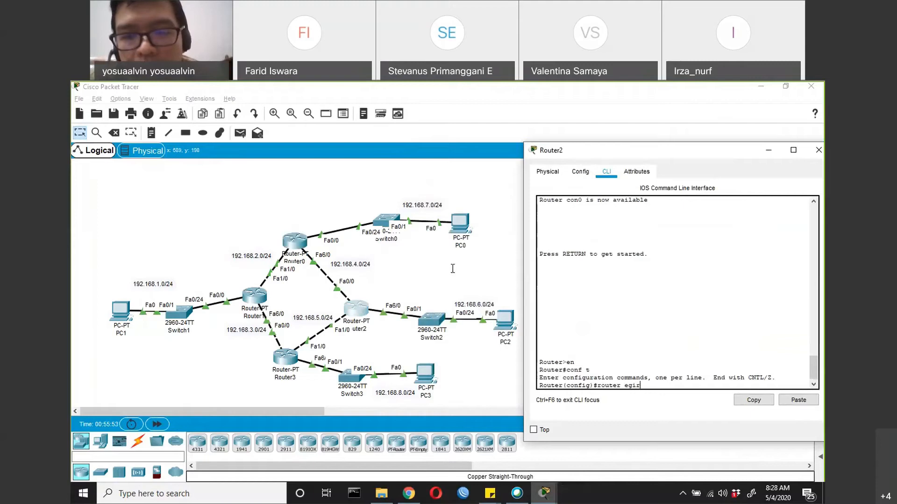
key("BackSpace")
key("BackSpace")
type("grp 1")
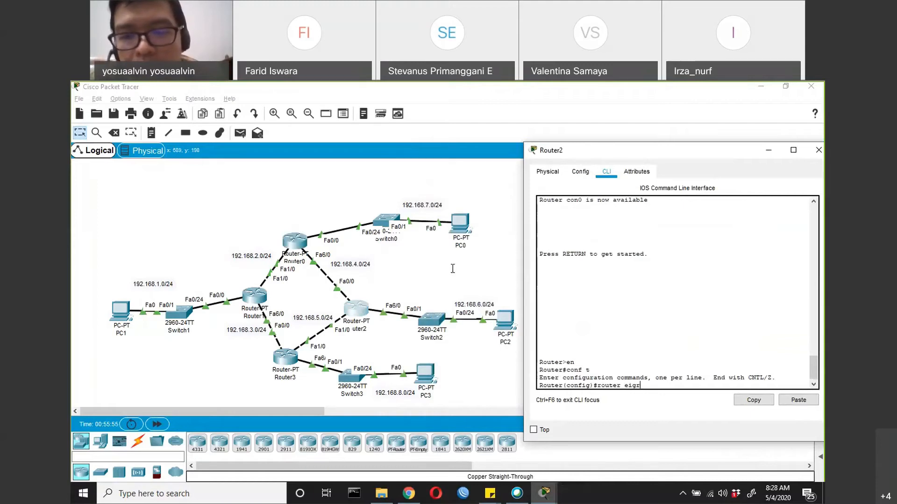
key("Return")
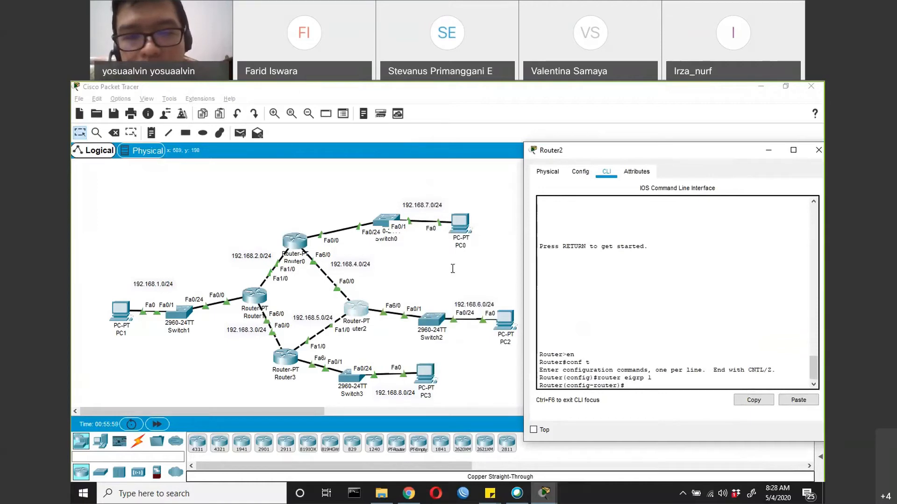
Add network 192.168.4.0 with wildcard mask 0.0.0.255 to Router2's EIGRP process
type("network 192.168.4.0 255")
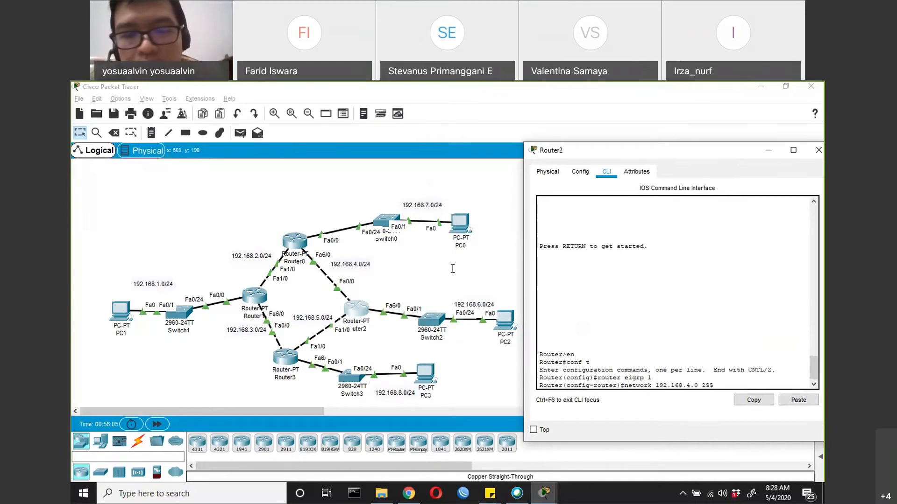
key("BackSpace")
key("BackSpace")
key("BackSpace")
type("0.0.0.255")
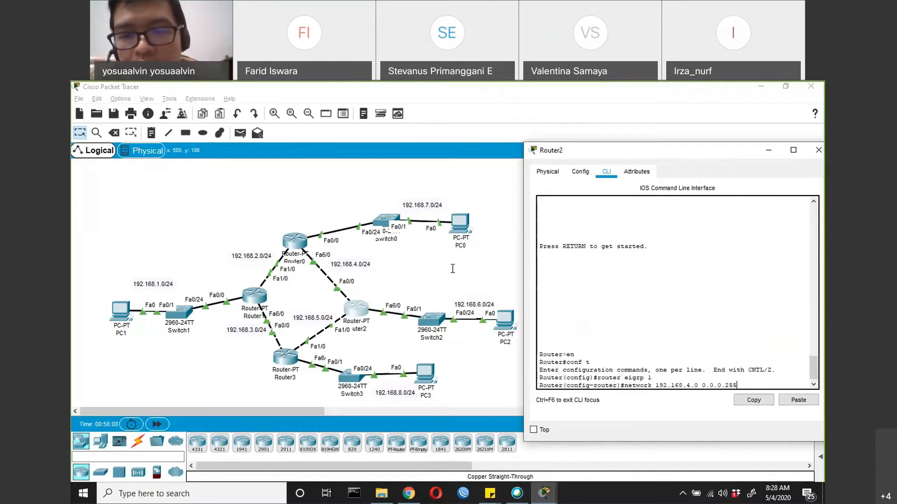
key("Return")
Add network 192.168.5.0 with wildcard mask 0.0.0.255 to Router2's EIGRP process
type("net")
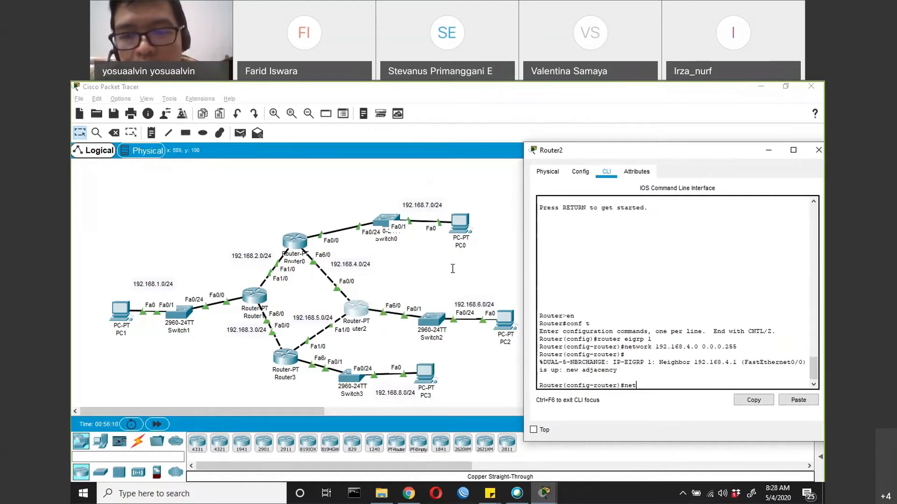
type("work 192.1")
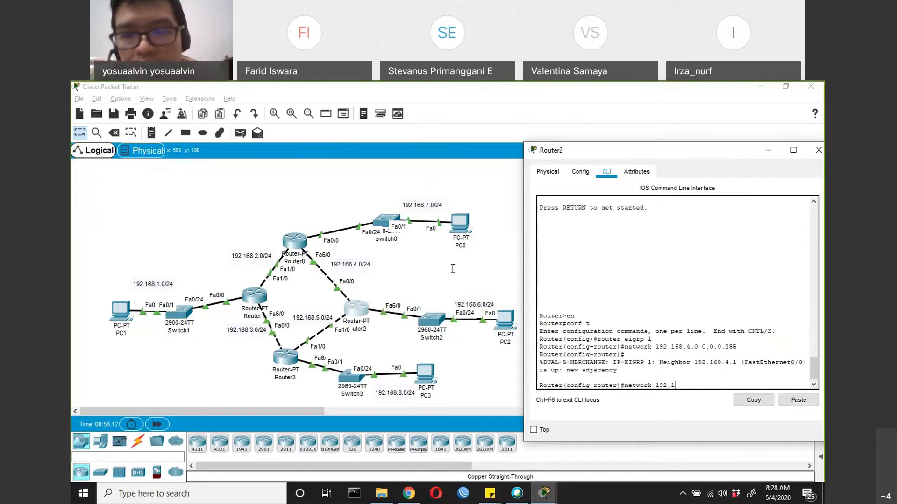
type("68.5.0 0.0")
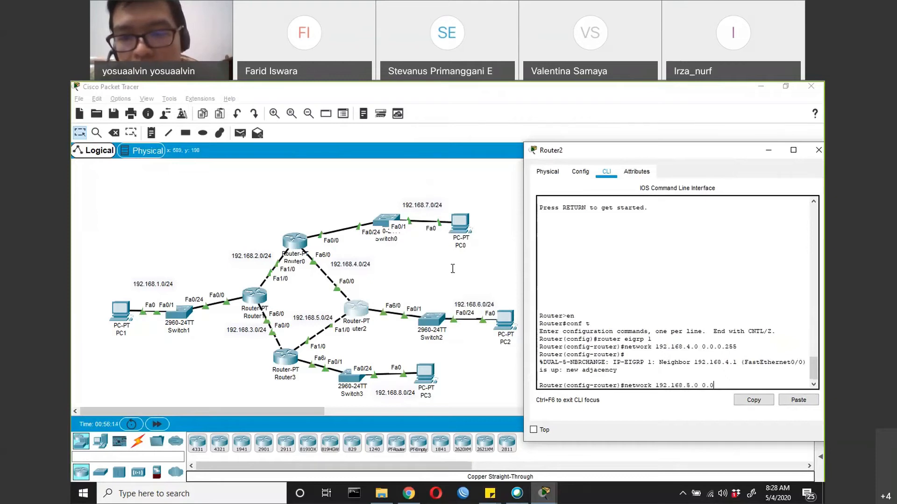
type(".0.255")
key("Return")
Add network 192.168.6.0 with wildcard mask 0.0.0.255 to Router2's EIGRP process, and exit to global configuration mode
type("n")
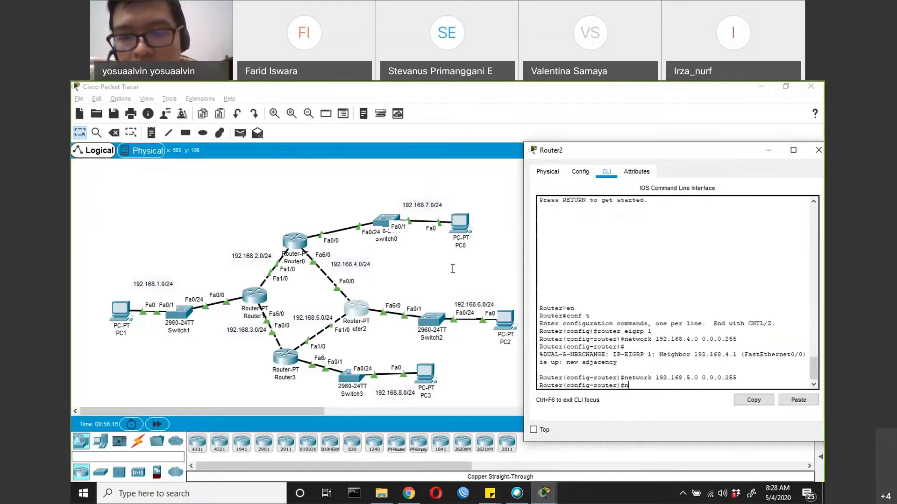
type("etwork 192.1")
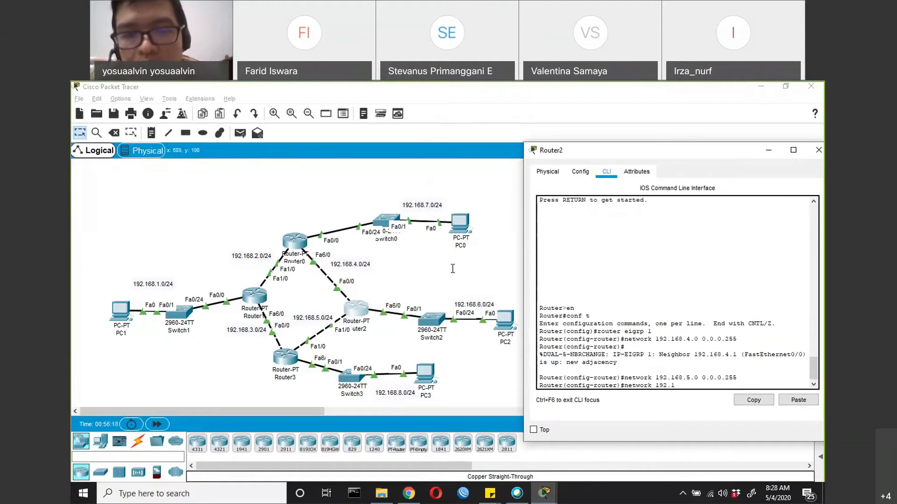
type("68.6.0 0.0.0.255")
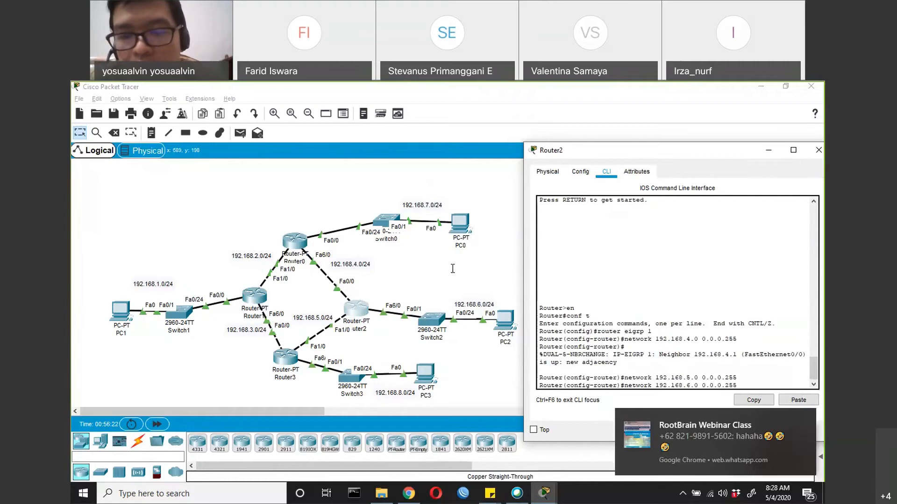
key("Return")
type("exi")
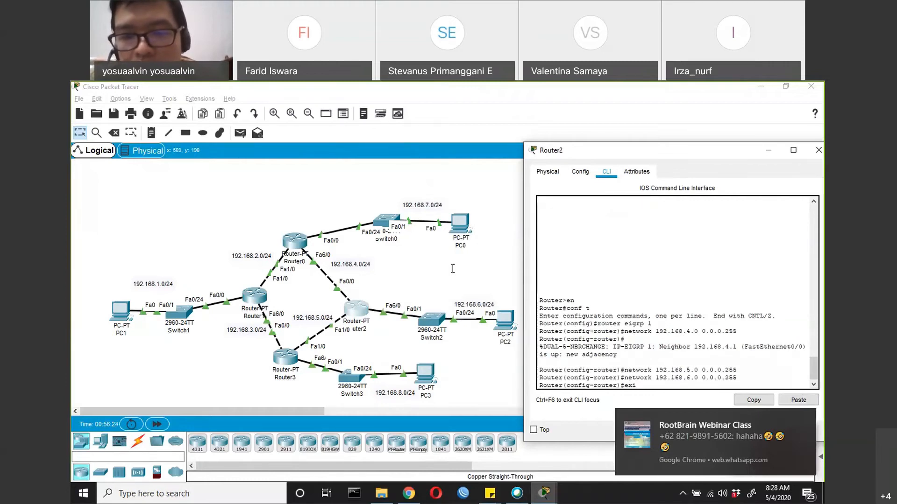
type("t")
key("Return")
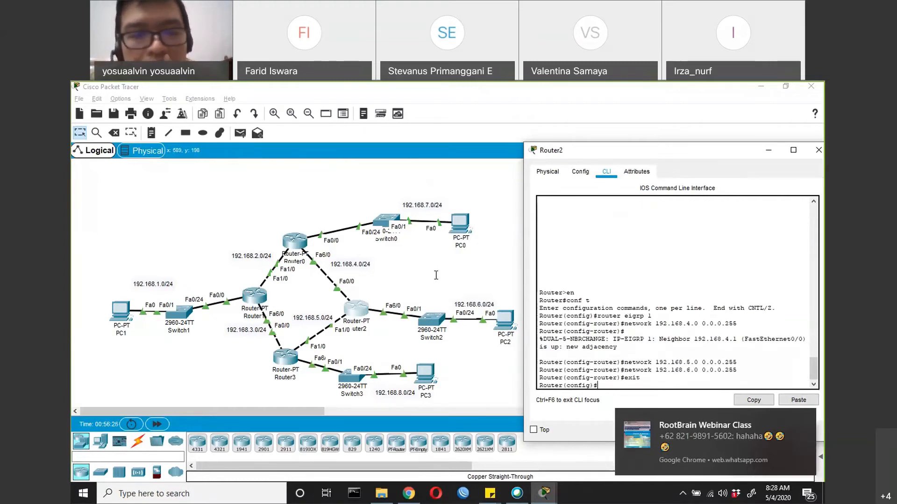
Open Router3's command line and enter privileged mode, followed by global configuration mode with conf t
left_click(290, 356)
left_click(532, 308)
key("Return")
type("en")
key("Return")
type("conf t")
key("Return")
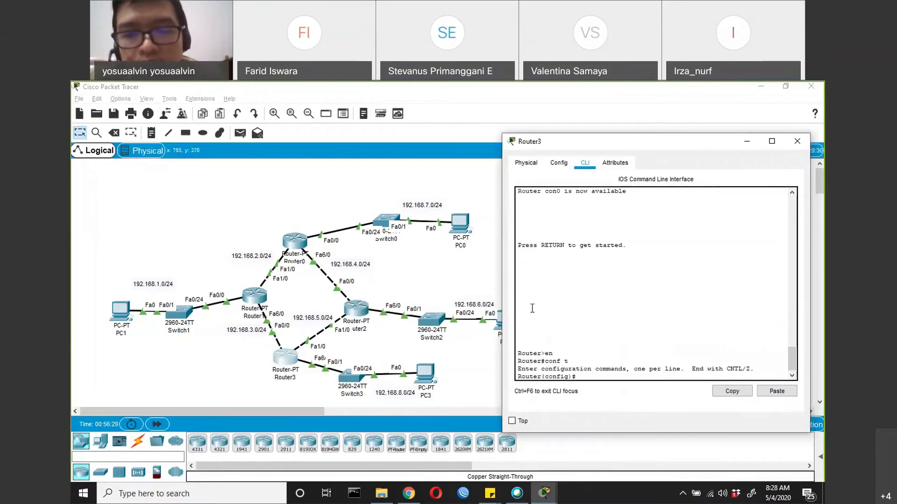
Start EIGRP on Router3 with autonomous system number 1 and add network 192.168.3.0 with wildcard mask 0.0.0.255
type("router eig")
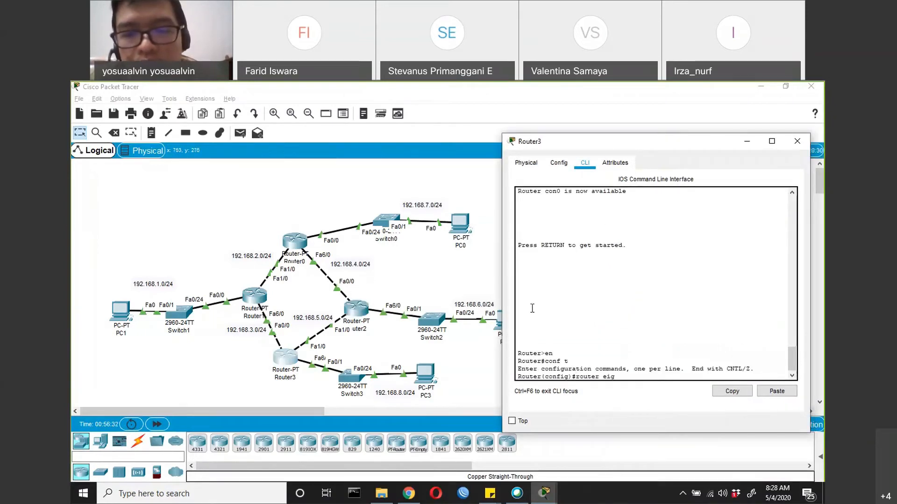
type("rp 1")
key("Return")
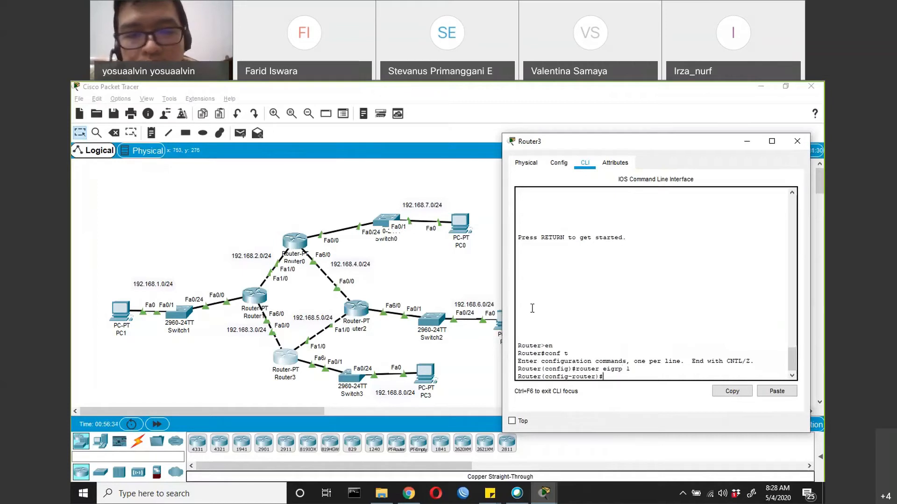
type("network 1")
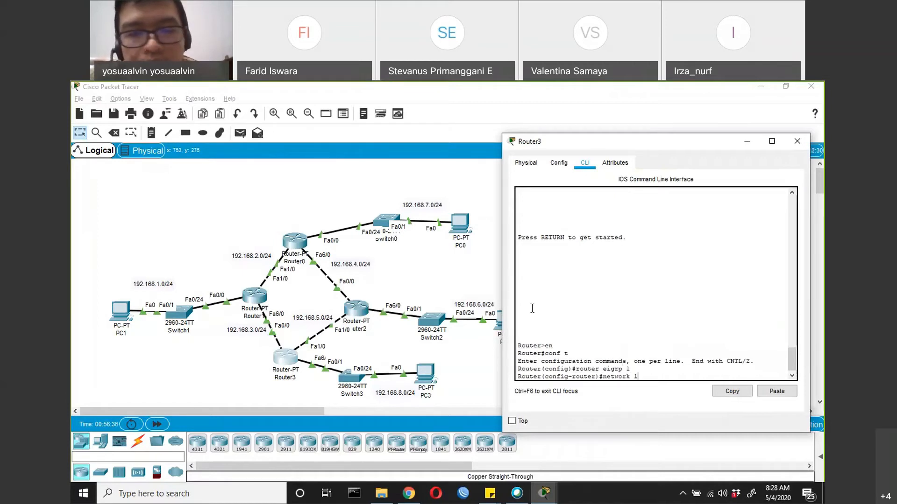
type("92.168.3.0 0.0")
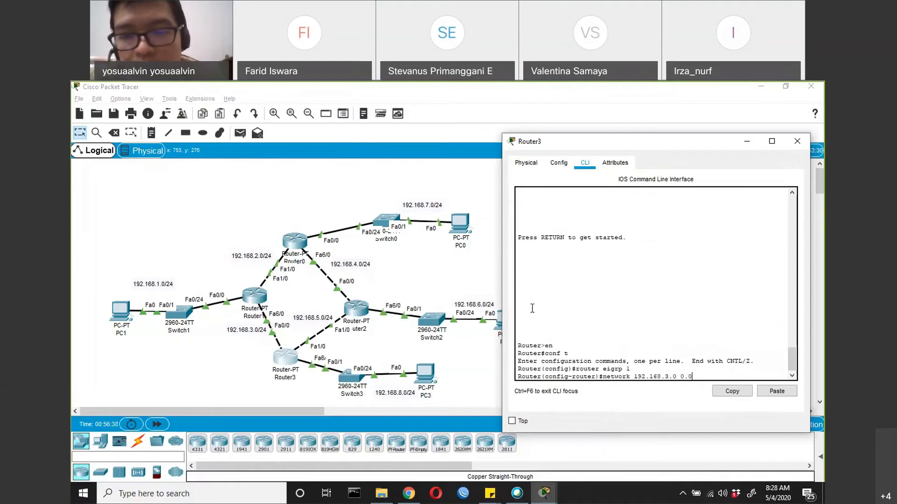
type(".0.255")
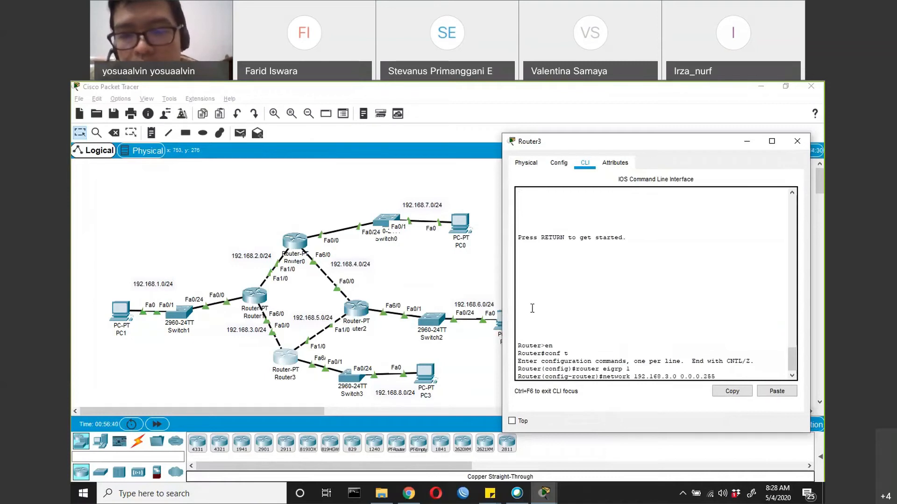
key("Return")
key("Return")
Add network 192.168.5.0 with wildcard mask 0.0.0.255 to Router3's EIGRP process
type("netw")
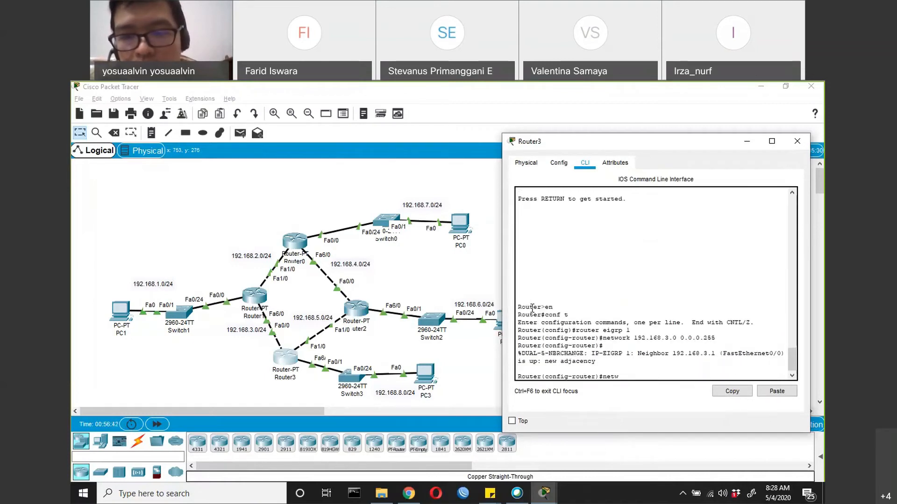
type("ork 192.168.5.")
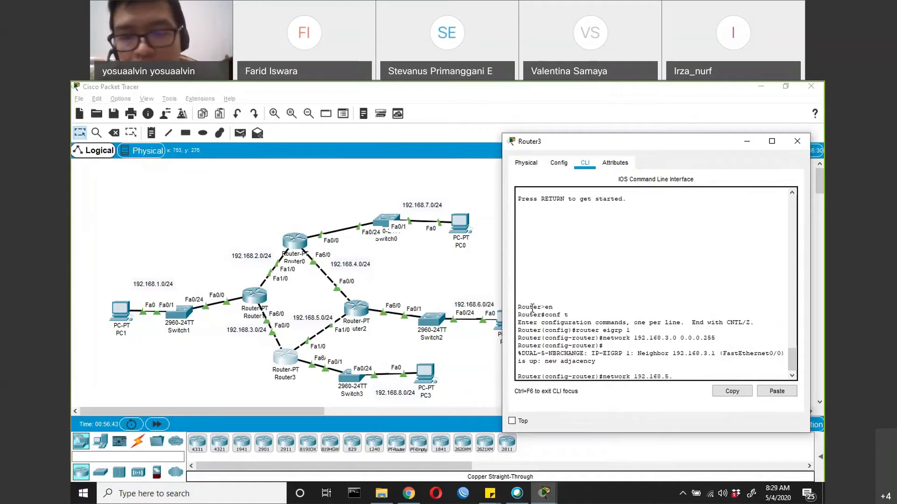
type("0 0.0.0.255")
key("Return")
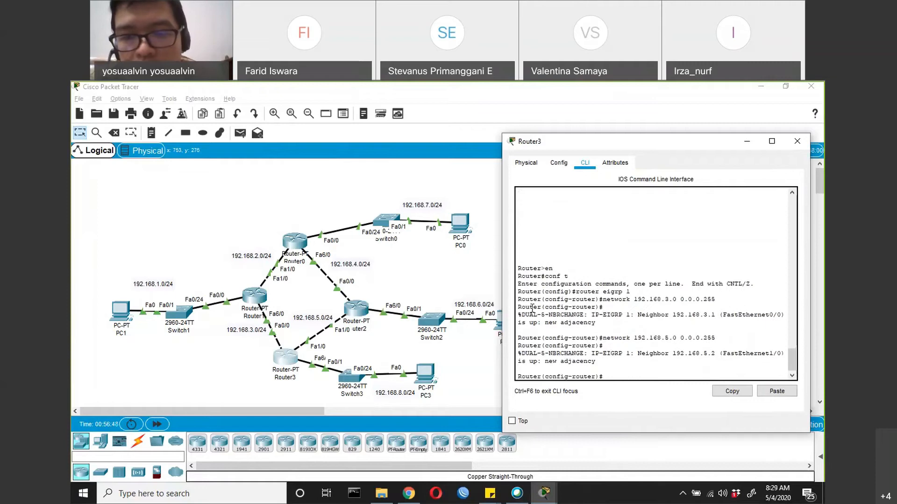
Add network 192.168.8.0 with wildcard mask 0.0.0.255 to Router3's EIGRP process, and exit to global configuration mode
type("network ")
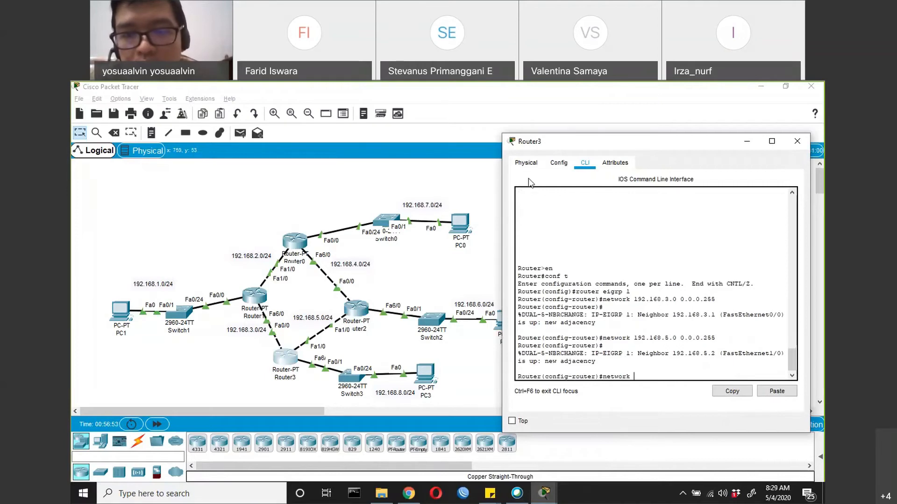
type("192.168.8.0 0.0.0.255")
key("Return")
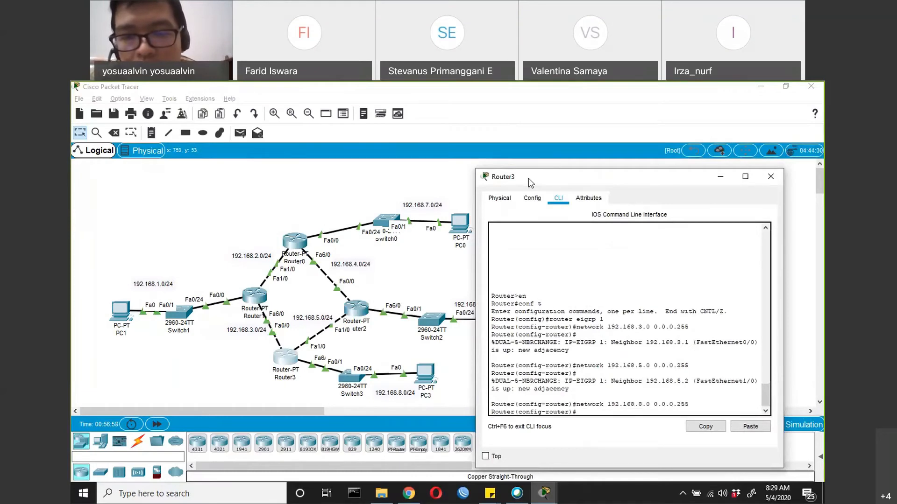
key("Return")
type("exit")
key("Return")
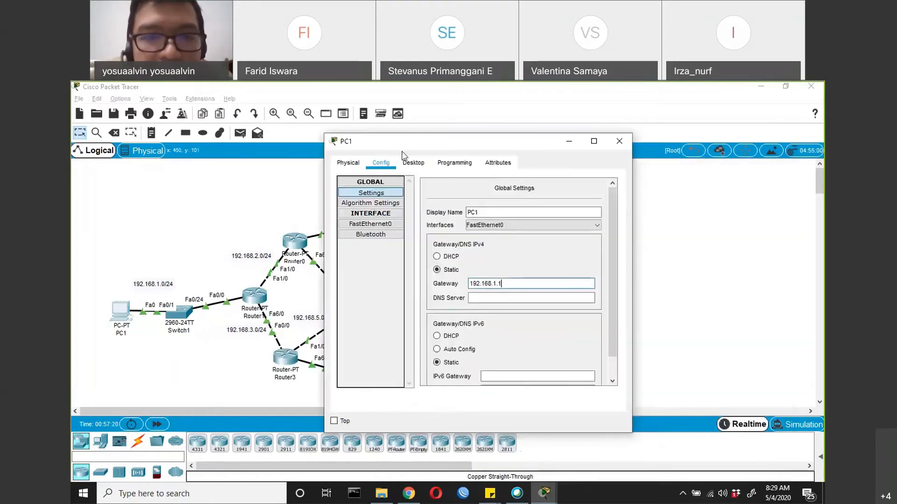
Open PC1's Command Prompt and ping 192.168.7.2 to test the connection to PC0's network
left_click_drag(401, 145, 389, 196)
left_click(402, 212)
left_click(551, 252)
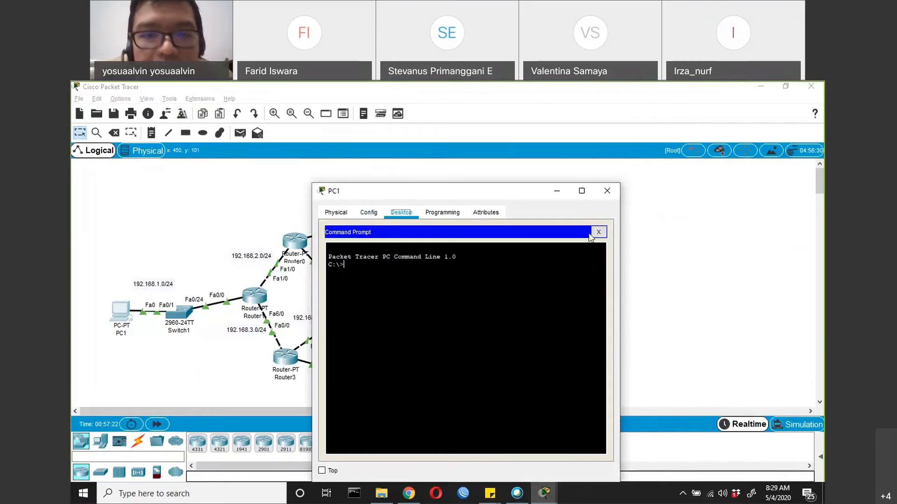
left_click_drag(482, 190, 588, 232)
type("ping")
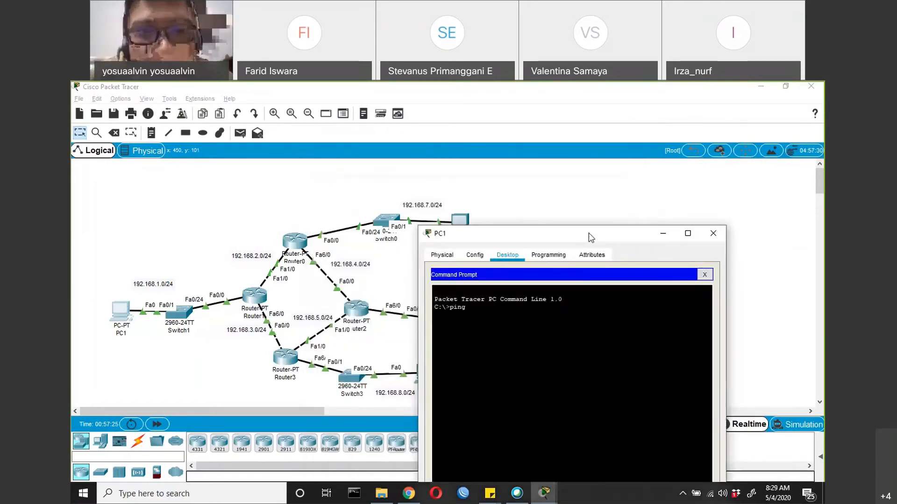
type(" 192.168.7.2")
key("Return")
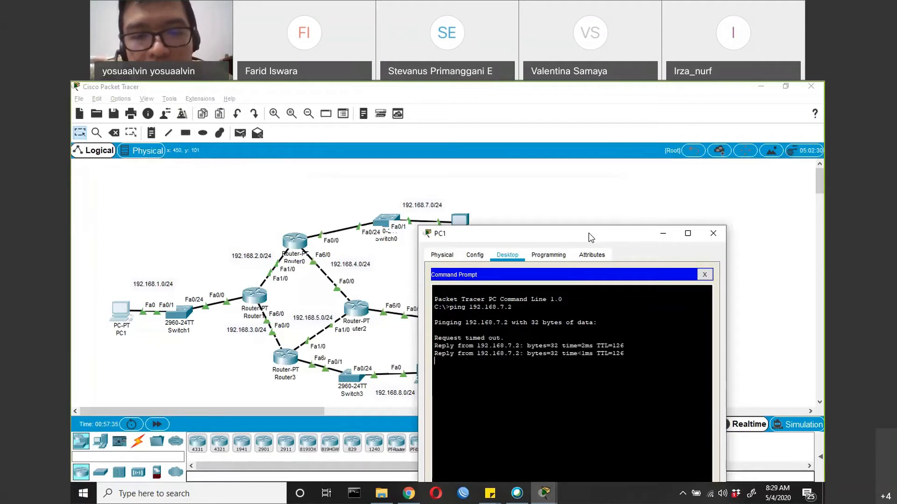
Ping 192.168.8.2 from PC1 to test the connection to PC3's network
type("p")
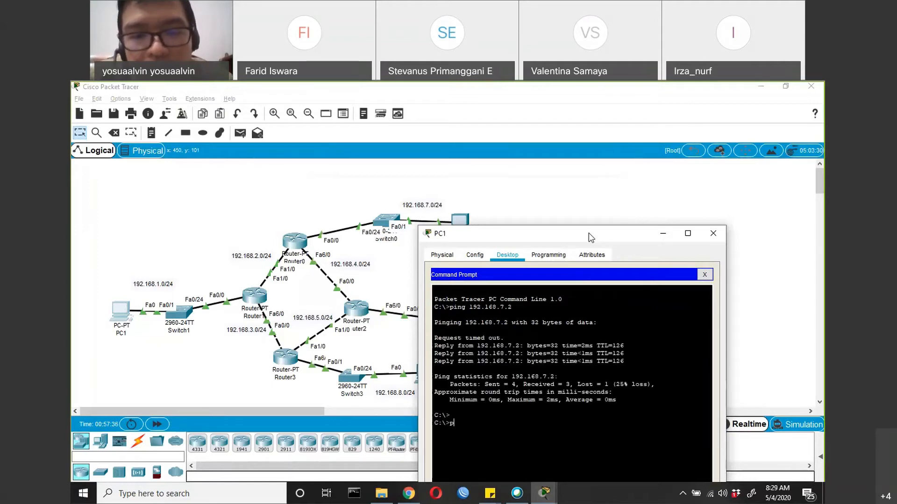
type("ing 192.168.8.2")
key("Return")
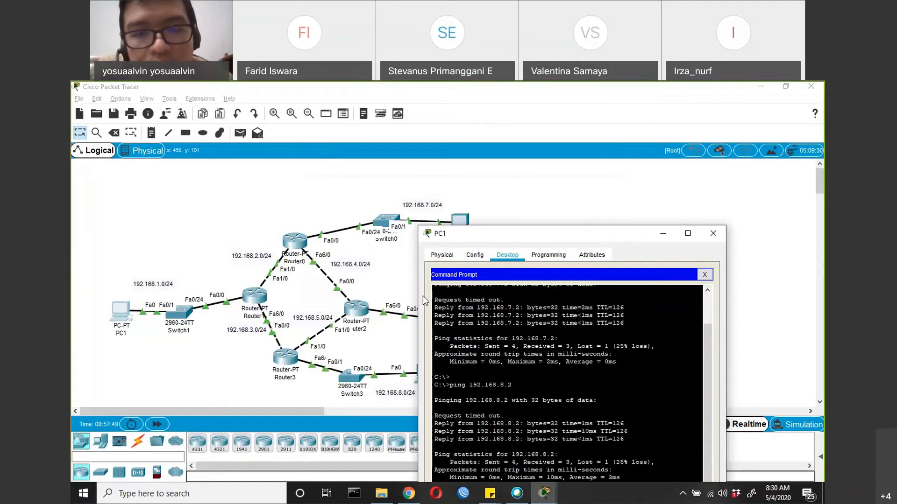
Reposition PC1's window so the topology branch from Router0 to PC0 can be viewed beside the ping output
left_click_drag(585, 230, 422, 296)
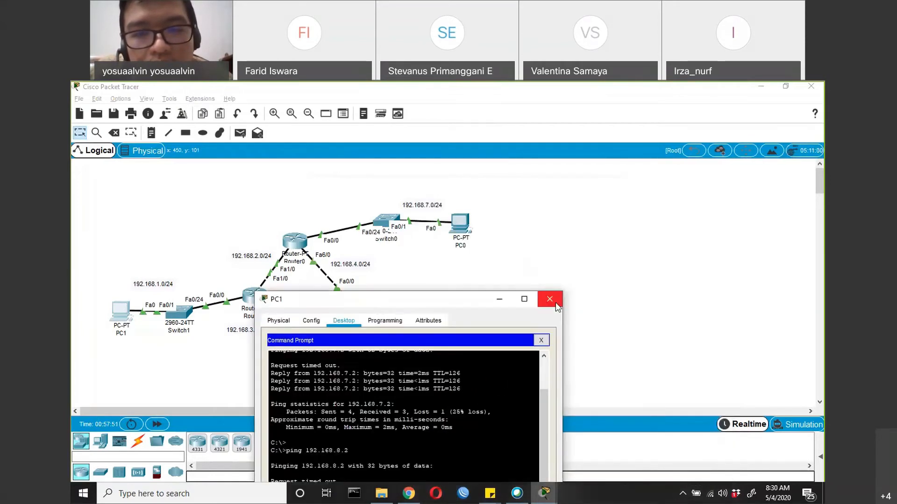
left_click(457, 289)
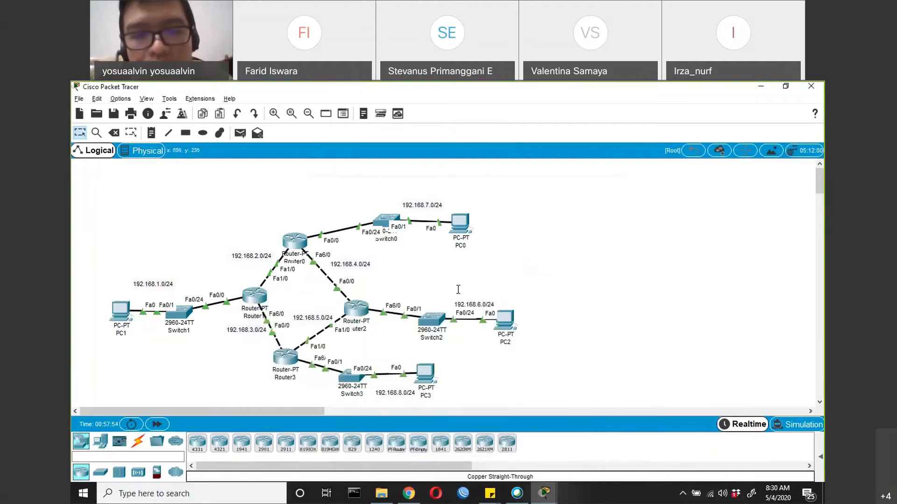
key("alt+Tab")
left_click_drag(452, 411, 445, 333)
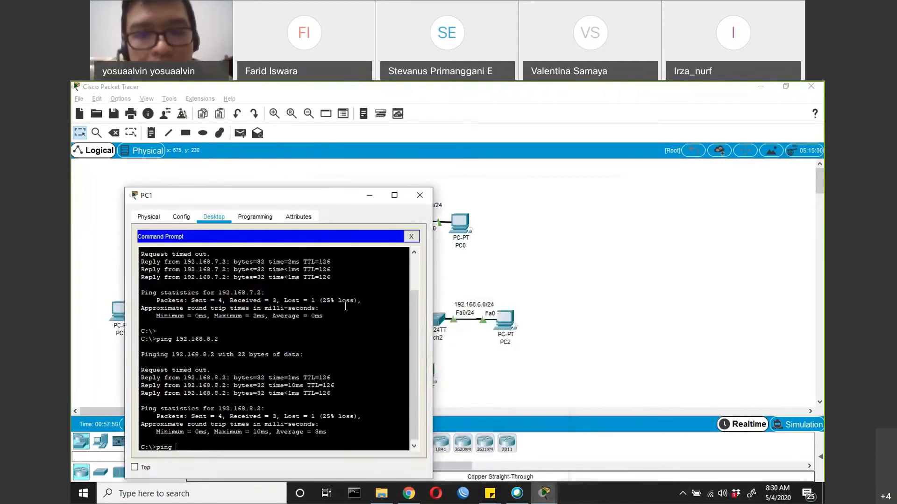
Ping 192.168.6.2 from PC1 twice to test the connection to PC2's network
type("192.")
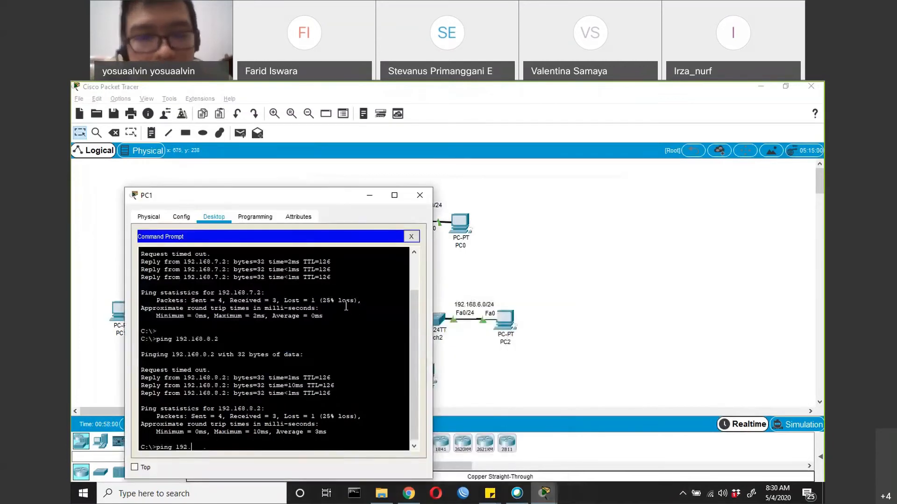
type("168.6.2")
key("Return")
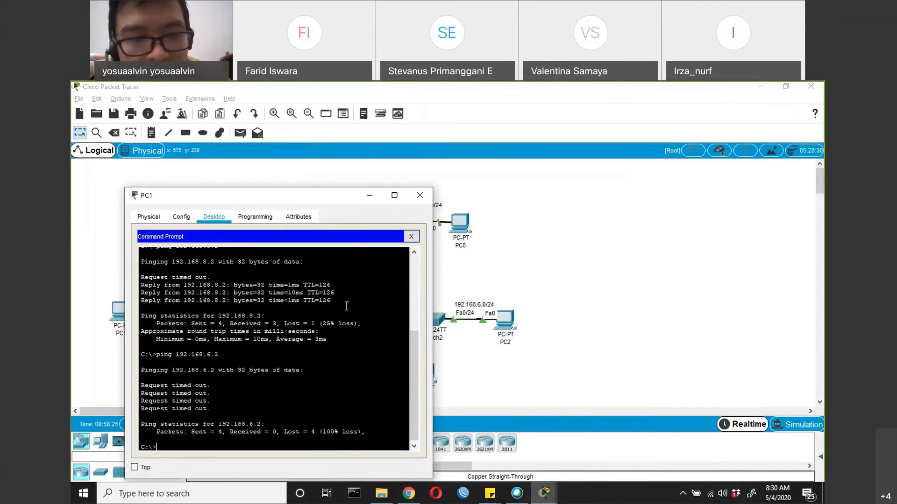
key("Up")
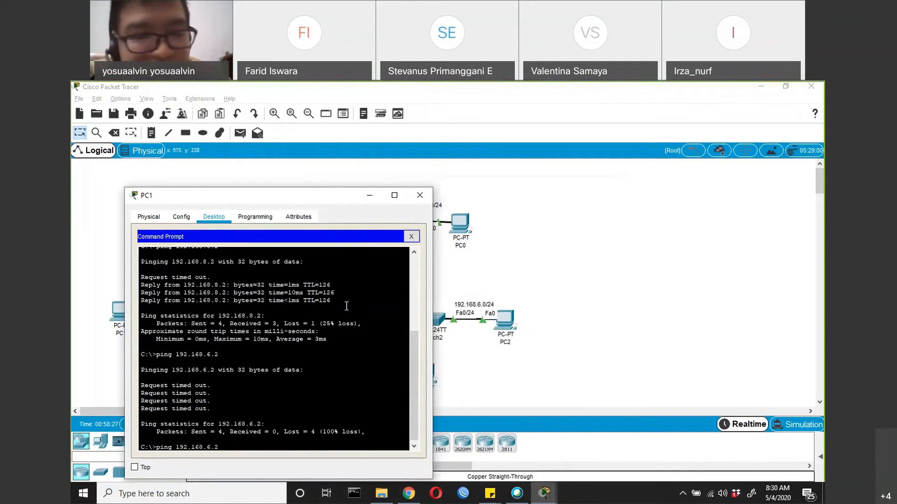
key("Return")
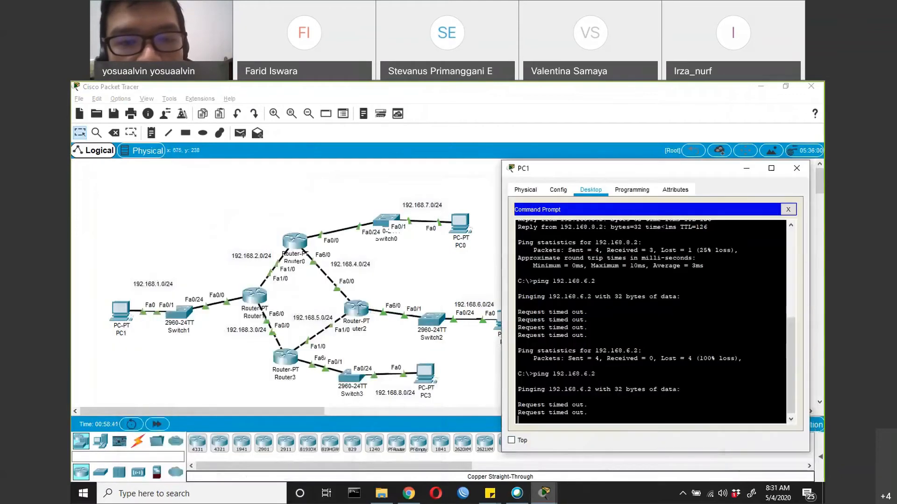
Open Router2's command line and bring up a fresh global configuration prompt
left_click(356, 308)
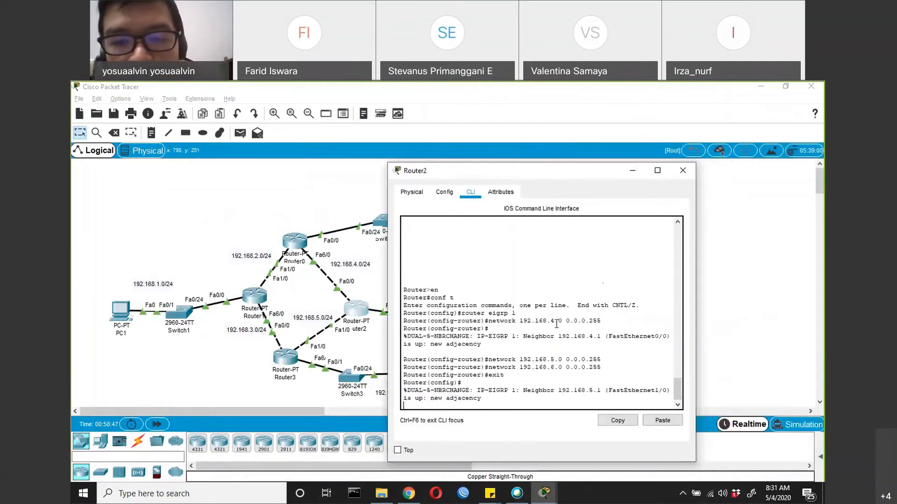
left_click_drag(537, 175, 344, 261)
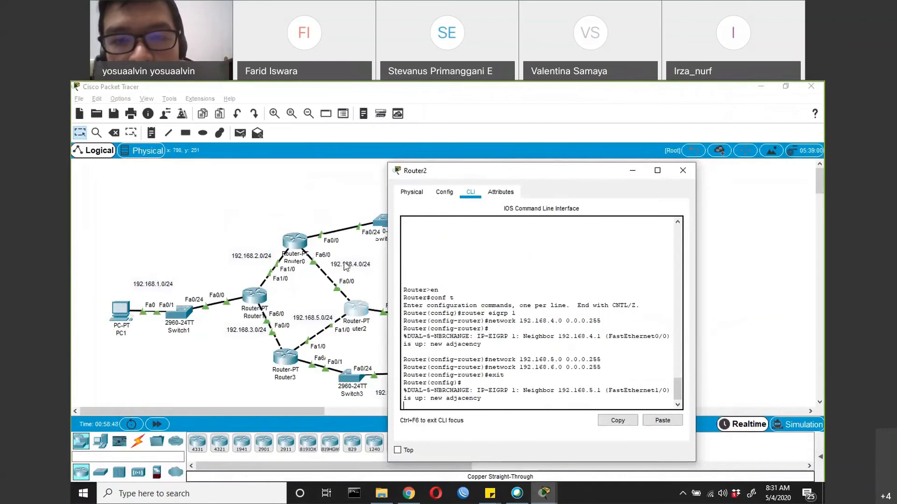
left_click(495, 259)
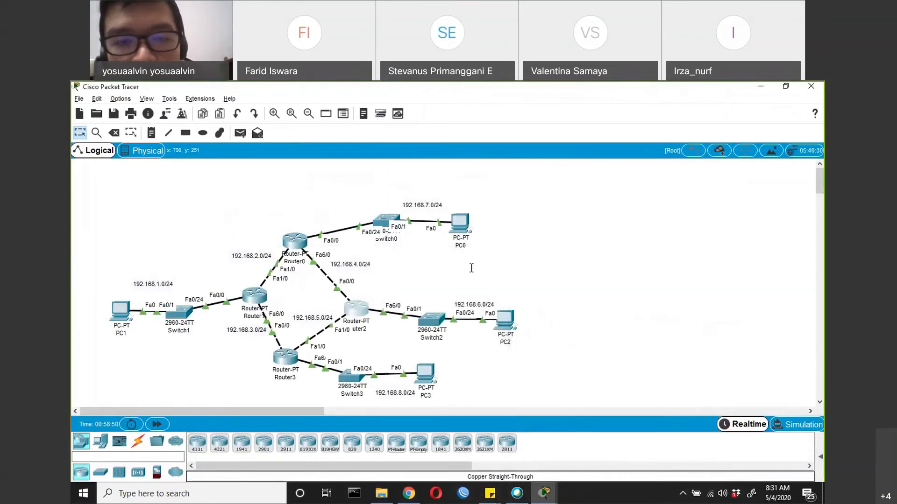
left_click(360, 310)
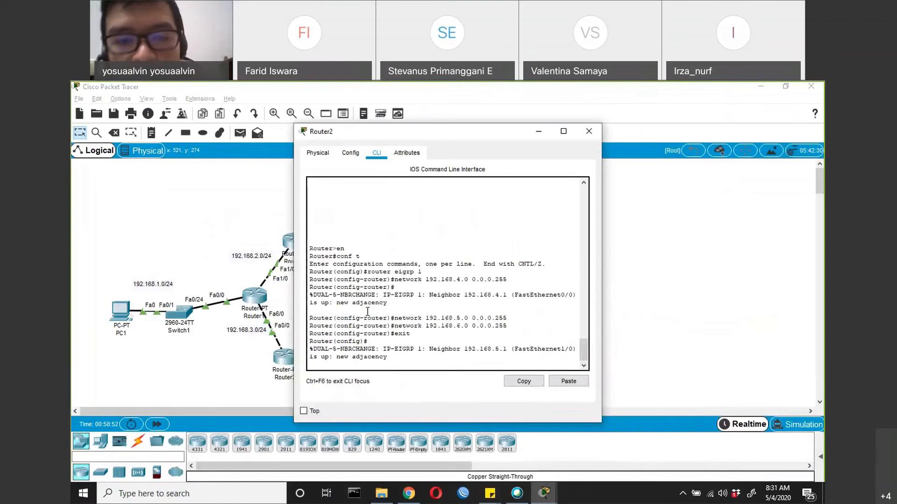
key("Return")
key("Return")
key("Return")
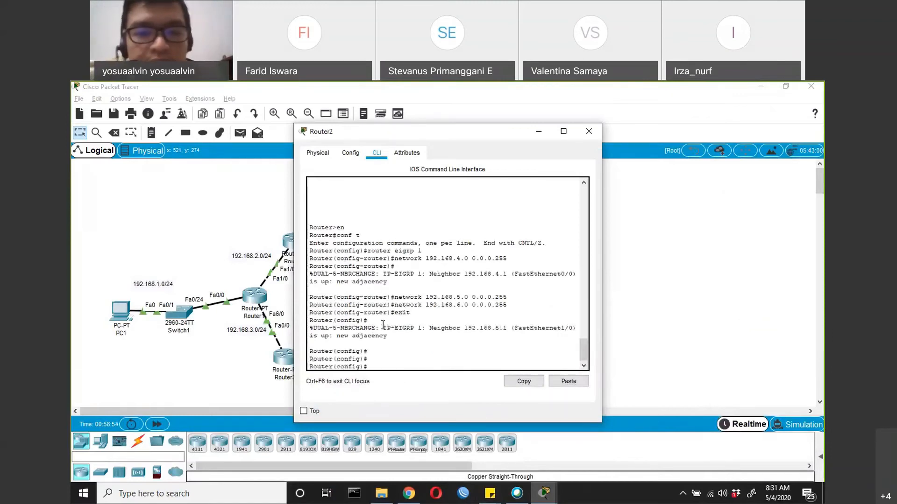
Display Router2's running configuration from configuration mode, page through to the EIGRP 1 networks, and close Router2's window
type("do sh r")
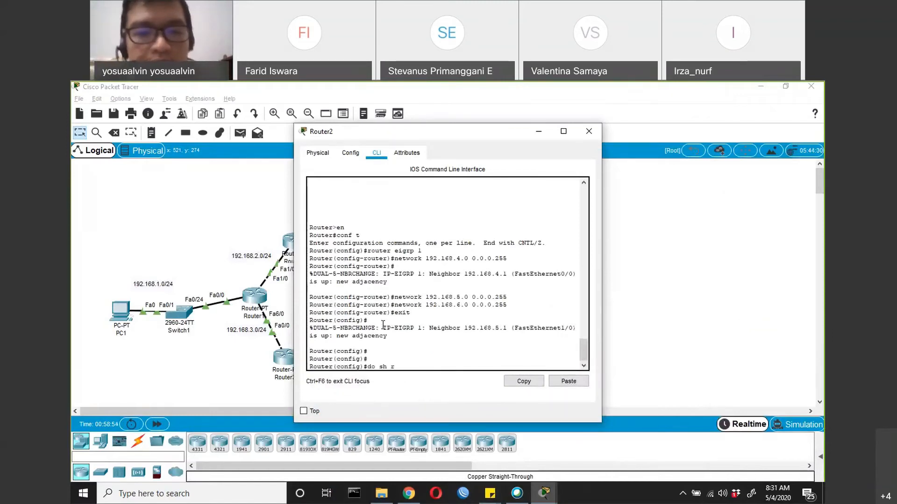
key("Return")
key("Return")
key("Return")
key("Return")
key("Return")
key("Return")
key("Return")
key("Return")
key("Return")
key("Return")
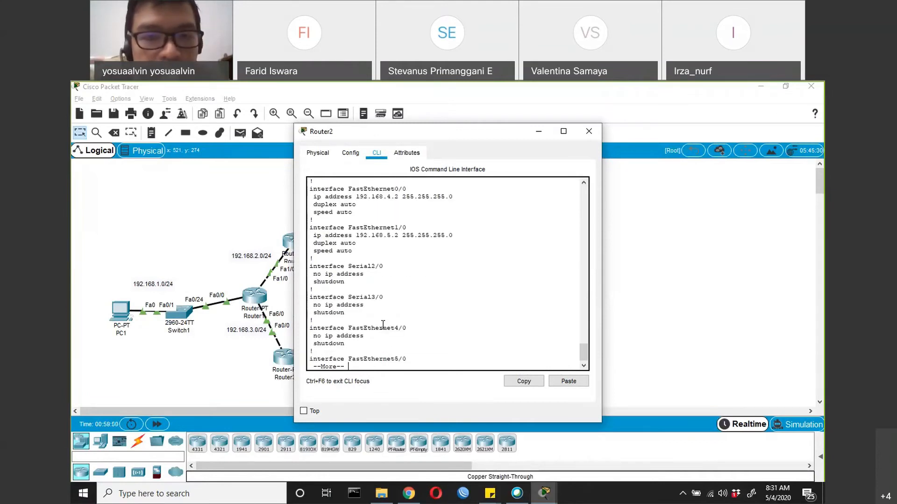
key("Return")
key("Return")
key("Return")
key("Return")
key("Return")
key("Return")
key("Return")
key("Return")
key("Return")
key("Return")
key("Return")
key("Return")
key("Return")
key("Return")
key("Return")
key("Return")
key("Return")
key("Return")
key("Return")
key("Return")
key("Return")
key("Return")
key("Return")
key("Return")
key("Return")
key("Return")
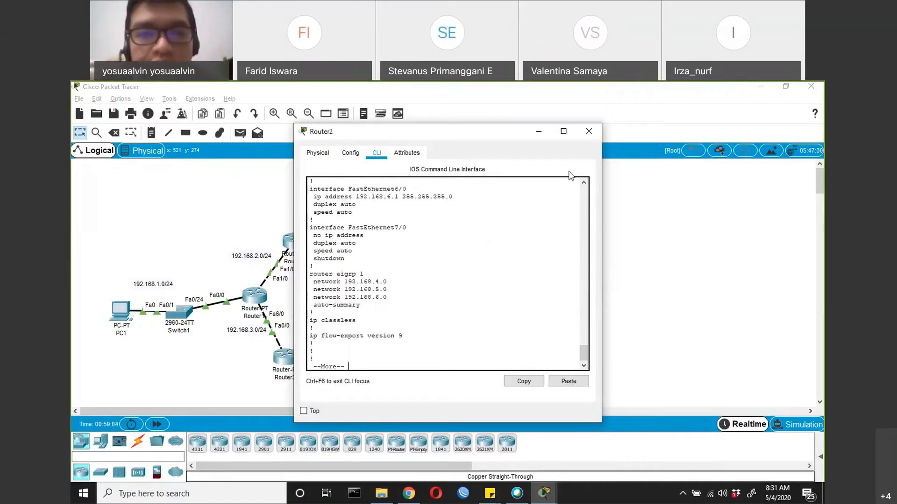
left_click(588, 131)
Check PC2's gateway and FastEthernet0 settings, and return to PC1's Command Prompt to view the ping output
left_click(505, 315)
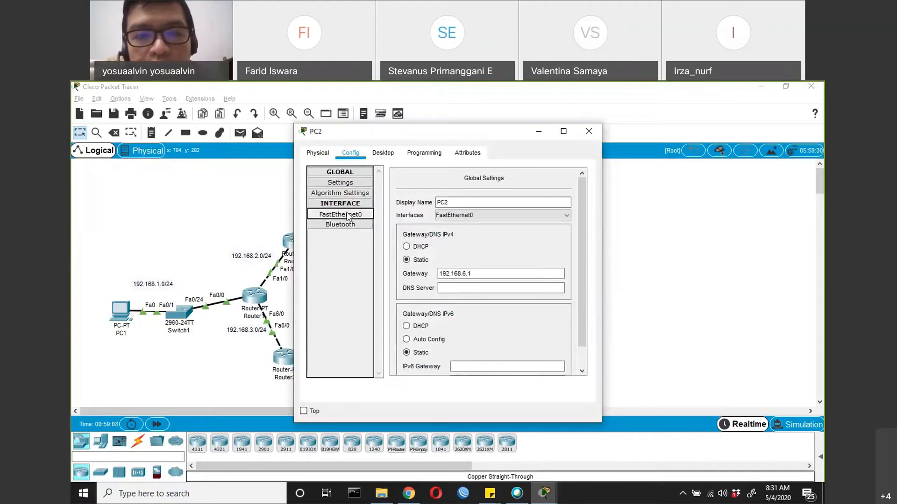
left_click(354, 215)
left_click(588, 131)
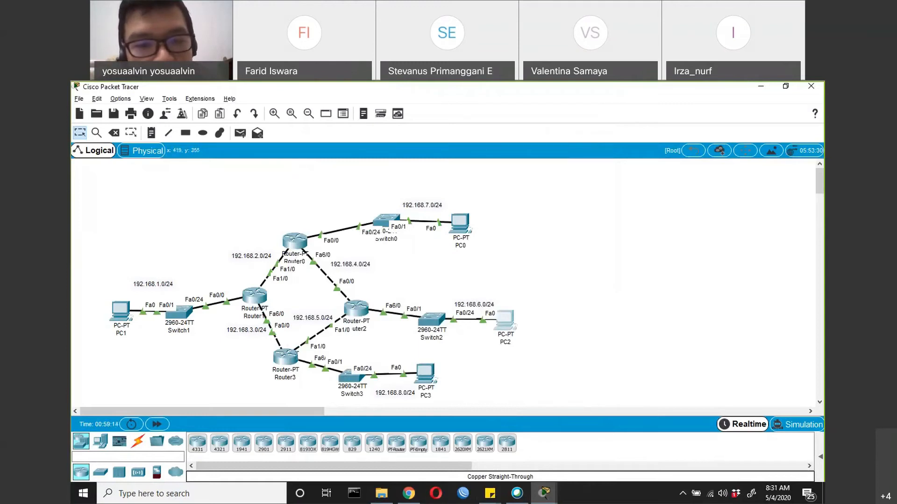
left_click(122, 312)
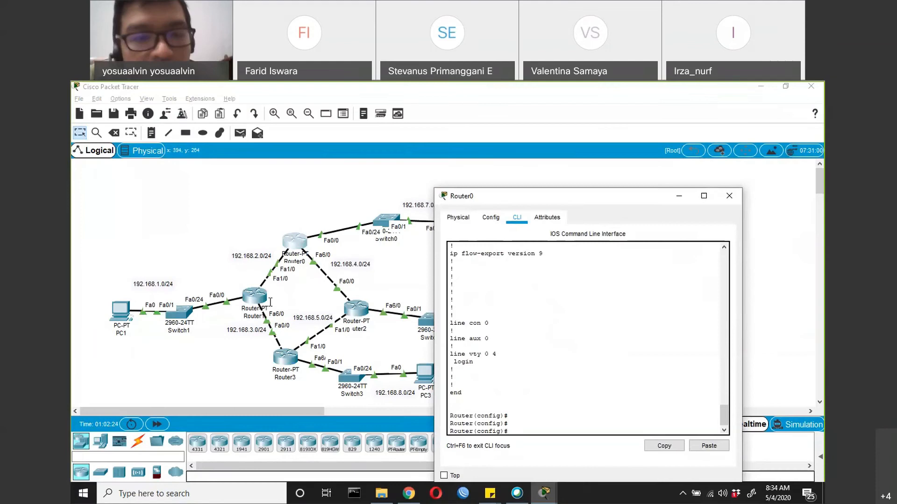
Open Router1's command line, finish the paged output, and exit the EIGRP and global configuration modes to privileged mode
left_click(270, 302)
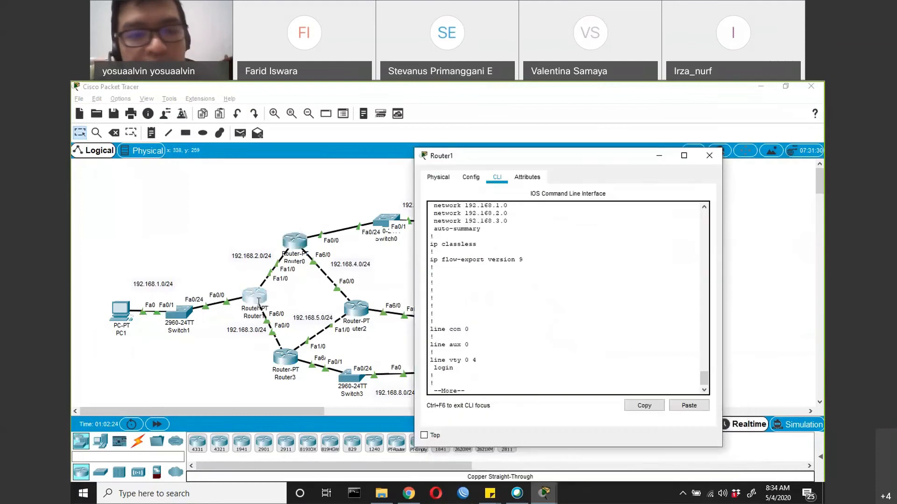
key("space")
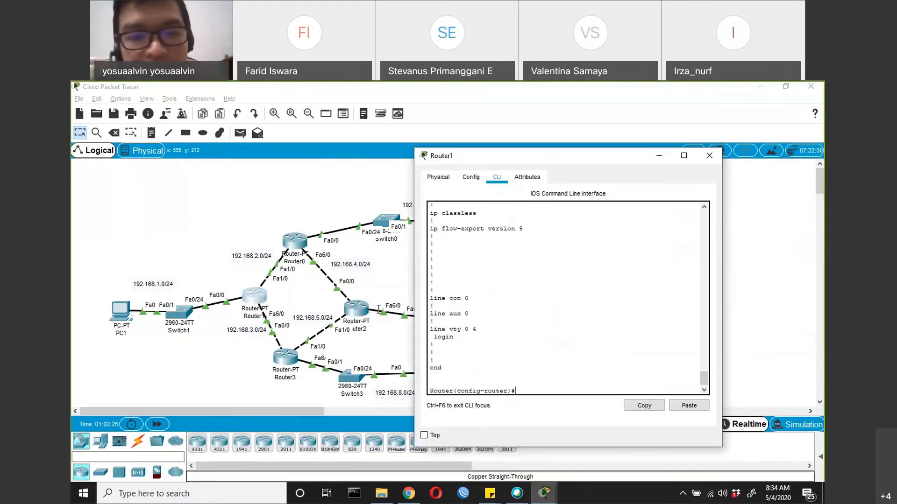
type("exit")
key("Return")
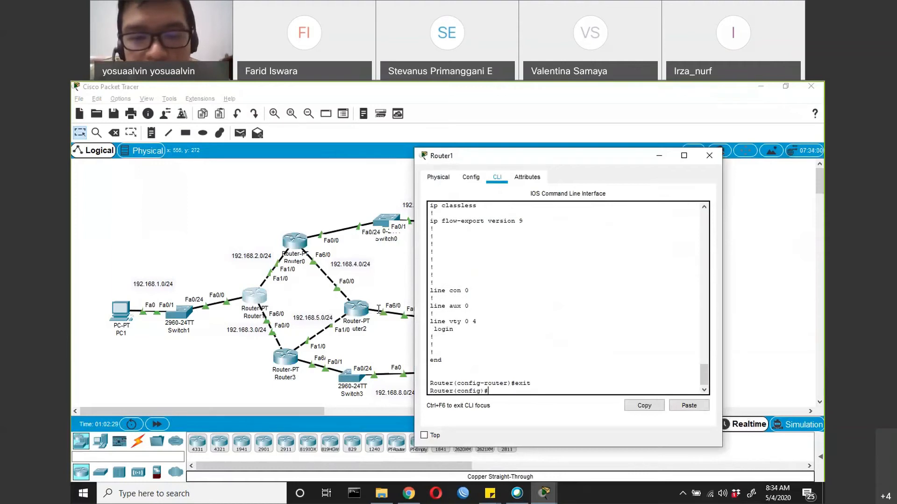
type("exit")
key("Return")
key("Return")
key("Return")
Run sh ip protocols on Router1 to list the EIGRP 1 routing details, and reposition the window
type("sh ip protocols")
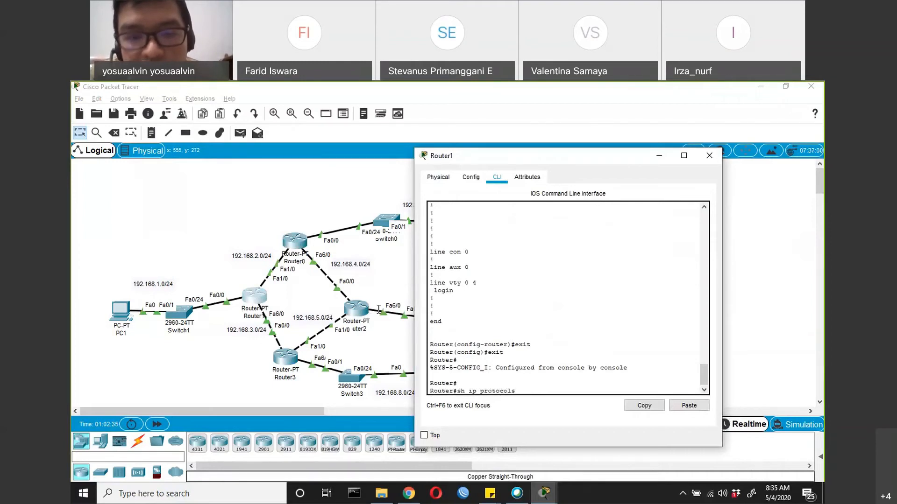
key("Return")
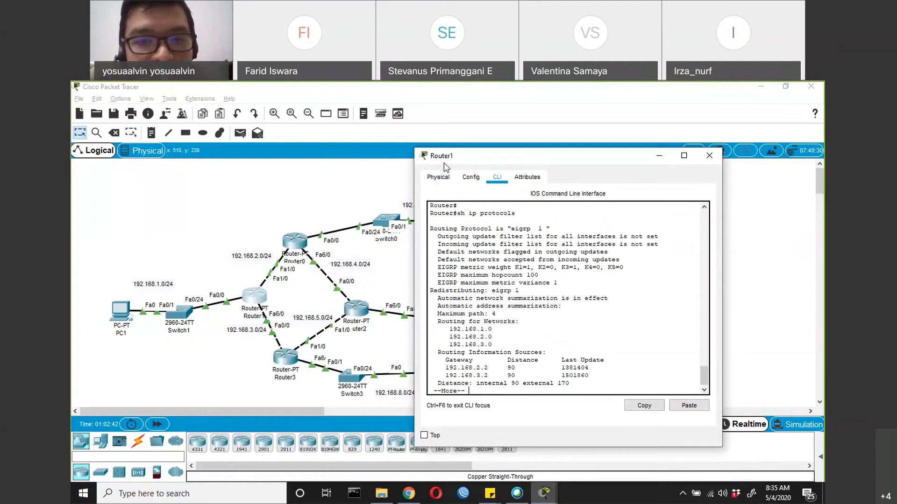
left_click_drag(443, 162, 358, 167)
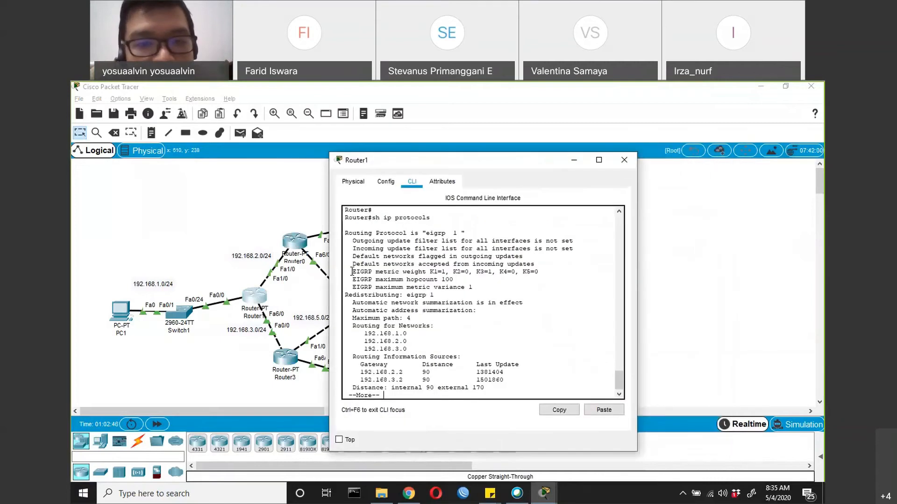
Highlight the EIGRP metric weights K1 to K5 and the maximum hop count in Router1's protocol output
left_click_drag(438, 264, 465, 264)
left_click_drag(352, 271, 539, 272)
left_click(451, 272)
left_click_drag(438, 271, 484, 271)
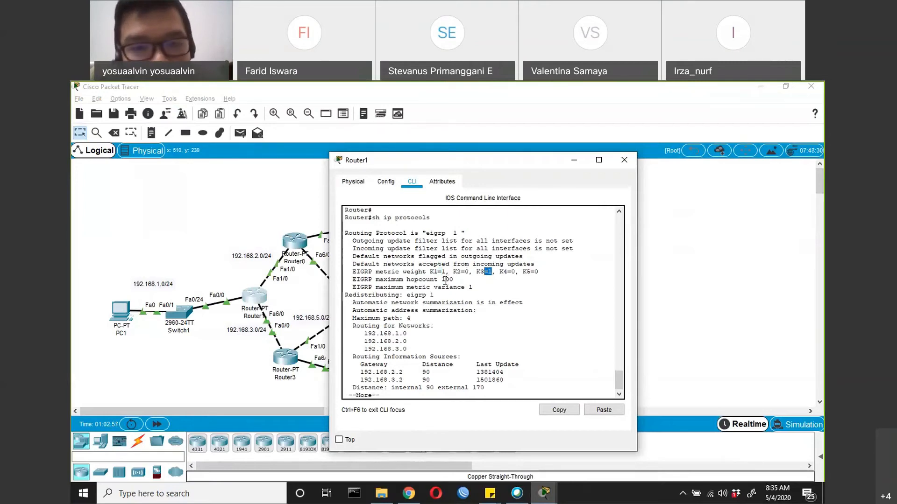
left_click_drag(456, 279, 440, 282)
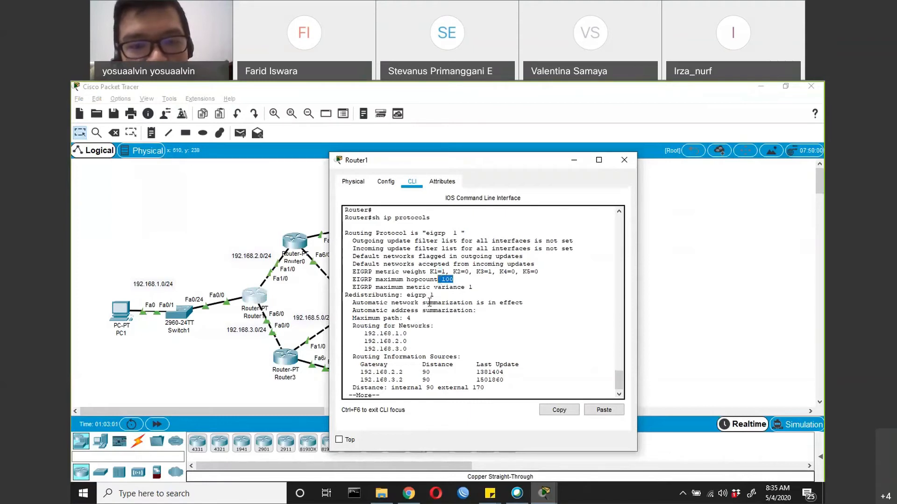
Finish the paged protocol output, reposition Router1's window beside the topology, and highlight the gateways under Routing Information Sources
key("Return")
key("Return")
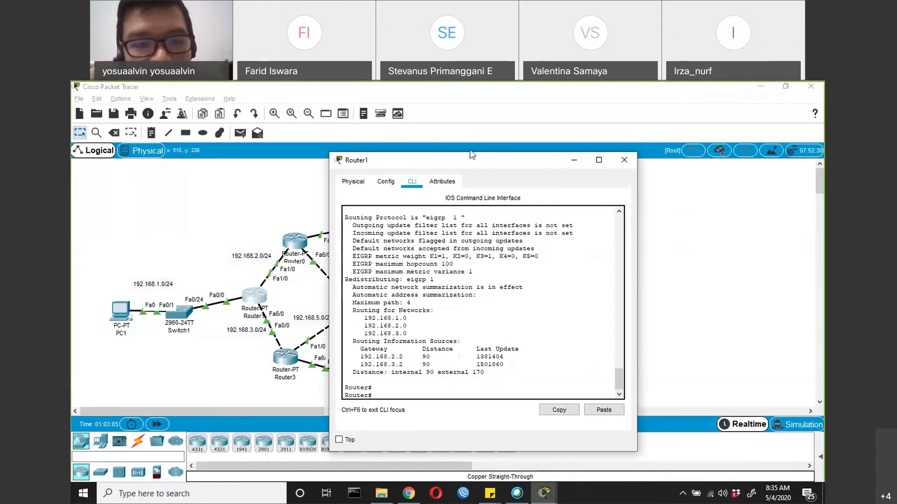
left_click_drag(467, 158, 505, 143)
left_click_drag(398, 342, 441, 348)
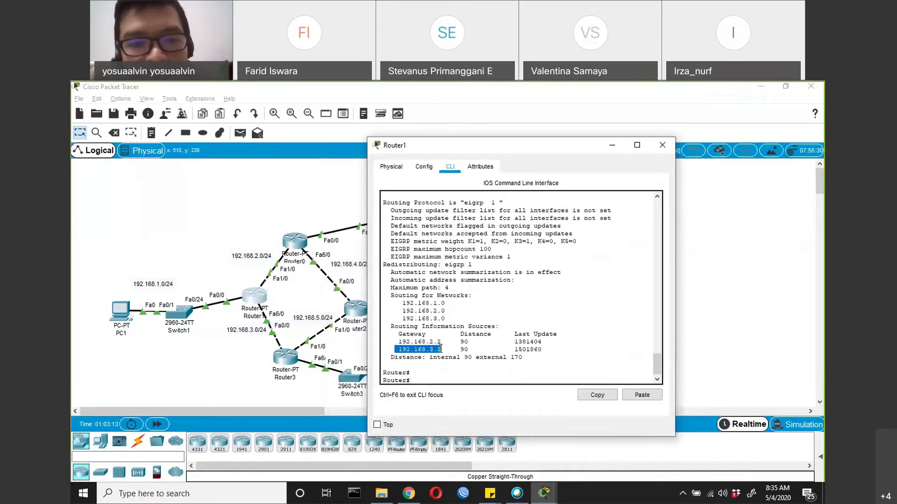
Run show ip eigrp topology on Router1 to display its EIGRP topology table
left_click(484, 374)
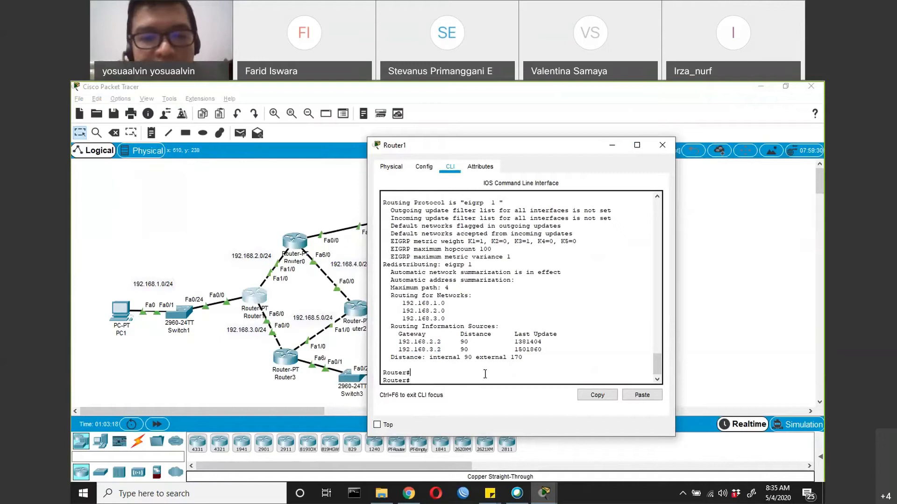
type("sho")
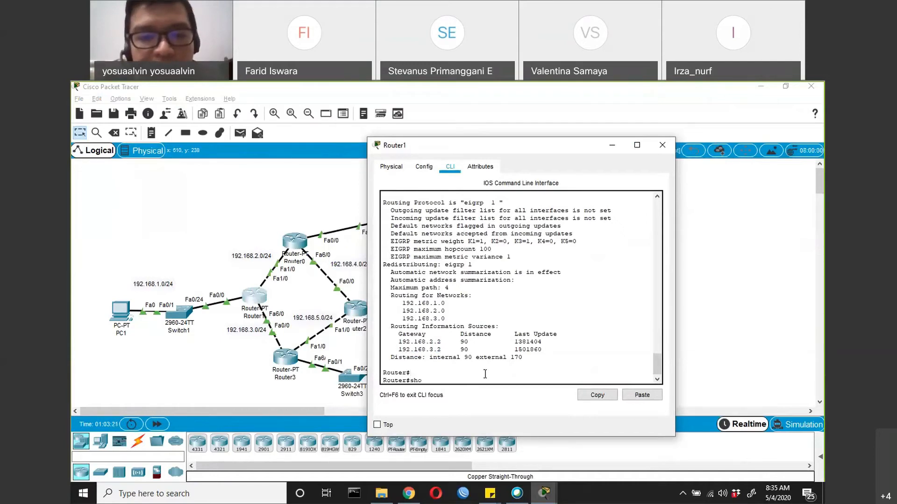
type("w ip ei")
key("Tab")
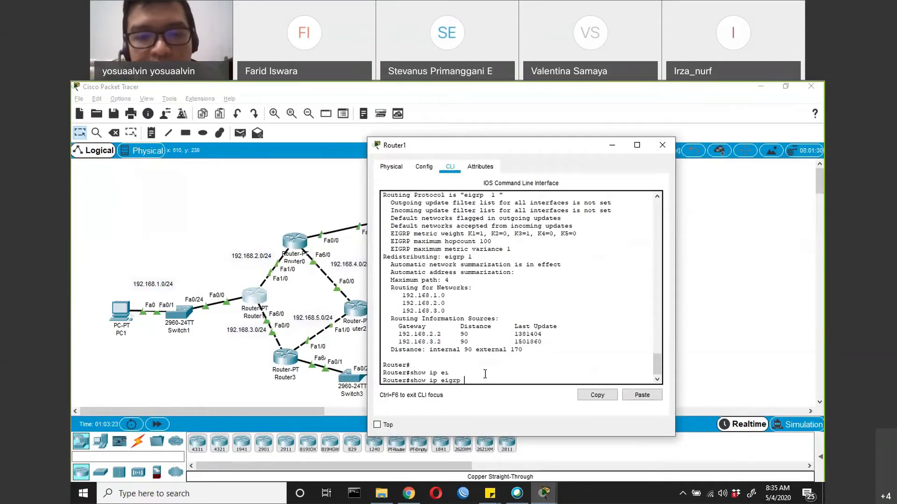
type("to")
key("Tab")
key("Return")
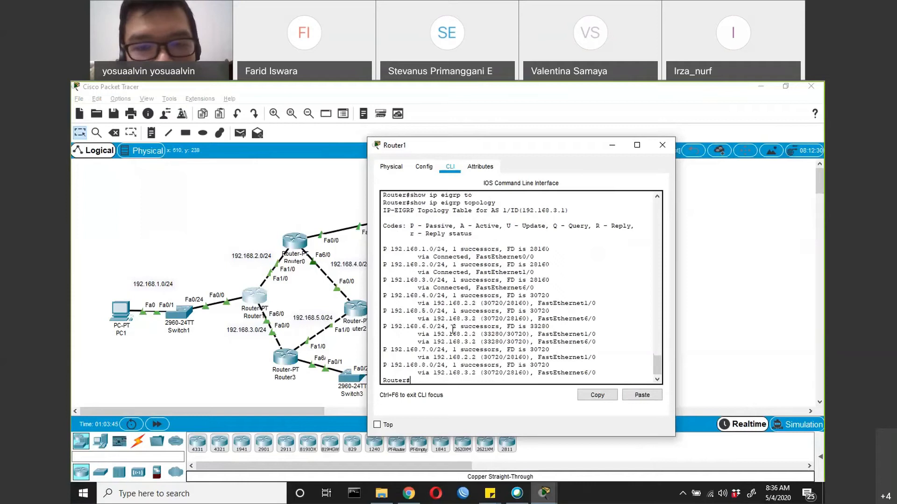
Highlight the successor and feasible distance entry for 192.168.6.0/24 and its path via 192.168.2.2
left_click_drag(452, 328, 547, 325)
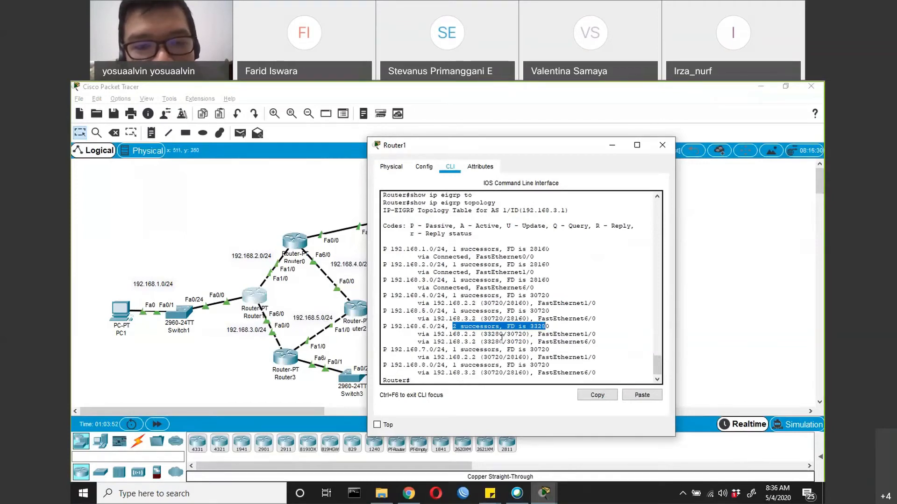
left_click_drag(418, 333, 599, 334)
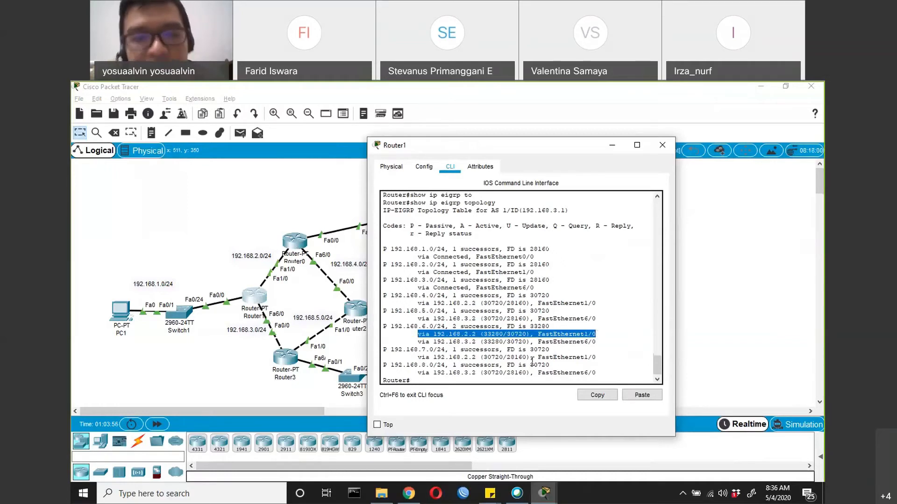
left_click(463, 380)
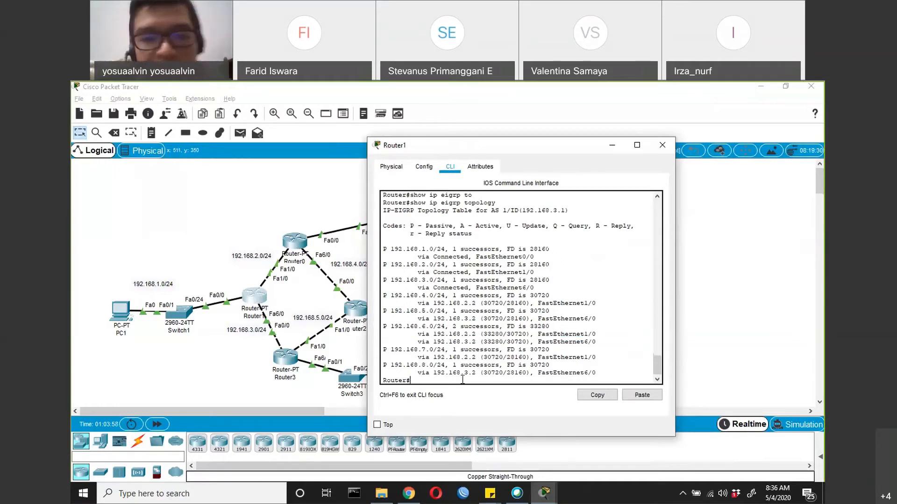
Run sh ip route on Router1 and highlight the EIGRP metric of the 192.168.4.0/24 route
type("sh ip route")
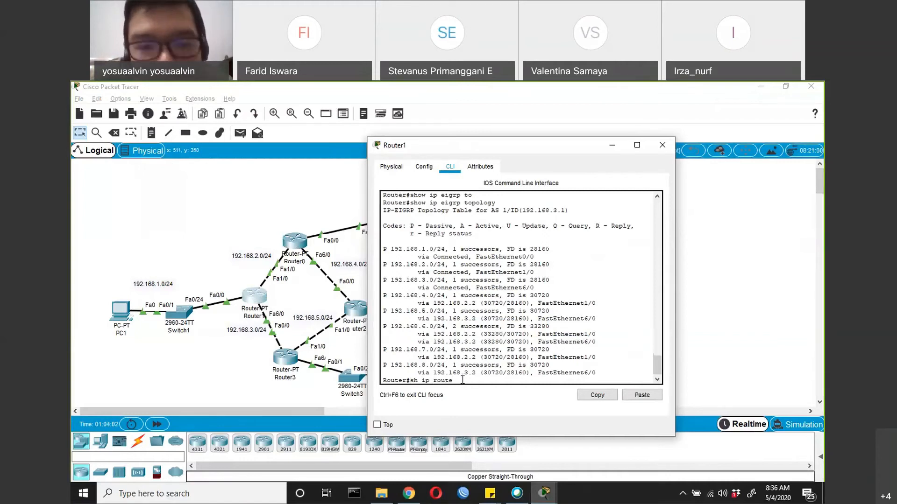
key("Return")
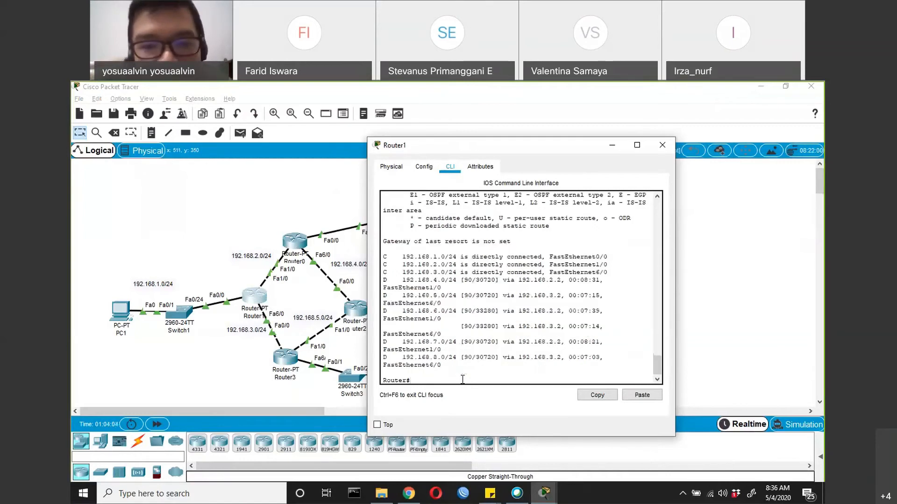
double_click(477, 280)
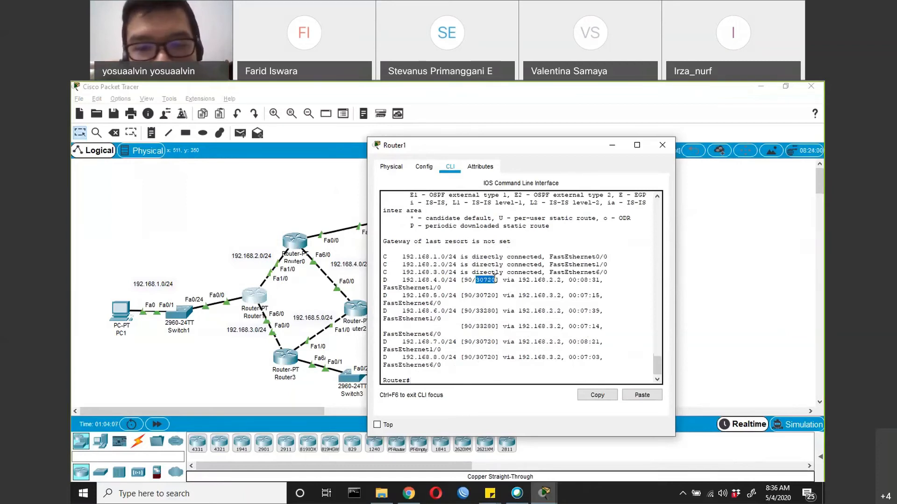
Highlight the administrative distance and metric of the 192.168.4.0/24 route and the metric of the 192.168.5.0/24 route
double_click(468, 281)
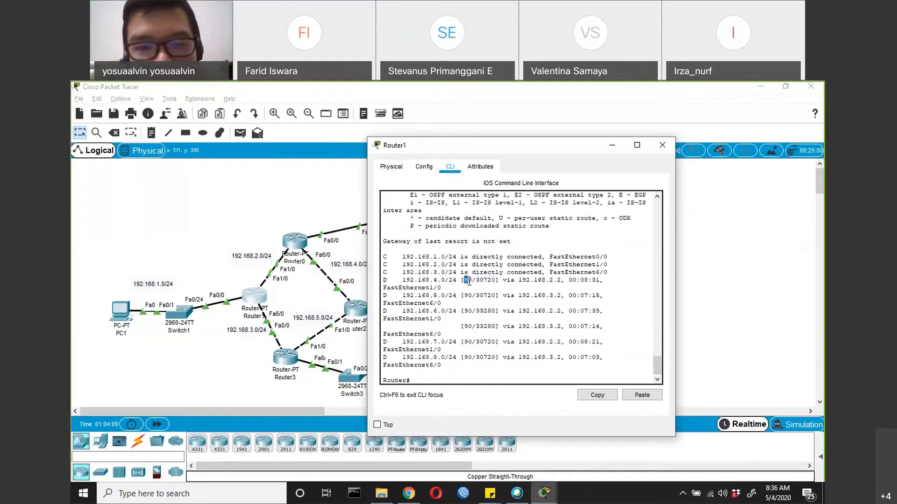
left_click_drag(476, 280, 495, 280)
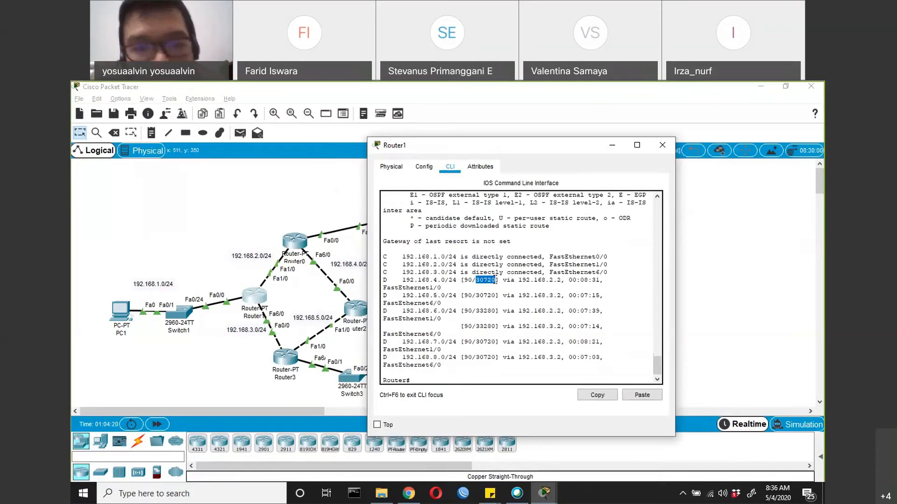
double_click(484, 295)
left_click_drag(502, 297, 503, 297)
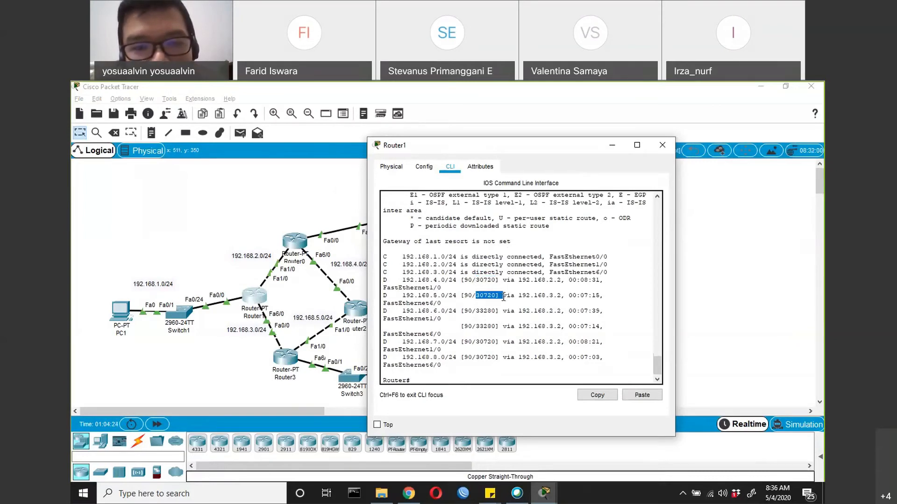
left_click(504, 297)
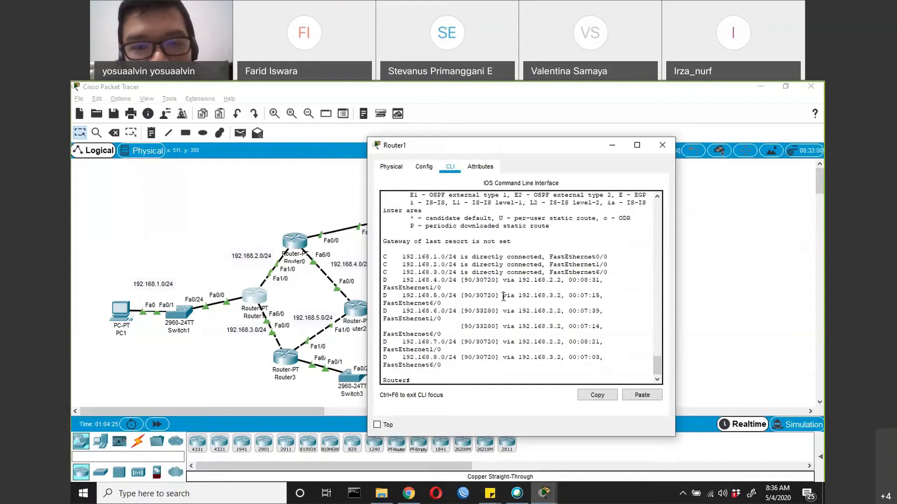
double_click(477, 280)
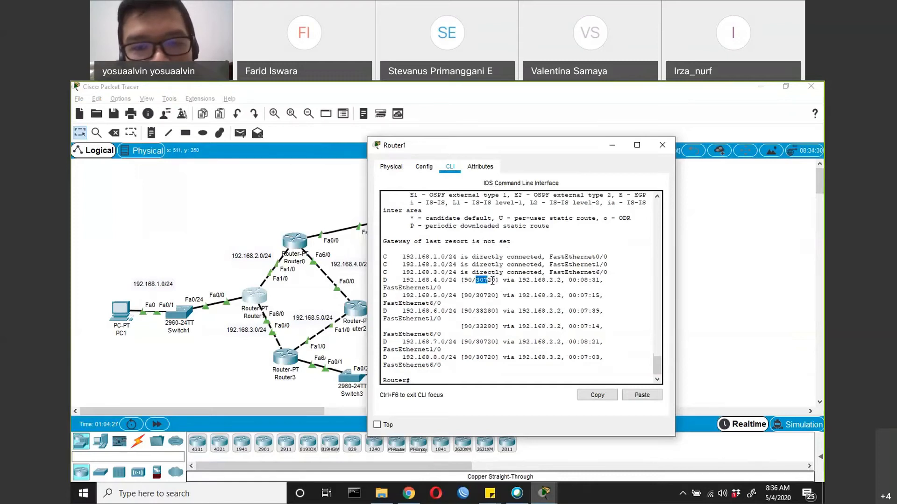
Highlight the EIGRP metrics of the 192.168.6.0/24 and 192.168.8.0/24 routes, ending on 192.168.6.0/24
left_click_drag(476, 311, 495, 313)
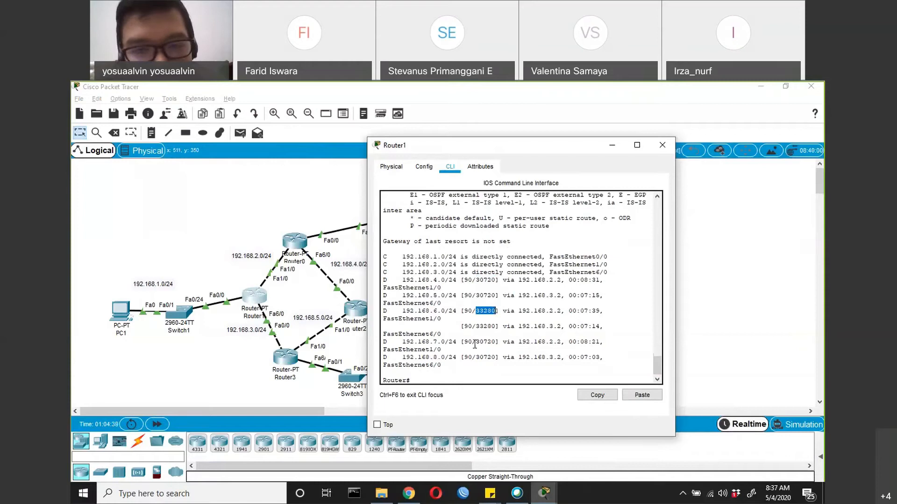
left_click_drag(475, 342, 495, 357)
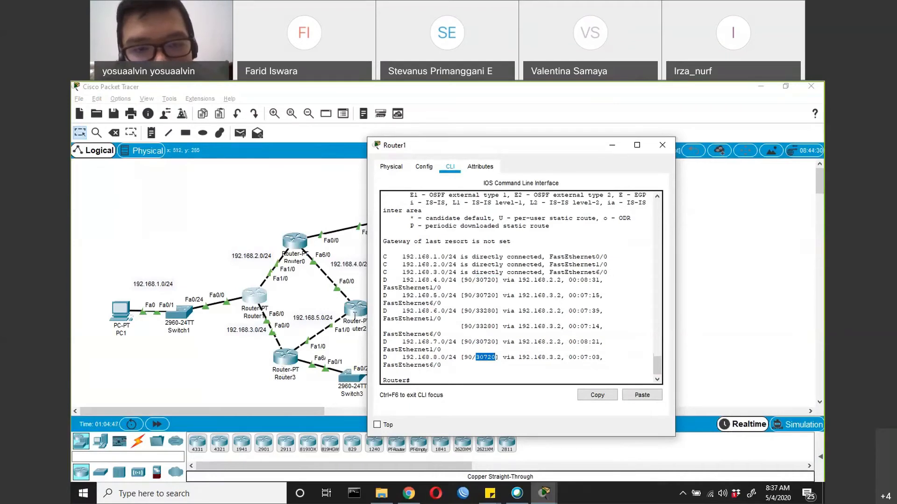
left_click(476, 309)
left_click_drag(476, 309, 498, 309)
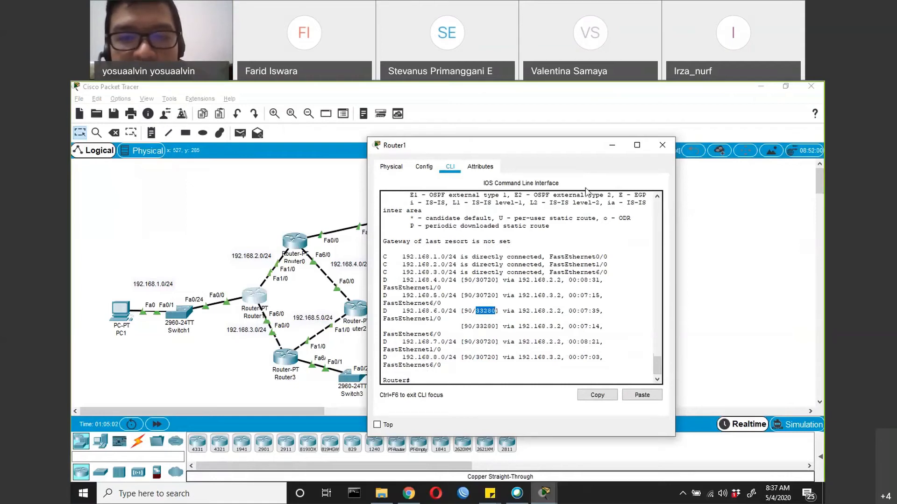
Close Router1's window and open PC3's configuration window
left_click_drag(579, 145, 500, 185)
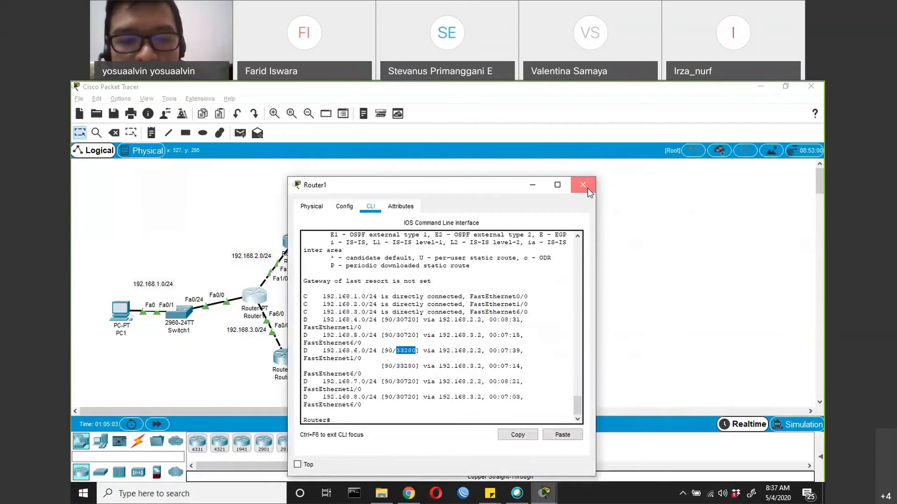
left_click(587, 190)
left_click(425, 374)
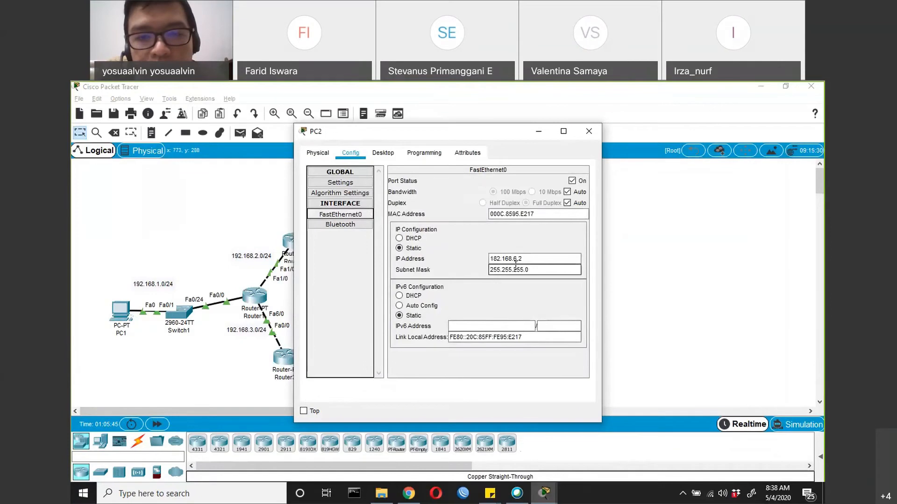
left_click(497, 259)
key("BackSpace")
type("9")
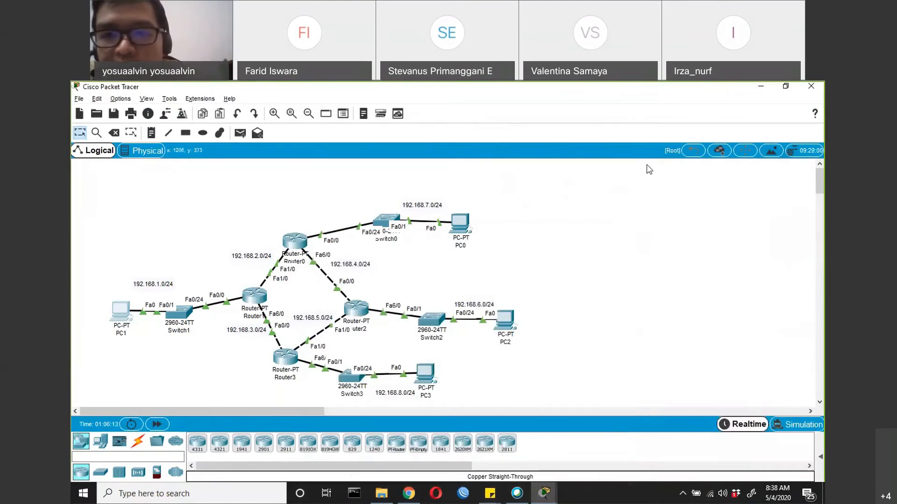
Switch to Simulation mode and add a simple PDU from PC1 to PC2
left_click(516, 494)
left_click(797, 424)
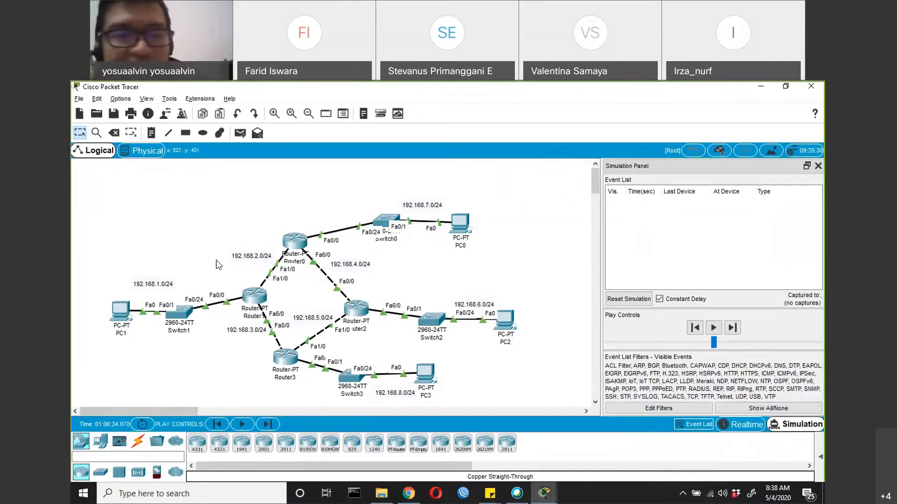
left_click(240, 134)
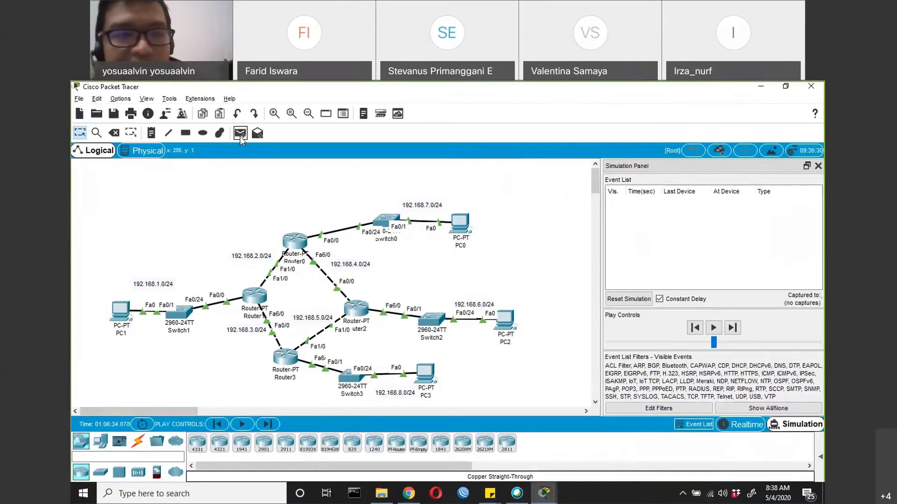
left_click(117, 311)
left_click(505, 321)
Step the simulation forward one event at a time until the packet reaches PC2 and its reply returns to PC1
left_click(266, 424)
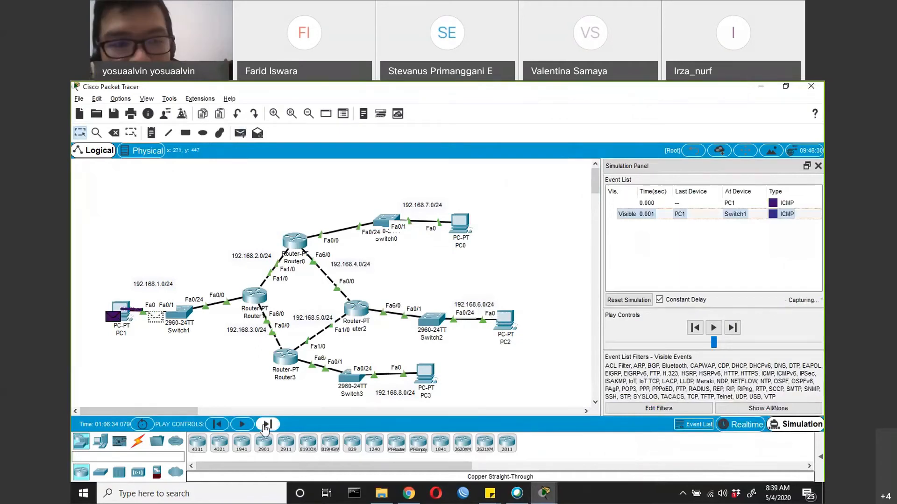
left_click(265, 426)
left_click(265, 425)
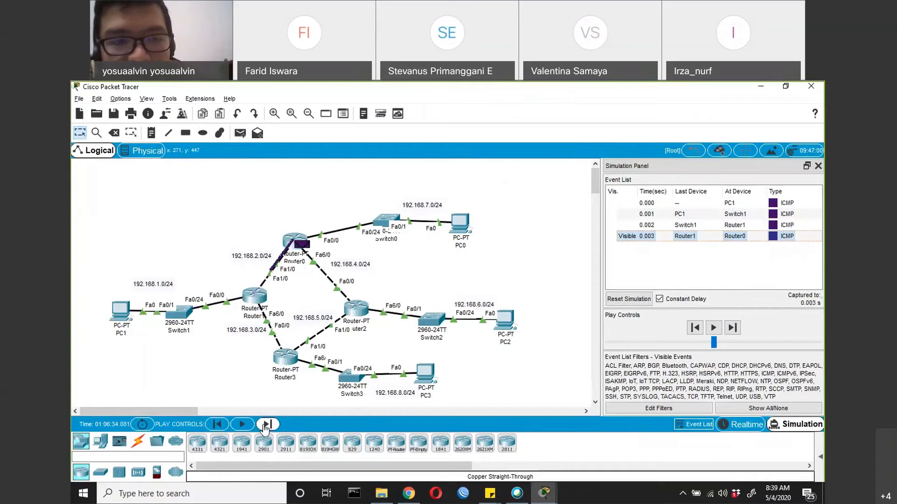
left_click(265, 426)
left_click(266, 426)
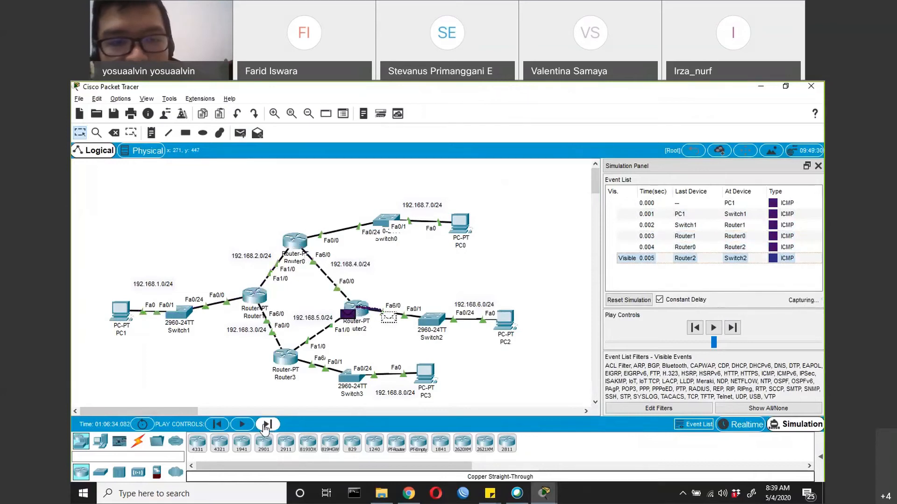
left_click(265, 426)
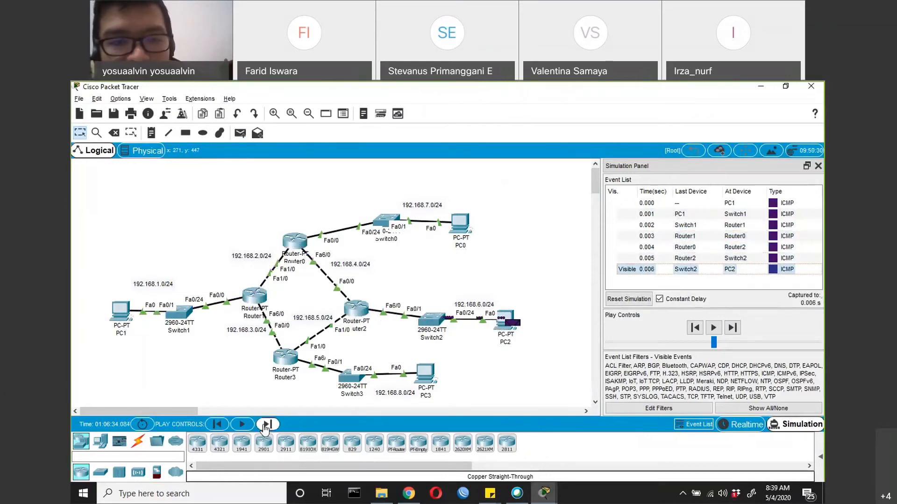
left_click(265, 425)
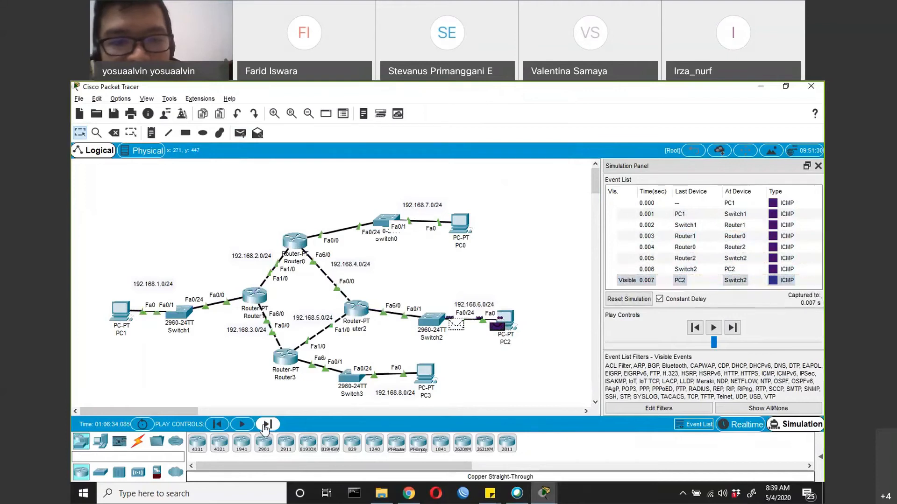
left_click(265, 425)
left_click(265, 425)
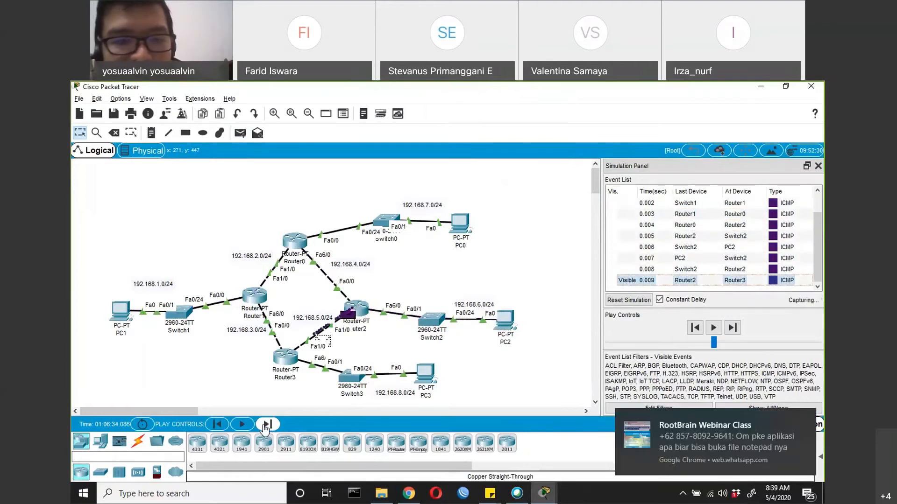
left_click(265, 425)
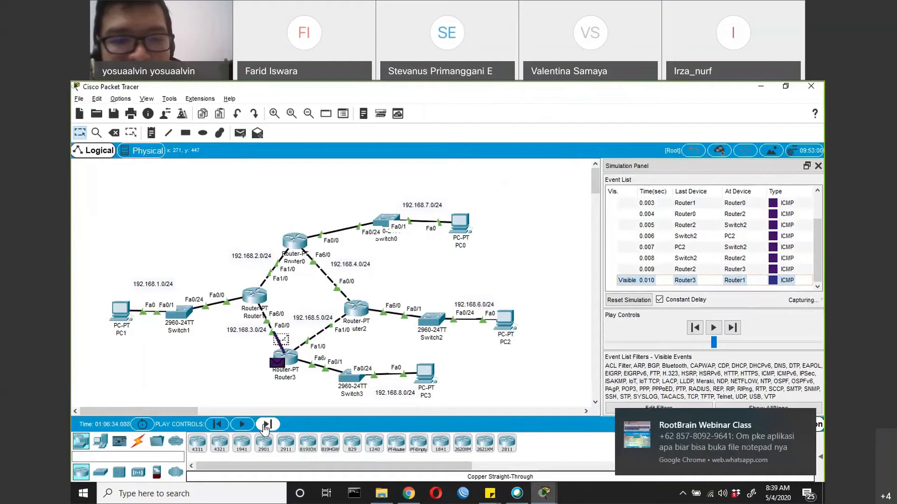
left_click(265, 425)
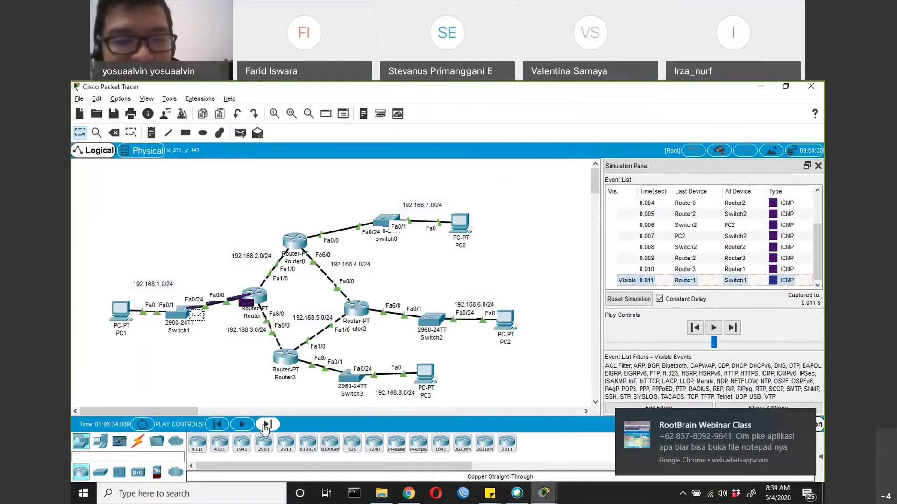
left_click(266, 425)
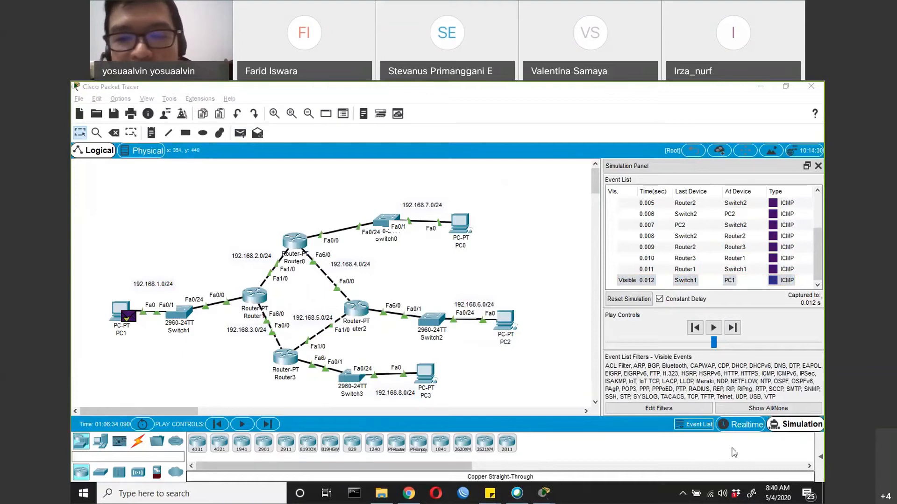
Reveal the PDU list, delete the finished scenario, and add a fresh simple PDU from PC1 to PC2
left_click_drag(815, 452, 468, 452)
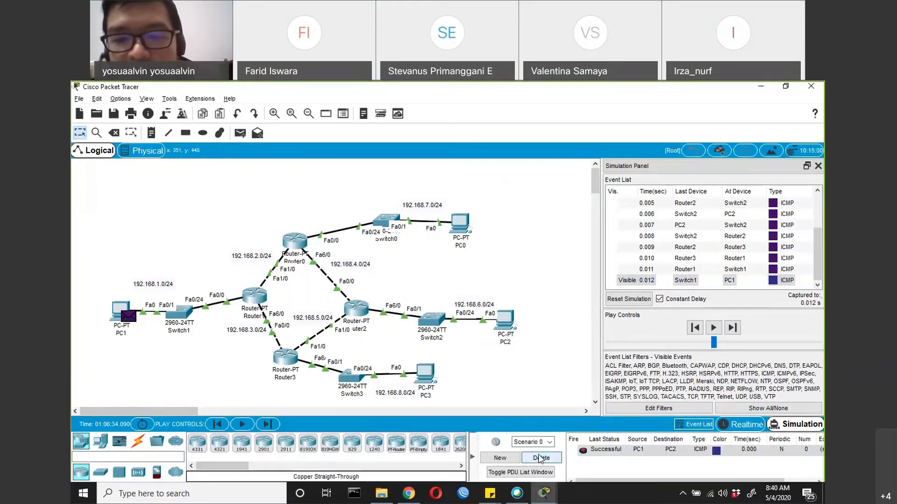
left_click(541, 457)
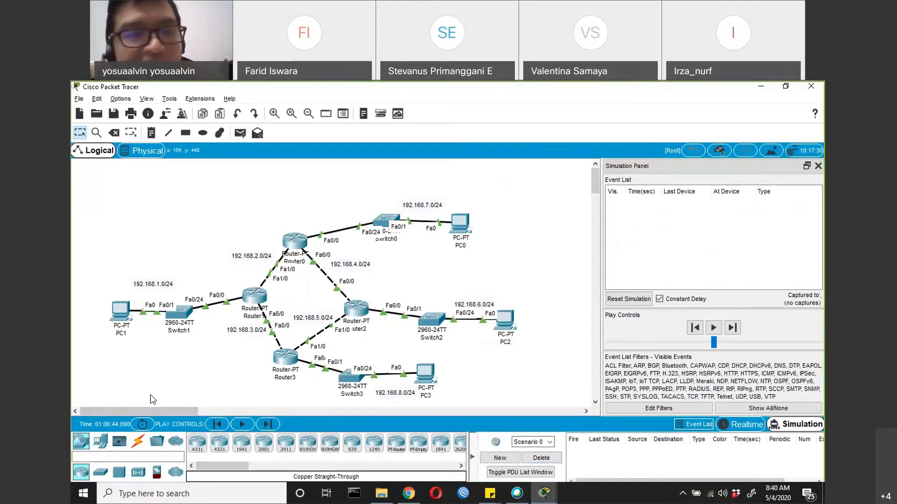
left_click(239, 134)
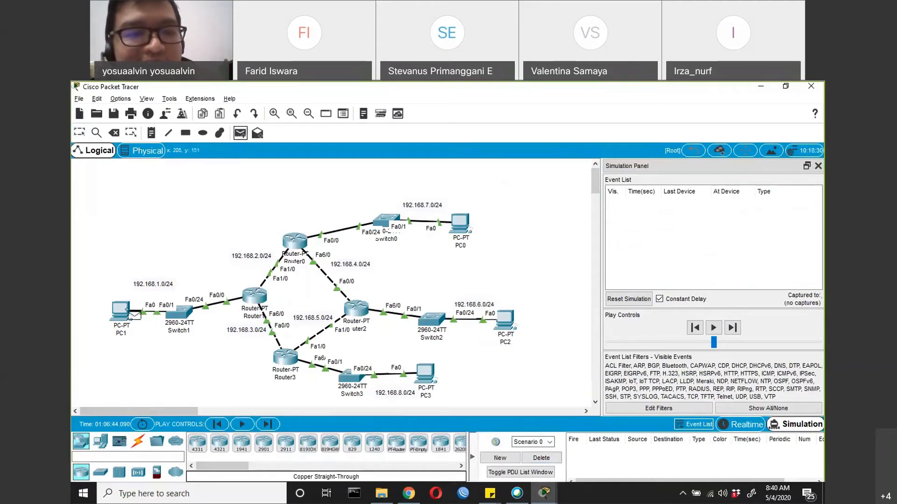
left_click(128, 312)
left_click(505, 321)
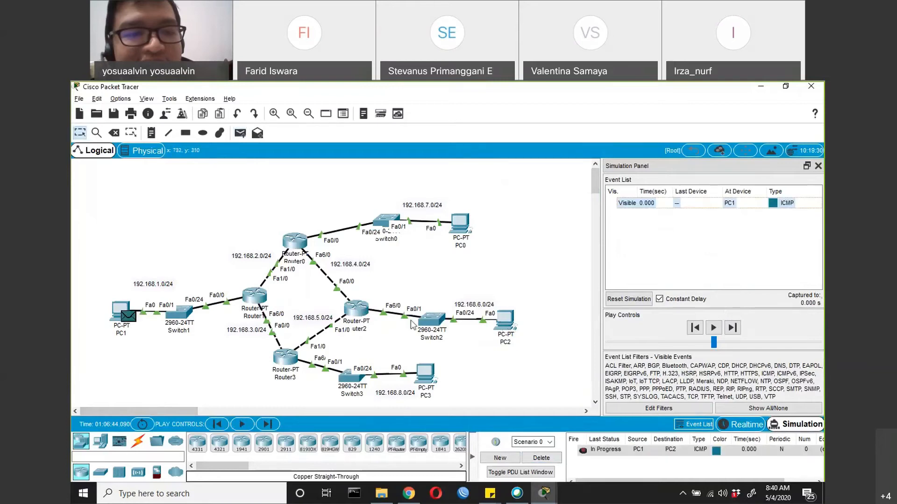
Step the new PC1-to-PC2 PDU through the simulation one event at a time until its reply returns to PC1
left_click(270, 426)
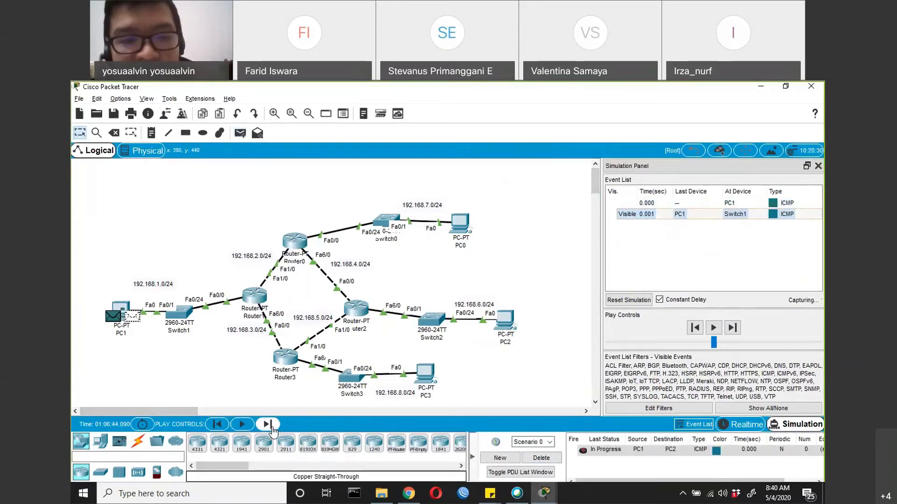
left_click(267, 425)
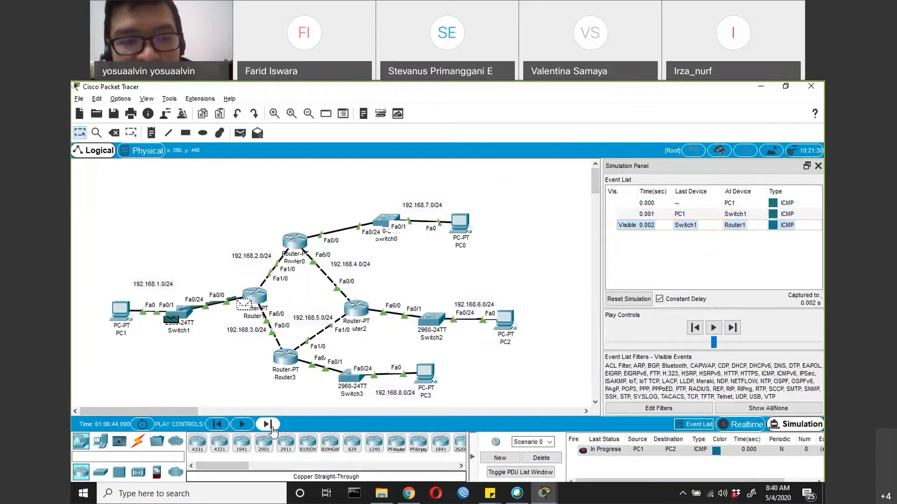
left_click(267, 424)
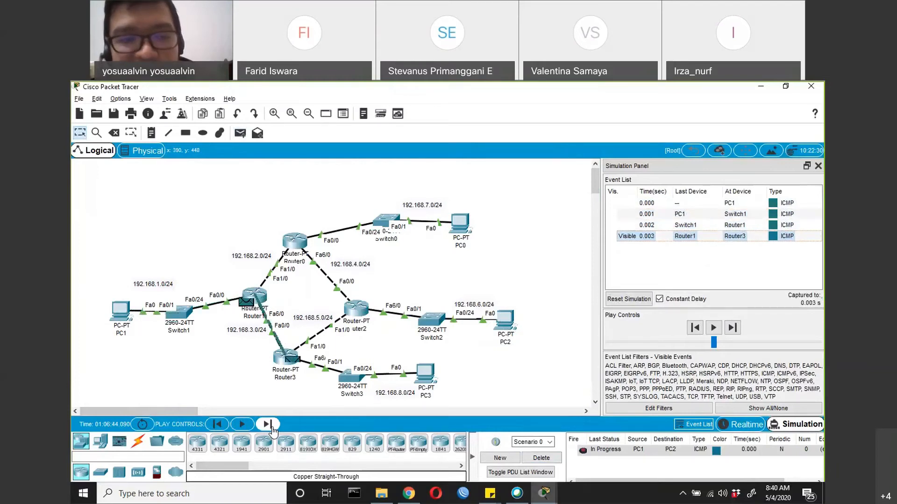
left_click(273, 428)
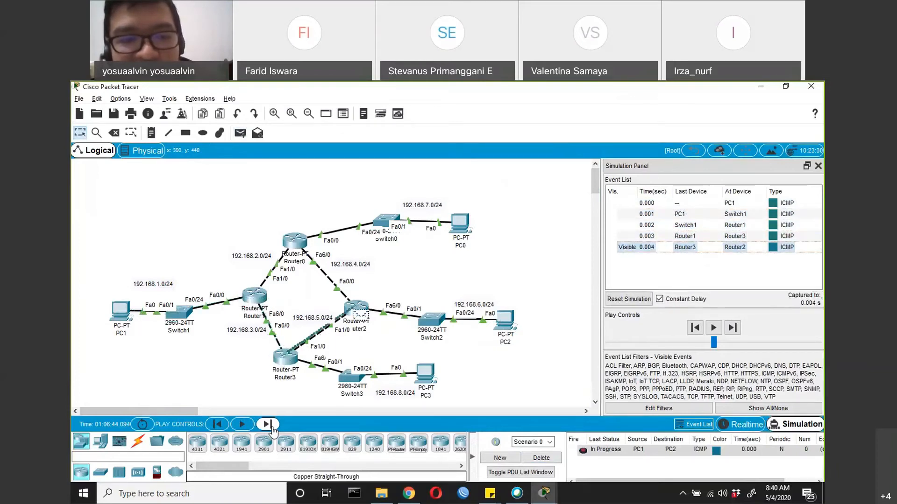
left_click(268, 425)
left_click(268, 425)
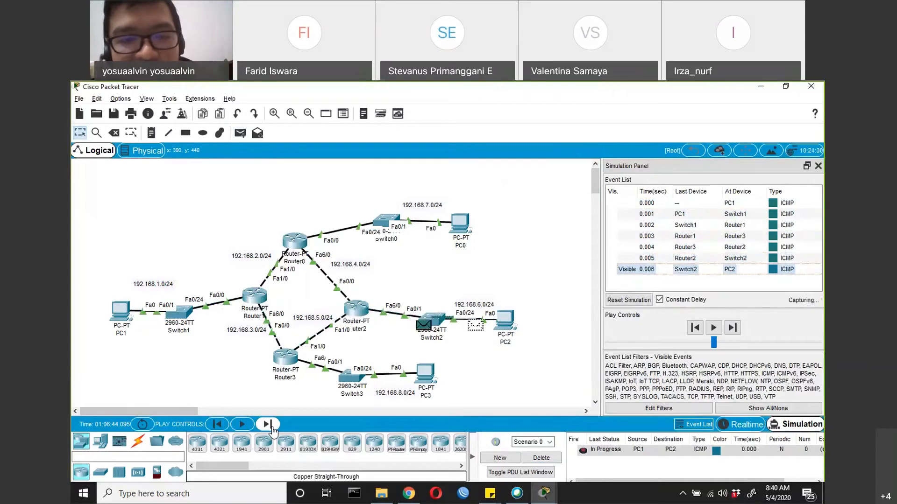
left_click(267, 425)
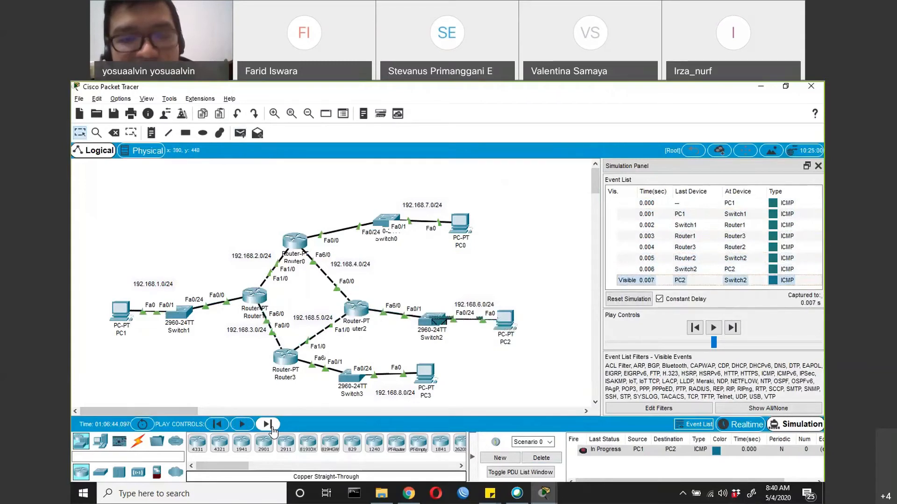
left_click(267, 424)
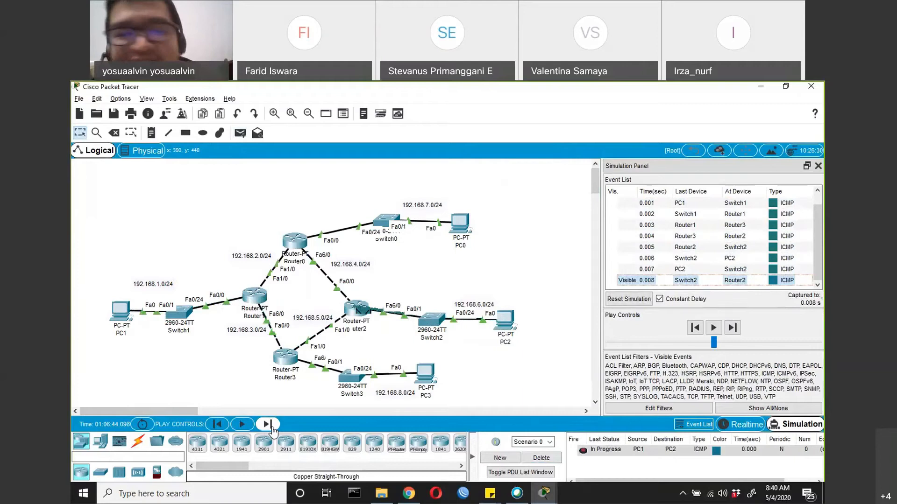
left_click(267, 424)
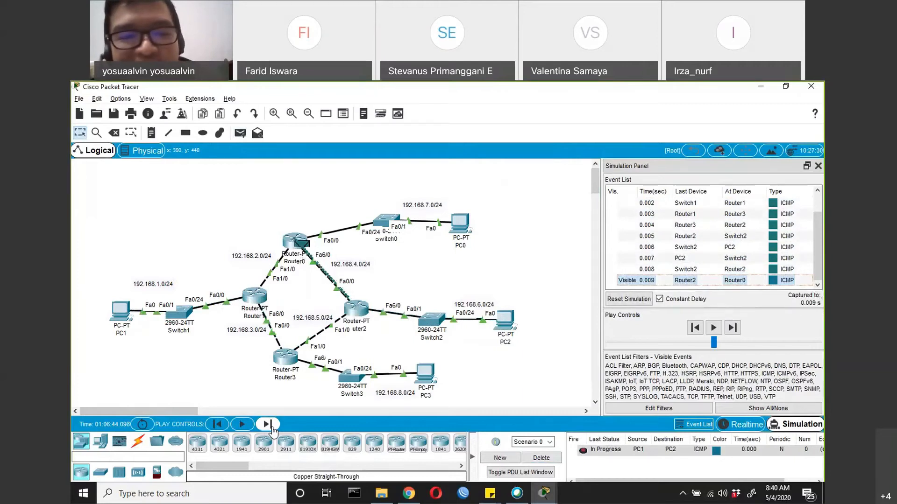
left_click(267, 425)
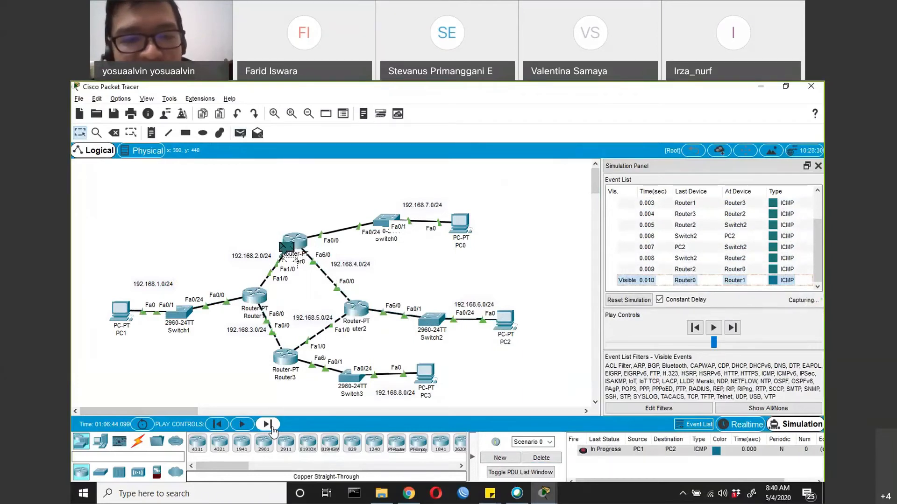
left_click(267, 425)
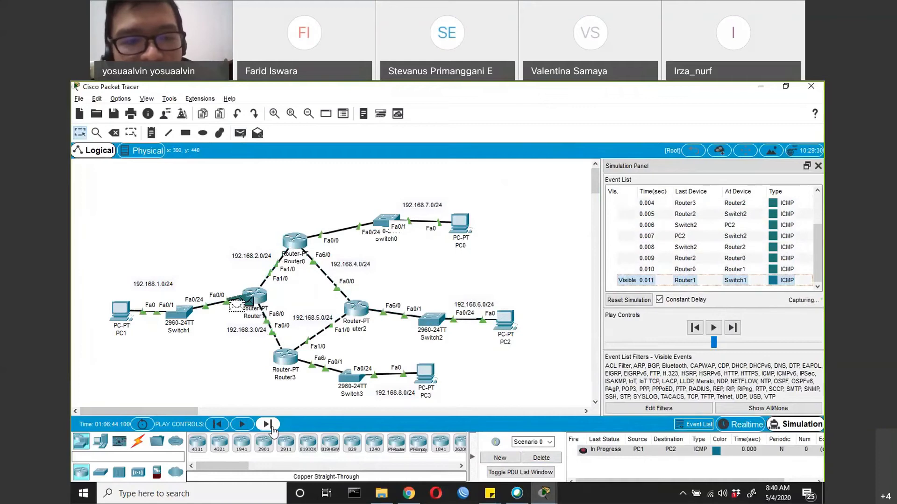
left_click(267, 424)
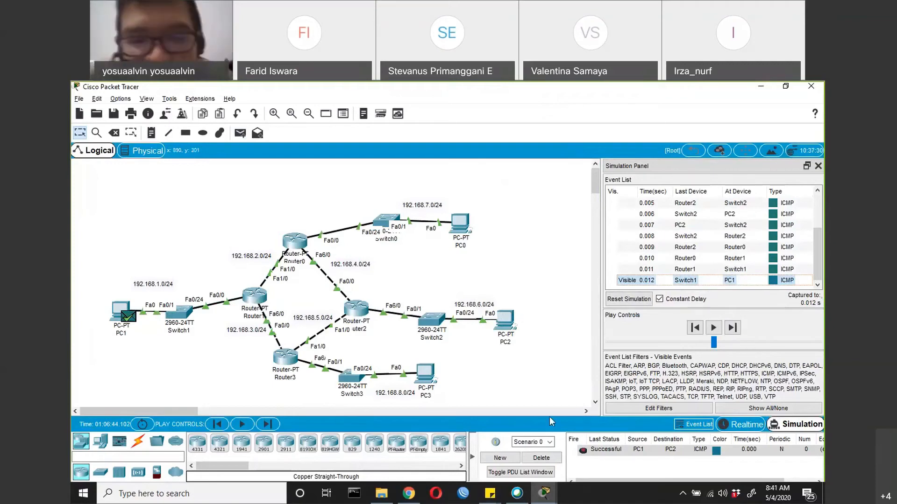
Delete the completed scenario and add another simple PDU from PC1 to PC2
left_click(541, 459)
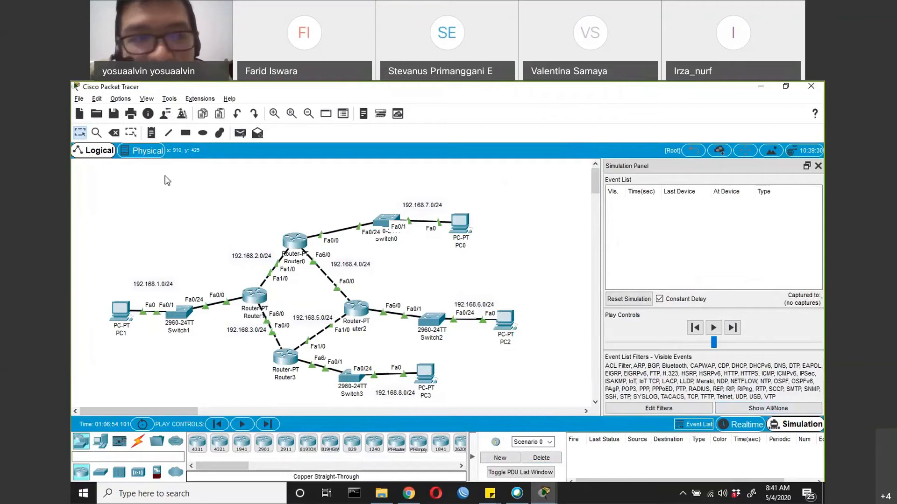
left_click(240, 133)
left_click(121, 310)
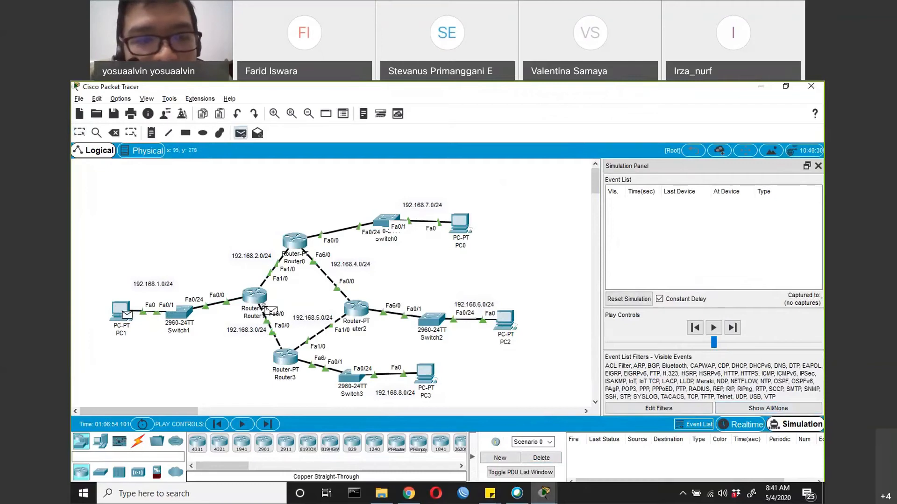
left_click(495, 333)
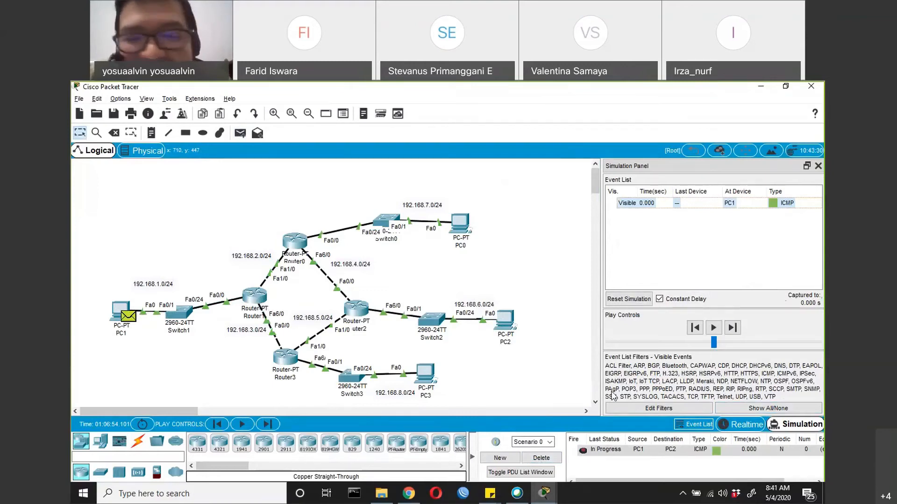
Advance the simulation event by event until the packet reaches PC2 and the reply arrives back at PC1
left_click(266, 425)
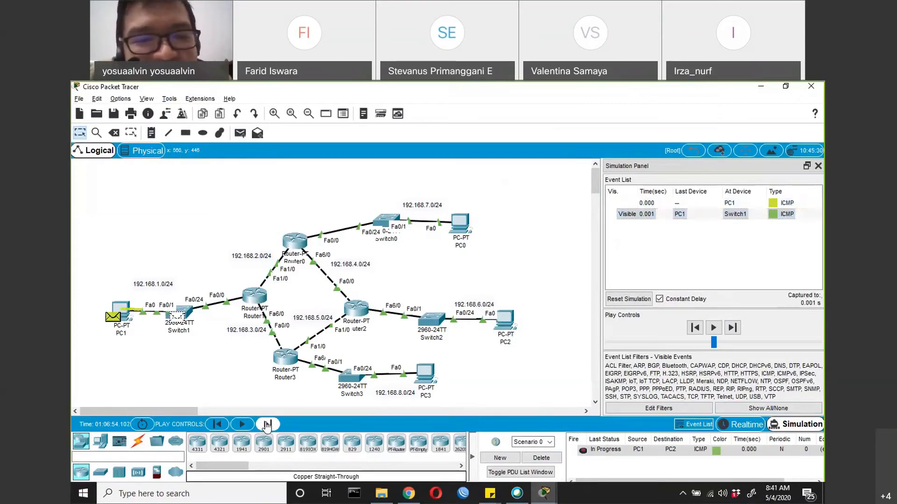
left_click(266, 425)
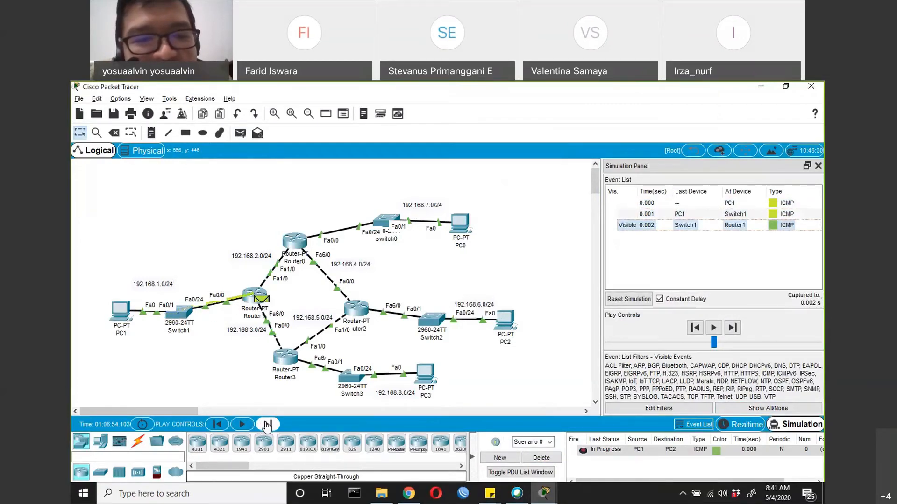
left_click(267, 425)
left_click(267, 425)
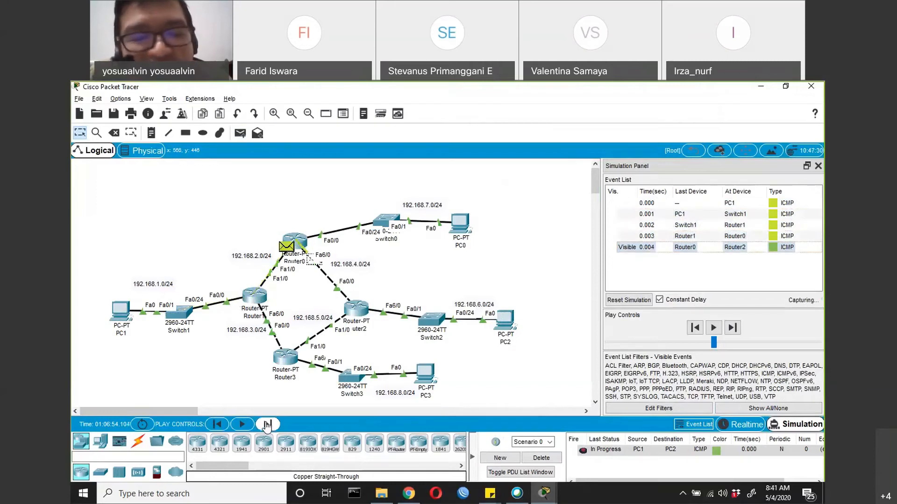
left_click(267, 425)
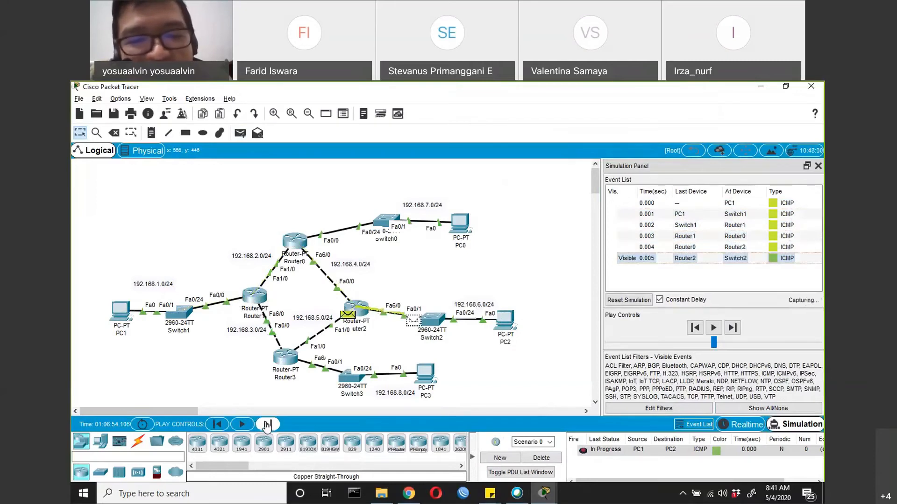
left_click(267, 425)
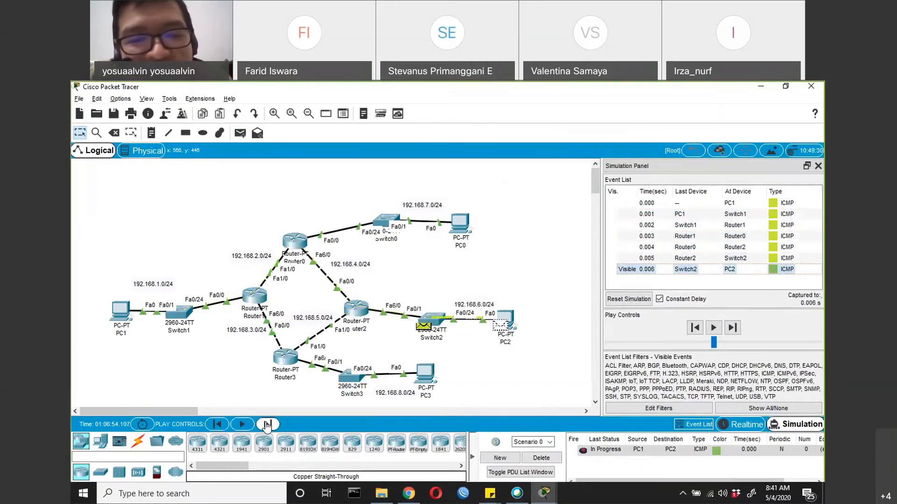
left_click(266, 425)
left_click(267, 425)
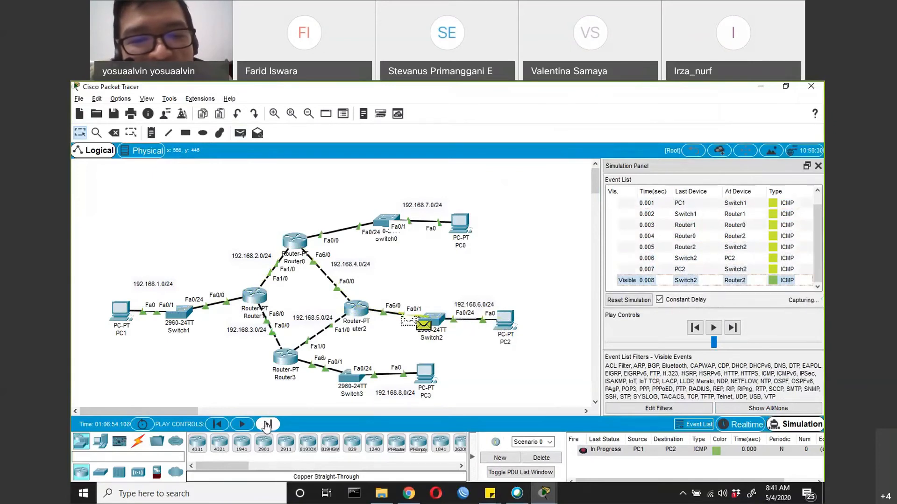
left_click(266, 425)
left_click(267, 425)
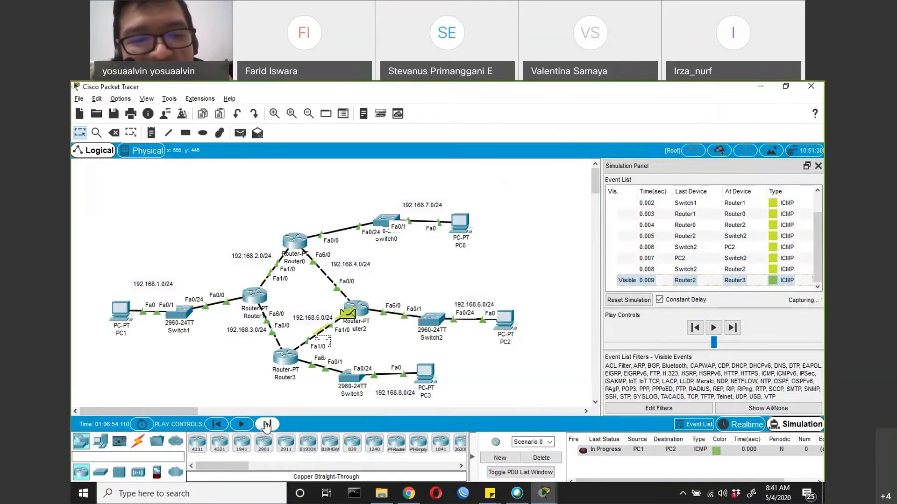
left_click(267, 425)
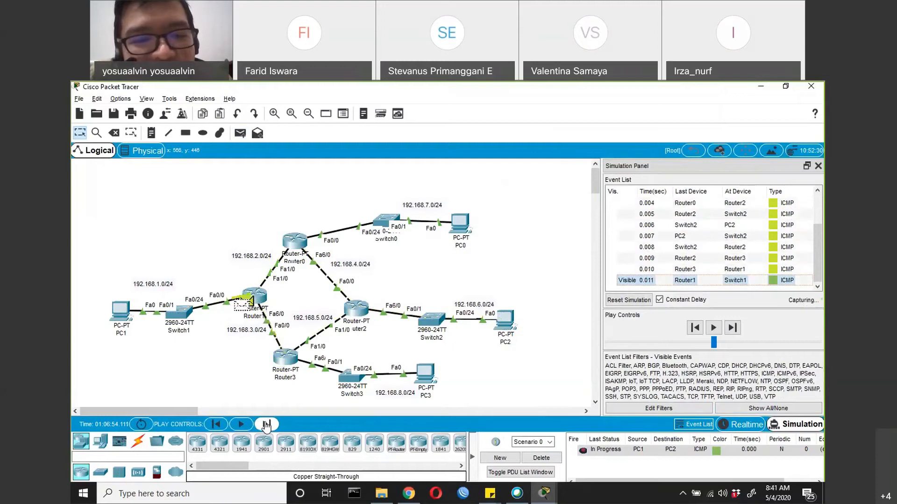
left_click(266, 425)
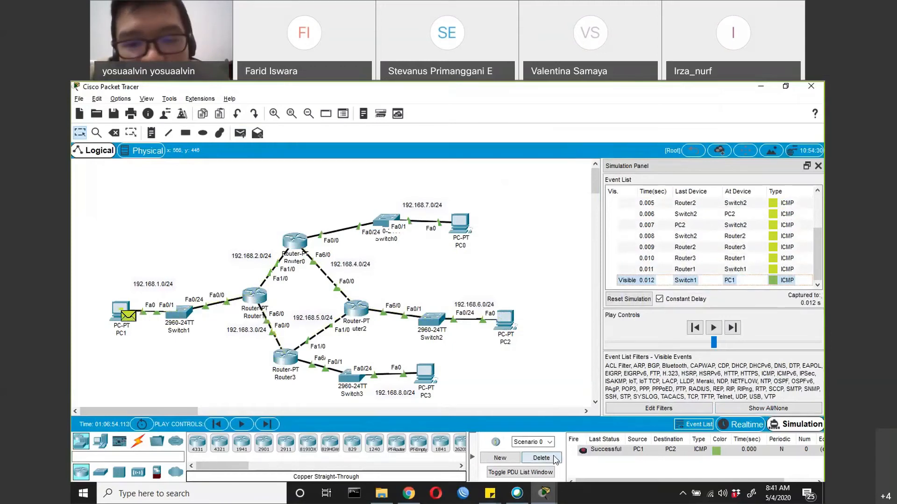
Clear the finished scenario again and create a new simple PDU from PC1 to PC2
left_click(542, 458)
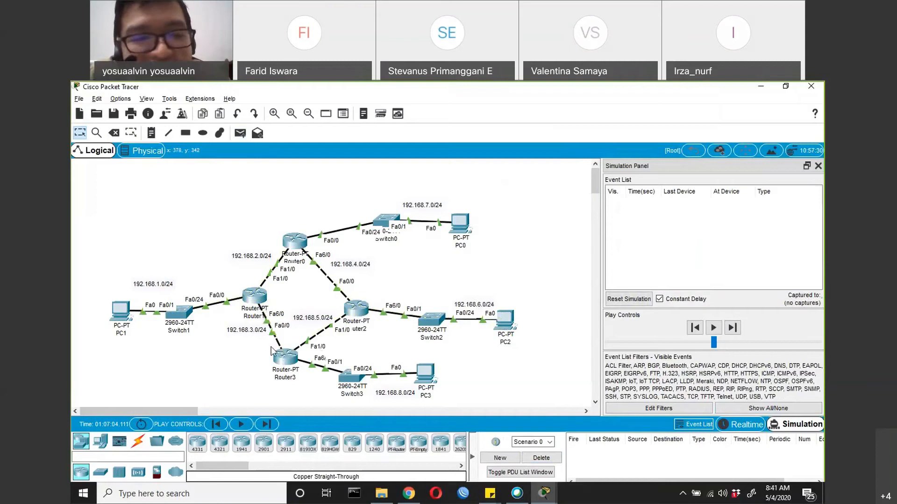
left_click(239, 134)
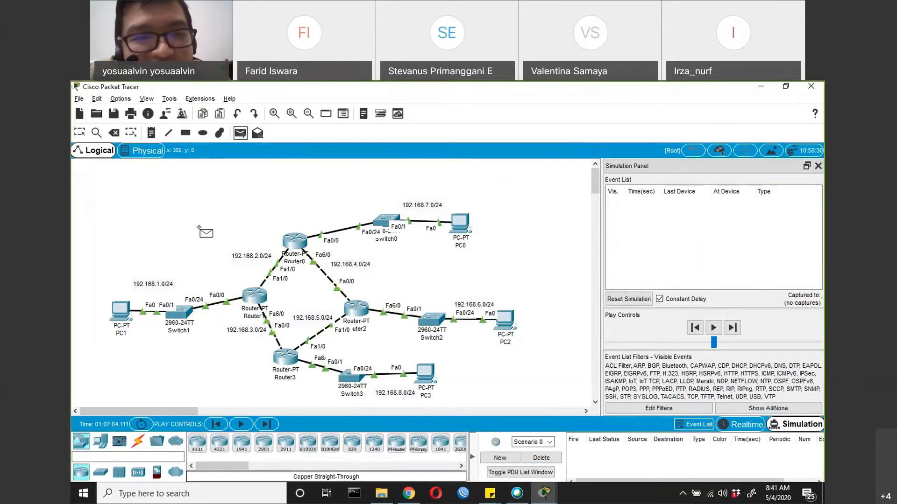
left_click(125, 319)
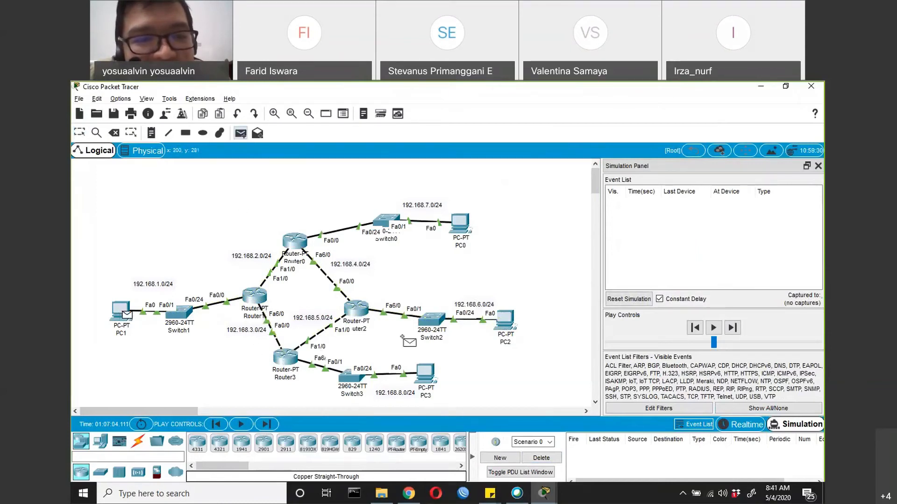
left_click(508, 327)
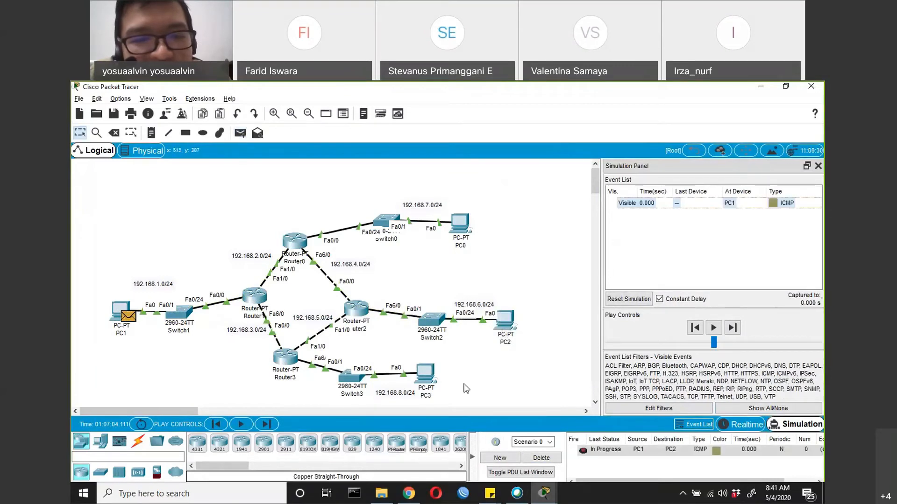
Step the PC1-to-PC2 PDU through the simulation until its reply returns to PC1, and delete the finished scenario
left_click(266, 424)
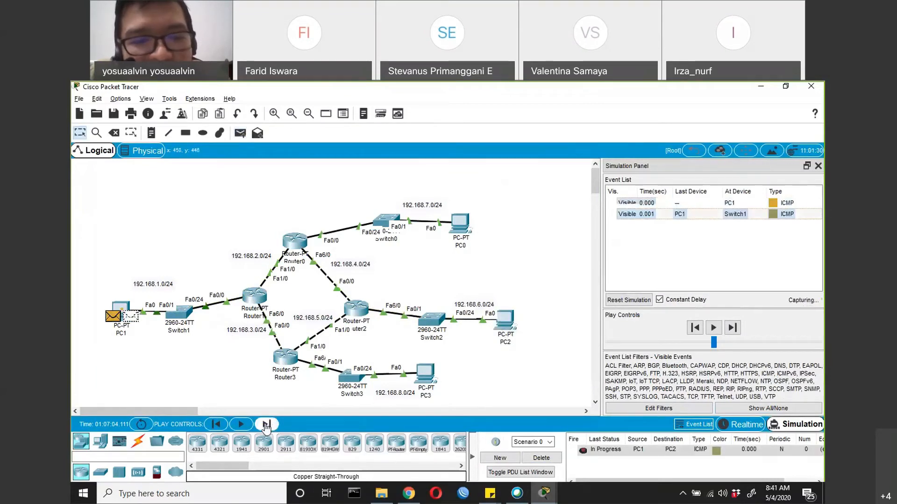
left_click(266, 424)
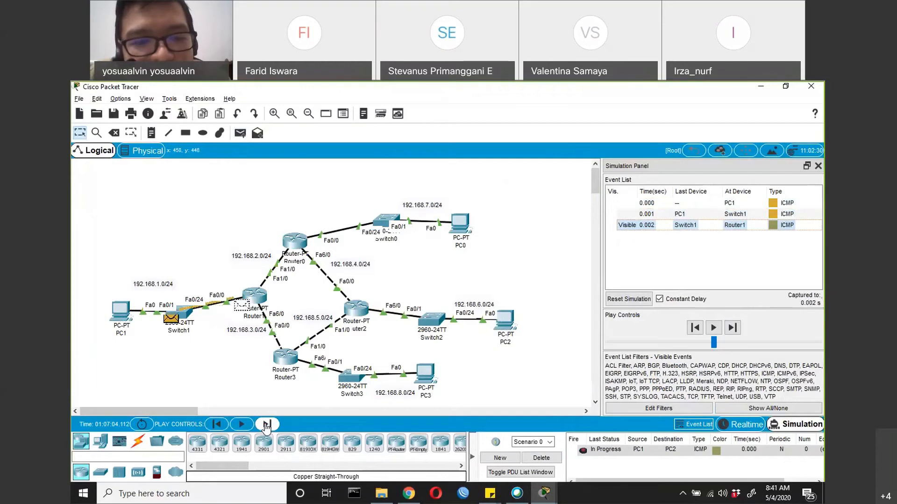
left_click(266, 424)
left_click(266, 424)
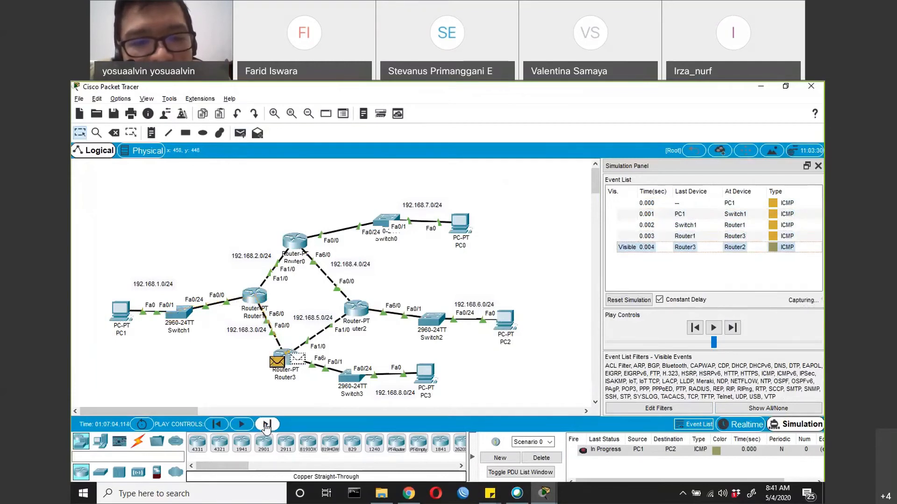
left_click(266, 424)
left_click(267, 425)
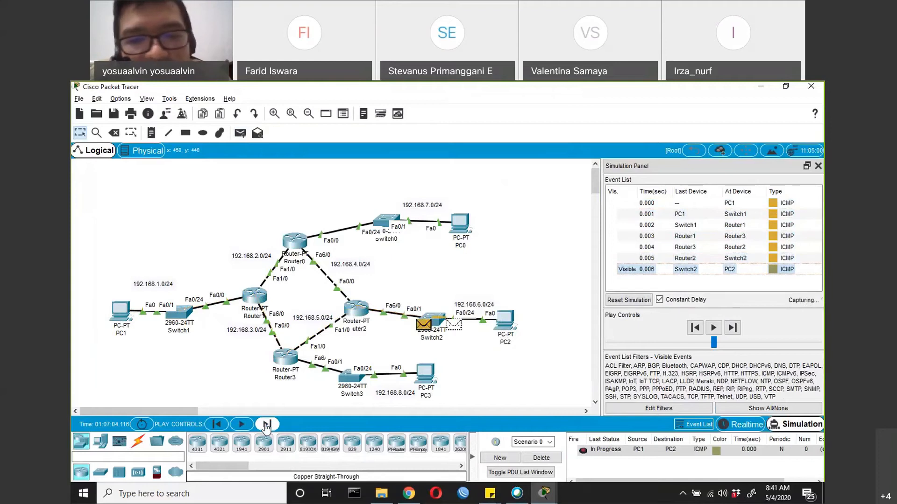
left_click(266, 424)
left_click(267, 424)
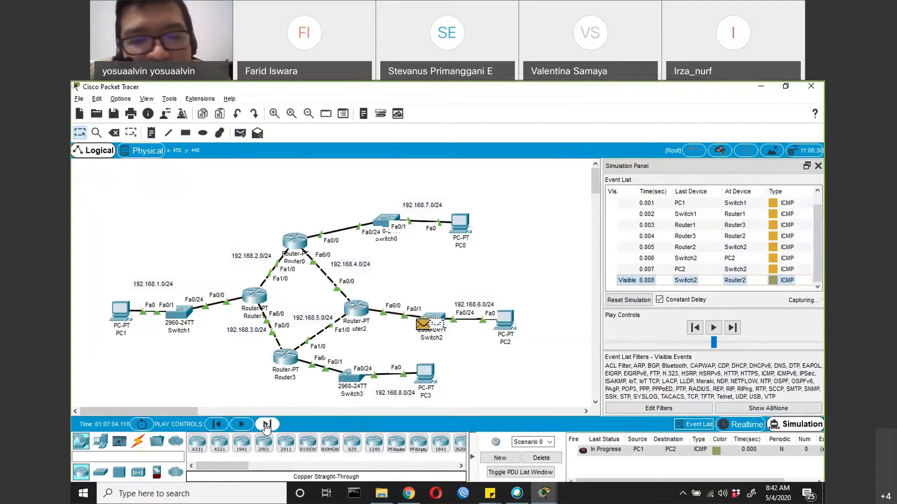
left_click(266, 424)
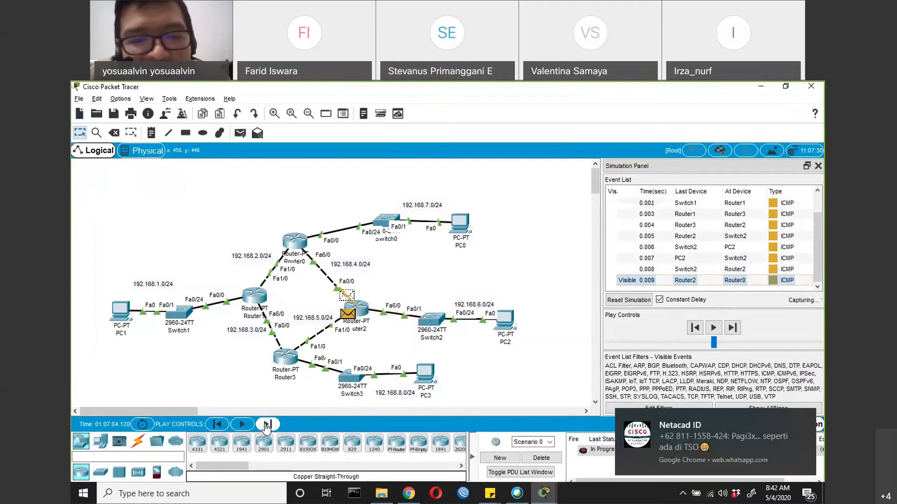
left_click(266, 424)
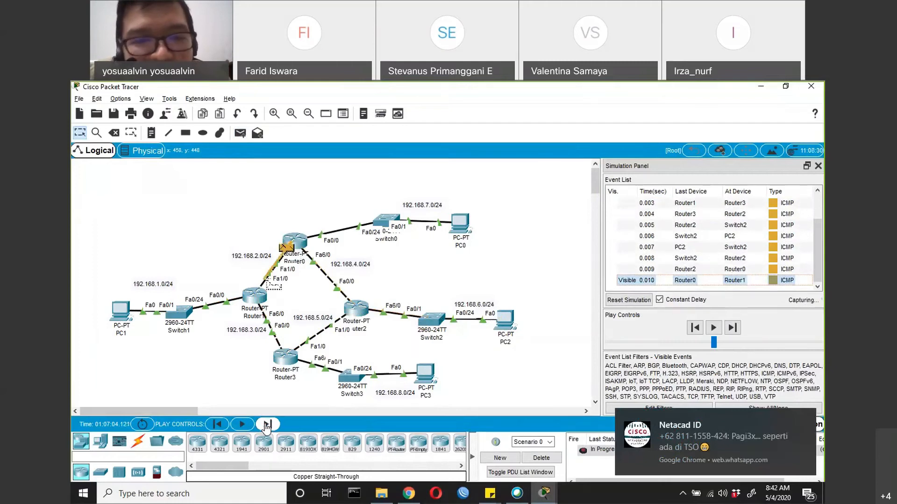
left_click(266, 424)
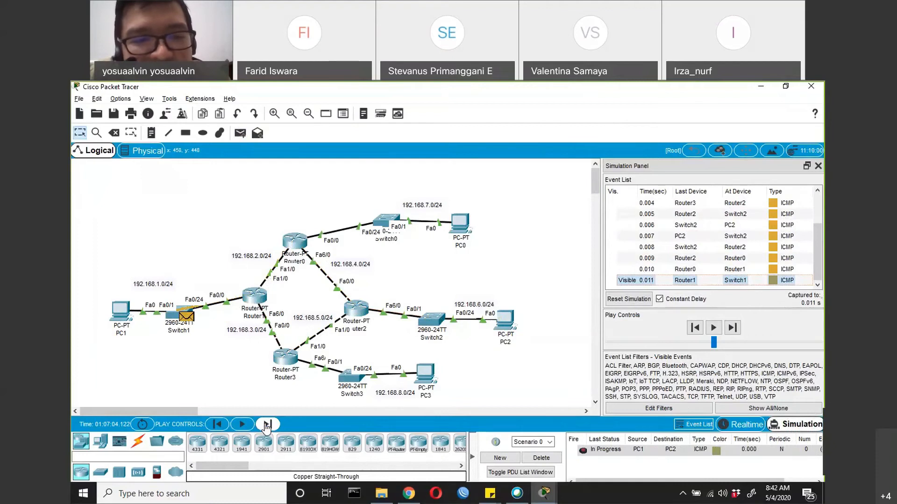
left_click(266, 424)
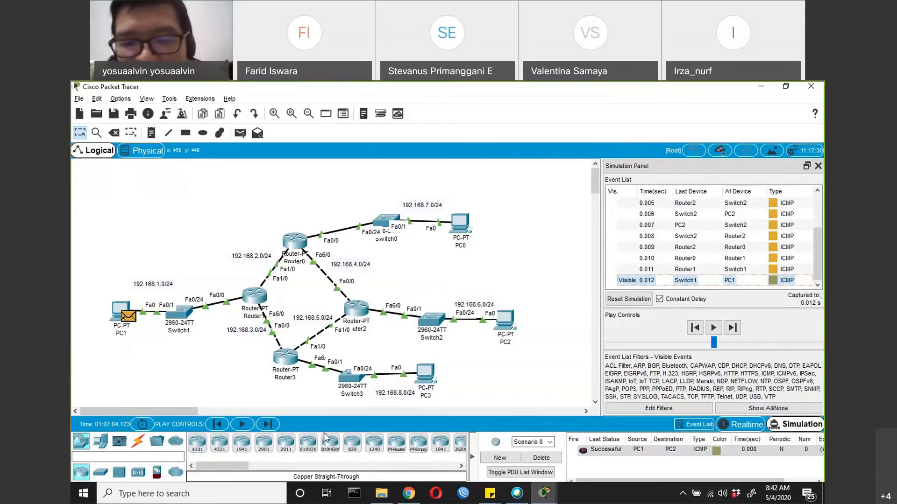
left_click(542, 458)
left_click(806, 396)
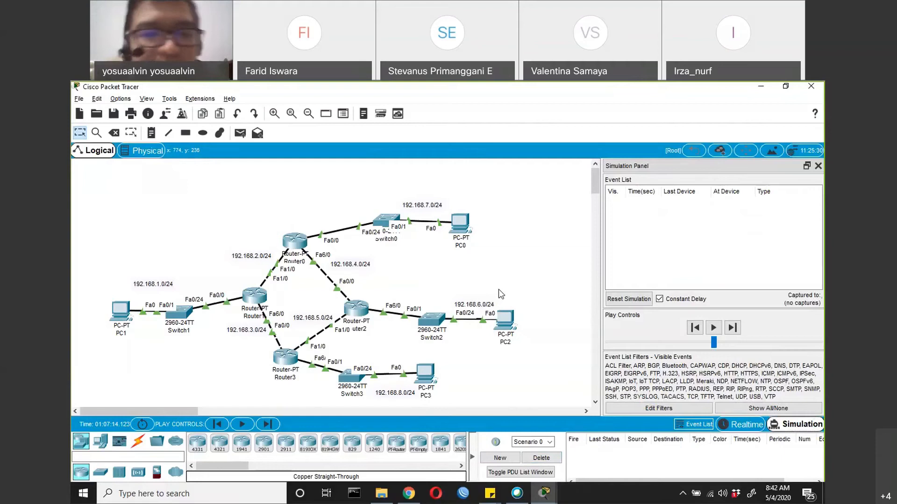
Open Router1's command line beside the topology and display its routing table with sh ip route
left_click(252, 300)
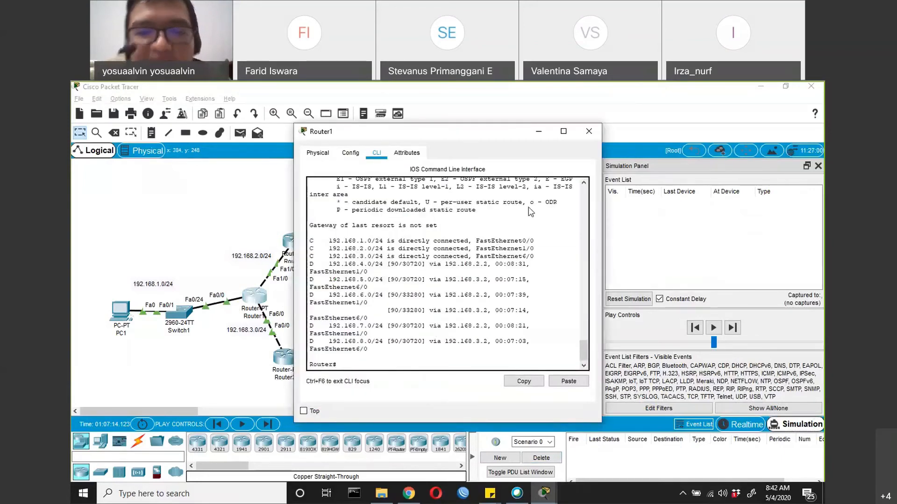
left_click_drag(375, 132, 529, 207)
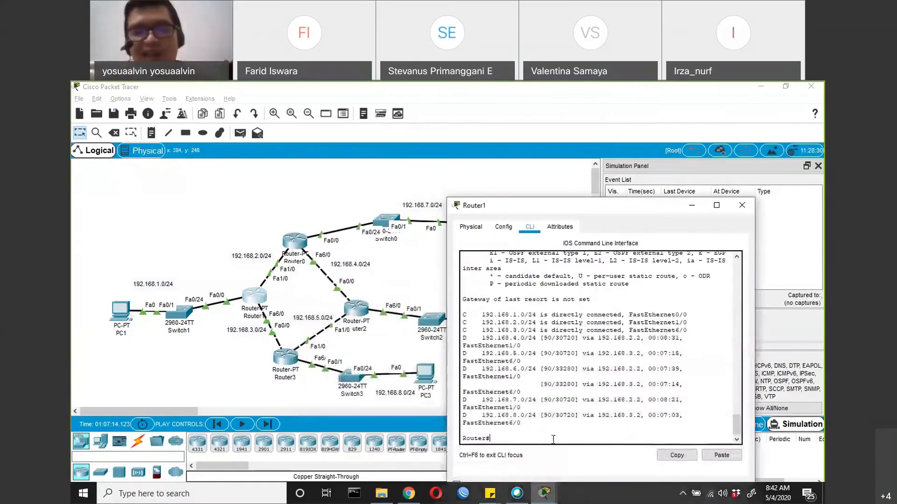
type("sh ip route")
key("Return")
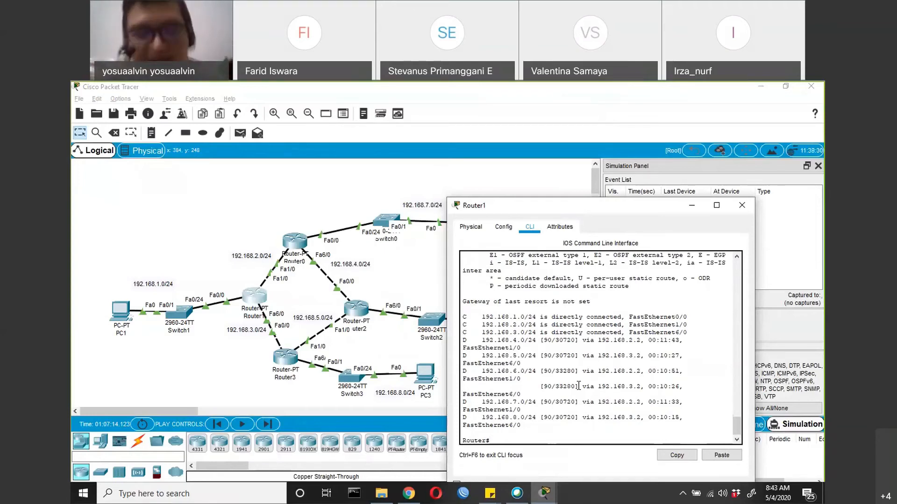
Enter global configuration on Router1 and go into the configuration of interface fa1/0
type("conf t")
key("Return")
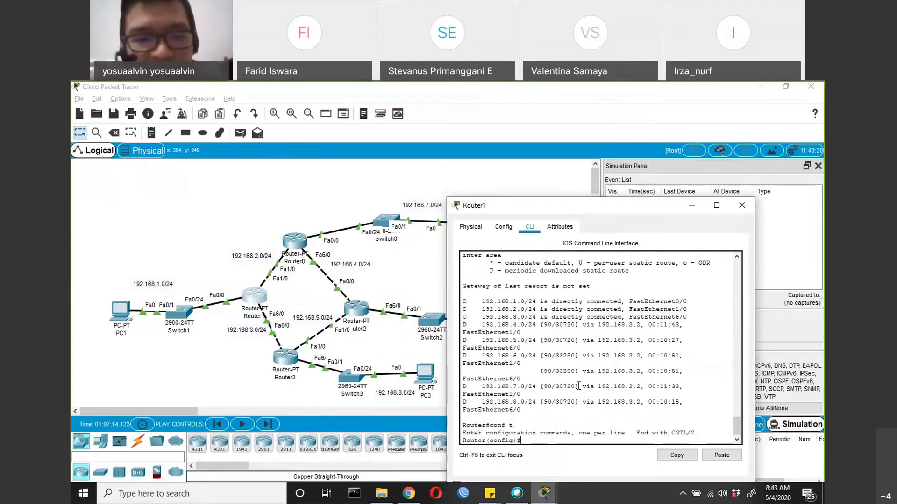
type("in")
key("Tab")
type("fa1/0")
key("Return")
Check the allowed bandwidth range and set the bandwidth of Router1's fa1/0 interface to 10000 kilobits
type("ba")
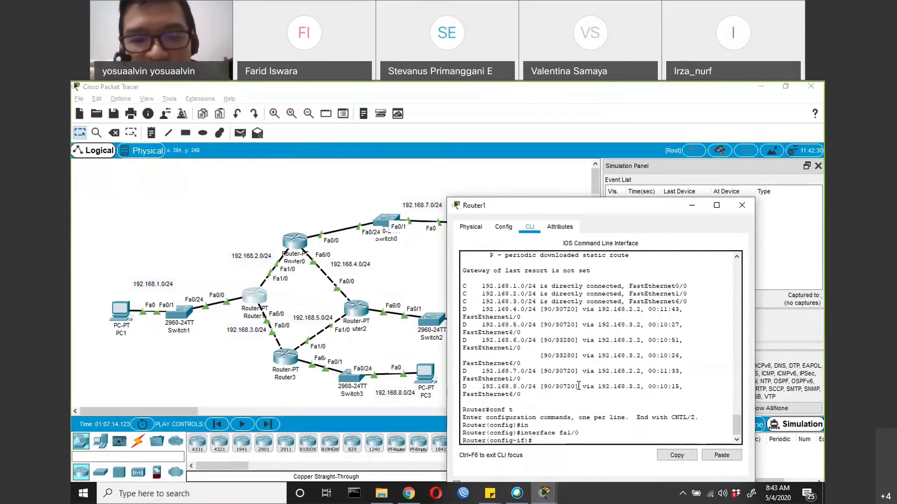
key("Tab")
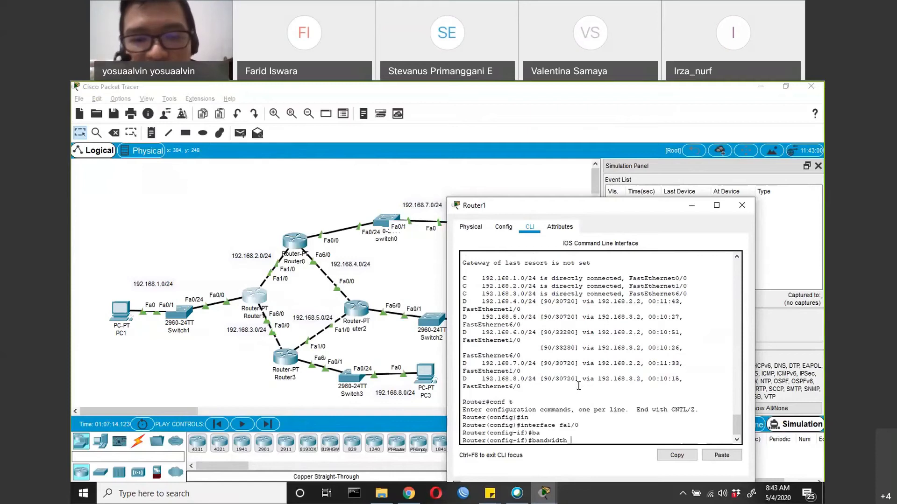
type("?")
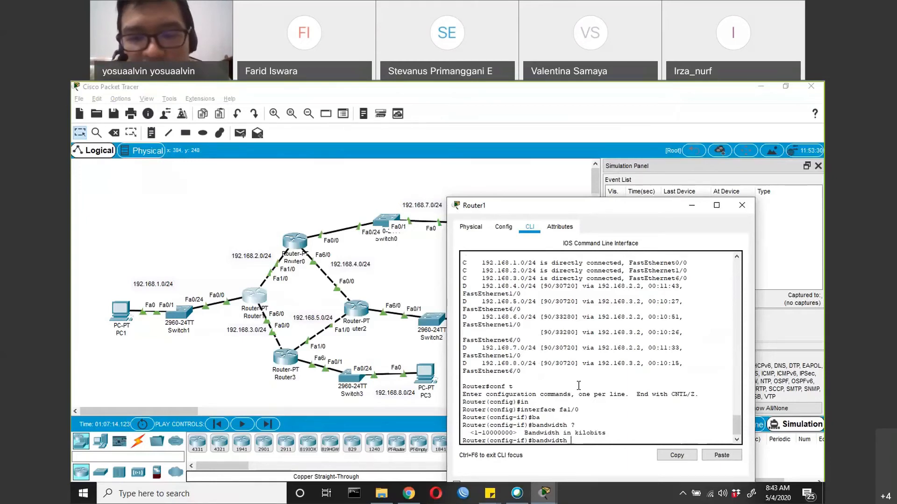
type("10000")
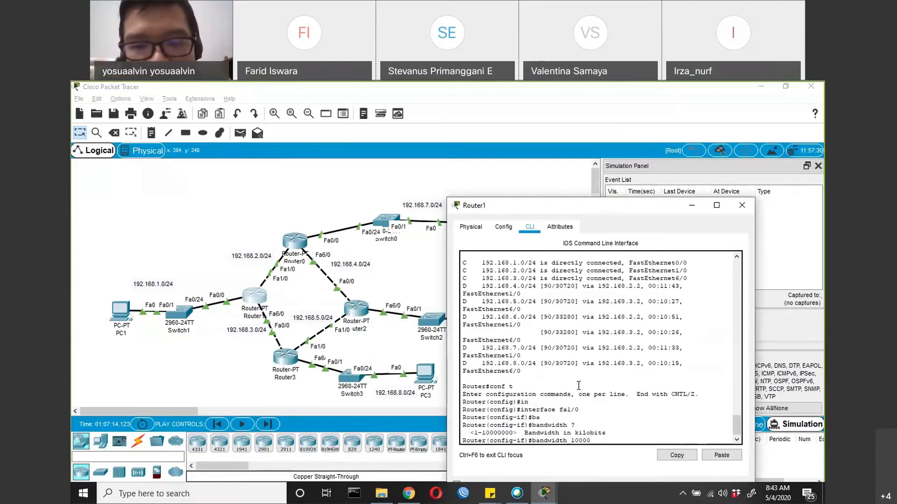
key("Return")
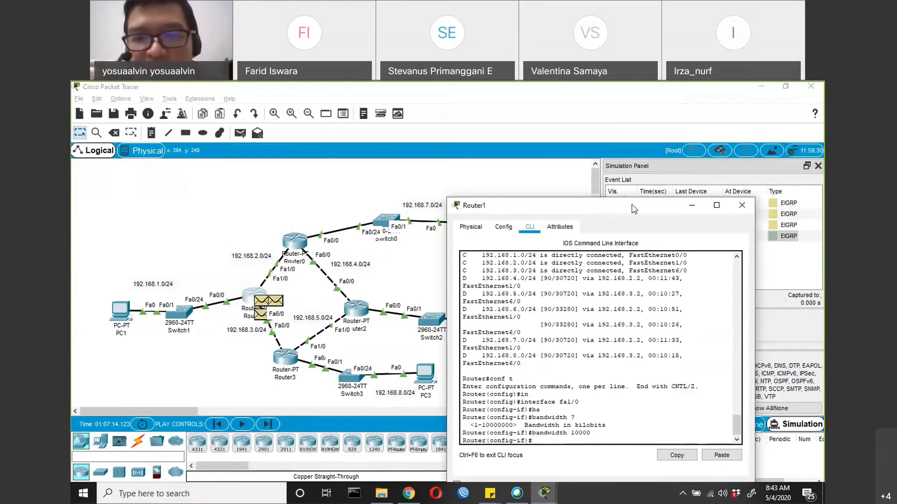
Switch the network from Simulation to Realtime mode and return to Router1's command prompt beside the topology
left_click_drag(650, 212, 573, 220)
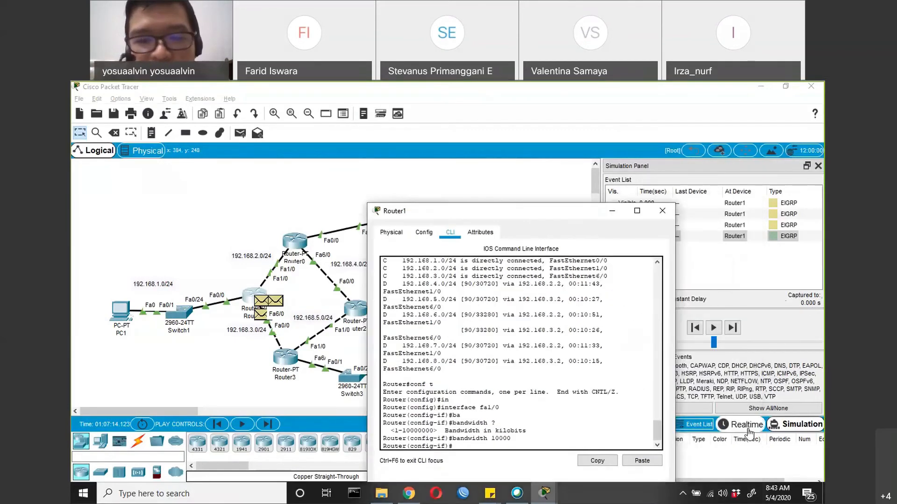
left_click(747, 426)
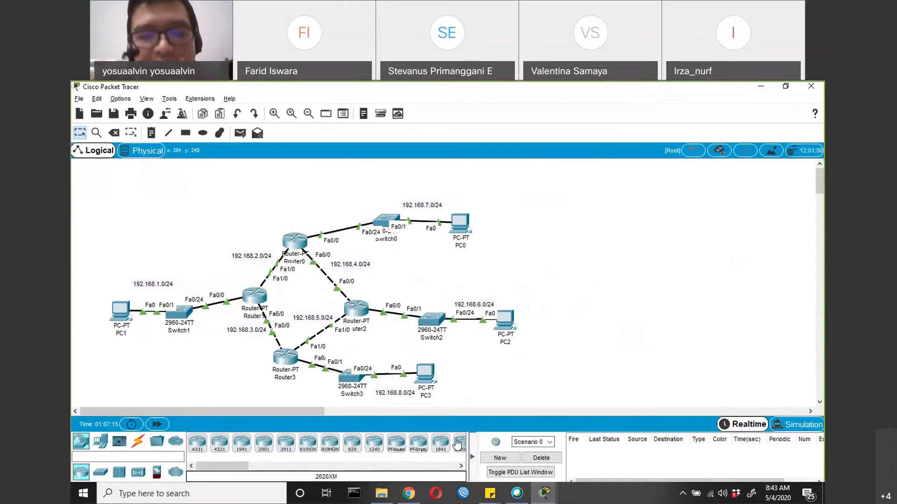
key("alt+Tab")
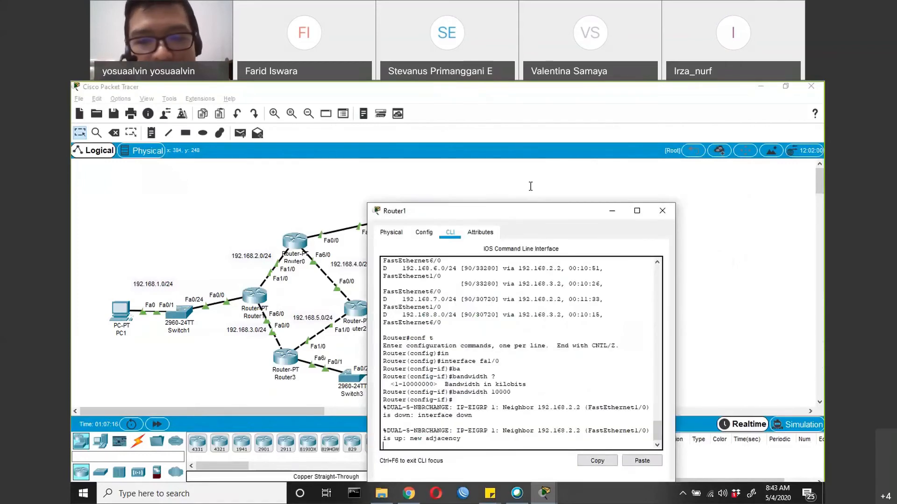
left_click_drag(472, 210, 531, 186)
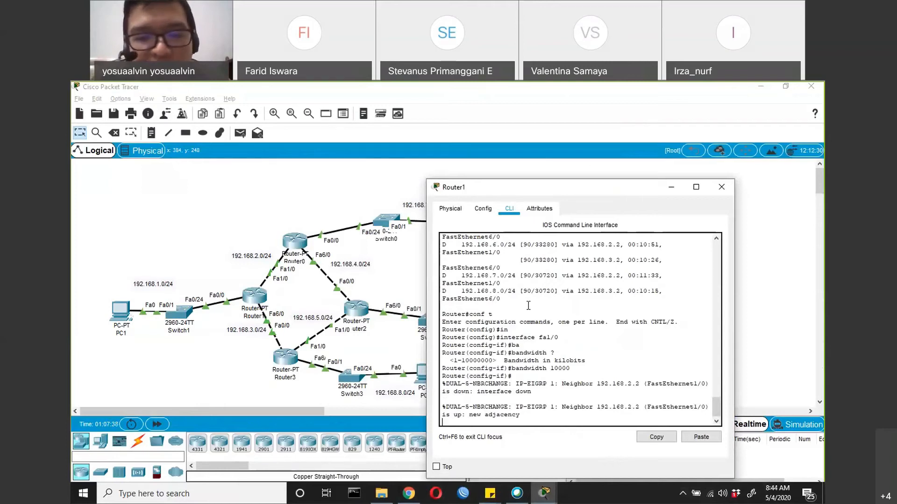
key("Return")
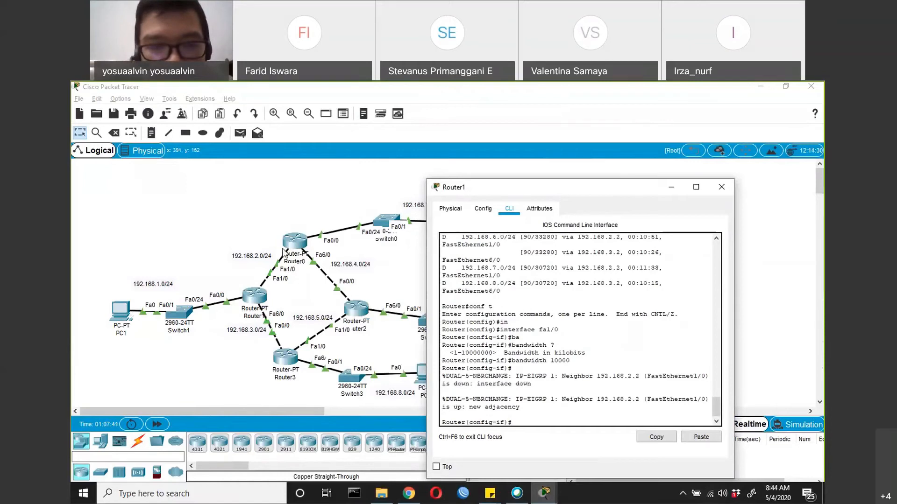
Open Router0's command line and go into the configuration of interface fastEthernet 6/0
left_click(297, 246)
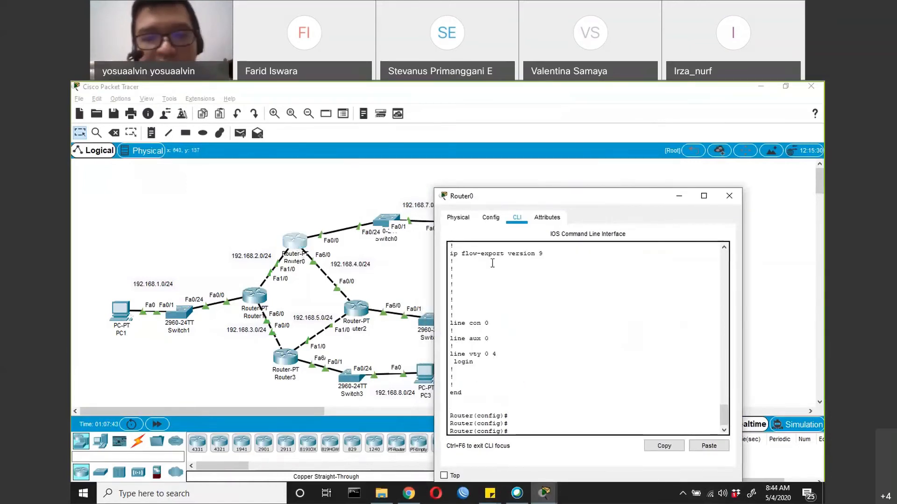
type("in")
key("Tab")
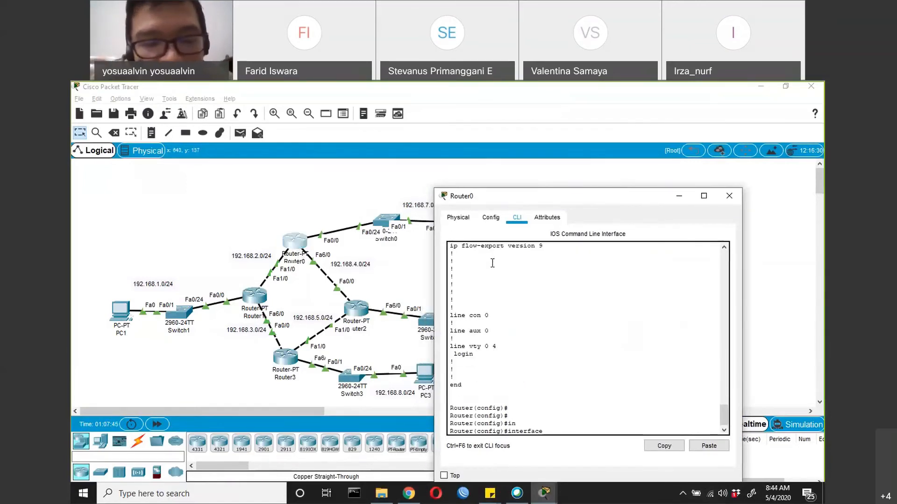
type("6/0")
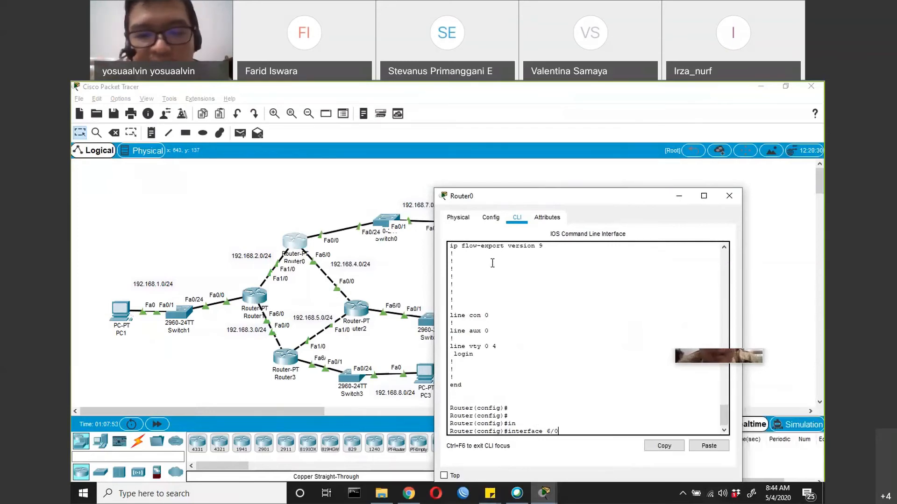
key("BackSpace")
key("BackSpace")
key("BackSpace")
type("fa")
key("Tab")
type("6/0")
key("Return")
Set the bandwidth of Router0's fastEthernet 6/0 interface to 10000 kilobits
type("ba")
key("Tab")
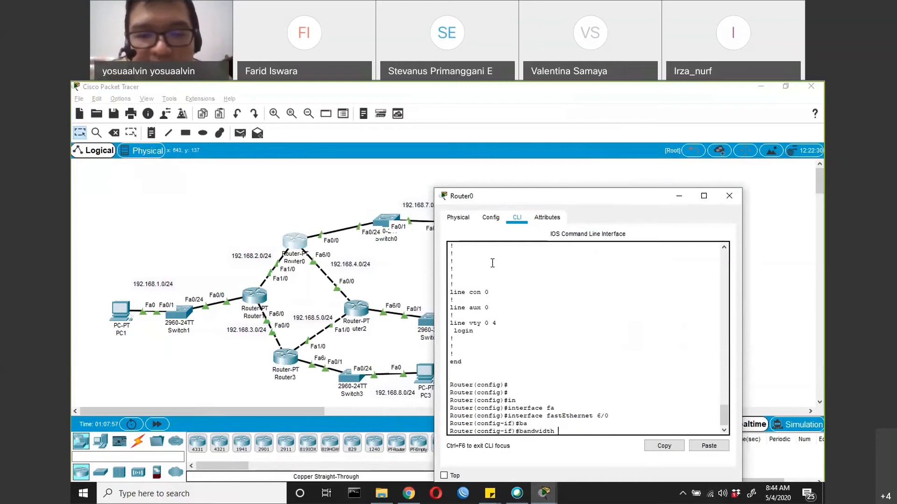
type("10000")
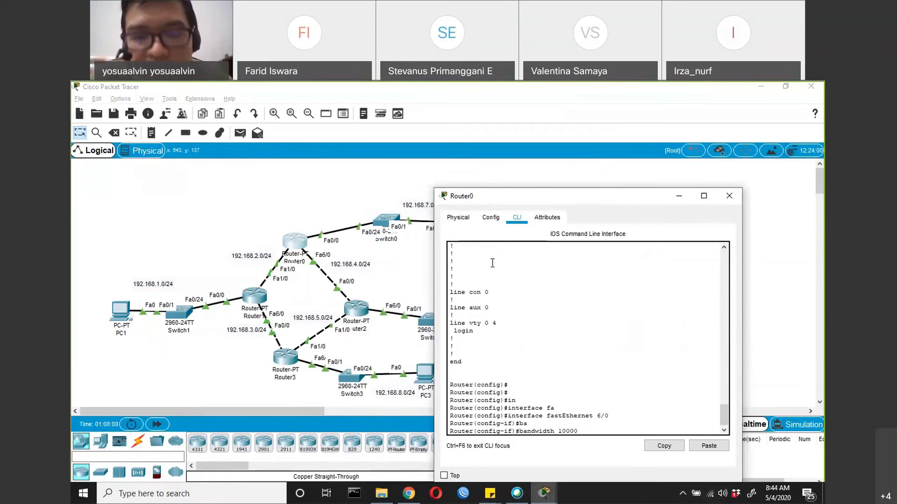
key("Return")
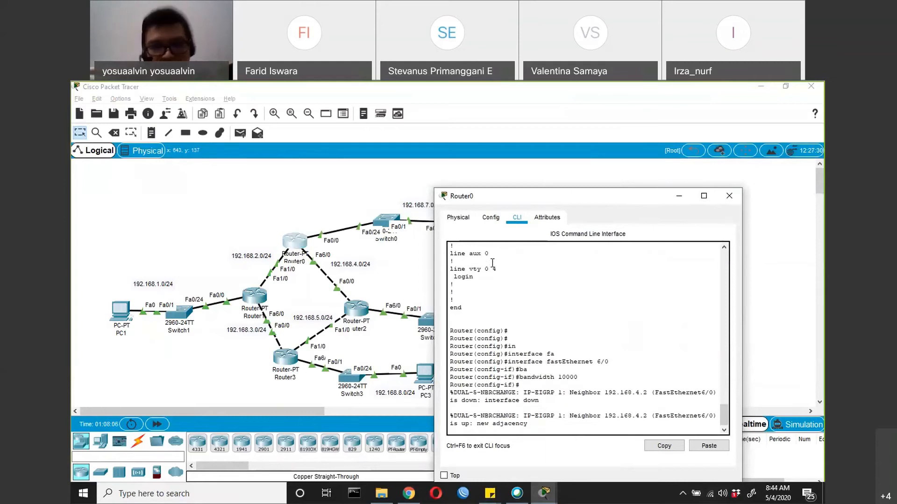
key("Return")
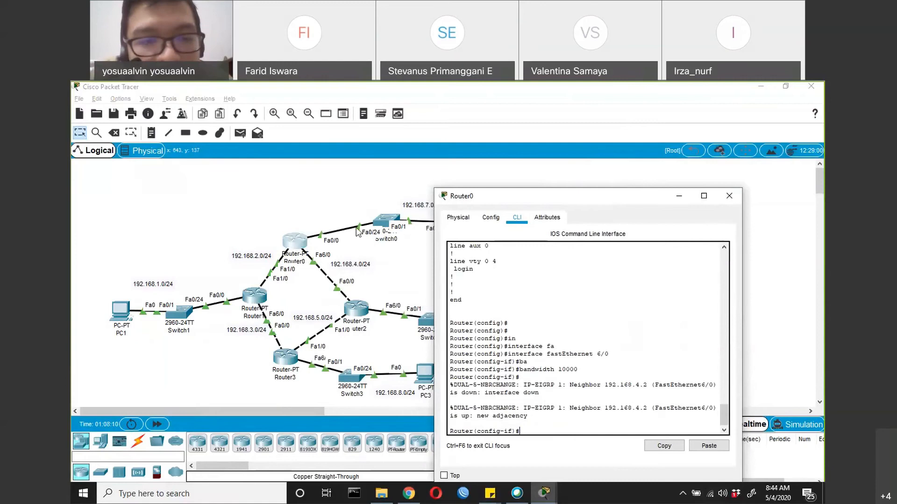
Return to Router1's command line and exit configuration mode back to the privileged prompt
left_click(255, 296)
type("ex")
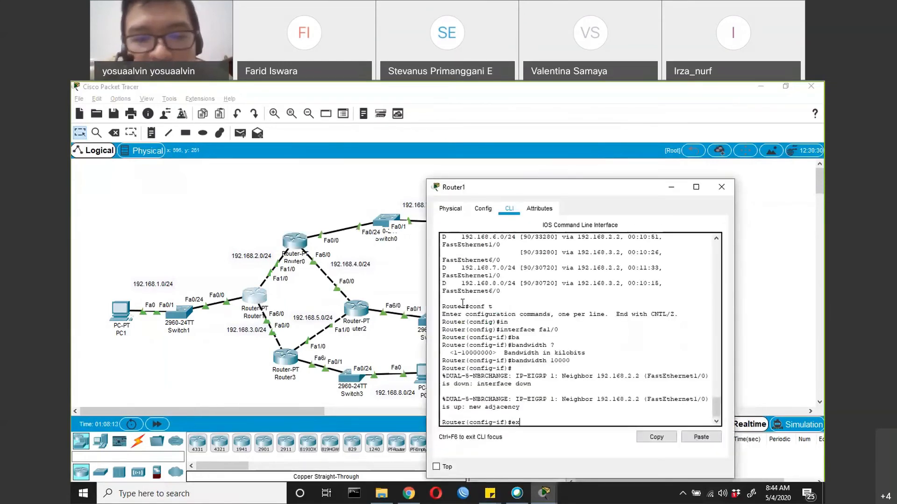
type("it")
key("Return")
type("exit")
key("Return")
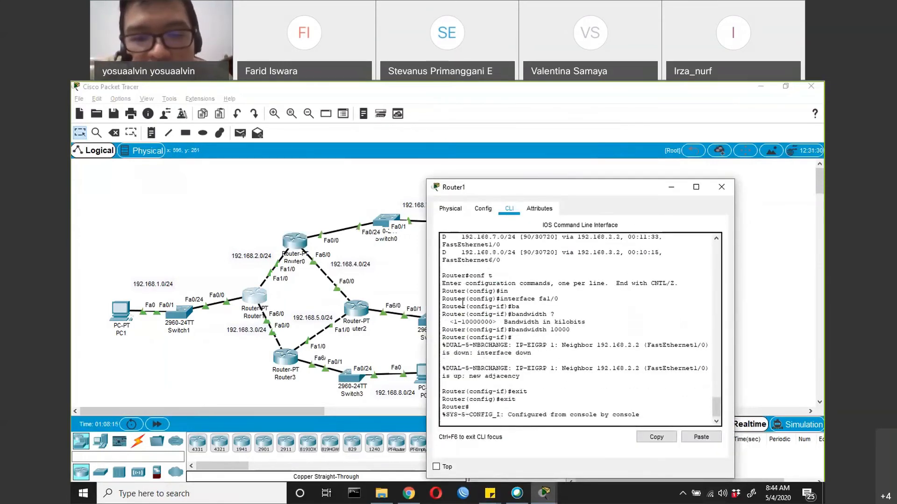
List the available show ip eigrp options on Router1 and display its EIGRP interfaces
key("Return")
type("sh ip")
key("Tab")
key("Tab")
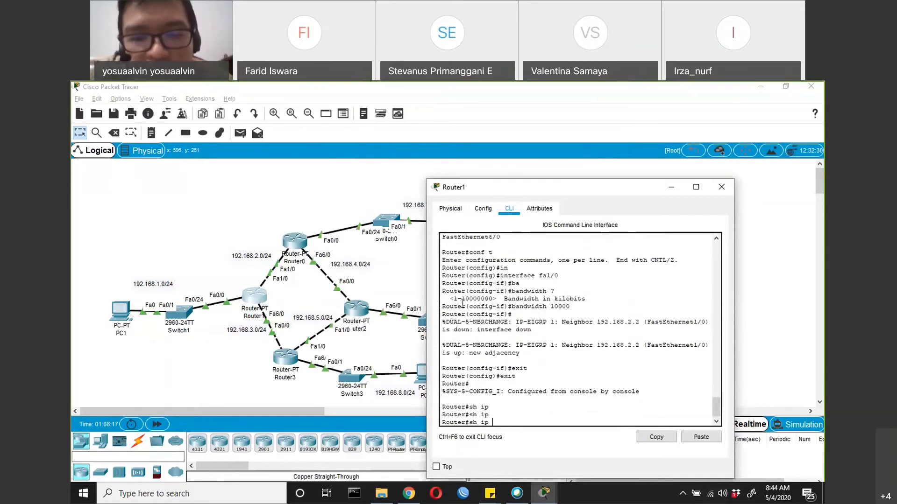
type("ei")
key("Tab")
key("Tab")
key("Tab")
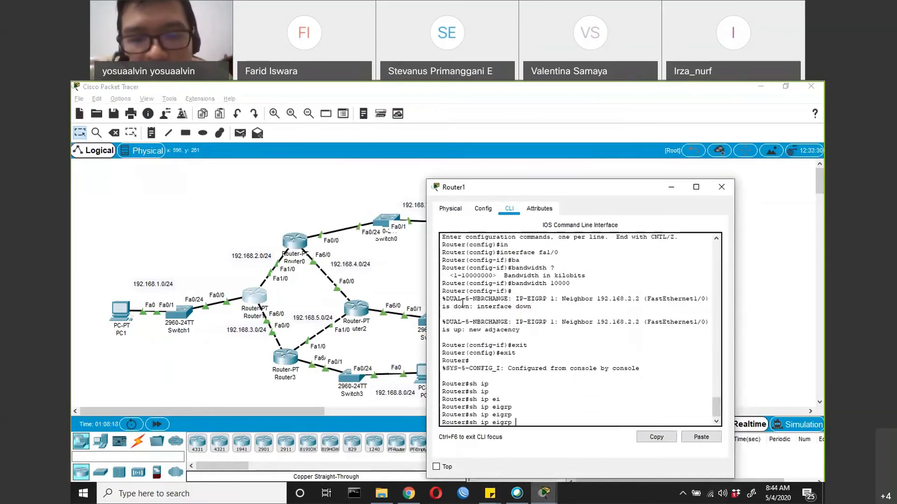
type("?")
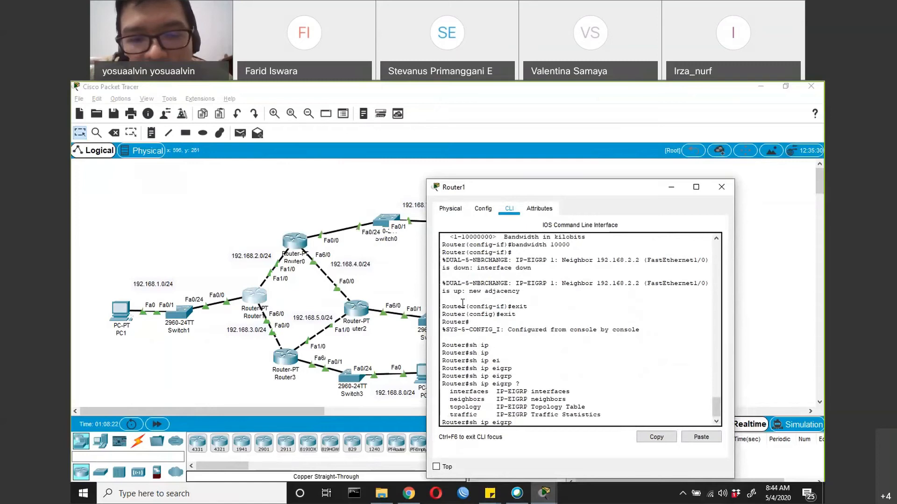
type("in")
key("Tab")
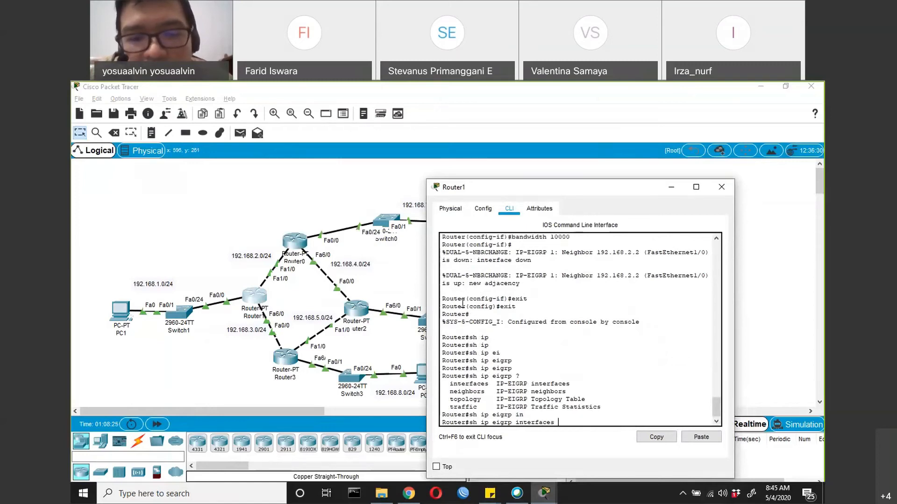
key("Return")
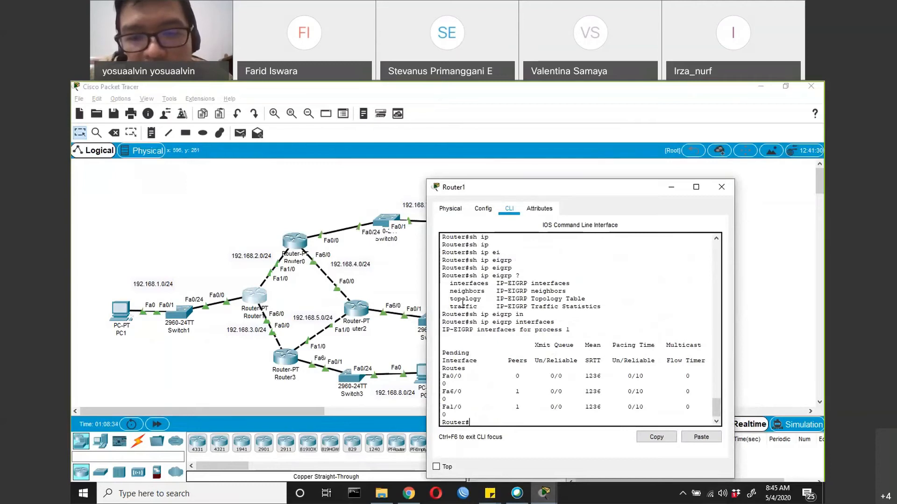
Display Router1's EIGRP neighbors with show ip eigrp neighbors
type("in")
key("Return")
type("show ip ei")
key("Tab")
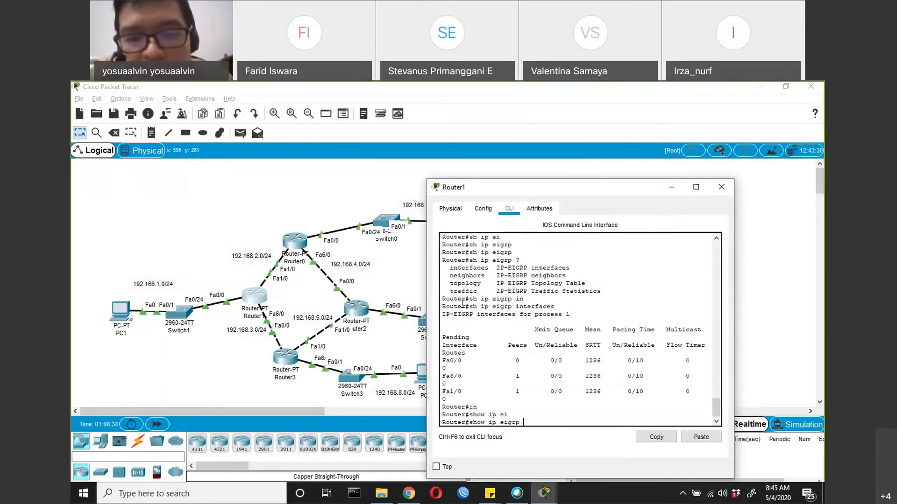
type("?")
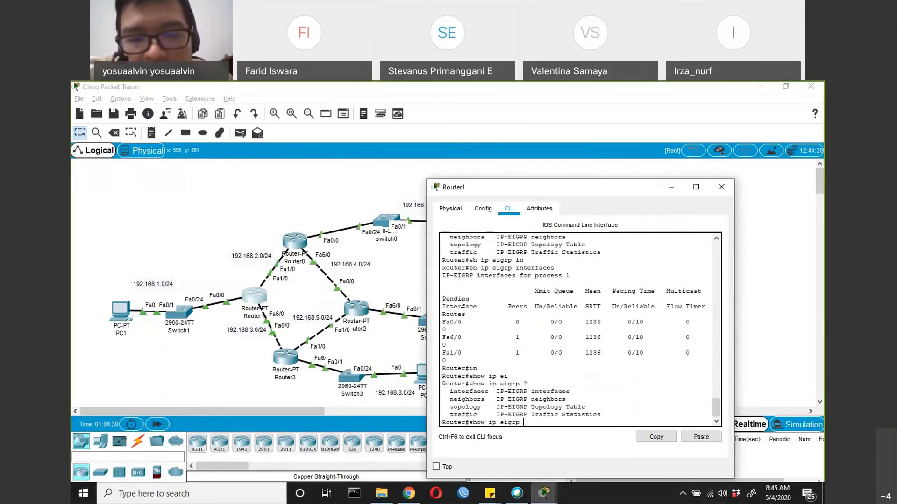
type("n")
key("Tab")
key("Return")
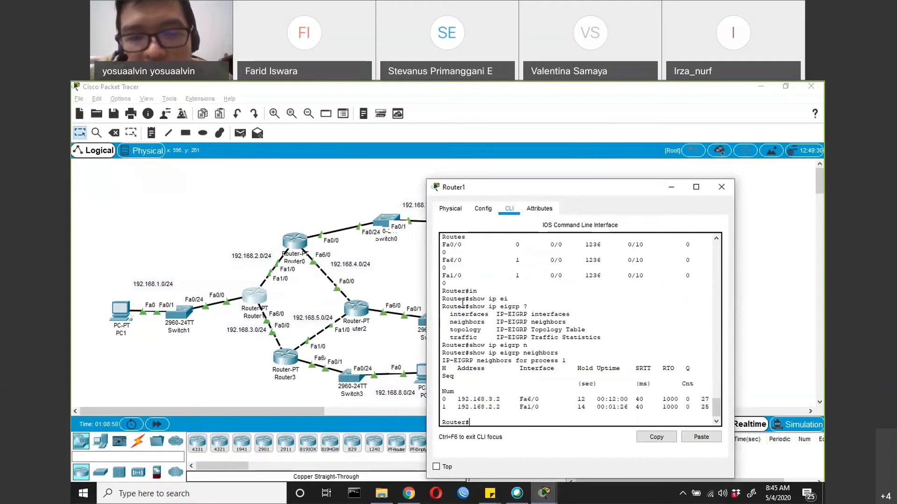
Display Router1's EIGRP topology table with show ip eigrp topology
type("show ip eig")
key("Tab")
type("top")
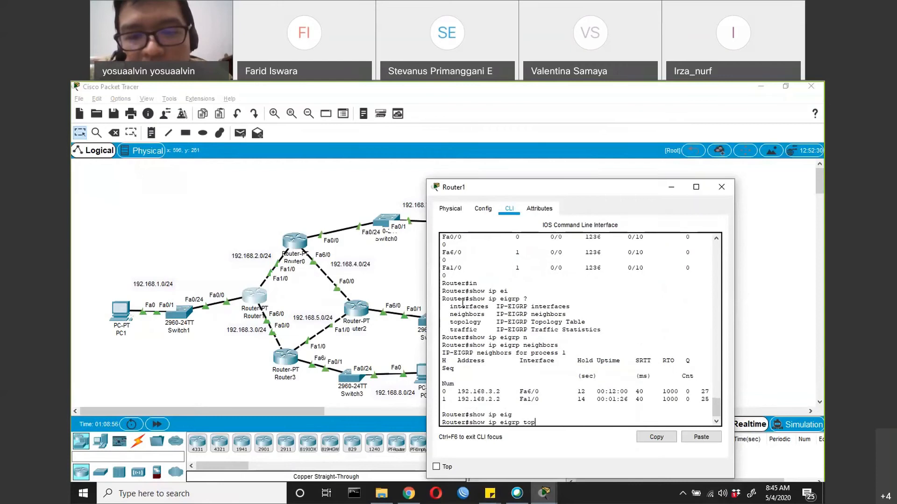
key("Tab")
key("Return")
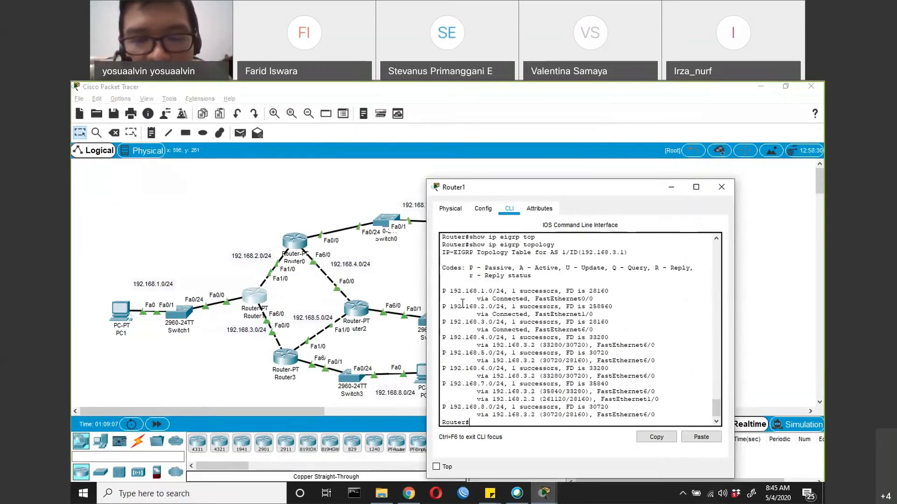
Display Router1's IP routing table and highlight the metrics of the 192.168.7.0 and 192.168.5.0 routes
type("sh ip rout")
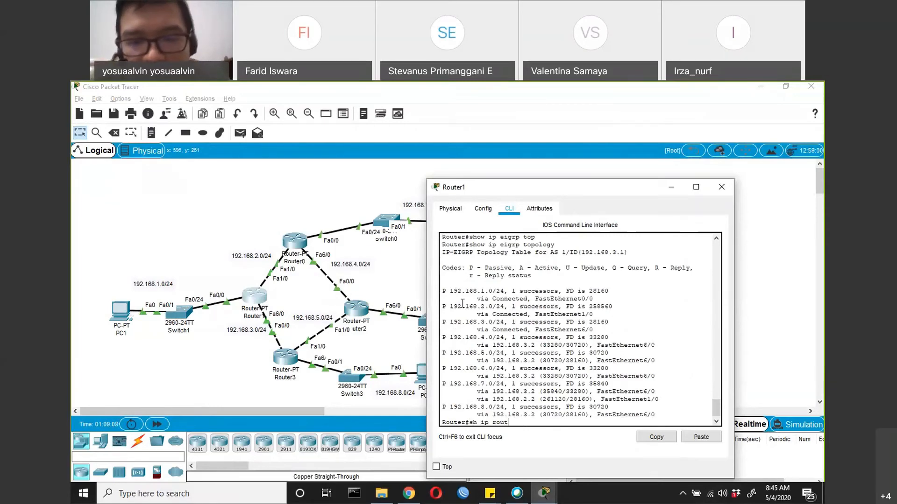
key("Return")
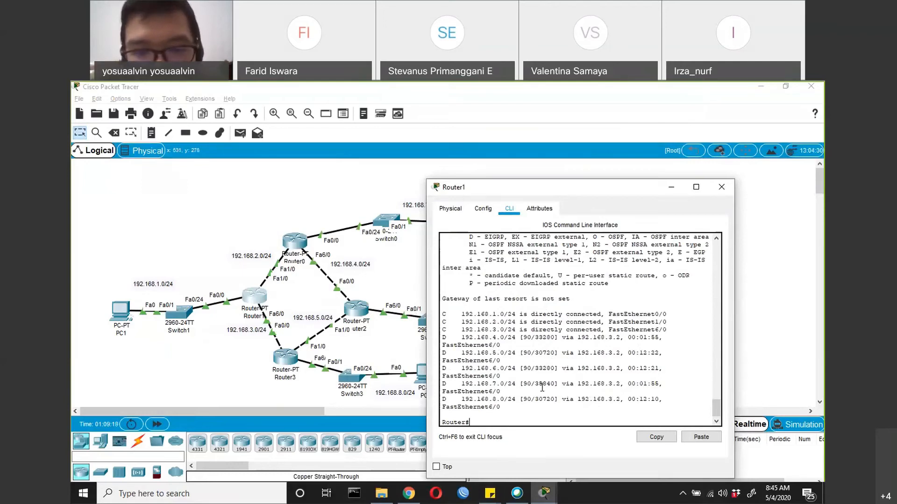
left_click_drag(535, 383, 557, 383)
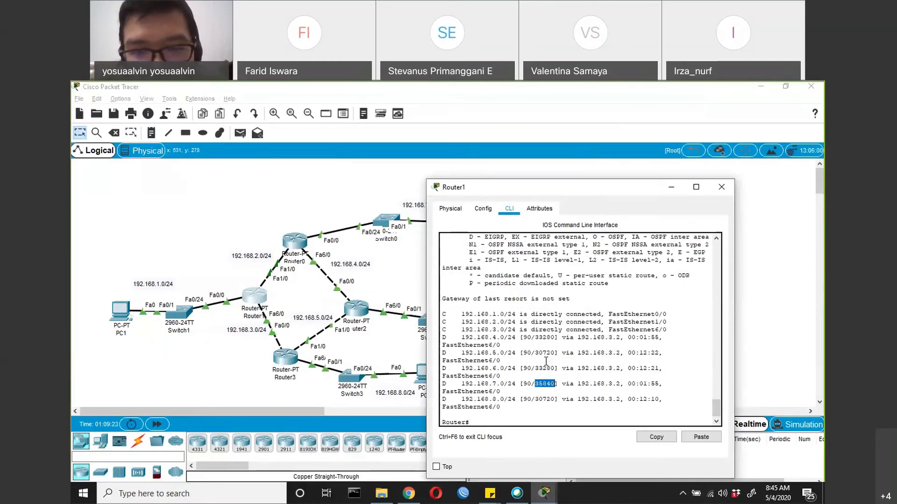
left_click_drag(536, 353, 557, 355)
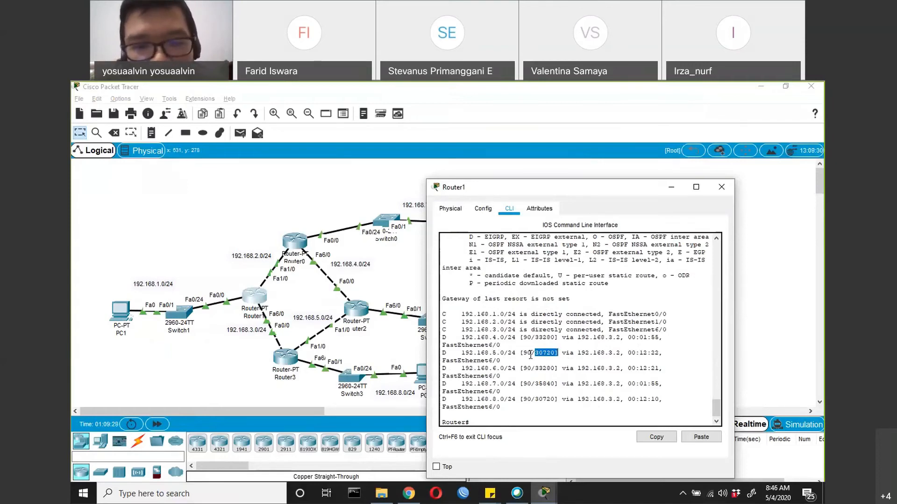
Compare the 192.168.4.0, 192.168.5.0 and 192.168.6.0 routes in the routing table with their links in the topology
left_click_drag(493, 337, 503, 340)
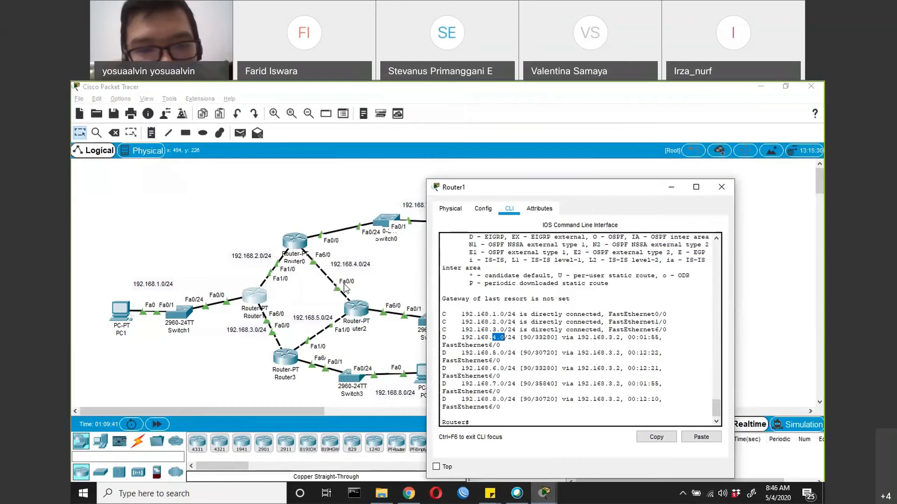
left_click(541, 337)
double_click(542, 337)
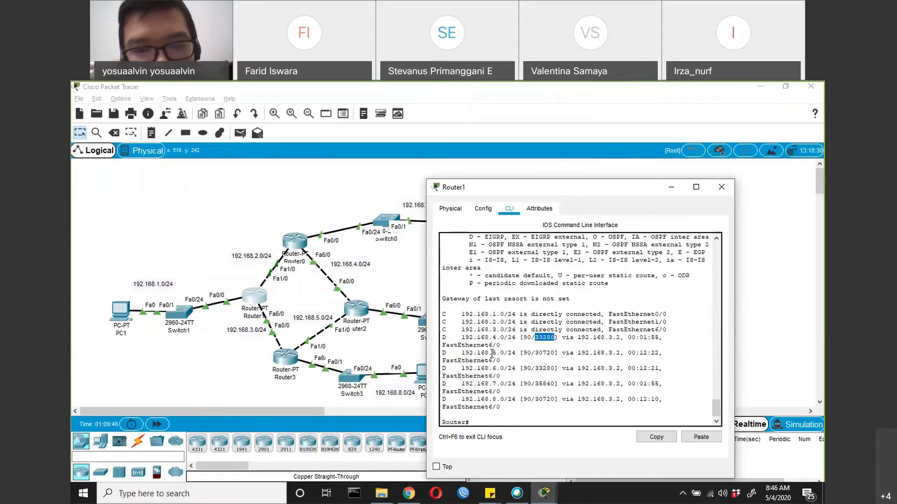
left_click_drag(493, 354, 507, 355)
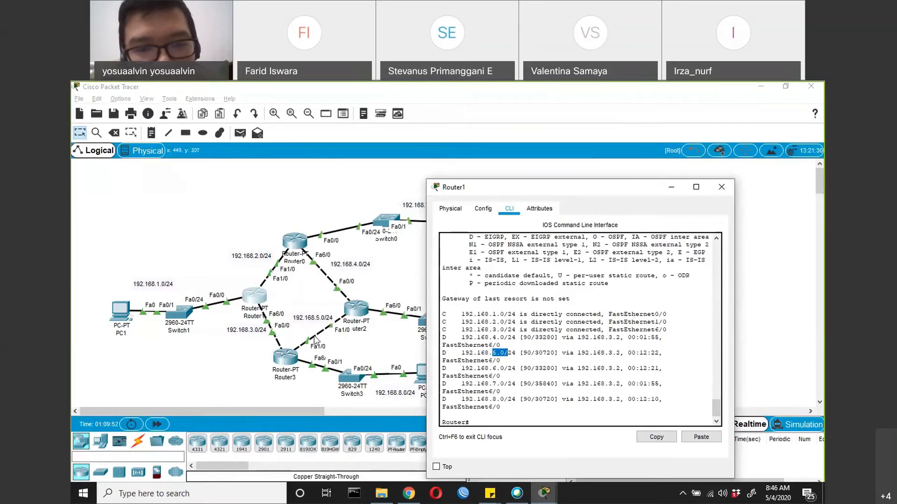
left_click_drag(535, 353, 554, 356)
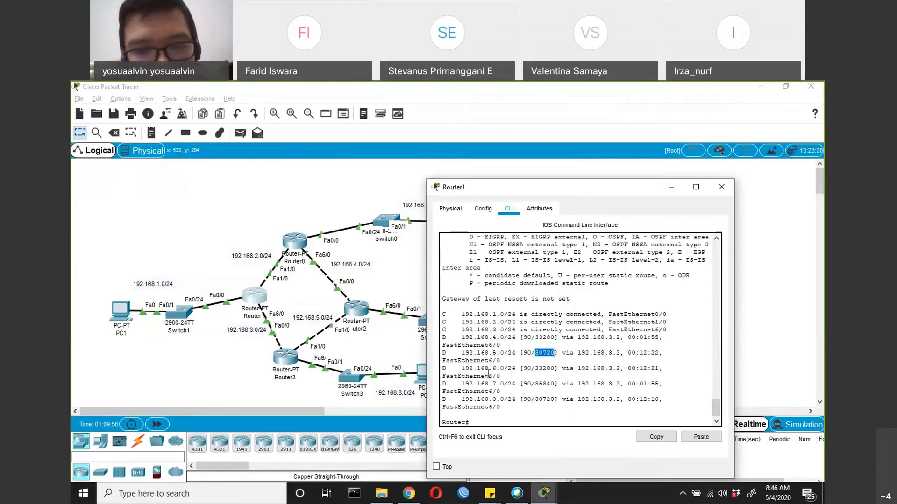
left_click_drag(493, 369, 505, 370)
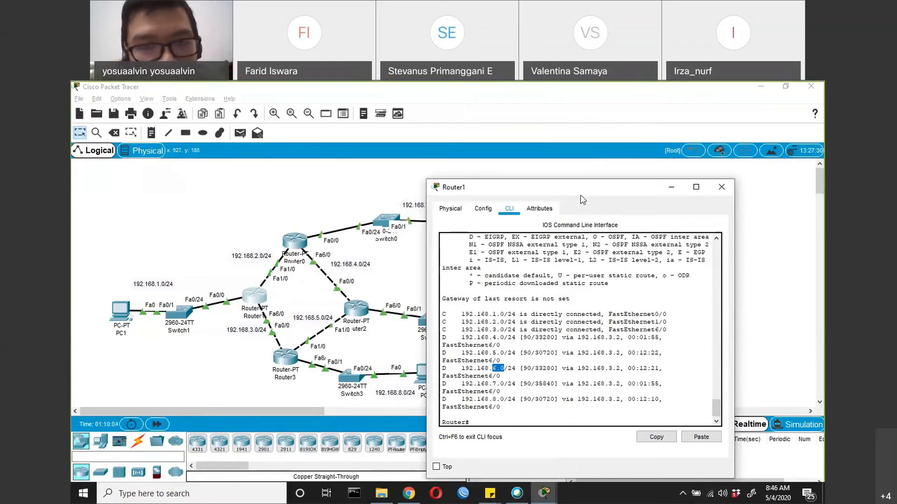
Uncover the topology, bring up the Router3 and Router0 command lines, and return to Router1's routing table
left_click(659, 192)
left_click(545, 494)
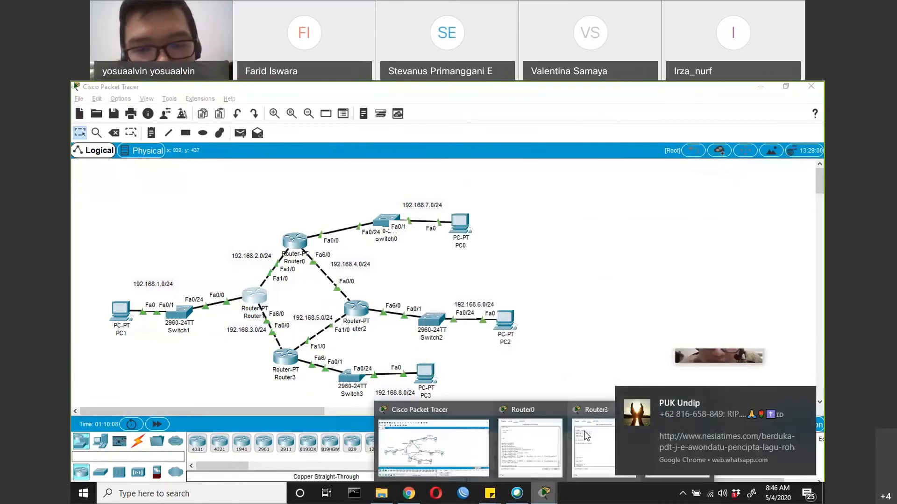
left_click(586, 435)
left_click(545, 494)
left_click(530, 446)
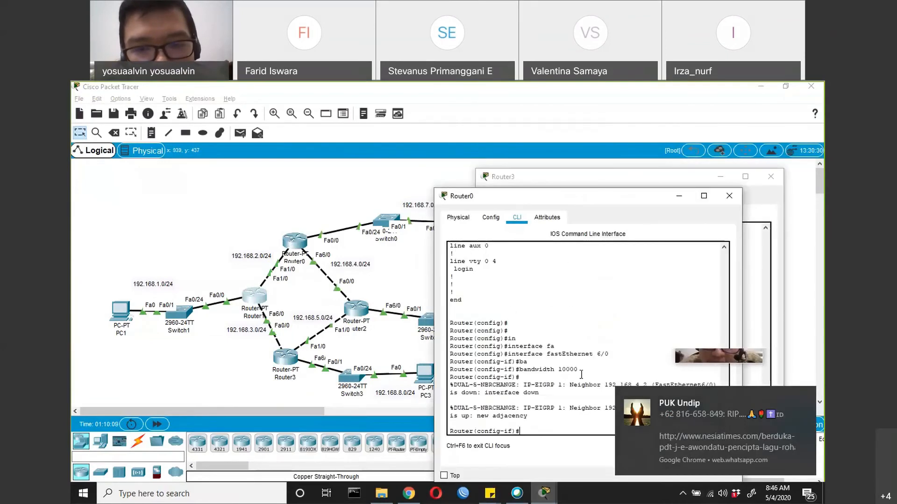
left_click(544, 494)
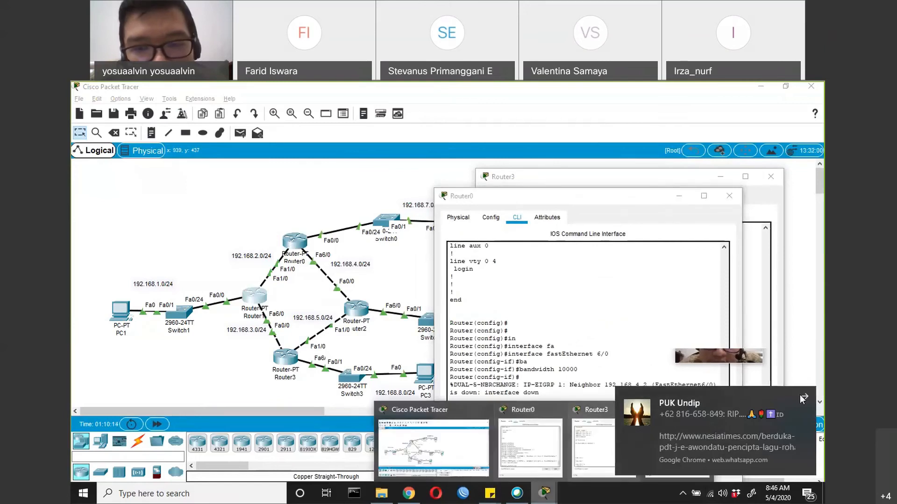
left_click(803, 400)
mouse_move(543, 495)
left_click(655, 470)
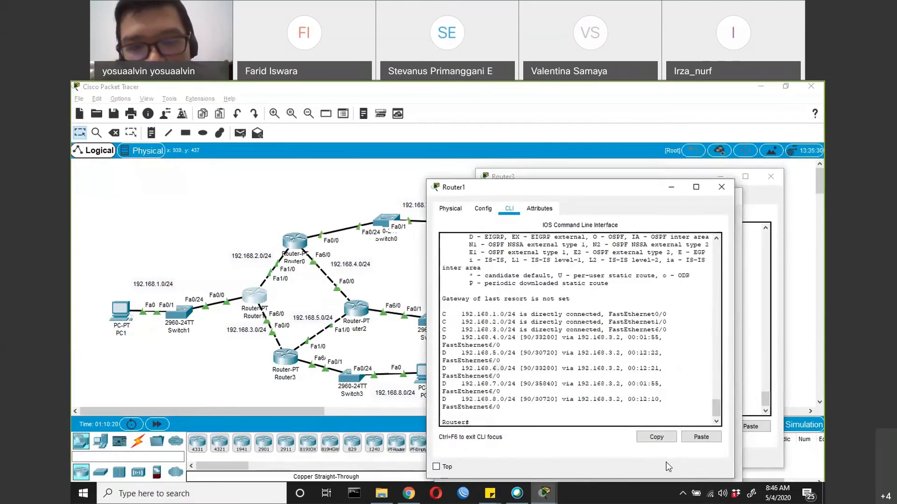
Highlight the metric of the 192.168.6.0 route, check the topology, and highlight the 192.168.7.0/24 network in Router1's routing table
left_click_drag(534, 368, 554, 371)
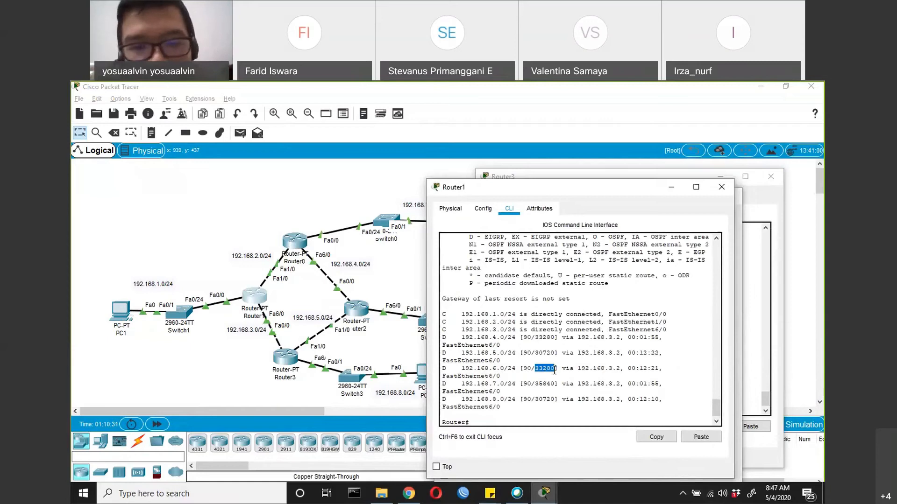
left_click(436, 187)
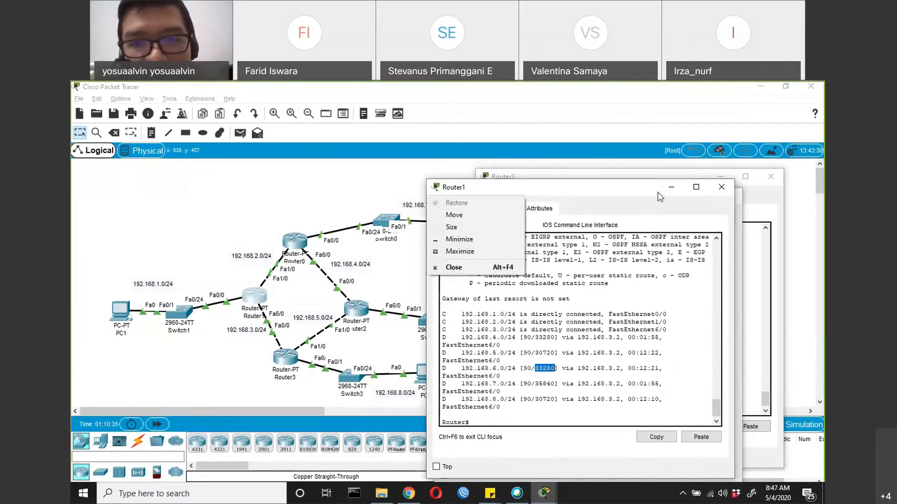
key("alt+F4")
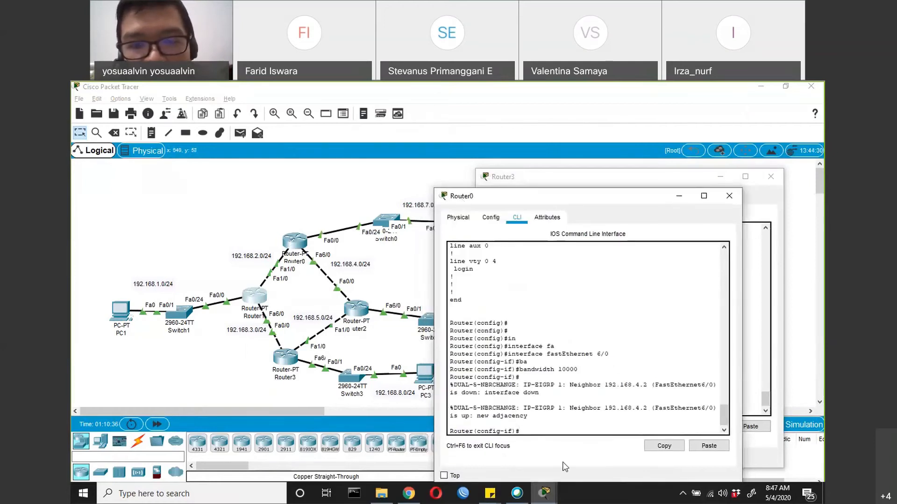
left_click(544, 497)
left_click(700, 461)
left_click_drag(462, 384, 521, 385)
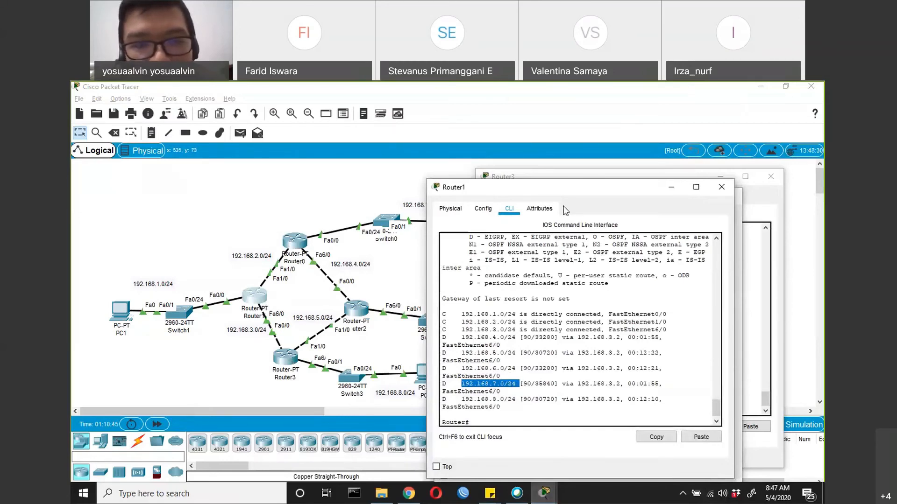
Reposition the Router1 window and highlight the metric of the 192.168.7.0 route
left_click(436, 187)
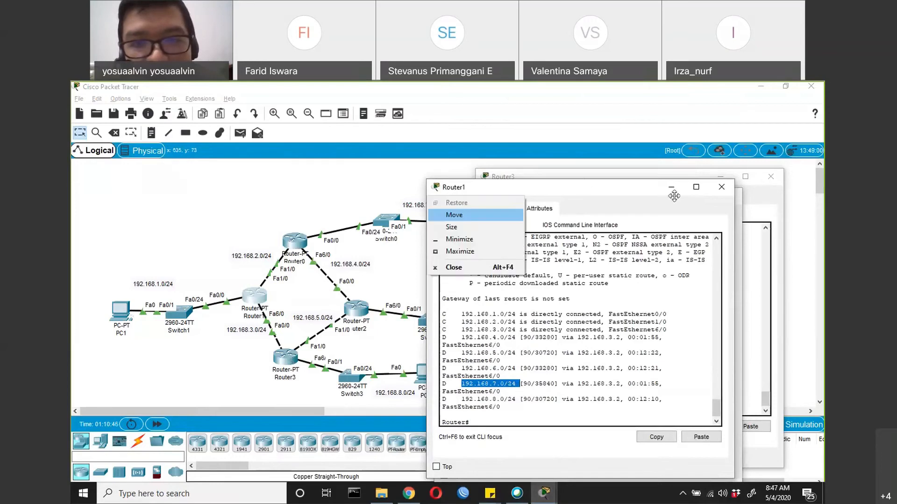
left_click(658, 203)
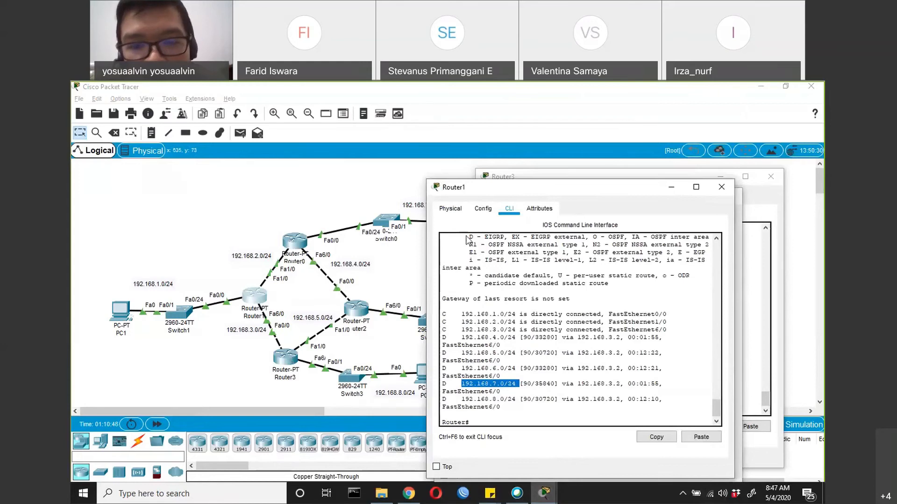
left_click_drag(442, 190, 466, 236)
left_click(568, 430)
double_click(569, 430)
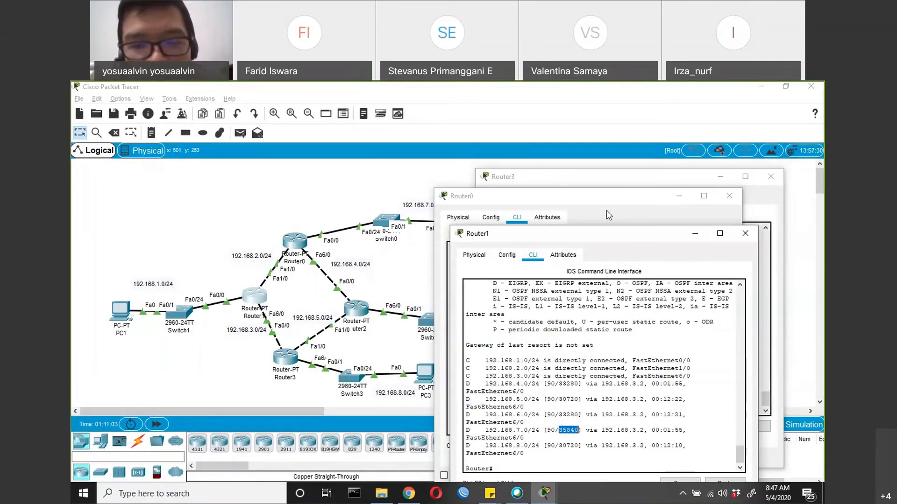
left_click_drag(629, 233, 606, 211)
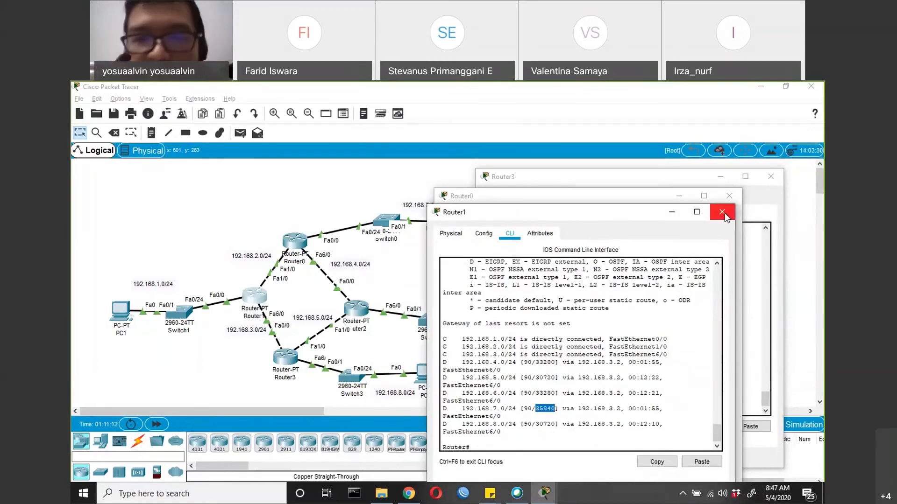
Close the Router1, Router0 and Router3 windows and switch the network to Simulation mode
left_click(723, 214)
left_click(729, 196)
left_click(769, 178)
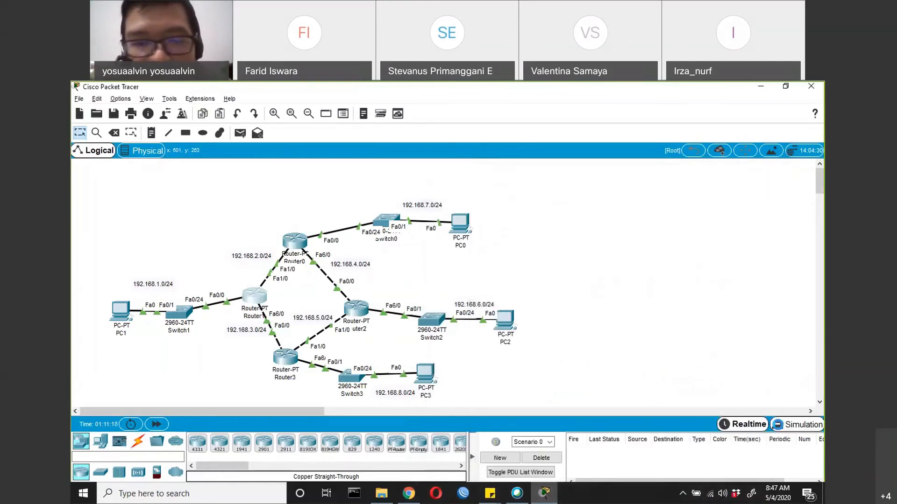
key("shift+s")
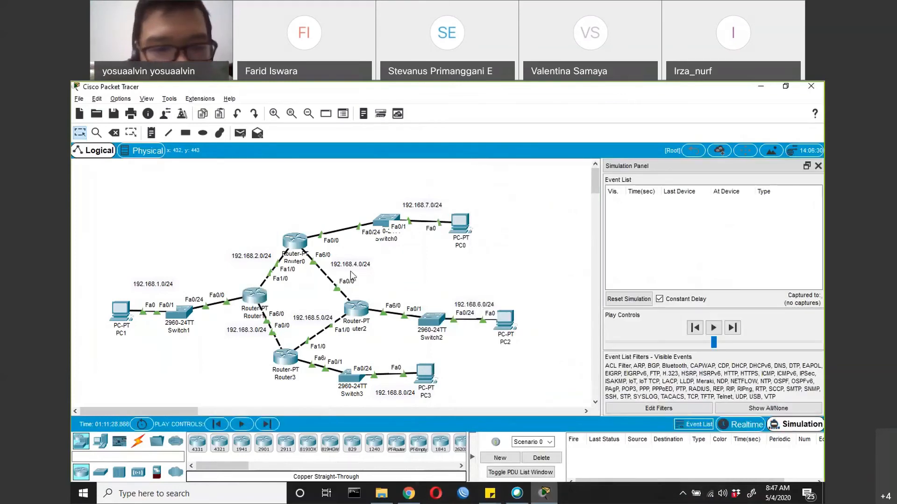
Send a simple PDU from PC1 to PC2 and advance the simulation event by event until the packet reaches PC2
left_click(240, 133)
left_click(122, 311)
left_click(501, 319)
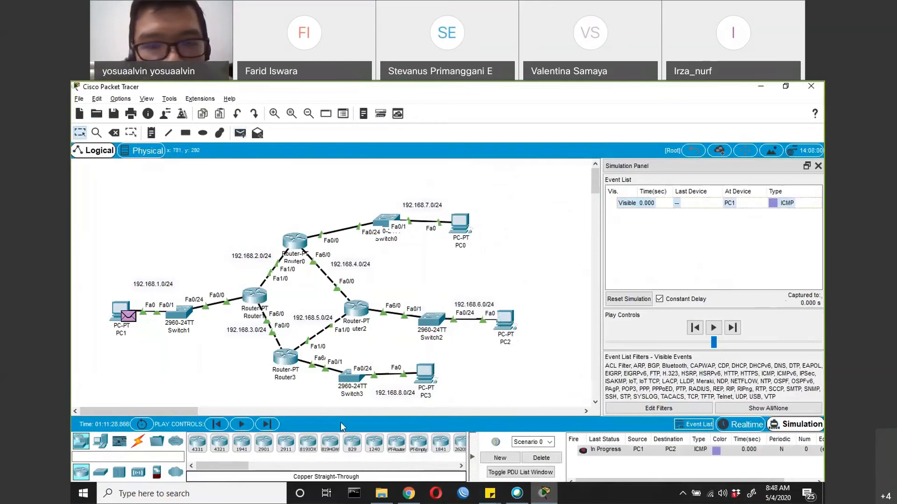
left_click(267, 424)
left_click(267, 424)
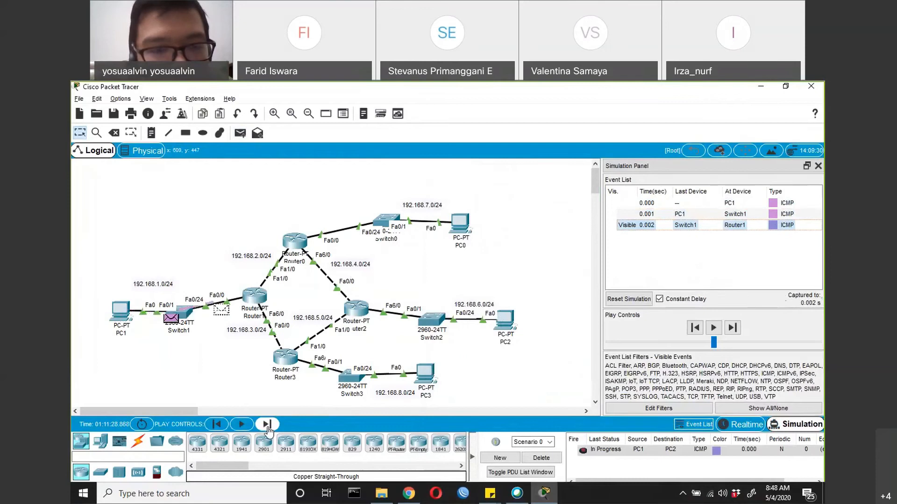
left_click(267, 424)
left_click(267, 424)
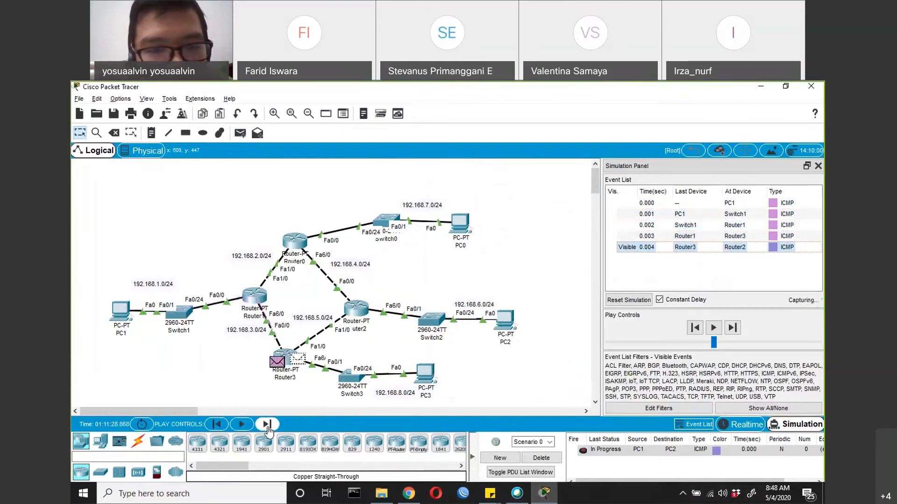
left_click(266, 424)
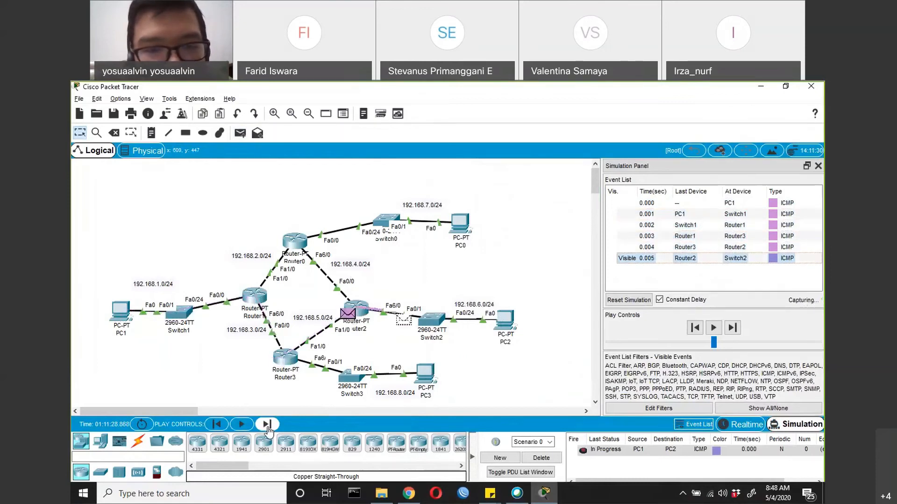
left_click(267, 424)
Advance the simulation event by event until PC2's reply is back at PC1
left_click(267, 424)
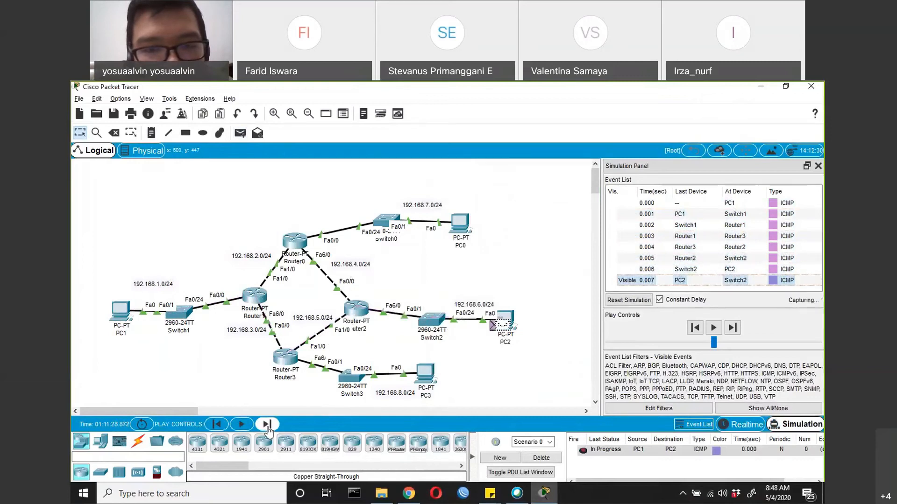
left_click(267, 424)
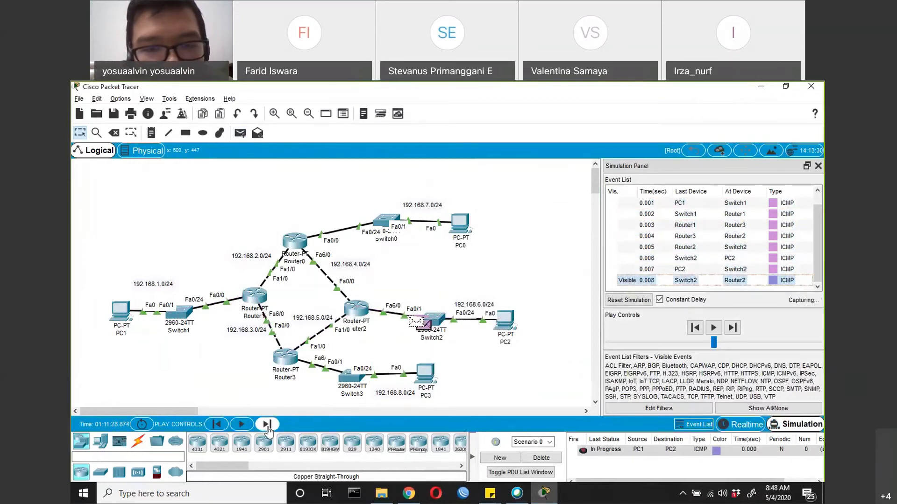
left_click(266, 424)
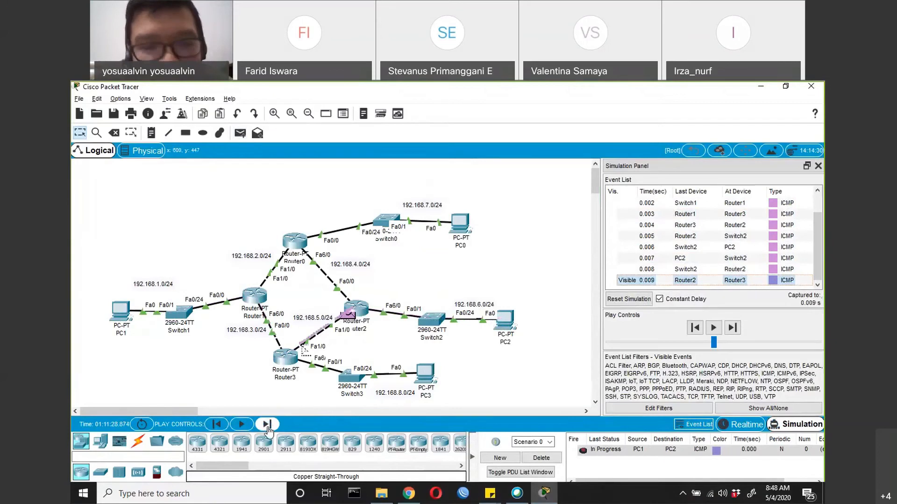
left_click(267, 424)
left_click(267, 424)
left_click(267, 425)
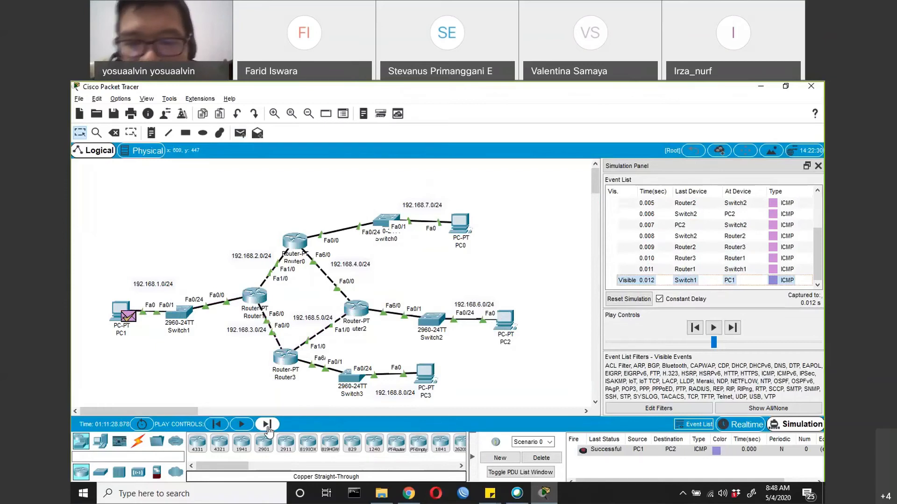
Bring up Router3's command line, get a fresh configuration prompt and run do sh run
left_click(283, 359)
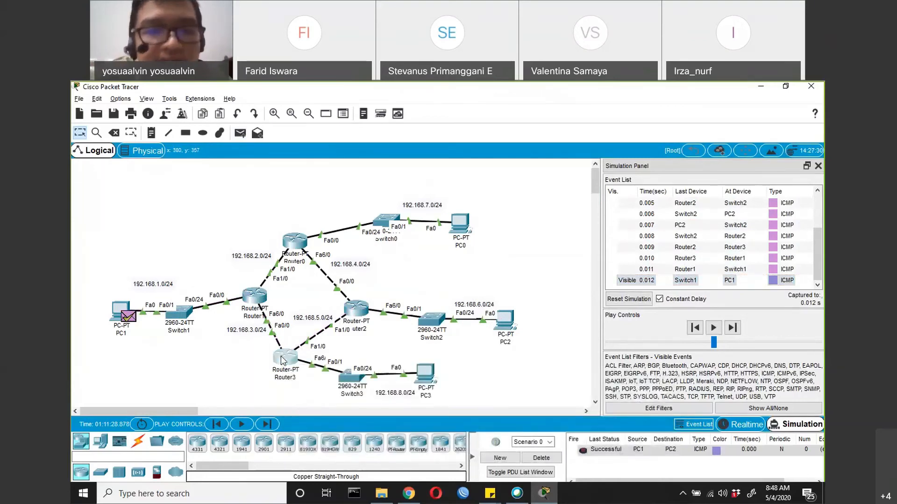
key("space")
key("Return")
key("Return")
key("Return")
key("Return")
key("Return")
key("Return")
key("Return")
key("Return")
key("Return")
key("Return")
key("Return")
key("Return")
key("Return")
key("Return")
key("Return")
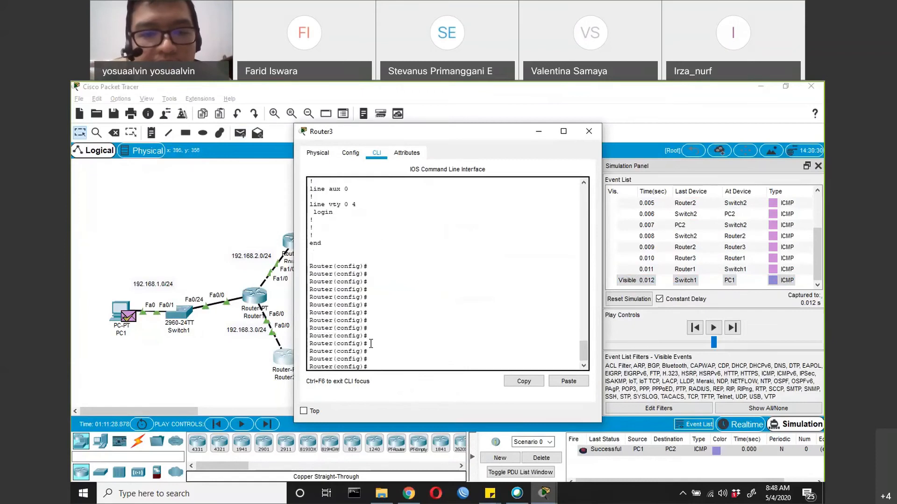
type("do sh run")
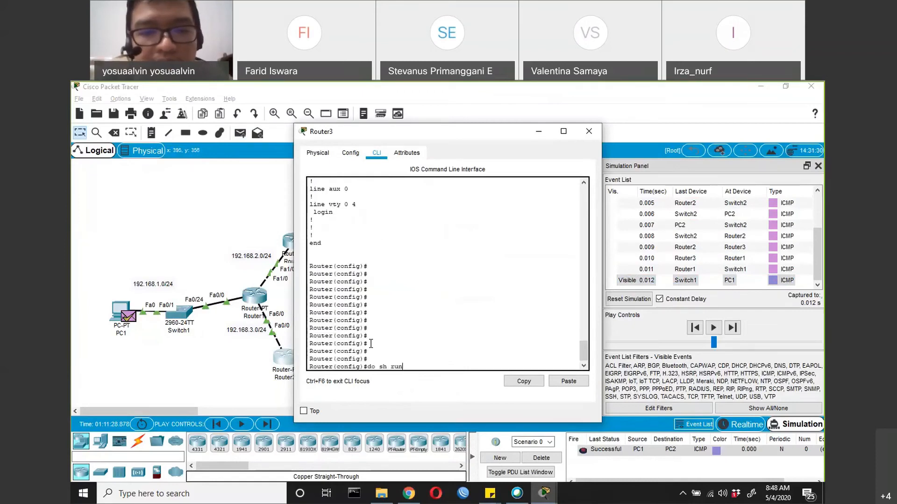
key("Return")
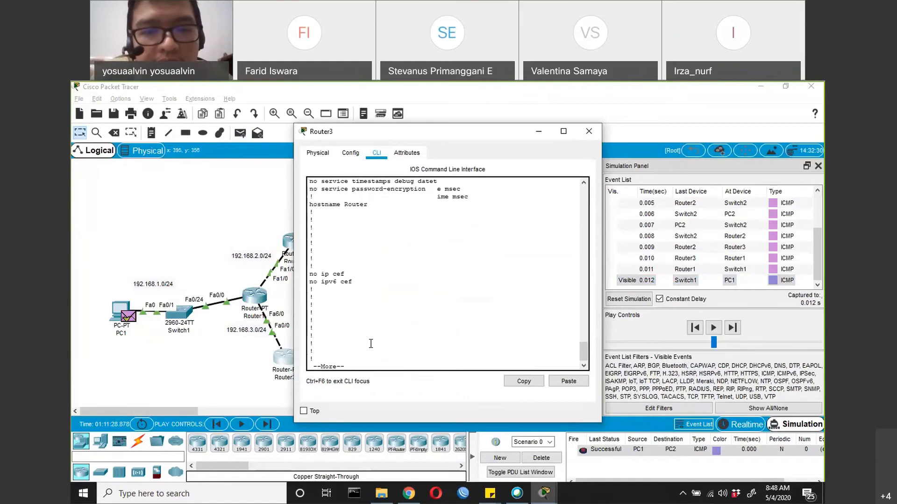
Page through Router3's running configuration to its end, examining the interface entries for bandwidth settings
key("Return")
key("Return")
key("Return")
key("Return")
key("Return")
key("Return")
key("Return")
key("Return")
key("Return")
key("Return")
key("Return")
key("Return")
key("Return")
key("Return")
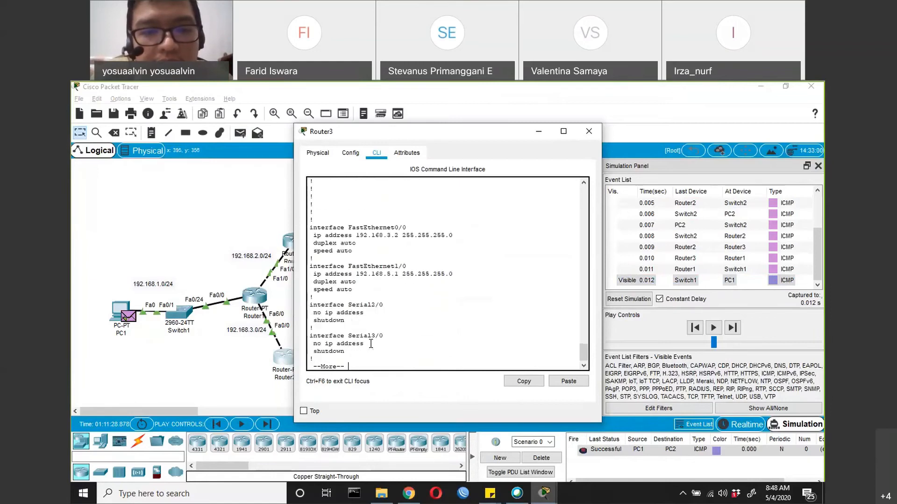
key("Return")
key("Return")
key("Return")
key("Return")
key("Return")
key("Return")
key("Return")
key("Return")
key("Return")
key("Return")
key("Return")
key("Return")
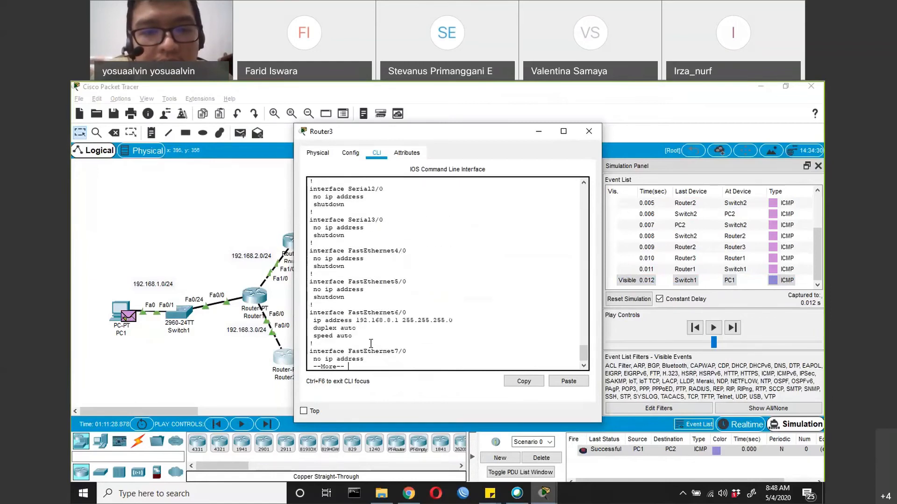
key("Return")
key("Return")
key("Return")
key("Return")
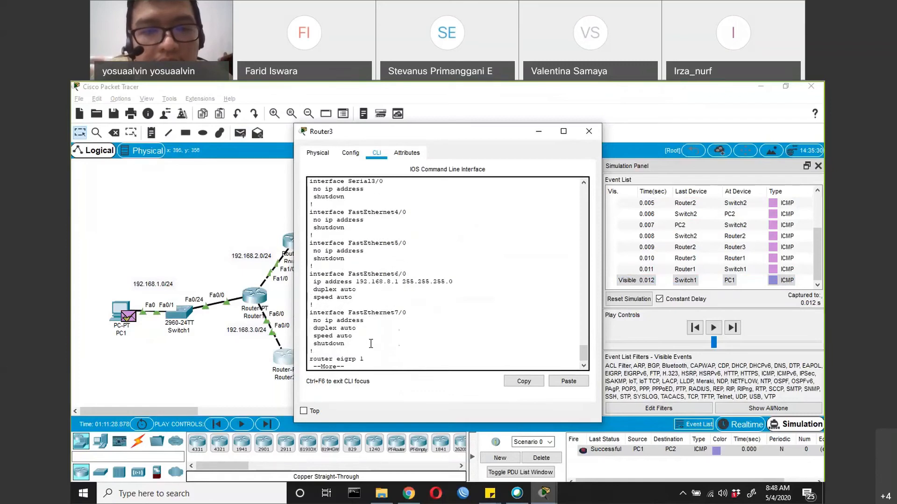
key("Return")
key("Return")
key("Return")
key("Return")
key("Return")
key("Return")
key("Return")
key("Return")
key("Return")
key("Return")
key("Return")
key("Return")
key("Return")
key("Return")
key("Return")
key("Return")
key("Return")
key("Return")
key("Return")
key("Return")
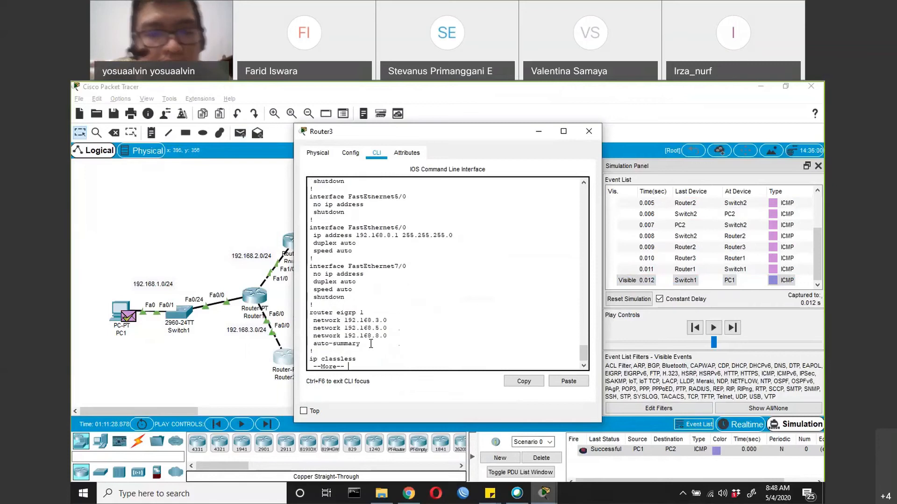
Switch to Chrome, search in a new tab for "bandwidth default router packet tracer" and highlight the default bandwidth in the bandwidth__interface.html Cisco result
left_click(408, 493)
left_click(713, 89)
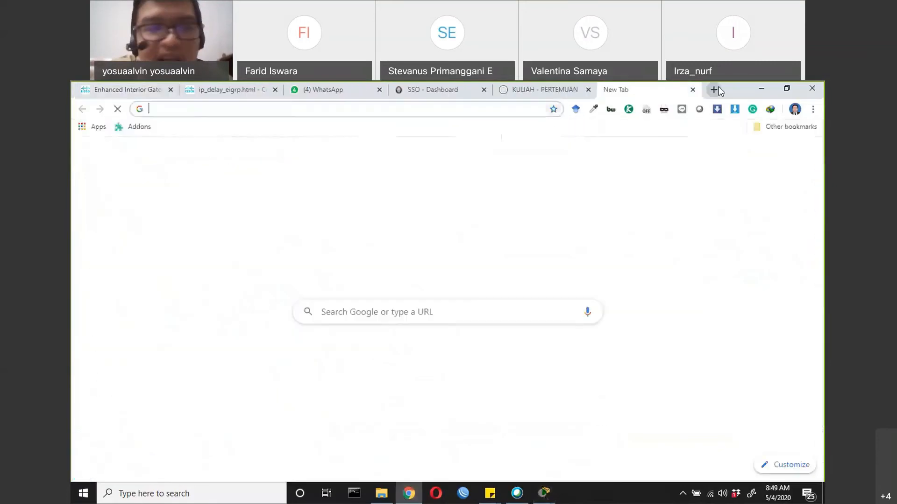
type("bandwid")
type("def")
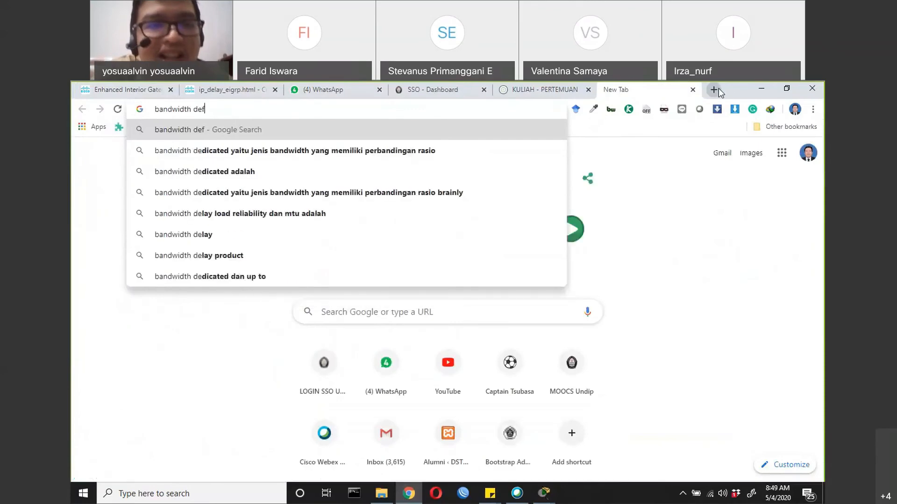
type("ault router ")
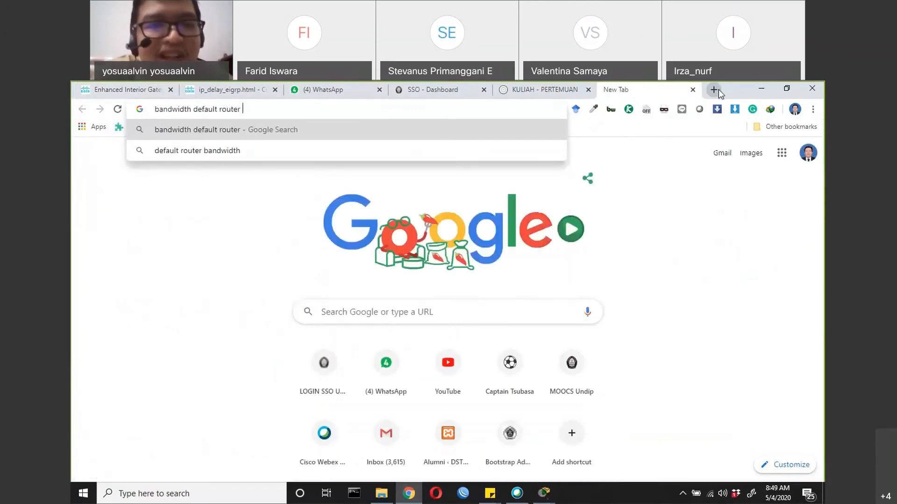
type("packet tracer")
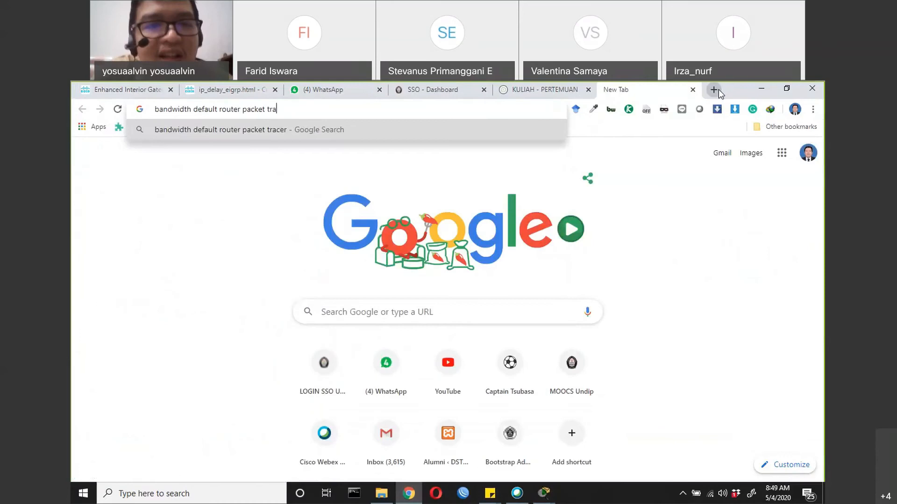
key("Return")
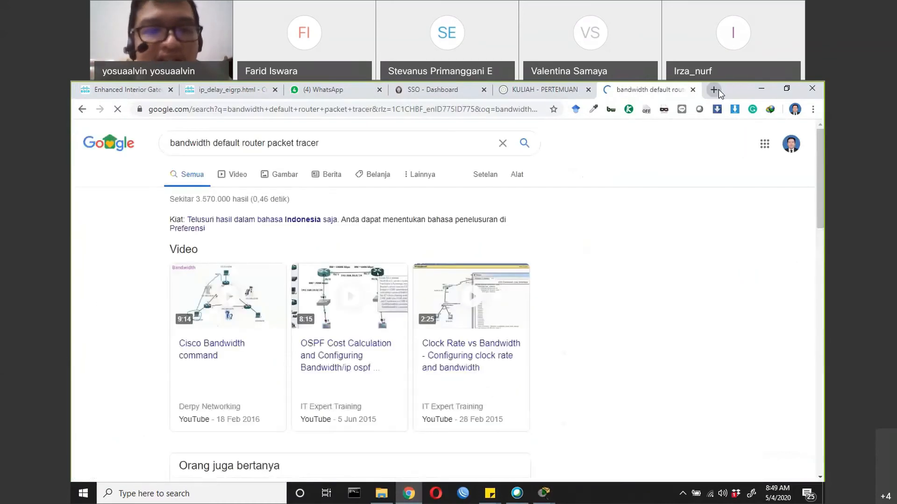
scroll(213, 335, "down", 8)
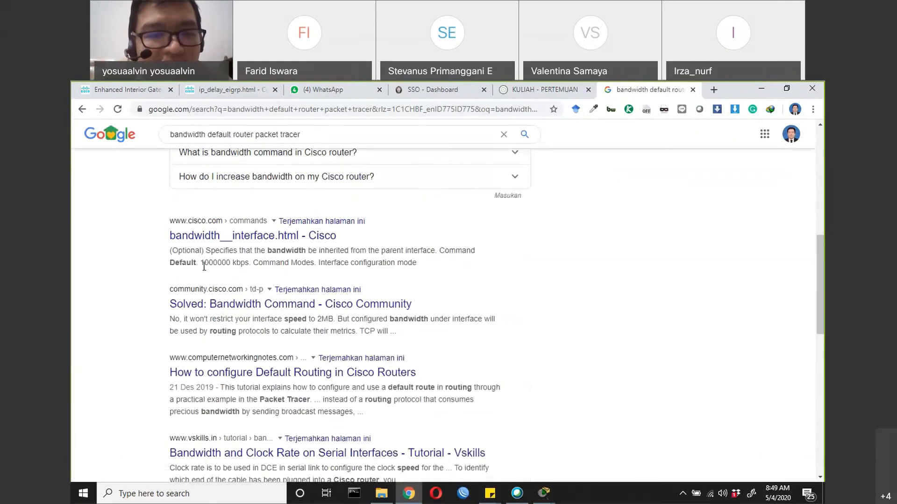
left_click_drag(200, 263, 230, 264)
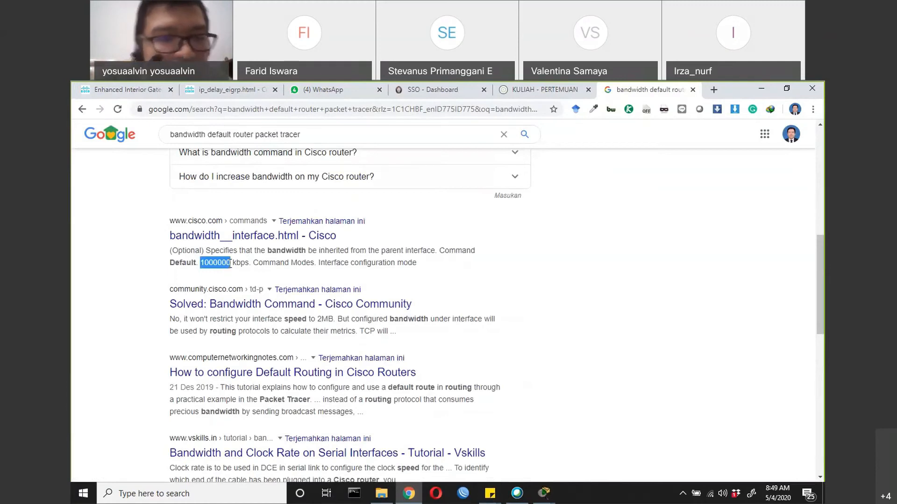
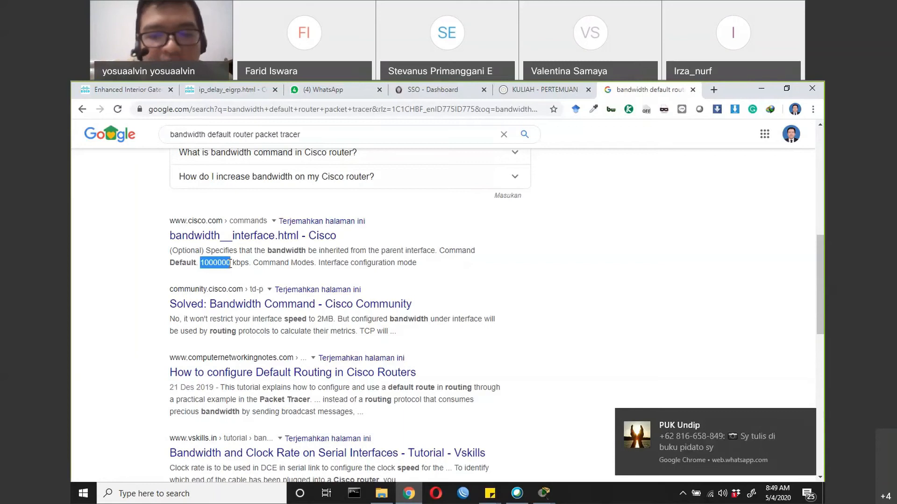
Switch to Cisco Packet Tracer, return the network to Realtime mode and open Router1's command line beside the topology
left_click(543, 496)
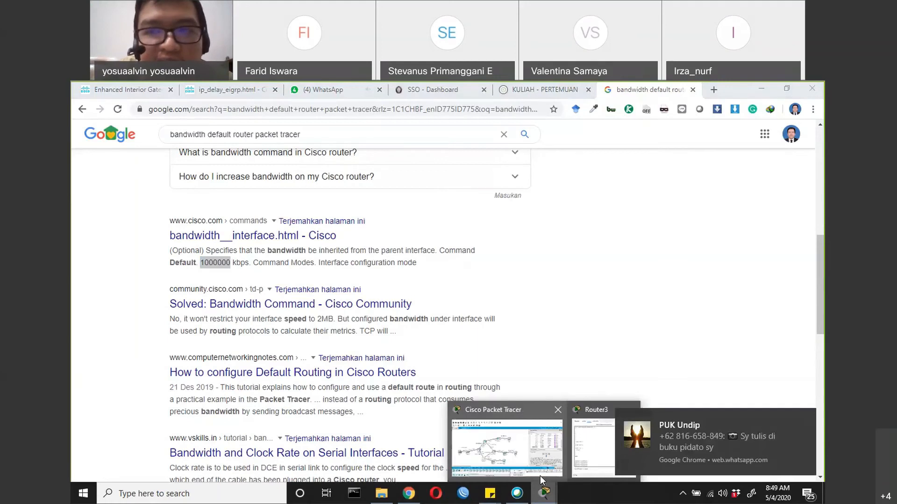
left_click(540, 475)
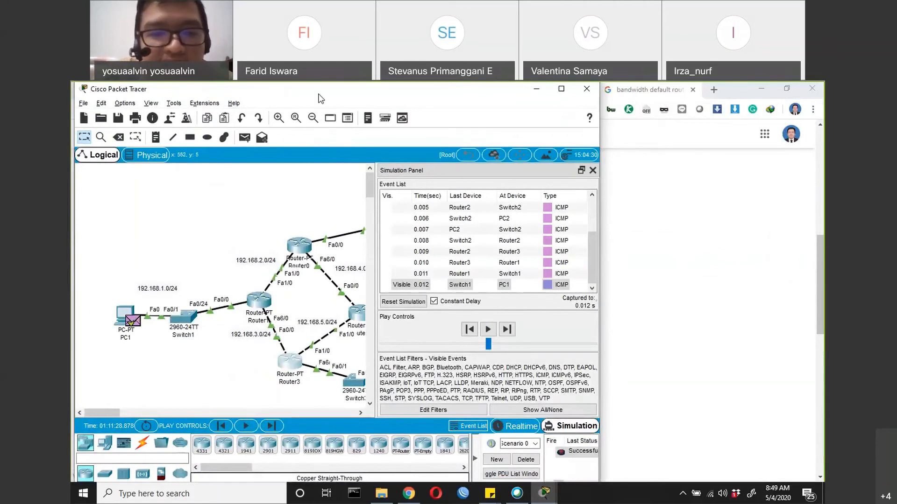
left_click_drag(319, 94, 409, 102)
left_click(610, 434)
left_click(352, 308)
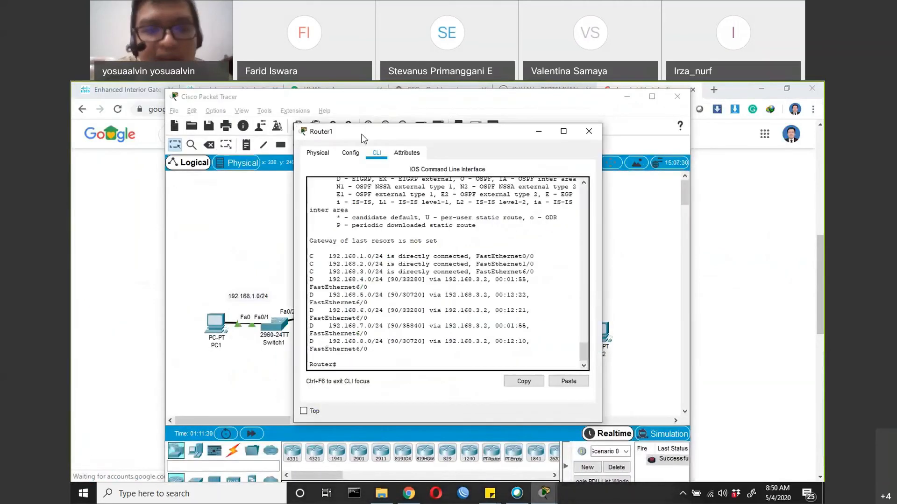
left_click_drag(361, 135, 555, 194)
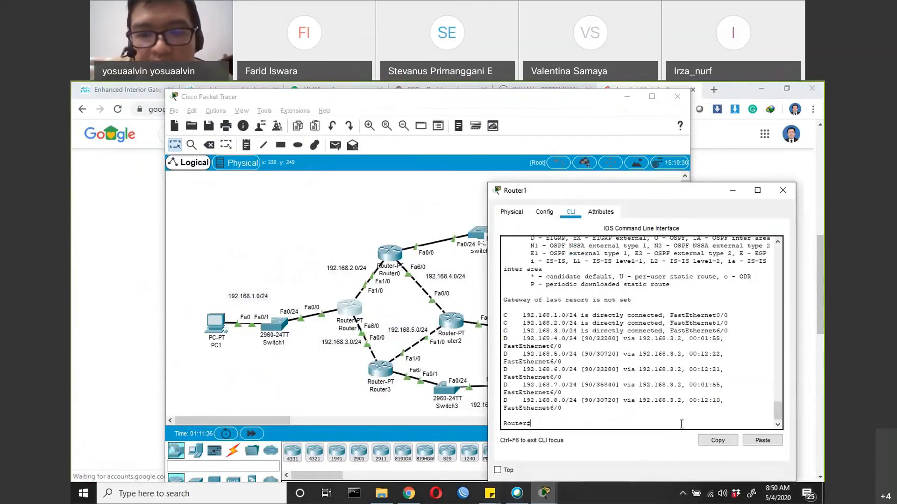
On Router1, enter global configuration mode and set the bandwidth of interface fa1/0 to 2000000
type("conf t")
key("Return")
type("in")
key("Tab")
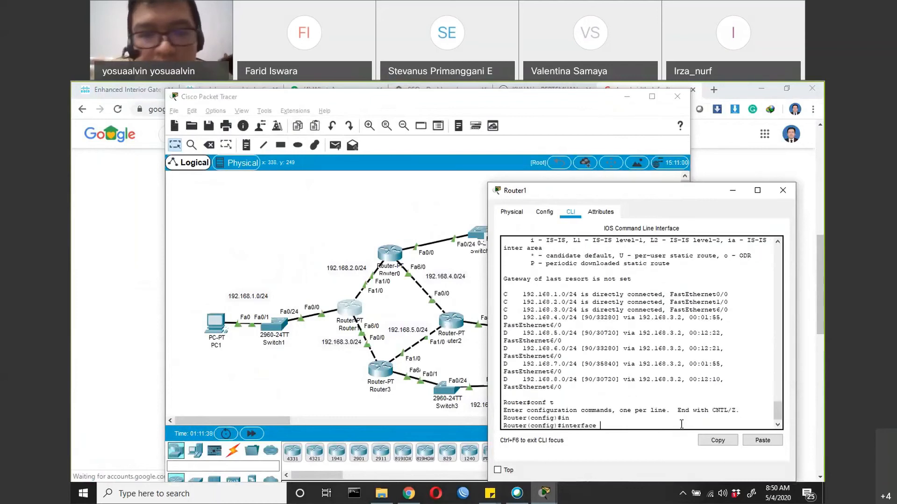
type("fa1/")
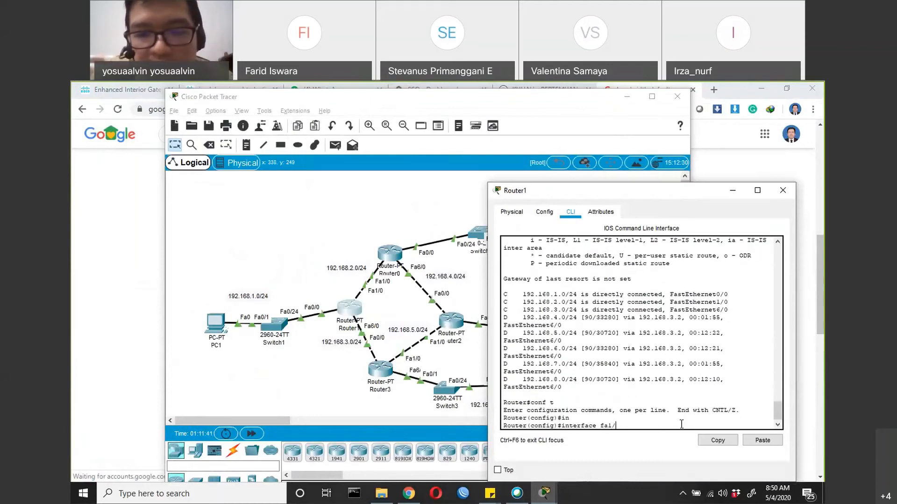
type("0")
key("Return")
type("band")
key("Tab")
type("2000000")
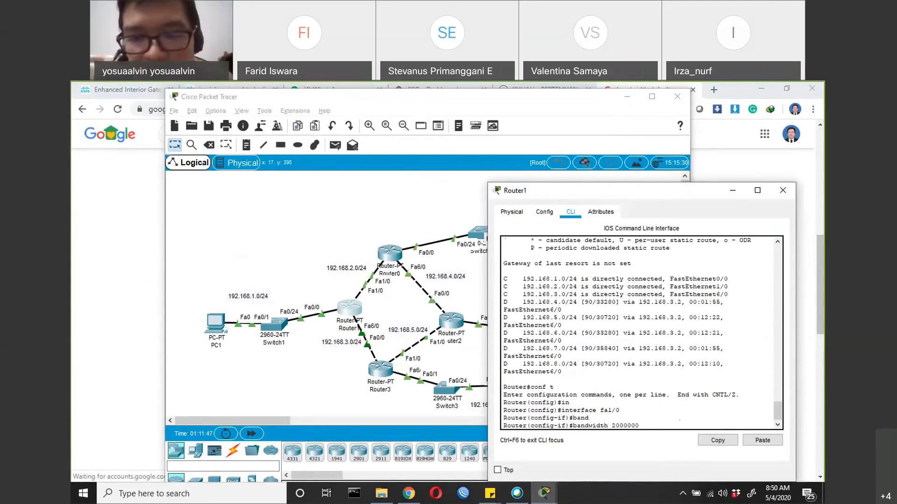
key("Return")
Glance at the default-bandwidth search results in Chrome, then return to the Packet Tracer topology and open Router0's command line
key("alt+Tab")
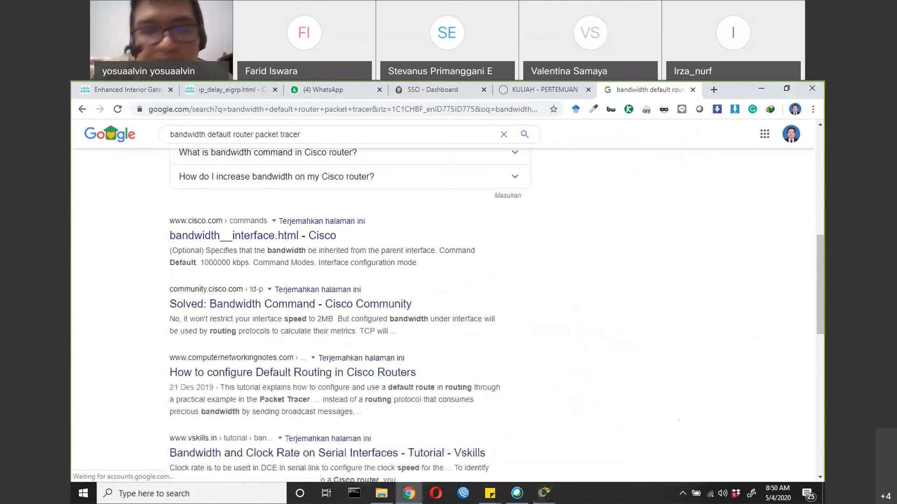
key("alt+Tab")
key("alt+Tab")
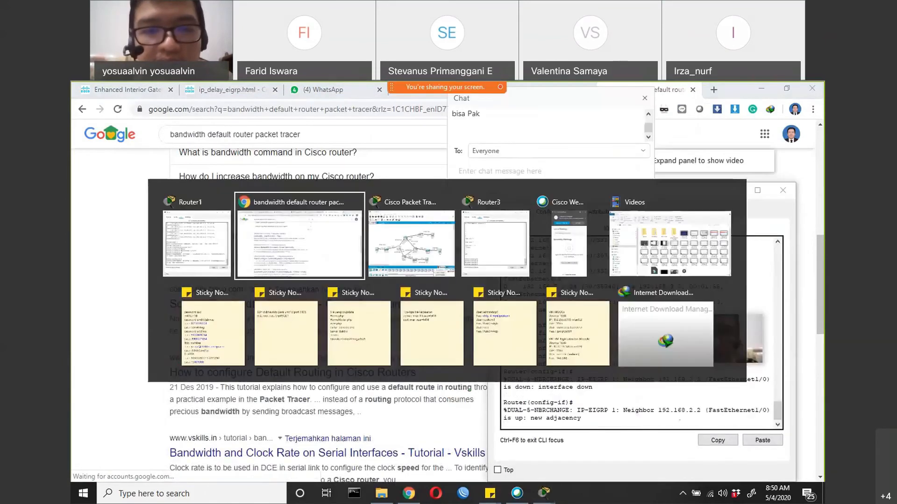
key("alt+Tab")
left_click(391, 254)
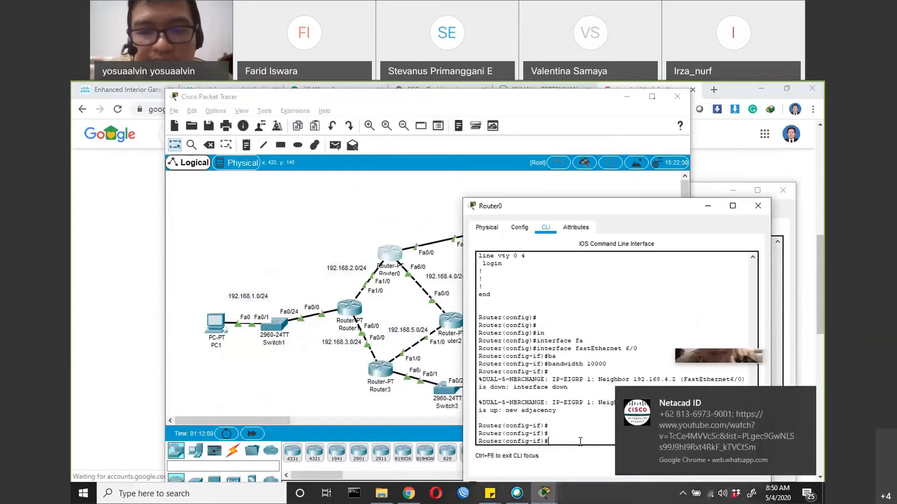
On Router0, leave the current interface context and set the bandwidth of interface fastEthernet 6/0 to 2000000
type("in")
key("Tab")
type("fa")
key("Tab")
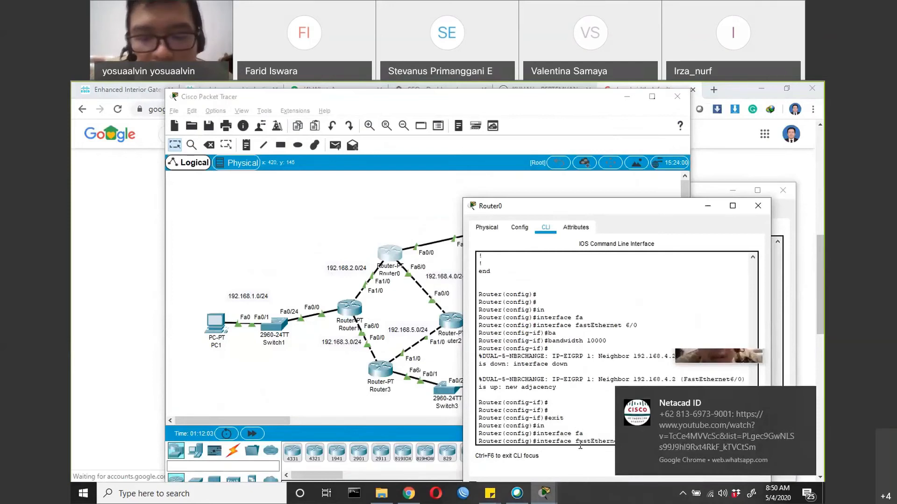
type("6/0")
key("Return")
type("bandwidth")
key("Tab")
type("20000")
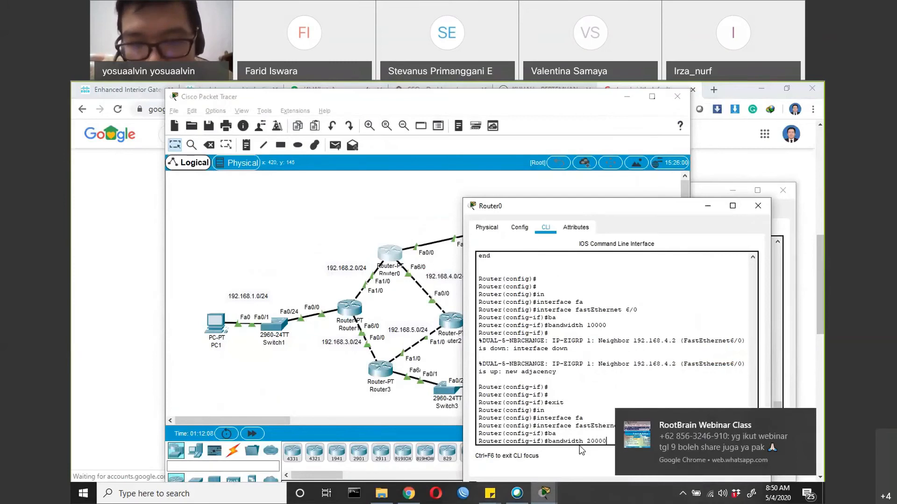
type("00")
key("Return")
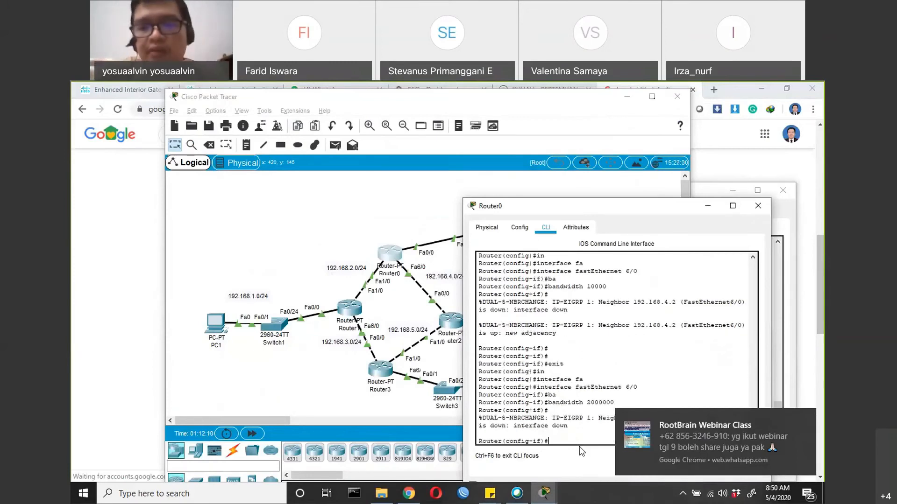
left_click(799, 418)
left_click(710, 427)
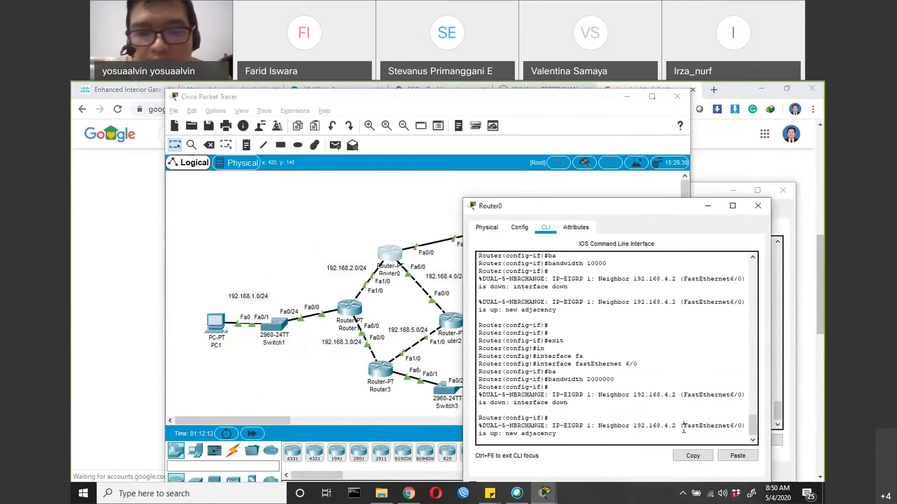
key("Return")
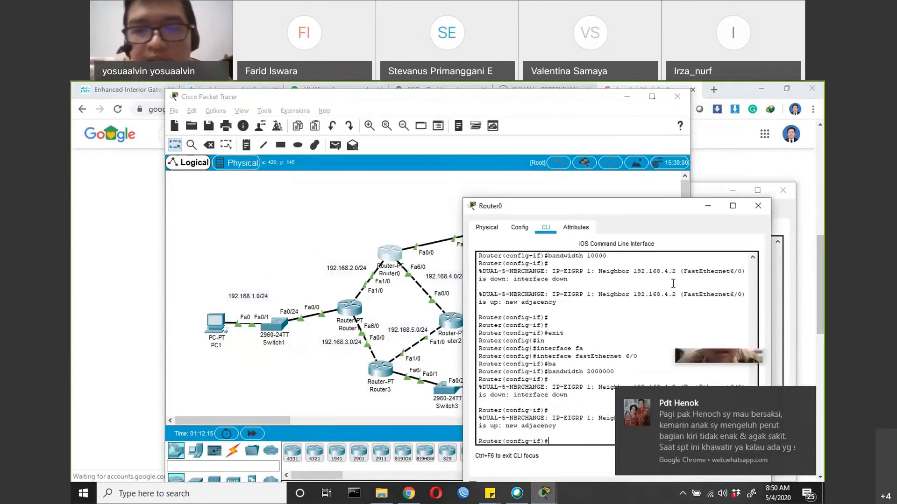
Close Router0's window and maximize the main Packet Tracer window to show the whole topology
left_click_drag(642, 208, 512, 262)
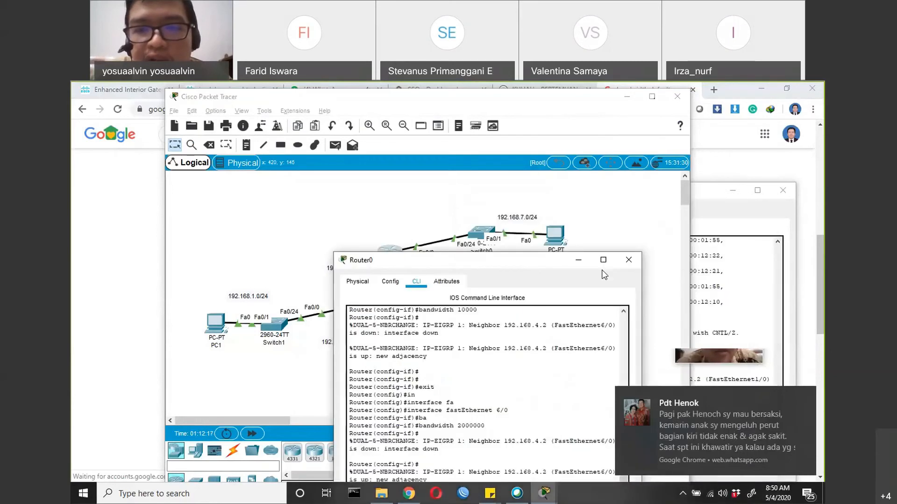
left_click(628, 261)
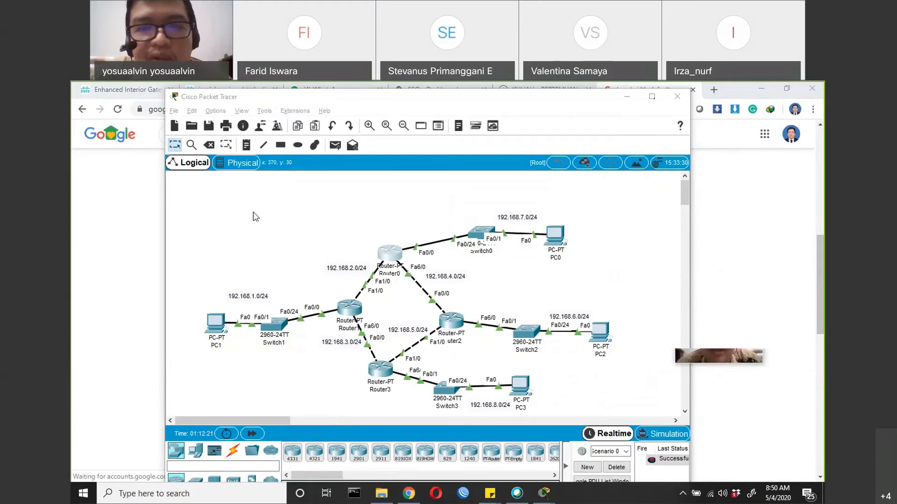
left_click_drag(293, 99, 253, 213)
left_click(613, 209)
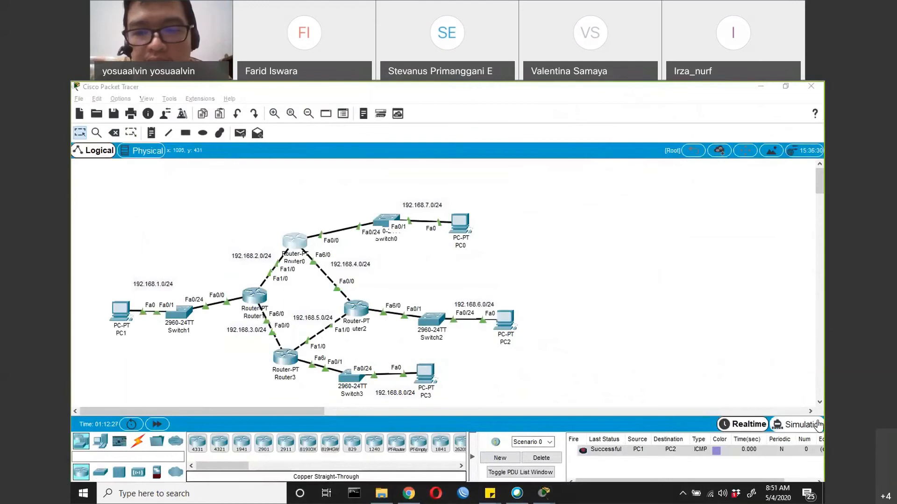
Delete the old PDU scenario and, in Simulation mode, send a simple PDU from PC1 to PC2
left_click(540, 458)
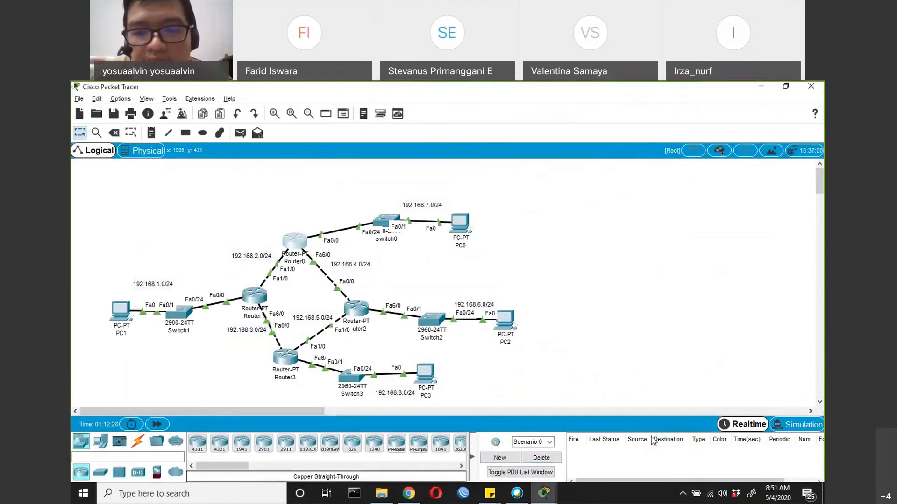
left_click(788, 429)
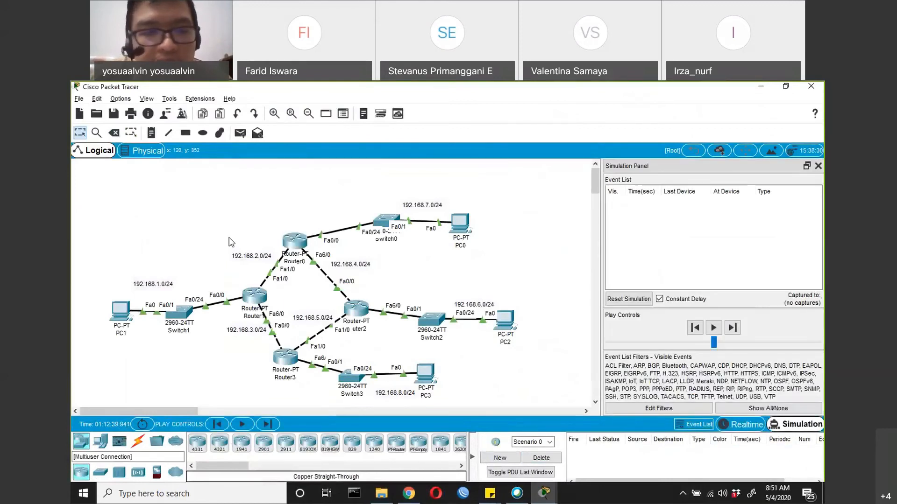
left_click(238, 138)
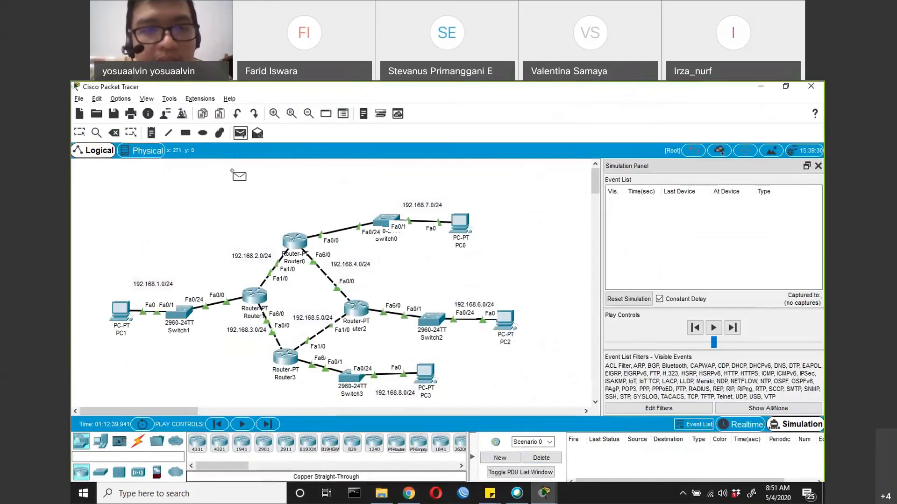
left_click(121, 310)
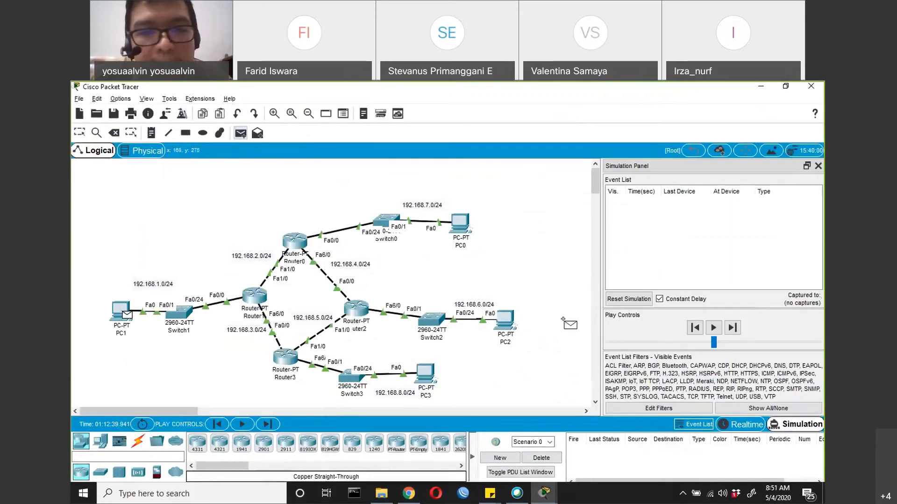
left_click(508, 322)
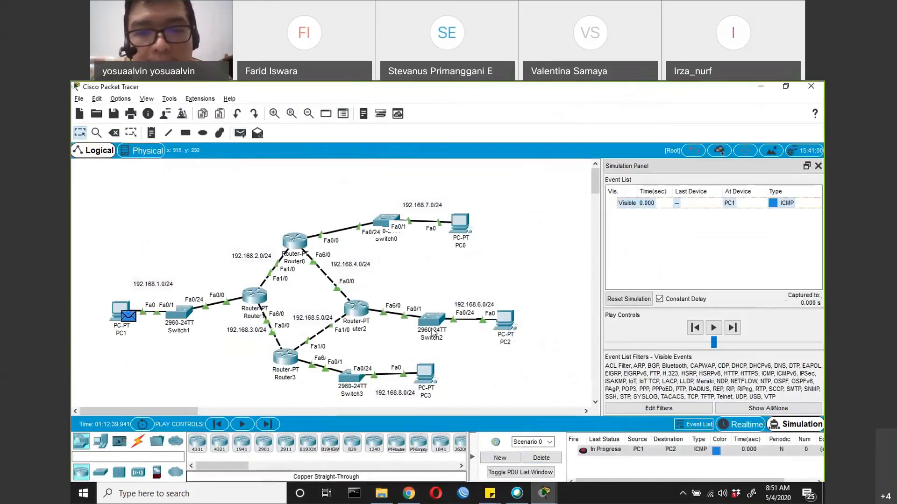
Step the simulation forward through each event, following the new PDU from PC1 to PC2 and its reply back to PC1
left_click(257, 426)
left_click(258, 425)
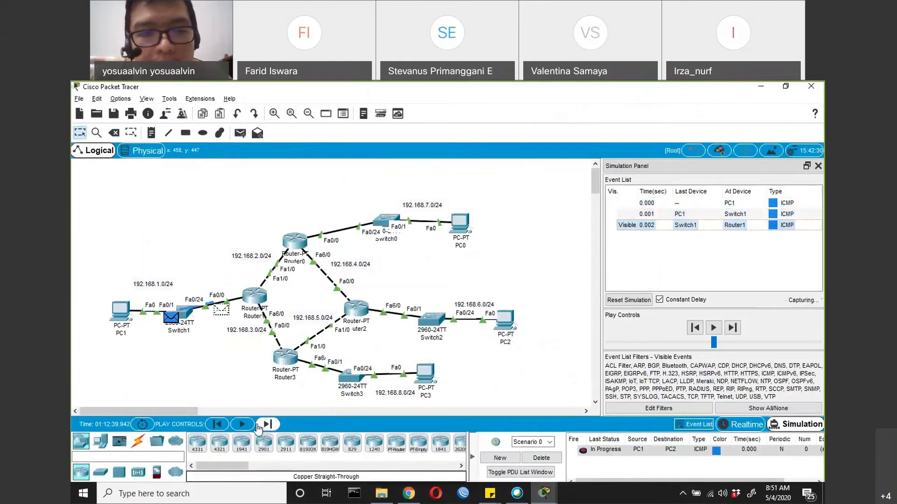
left_click(258, 425)
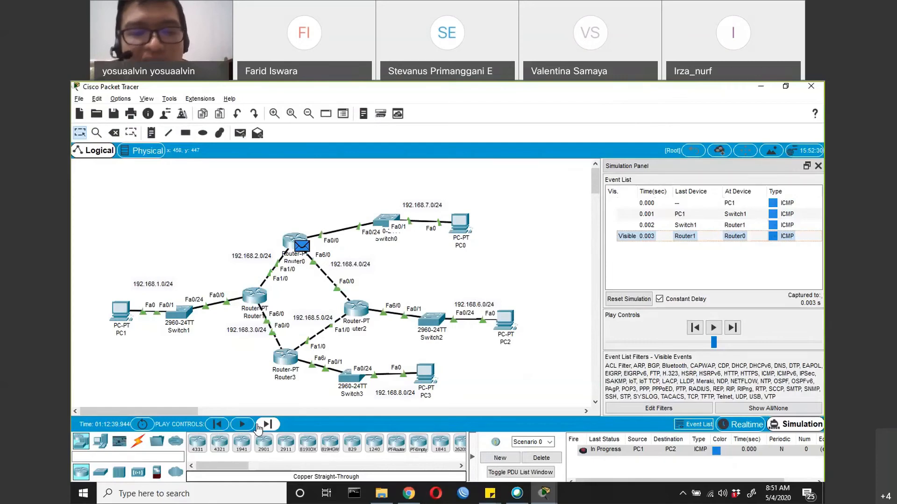
left_click(257, 426)
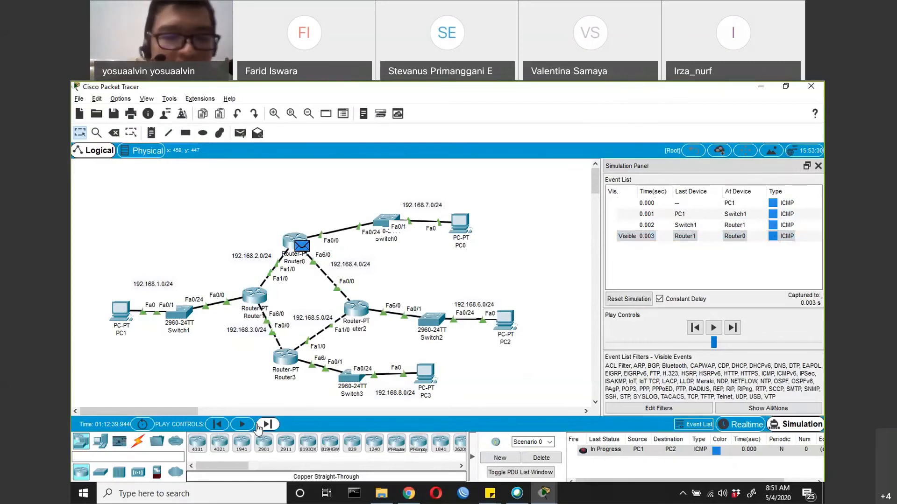
left_click(258, 427)
left_click(258, 426)
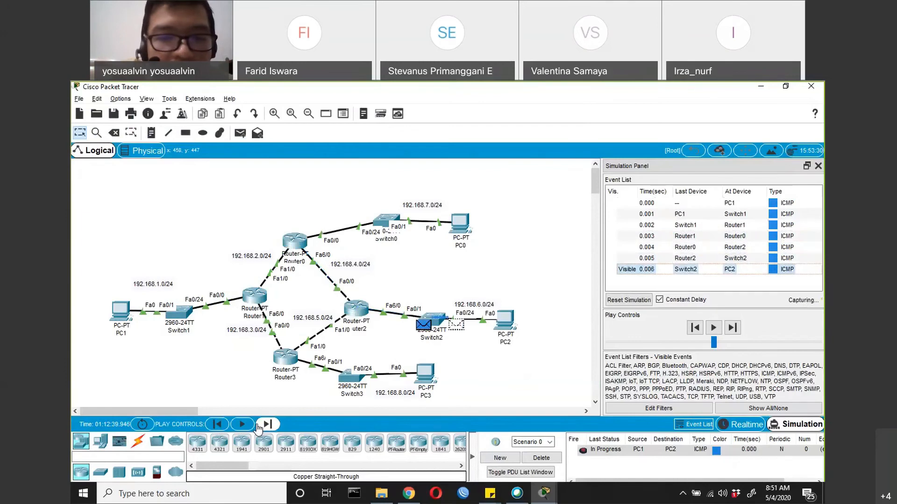
left_click(257, 426)
left_click(258, 427)
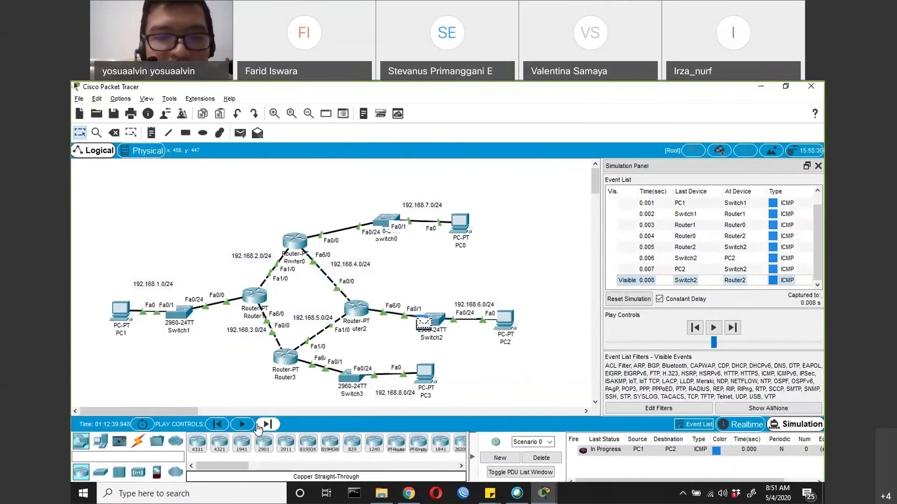
left_click(257, 426)
left_click(257, 426)
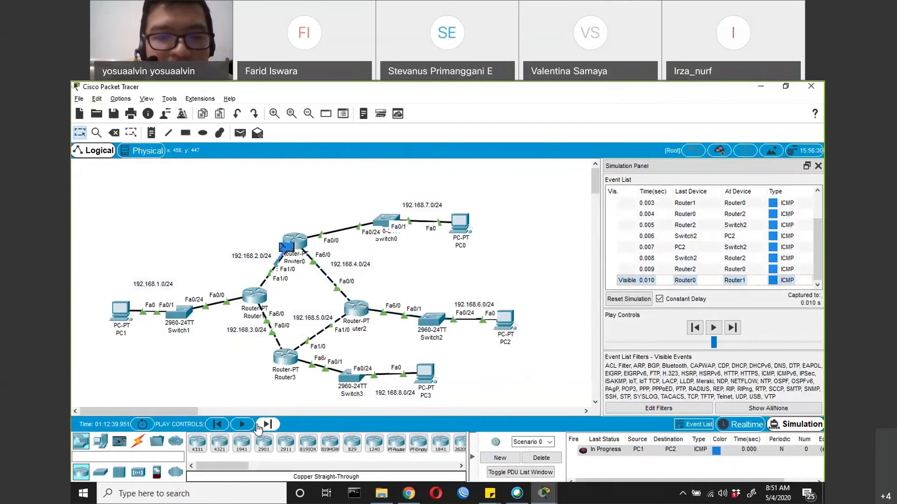
left_click(257, 427)
left_click(258, 427)
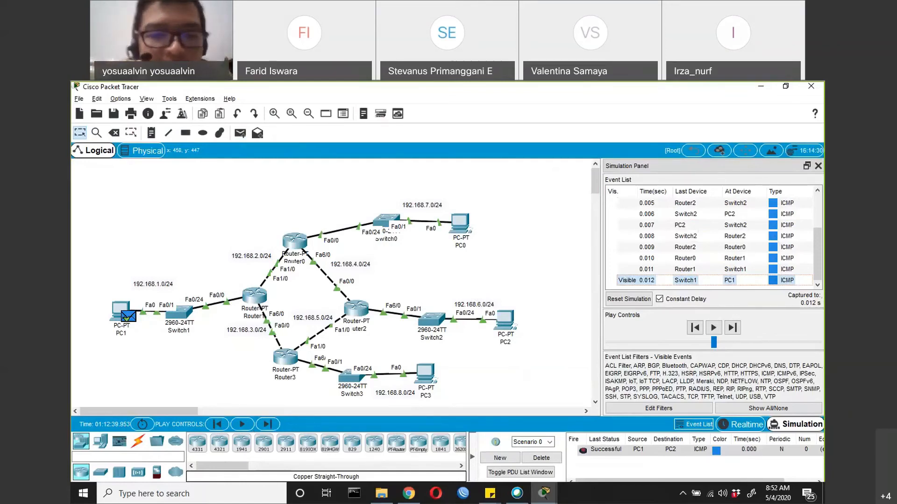
Reopen Router1's command line and display its IP routing table with do sh ip route
left_click(252, 301)
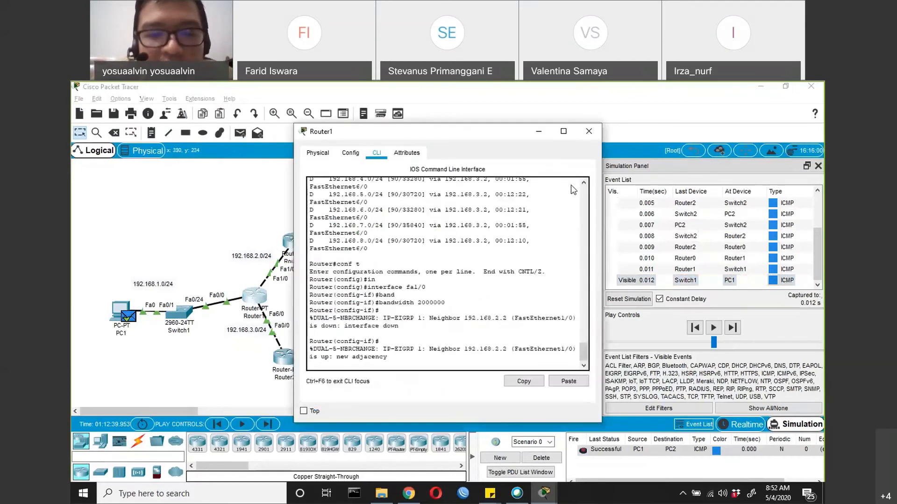
left_click_drag(416, 131, 570, 183)
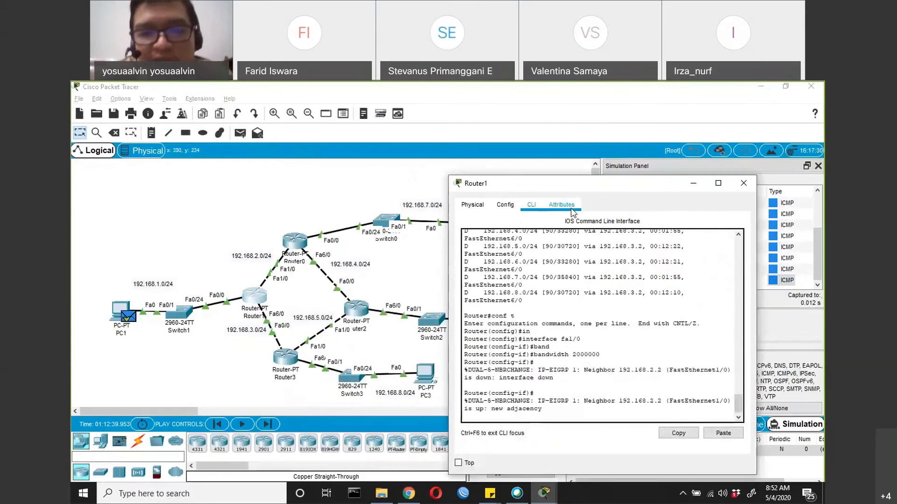
key("Return")
key("Return")
key("Return")
key("Return")
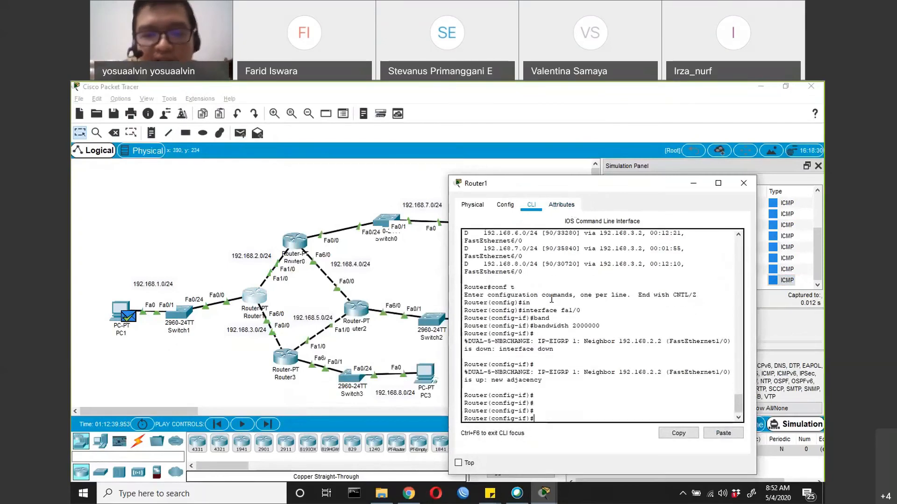
type("do sh ip")
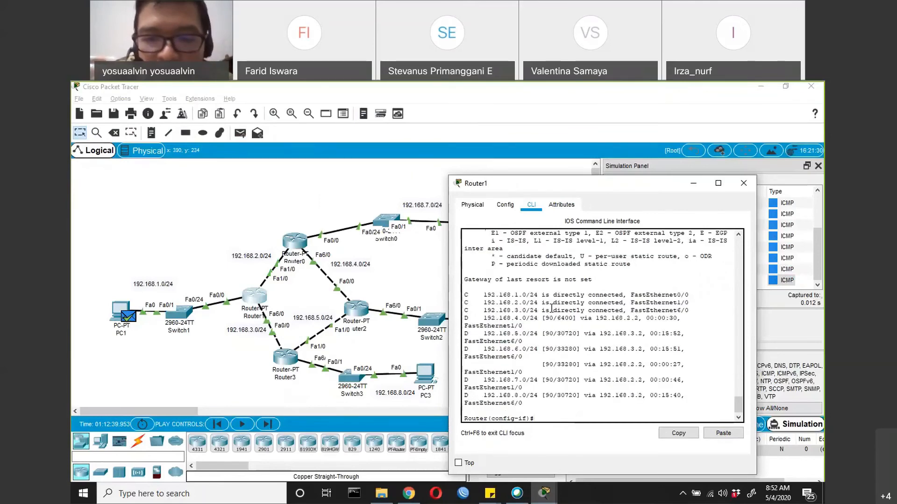
Copy all the C and D route entries of the routing table from Router1's command line
left_click_drag(528, 400, 485, 295)
right_click(473, 307)
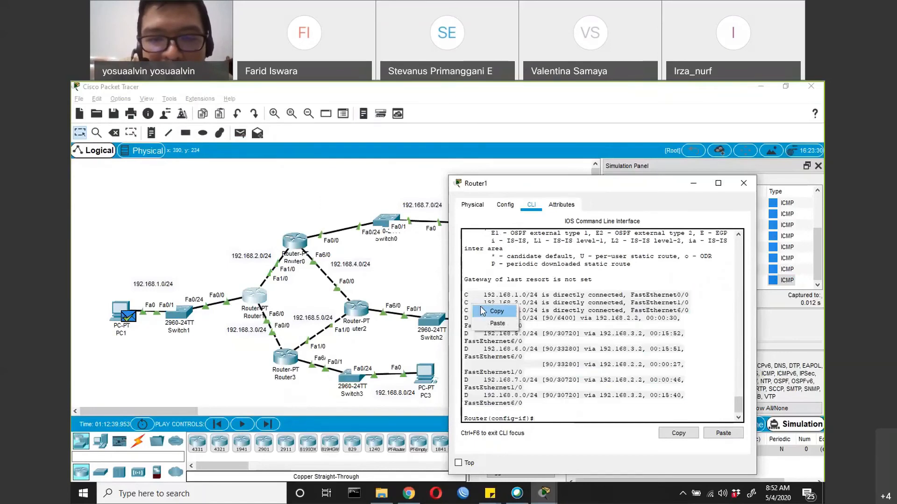
left_click(486, 311)
Open Notepad++ in a smaller window beside Router1's CLI and paste the copied routes into a new document
left_click(235, 499)
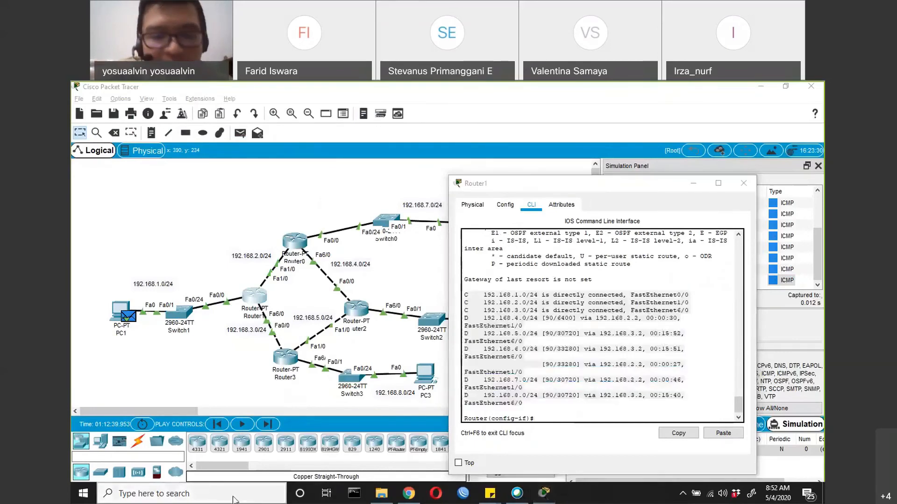
type("note")
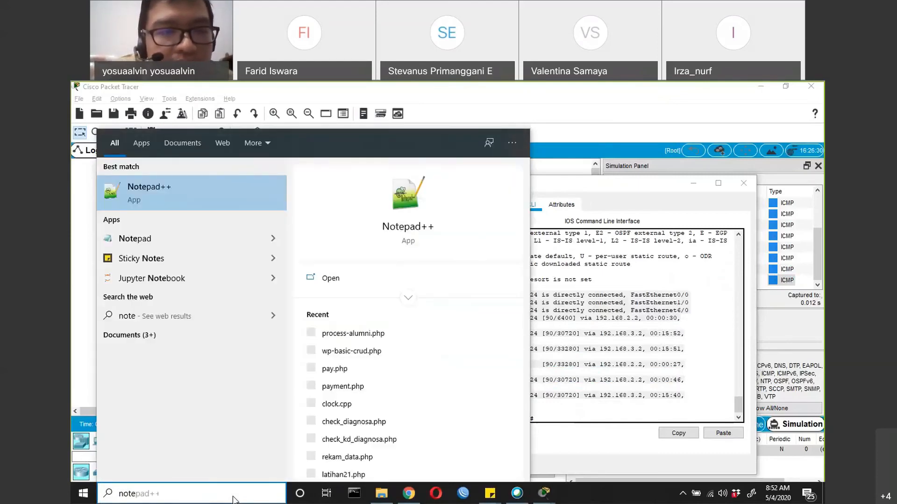
key("Escape")
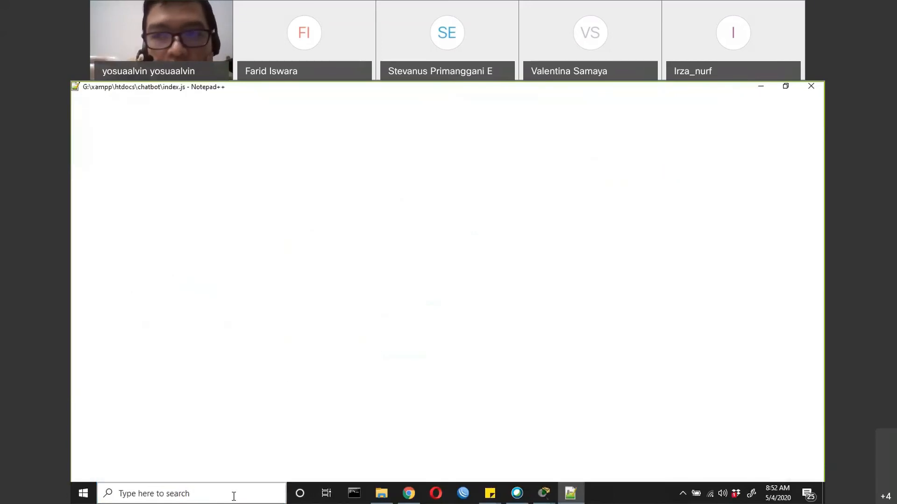
left_click(784, 87)
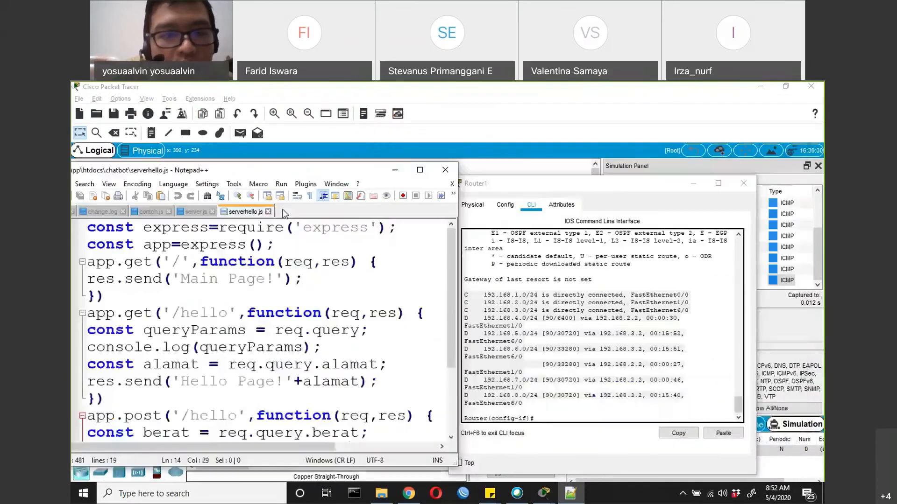
key("ctrl+n")
key("ctrl+v")
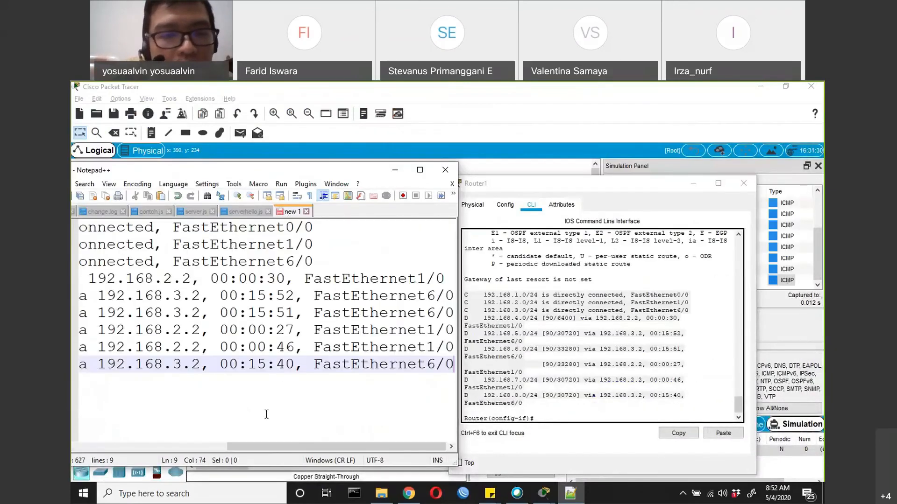
left_click_drag(268, 447, 112, 449)
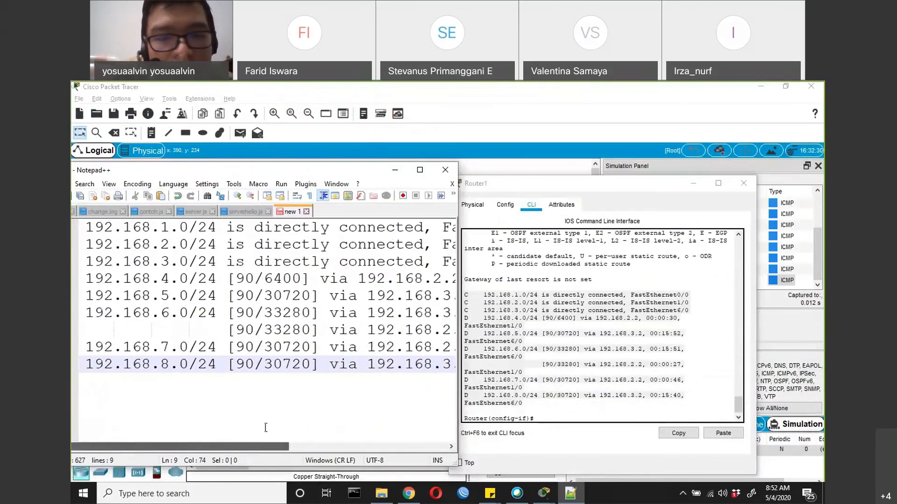
Return to Router1's command line and exit interface configuration mode
left_click(551, 410)
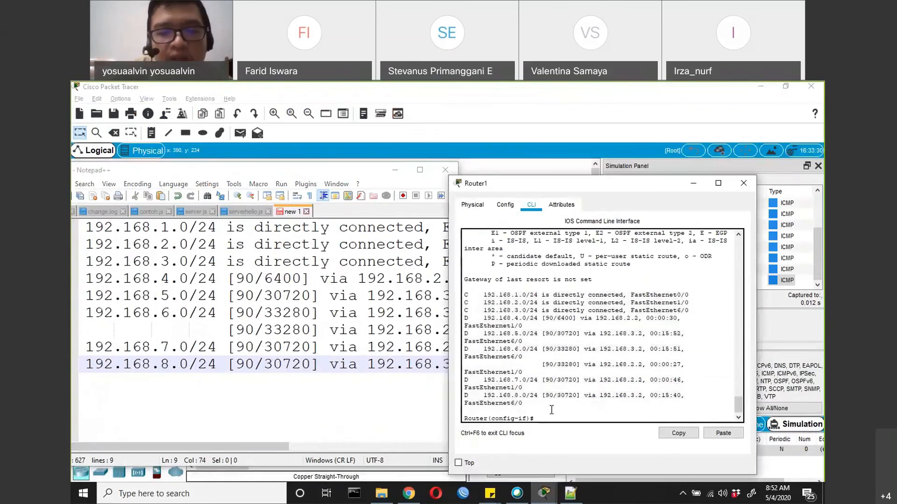
key("Return")
key("Return")
type("exi")
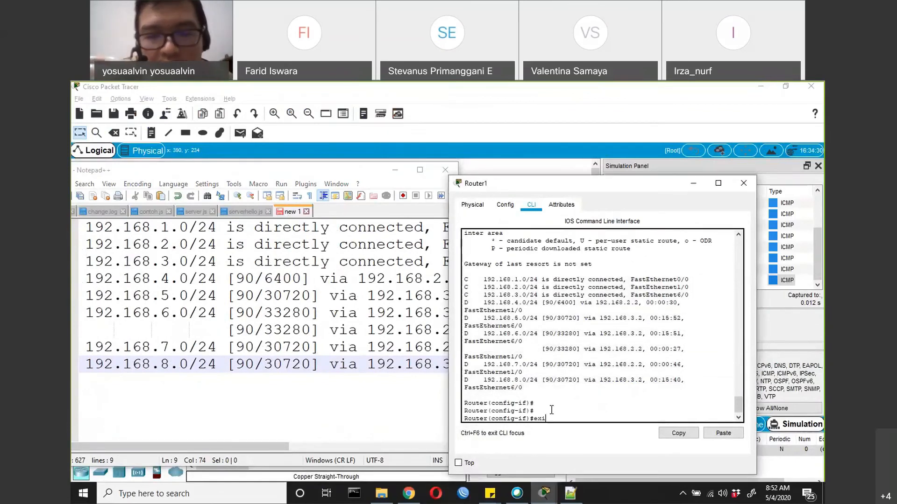
type("t")
key("Return")
type("in")
key("Tab")
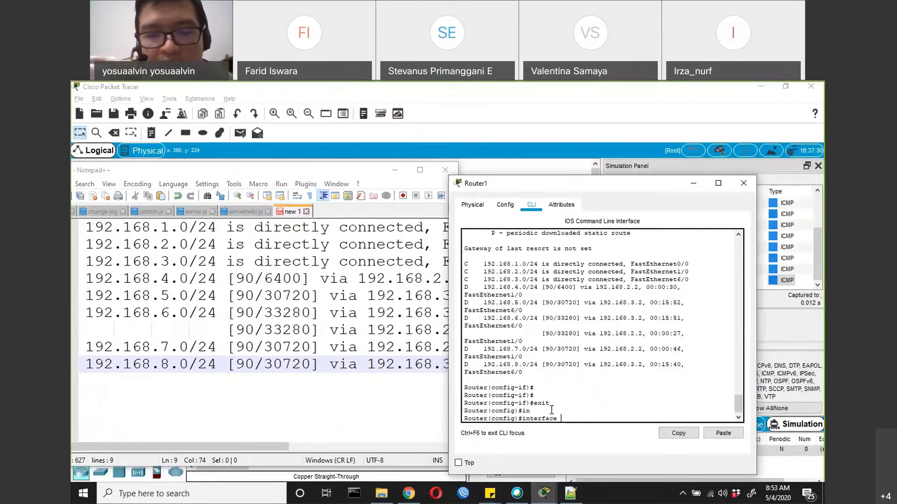
key("BackSpace")
key("BackSpace")
key("BackSpace")
key("BackSpace")
key("BackSpace")
key("BackSpace")
key("BackSpace")
key("BackSpace")
key("BackSpace")
key("BackSpace")
type("ip")
key("BackSpace")
key("BackSpace")
Enter EIGRP configuration mode on Router1 with router eigrp 1
type("router eigrp 1")
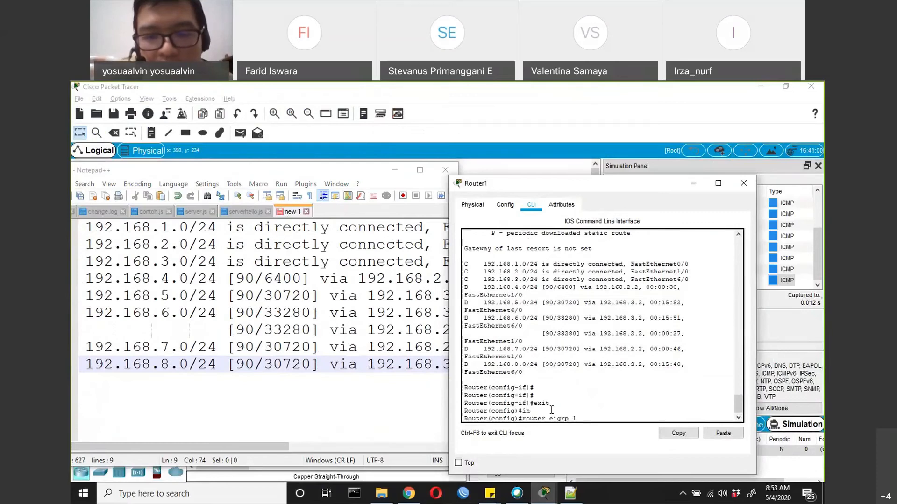
key("Return")
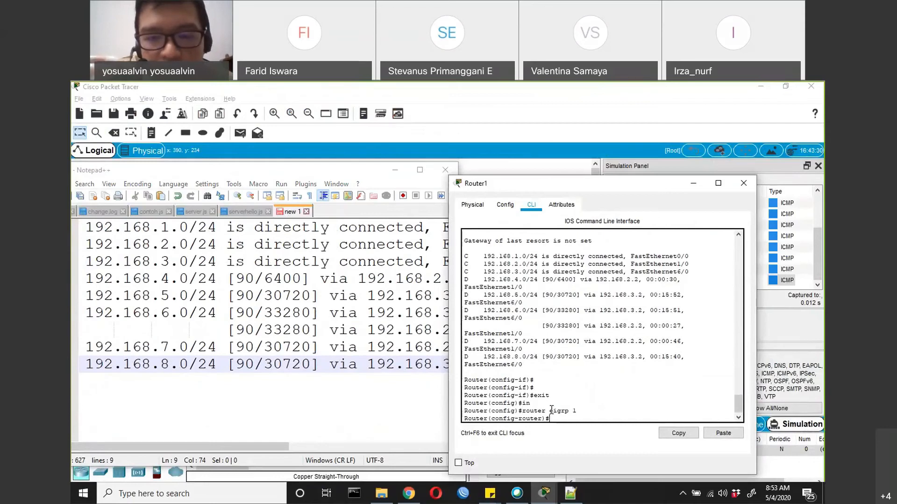
Look up the commands available in EIGRP router mode and the argument of eigrp router-id, leaving the command unexecuted
type("?")
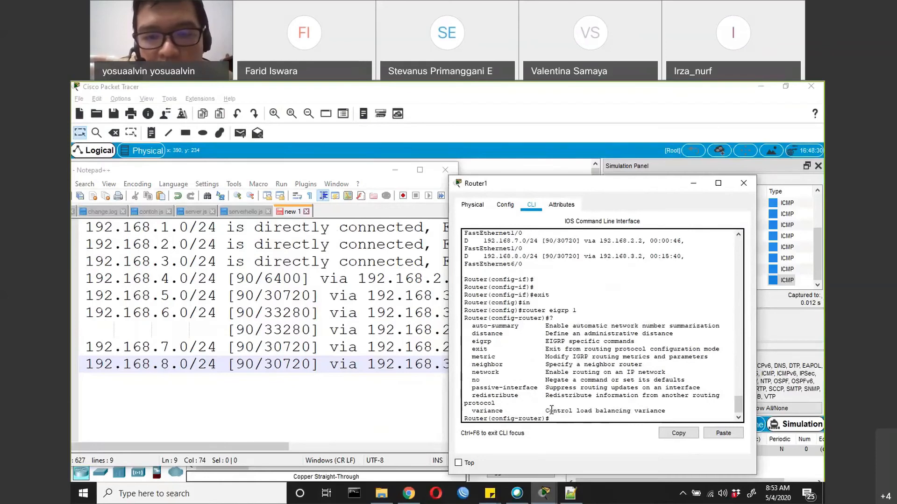
type("e")
key("Tab")
key("Tab")
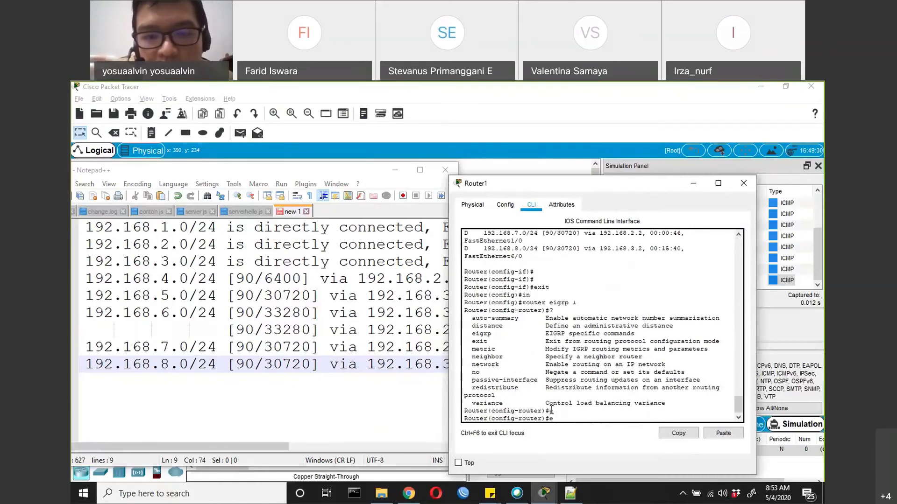
type("i")
key("Tab")
key("Tab")
type("?")
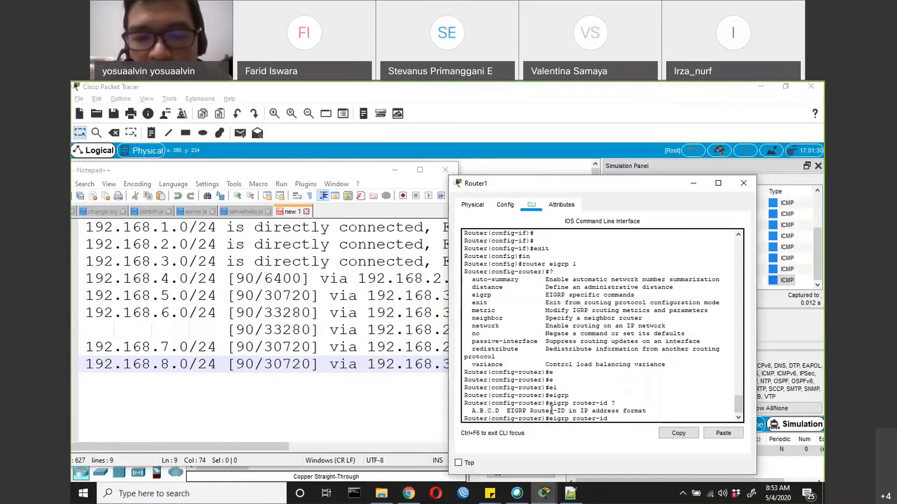
key("BackSpace")
key("BackSpace")
key("BackSpace")
key("BackSpace")
key("BackSpace")
key("BackSpace")
key("BackSpace")
key("BackSpace")
key("BackSpace")
key("BackSpace")
key("BackSpace")
key("BackSpace")
key("BackSpace")
key("BackSpace")
key("BackSpace")
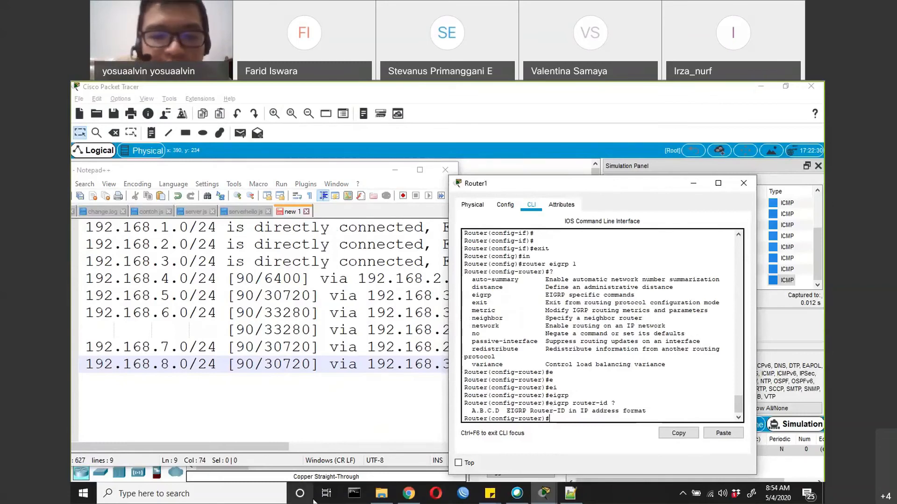
Switch to Chrome, search Google for "ip eigrp delay" in a new tab and open Cisco's ip delay eigrp page
left_click(408, 494)
left_click(713, 90)
type("ip eigrp delay")
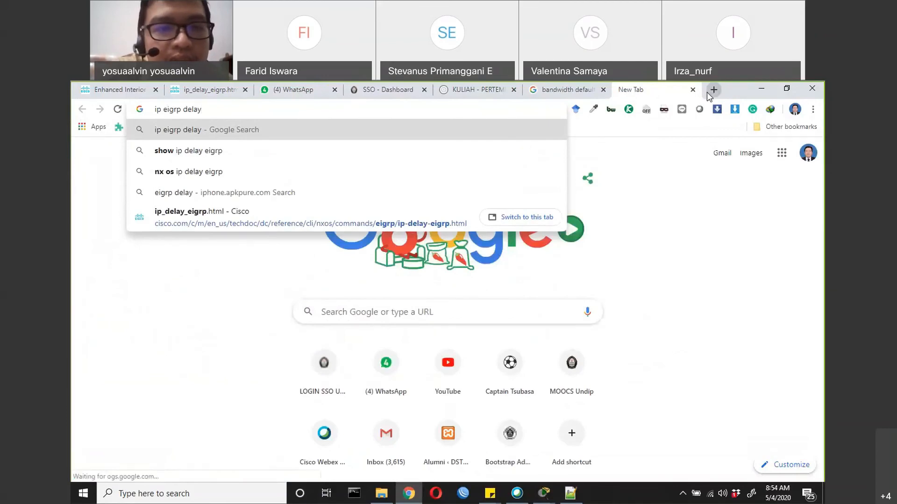
key("Return")
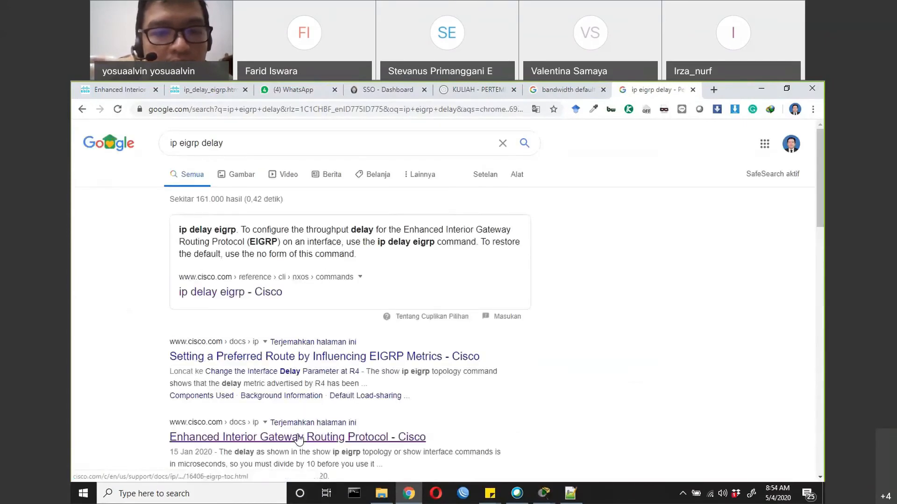
left_click(260, 294)
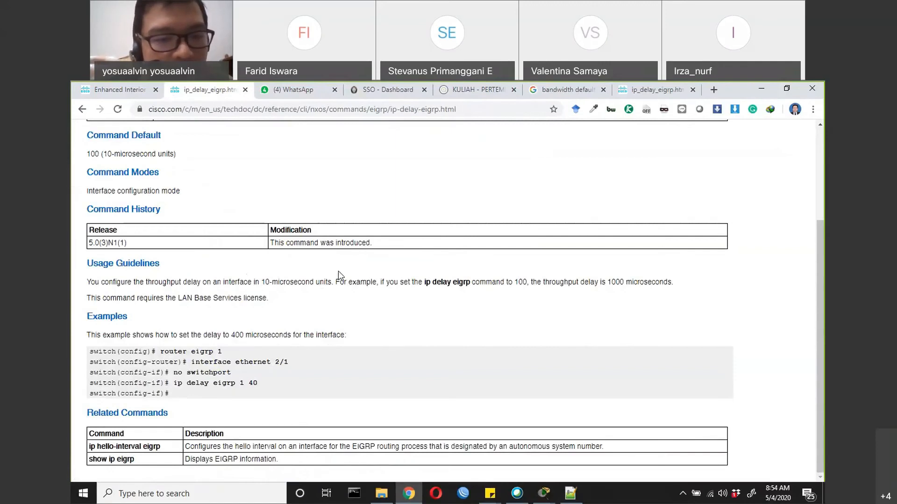
Switch back to Router1's command line and try to complete an interface command from EIGRP router mode
key("alt+Tab")
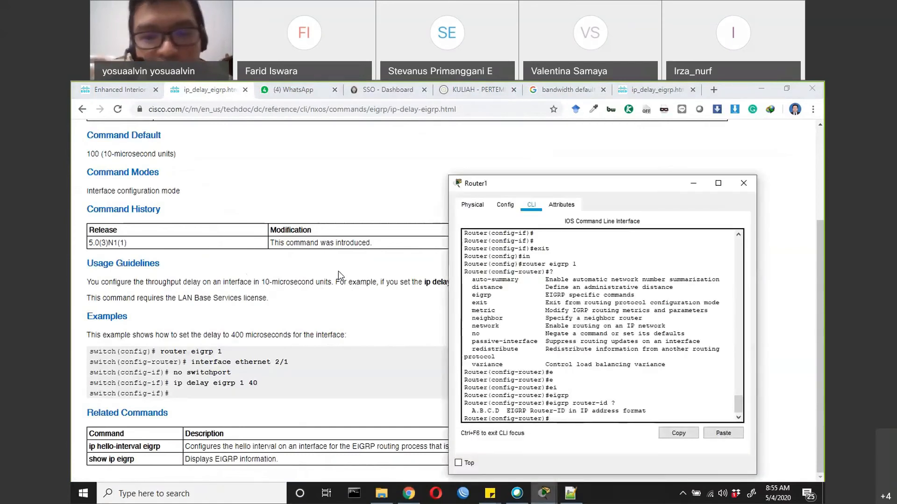
type("in")
key("Tab")
type("t")
key("Tab")
key("Tab")
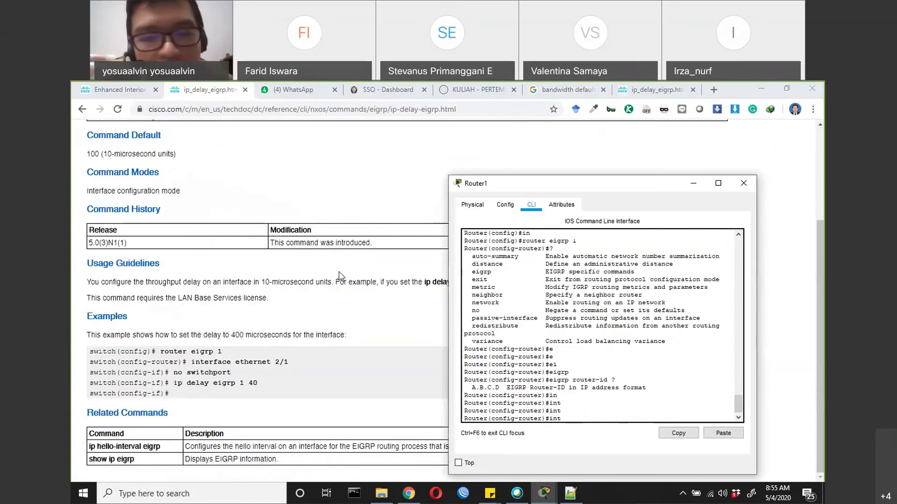
key("Tab")
key("Tab")
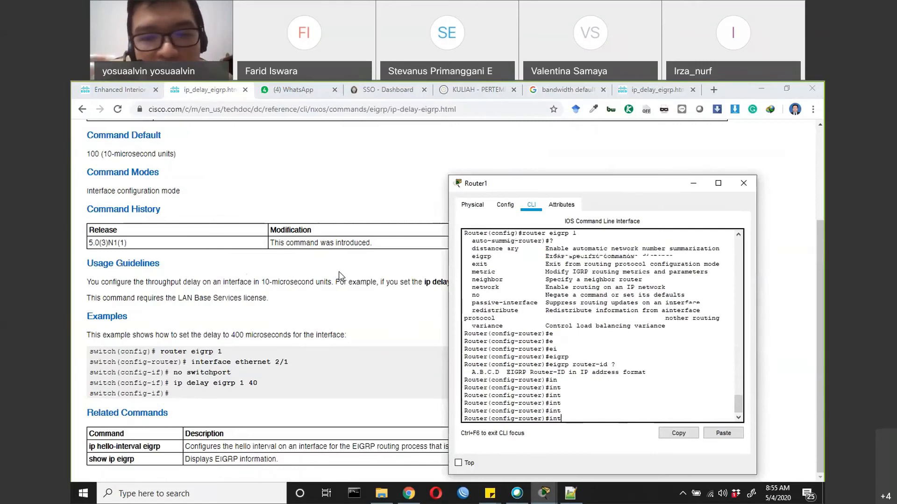
key("BackSpace")
key("BackSpace")
key("BackSpace")
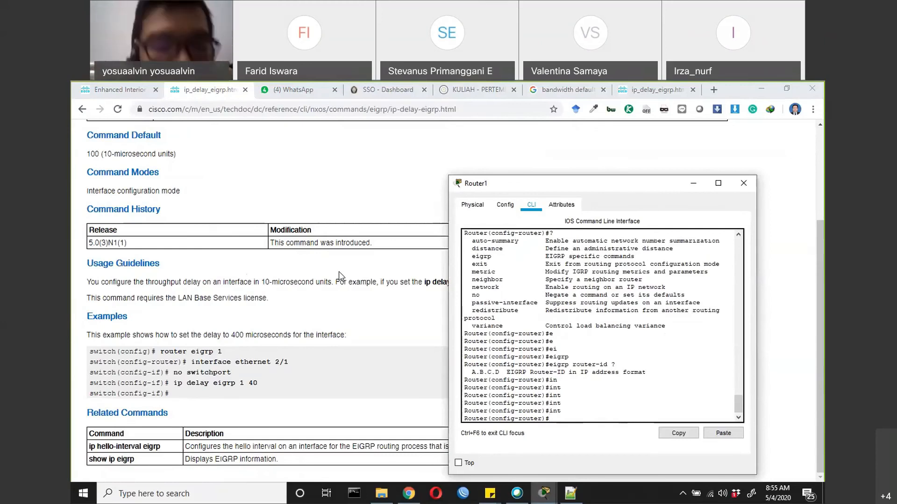
Find GNS3 with the Windows search and launch it
left_click(209, 494)
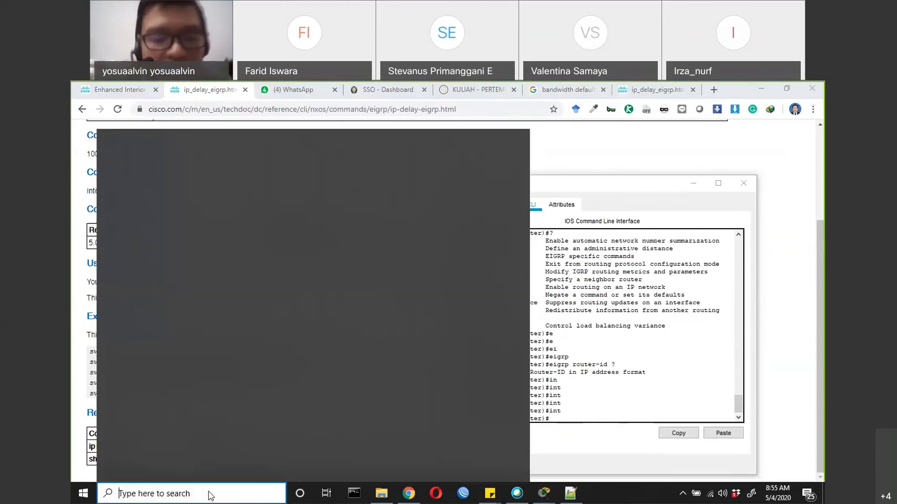
type("gns3")
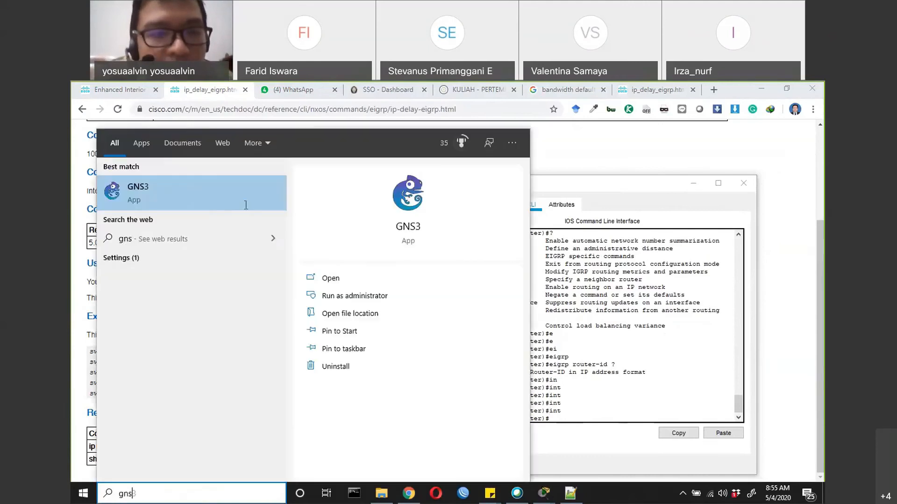
left_click(225, 206)
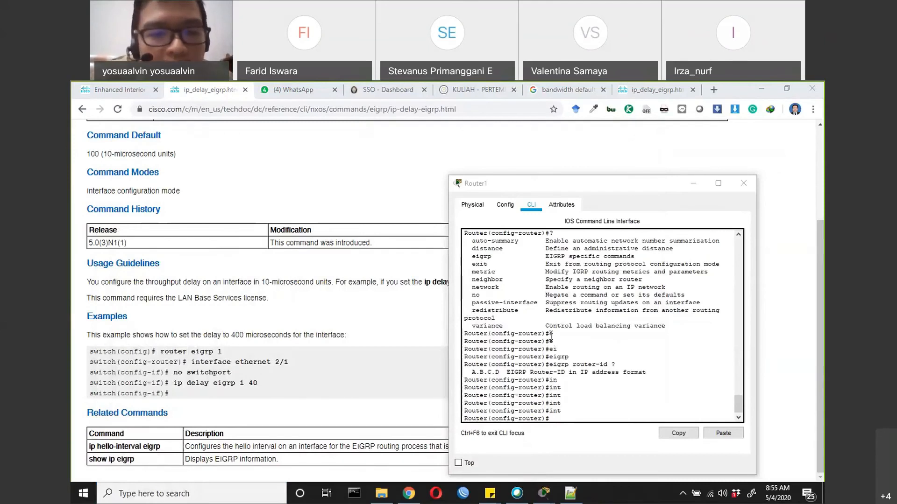
Review the ip delay eigrp 1 40 and no switchport example lines and the command's syntax on the Cisco page
left_click(185, 382)
left_click_drag(185, 382, 273, 384)
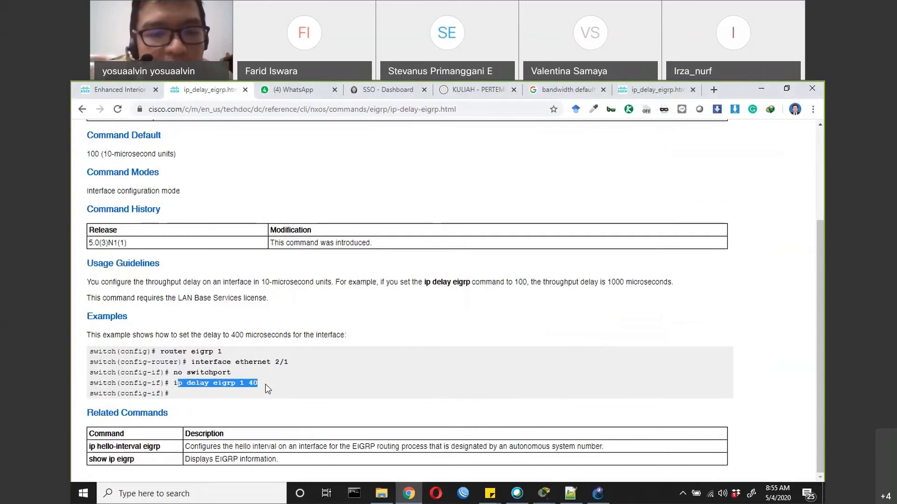
left_click_drag(178, 372, 237, 375)
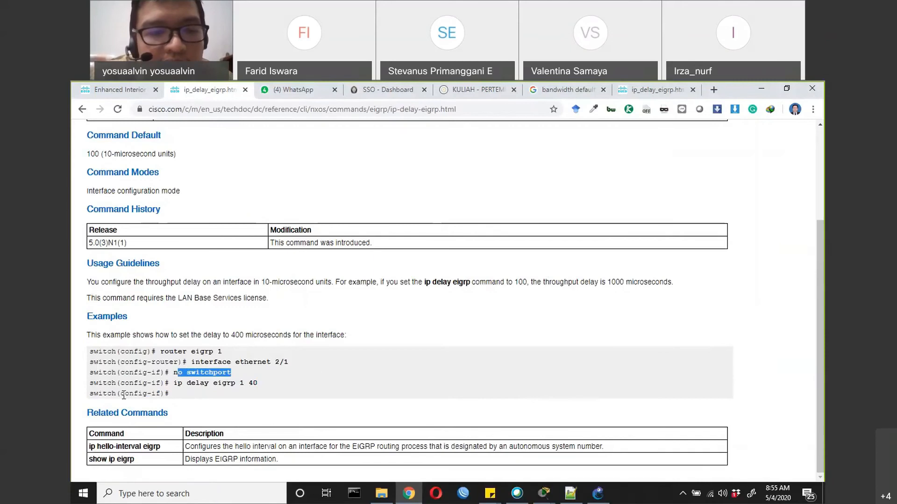
left_click_drag(89, 372, 129, 373)
scroll(178, 309, "up", 3)
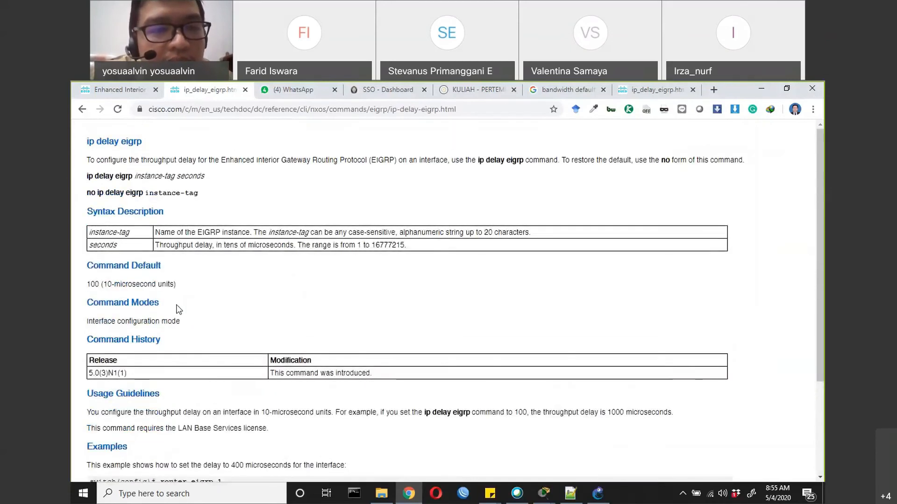
scroll(178, 309, "down", 3)
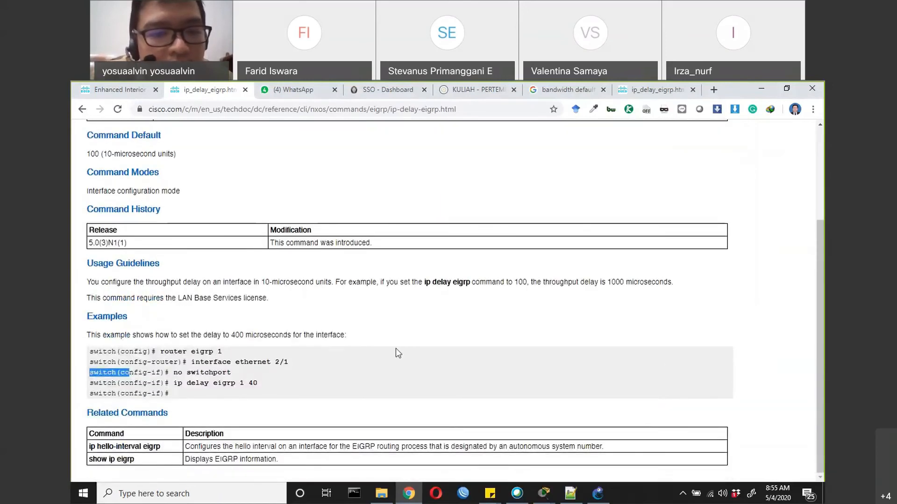
Switch to GNS3 and create a new project named template1
left_click(597, 493)
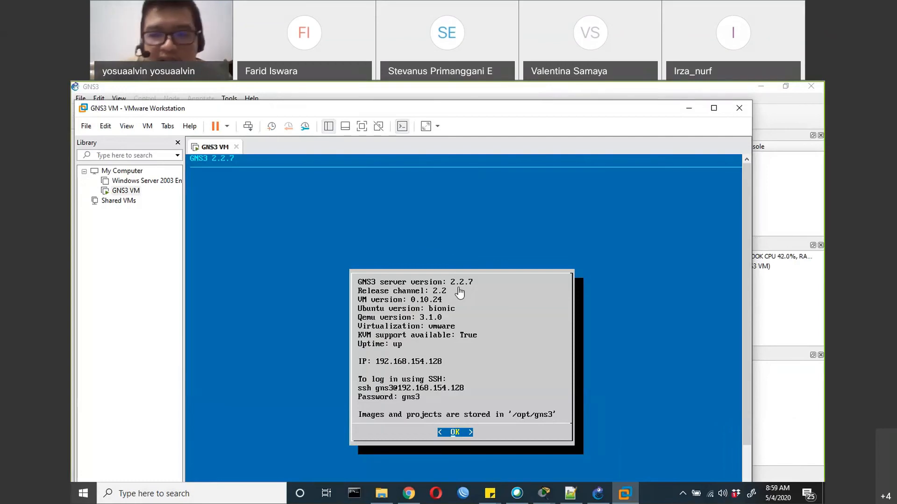
left_click(606, 492)
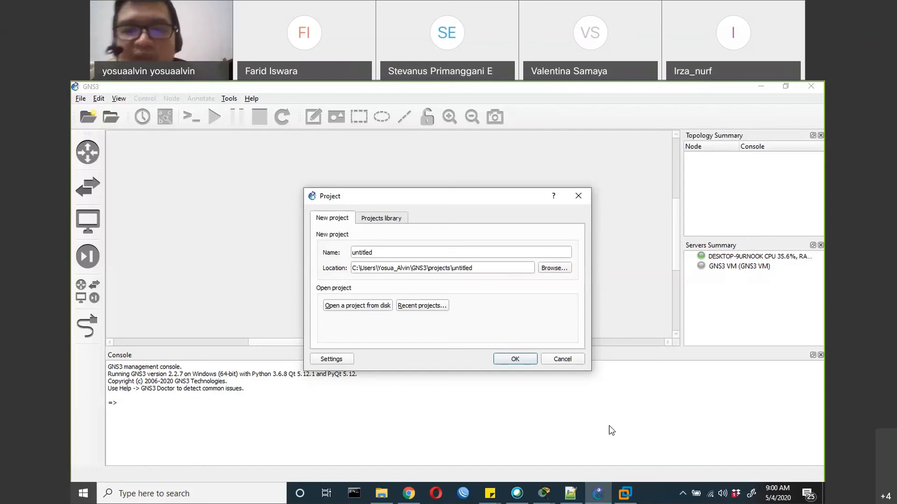
left_click_drag(399, 252, 322, 254)
type("template1")
key("Return")
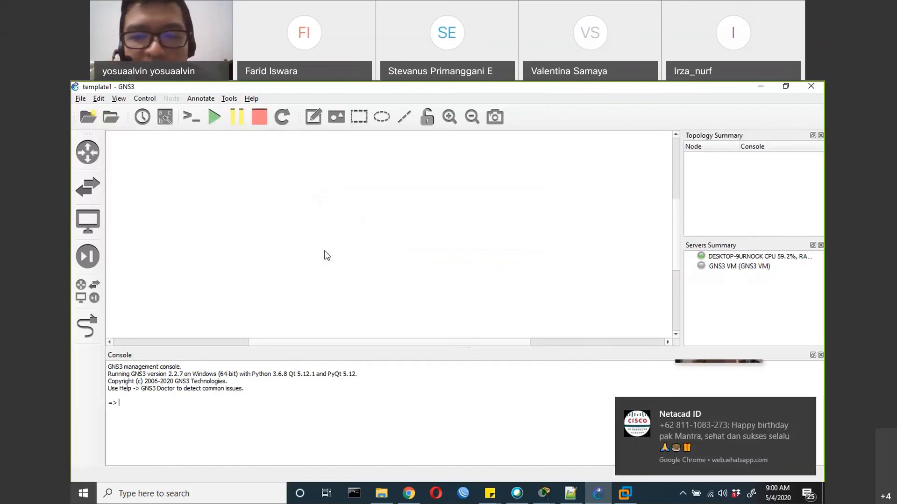
Start a new template from the GNS3 server's appliances and examine the list of firewall appliances
left_click(796, 408)
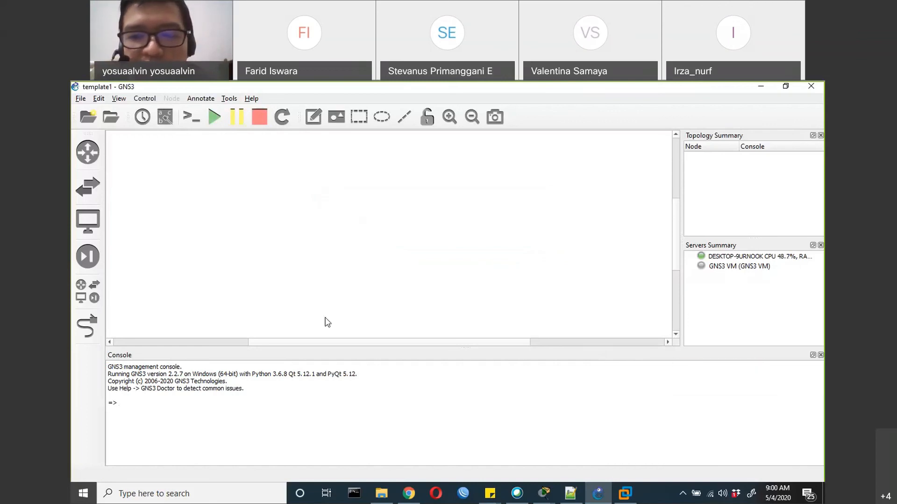
left_click(86, 163)
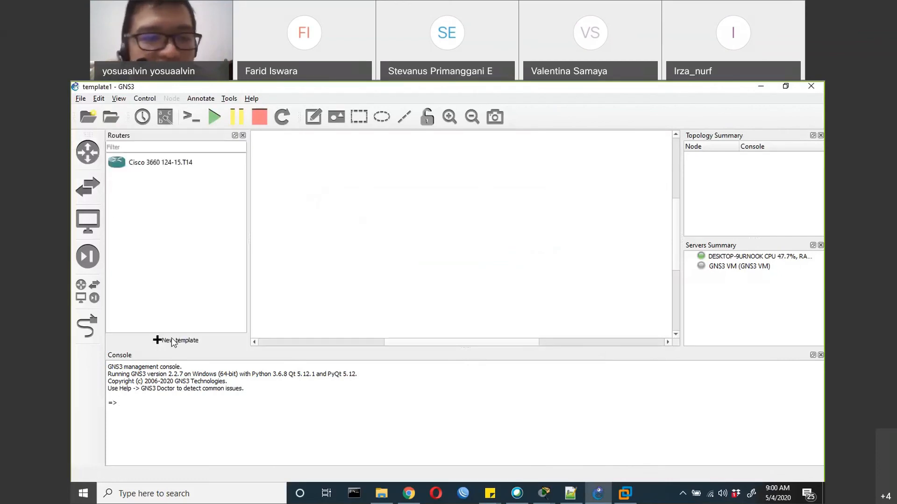
left_click(177, 340)
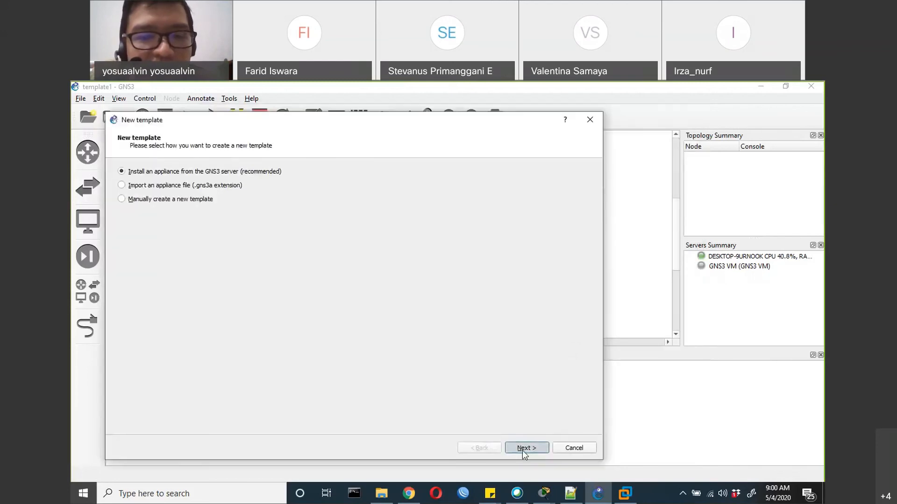
left_click(524, 449)
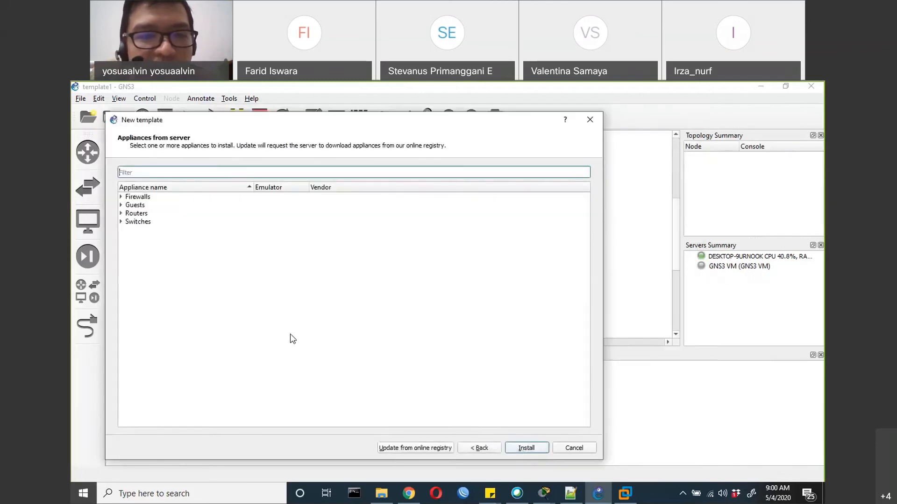
left_click(122, 199)
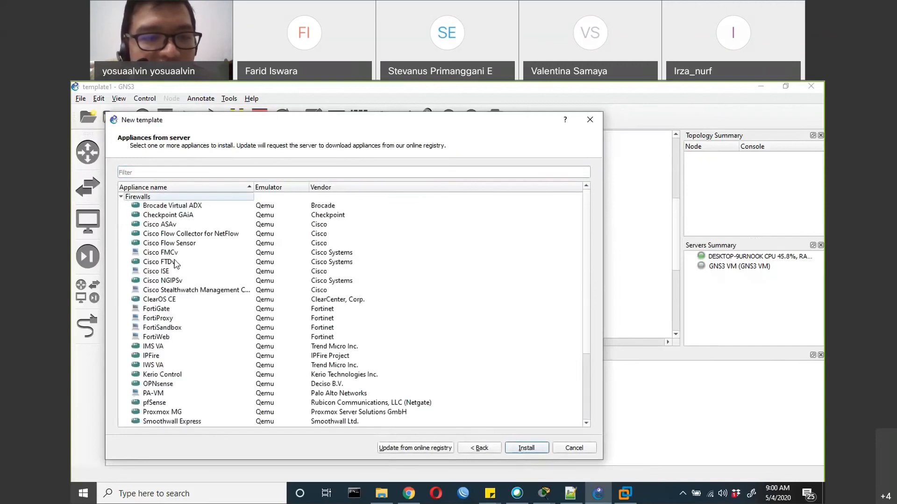
scroll(174, 261, "down", 2)
scroll(176, 264, "down", 2)
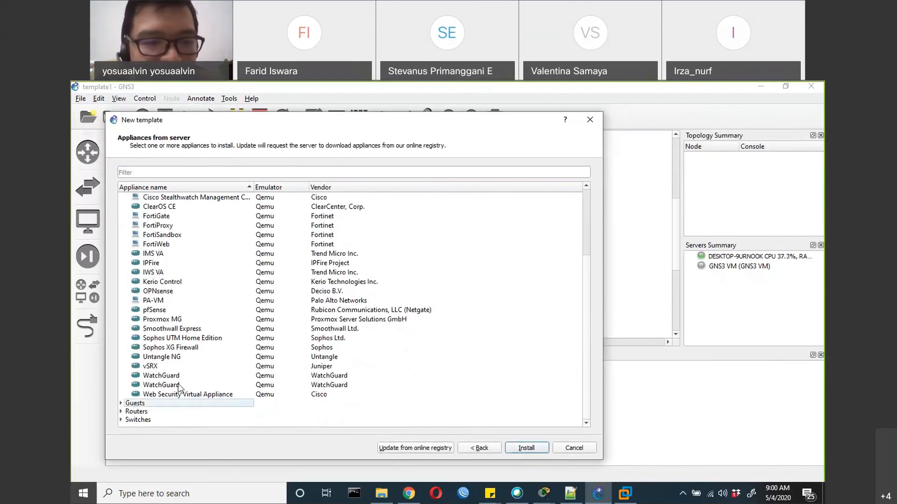
Expand the guest appliances and look through their names, emulators and vendors
left_click(126, 404)
scroll(136, 404, "down", 7)
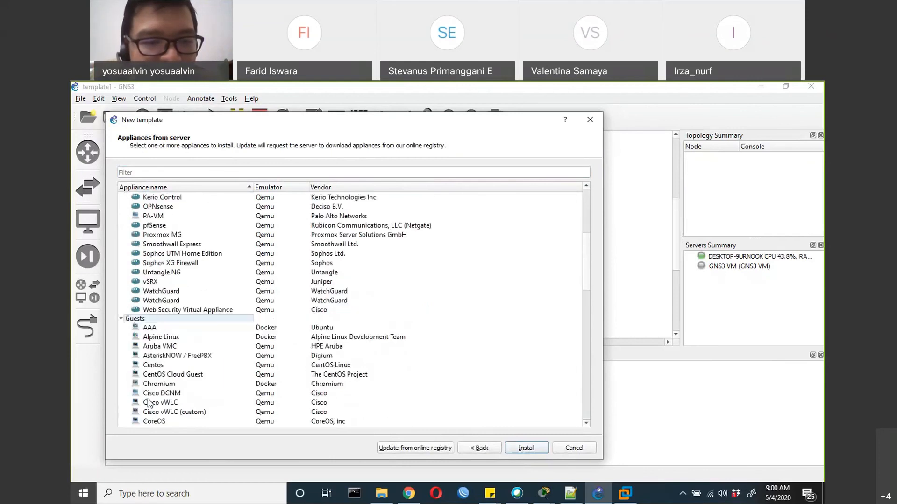
scroll(149, 403, "down", 2)
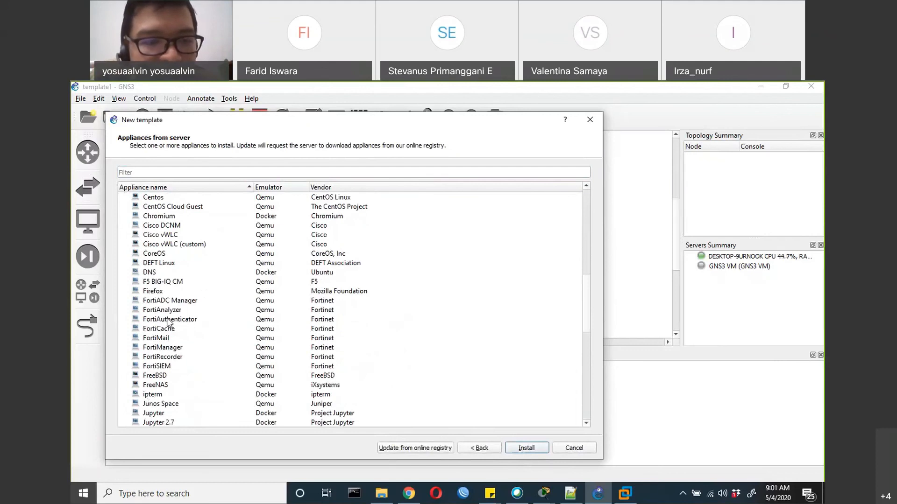
scroll(168, 321, "down", 6)
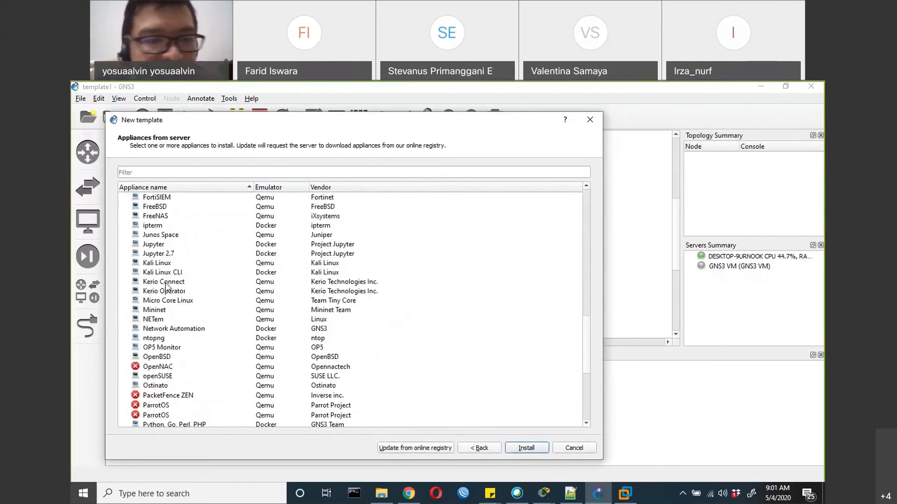
scroll(167, 283, "down", 3)
scroll(159, 266, "up", 3)
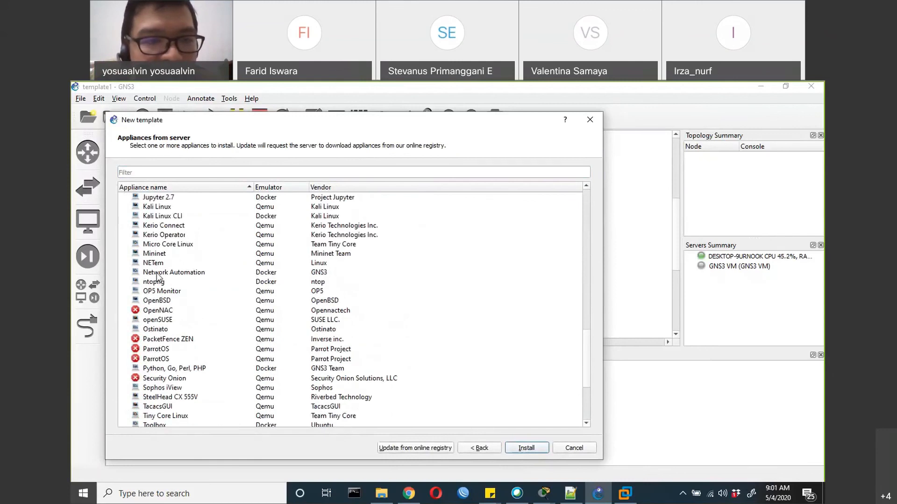
scroll(164, 276, "down", 7)
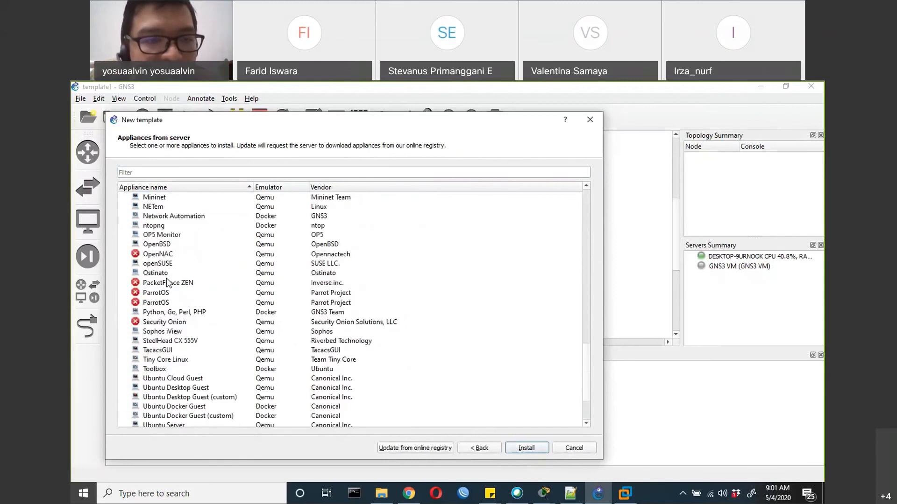
Expand the router appliances and look through the Cisco and other vendors' models
left_click(121, 415)
scroll(164, 408, "down", 4)
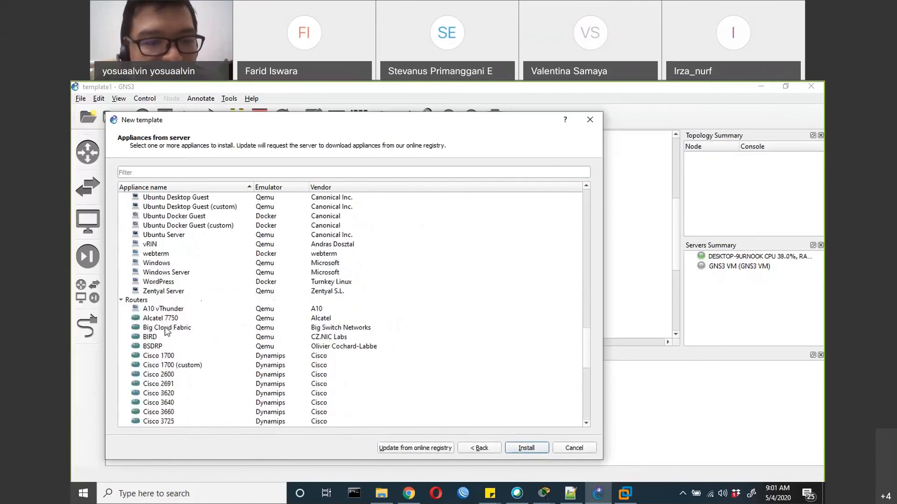
scroll(165, 322, "down", 2)
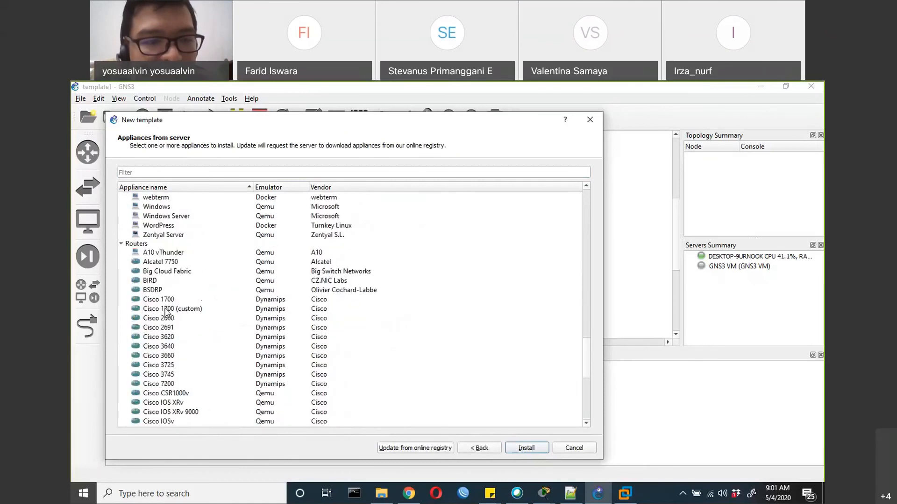
scroll(167, 311, "down", 4)
scroll(172, 313, "down", 1)
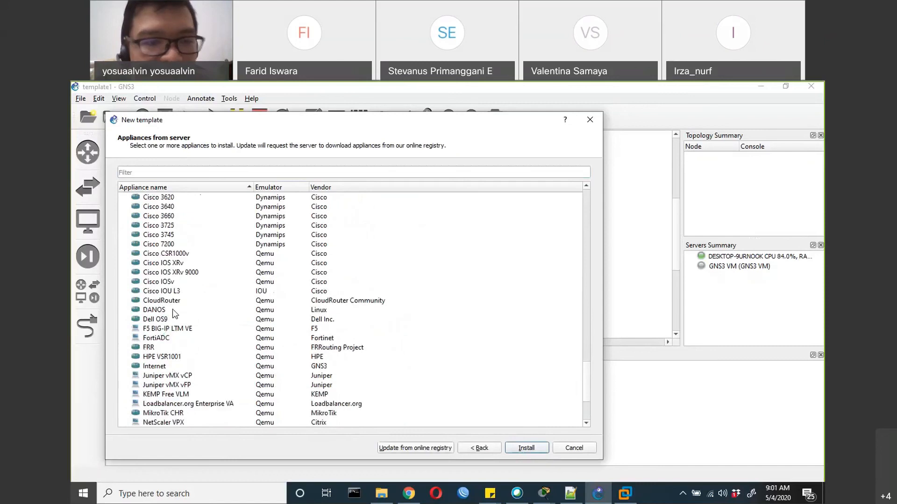
scroll(174, 313, "down", 2)
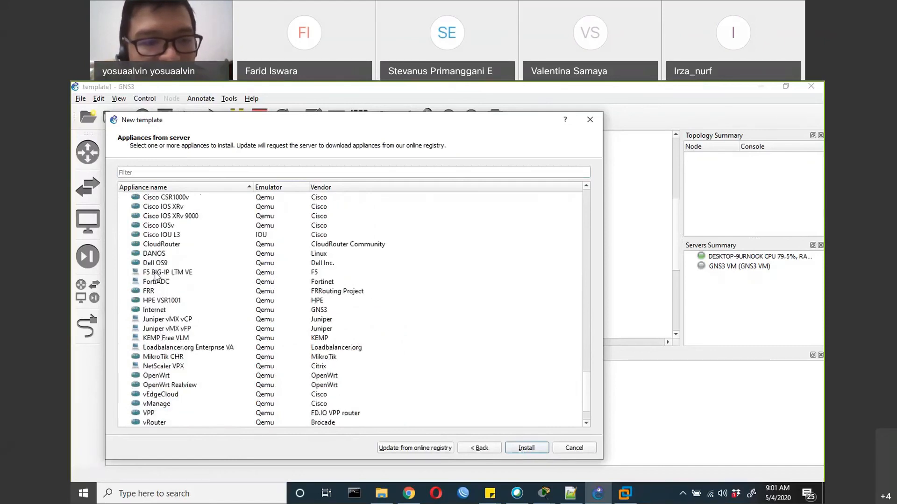
scroll(161, 323, "down", 2)
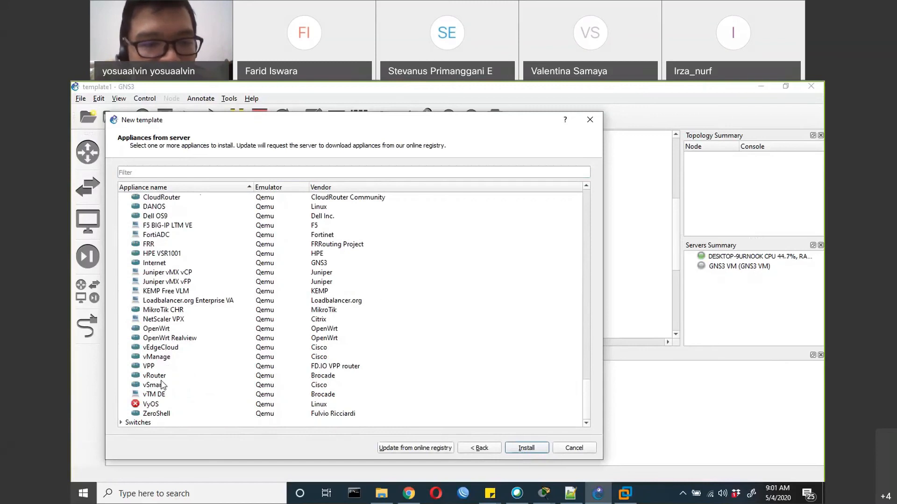
Expand the switch appliances and check the product details of Cisco NX-OSv
double_click(140, 423)
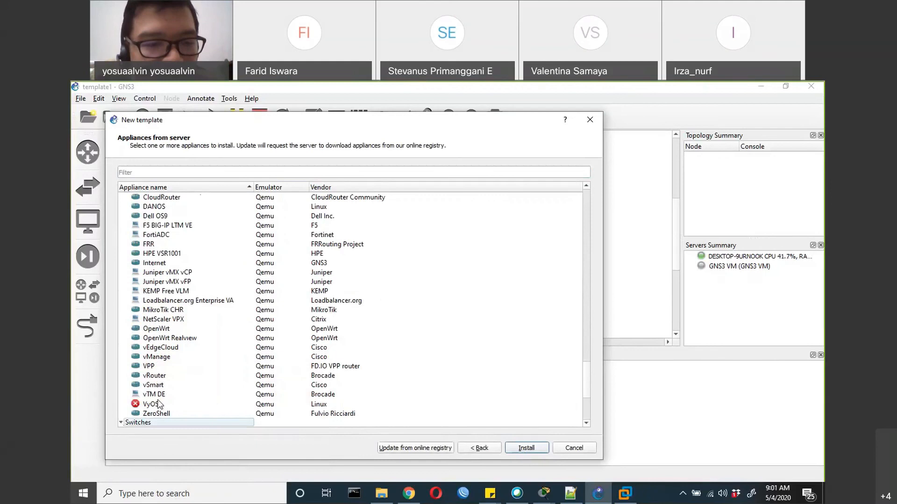
scroll(159, 403, "down", 3)
scroll(160, 404, "down", 2)
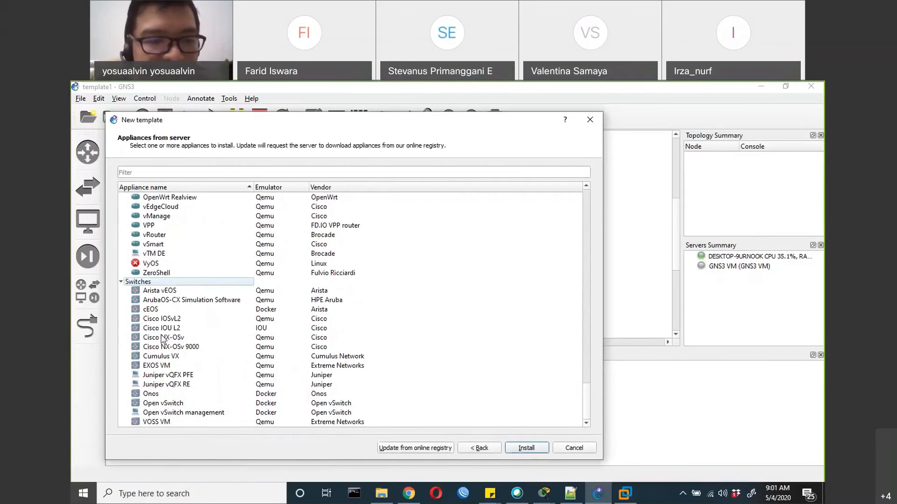
mouse_move(181, 340)
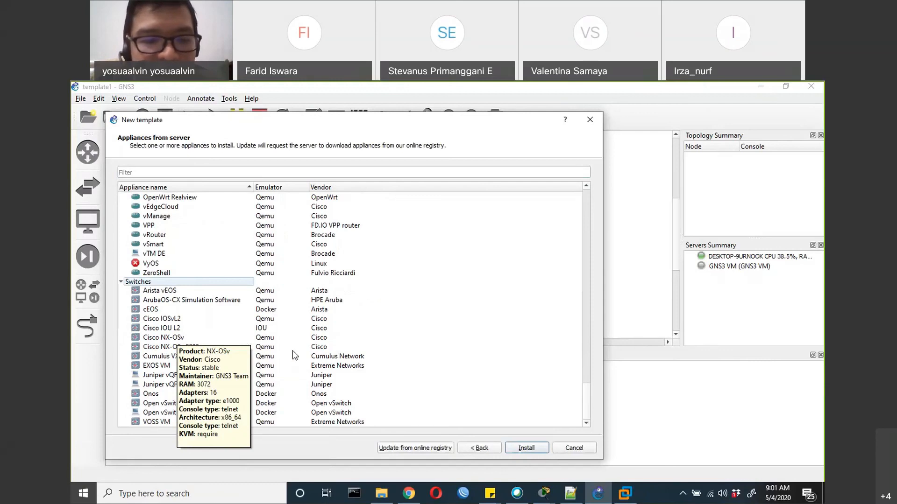
Review the emulator types across all appliance categories and close the new template wizard without installing anything
scroll(280, 352, "up", 3)
scroll(276, 353, "up", 10)
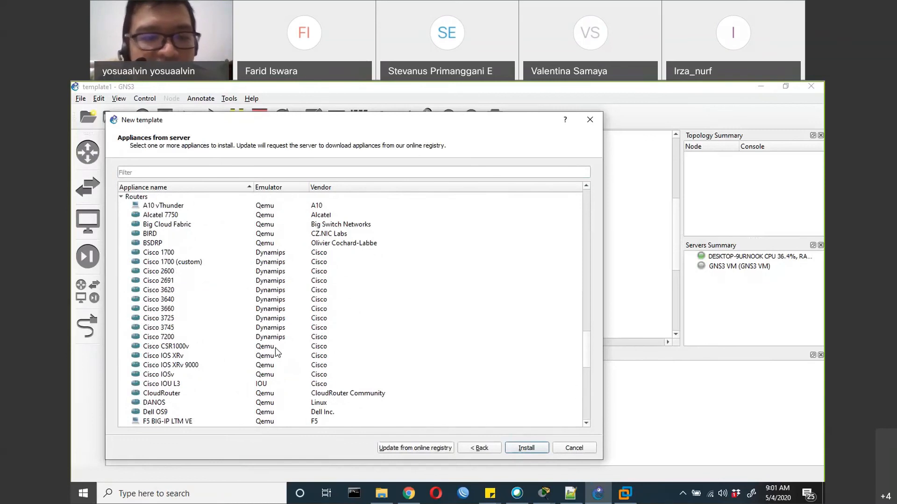
scroll(276, 353, "up", 4)
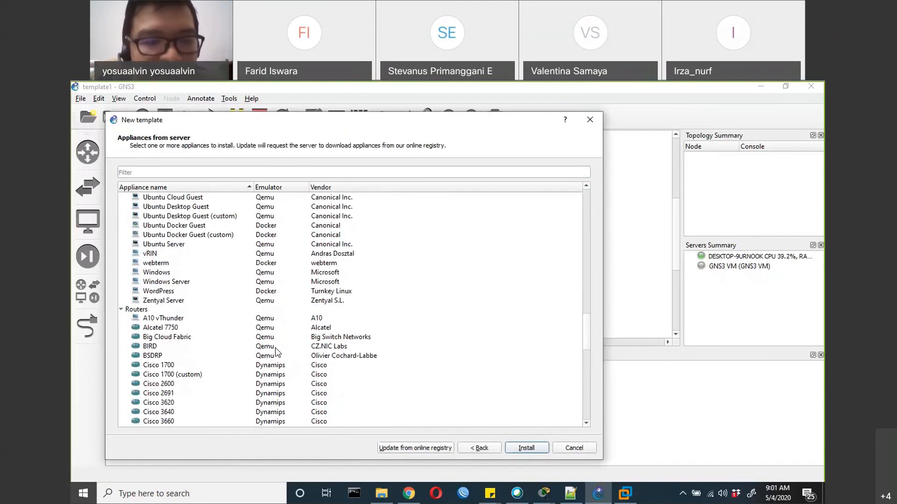
scroll(276, 351, "up", 10)
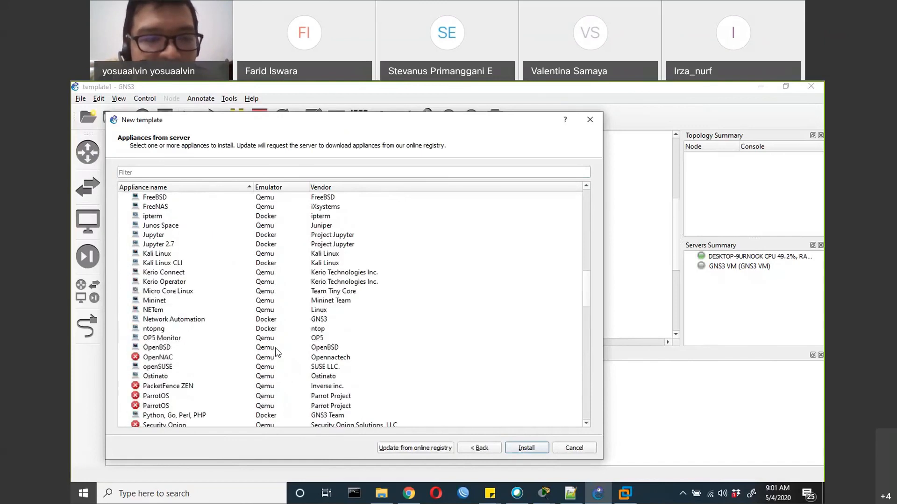
scroll(276, 347, "up", 18)
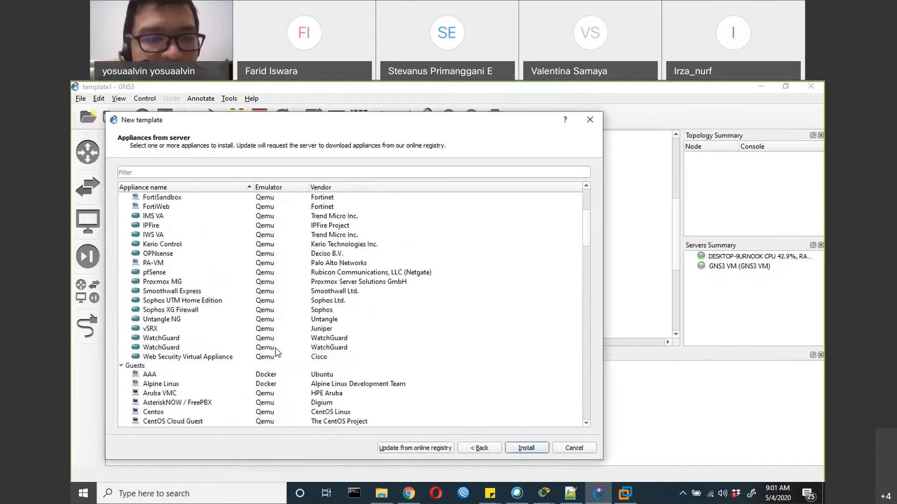
scroll(276, 348, "down", 4)
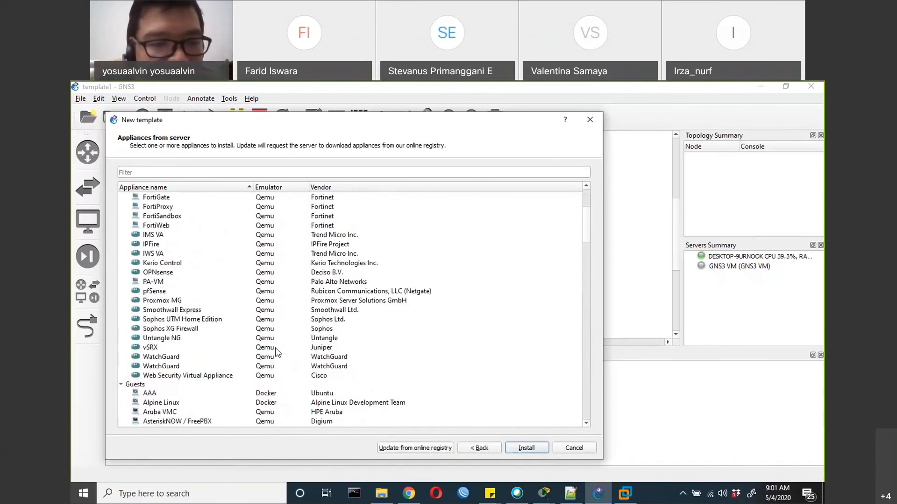
scroll(275, 348, "down", 8)
scroll(275, 347, "down", 20)
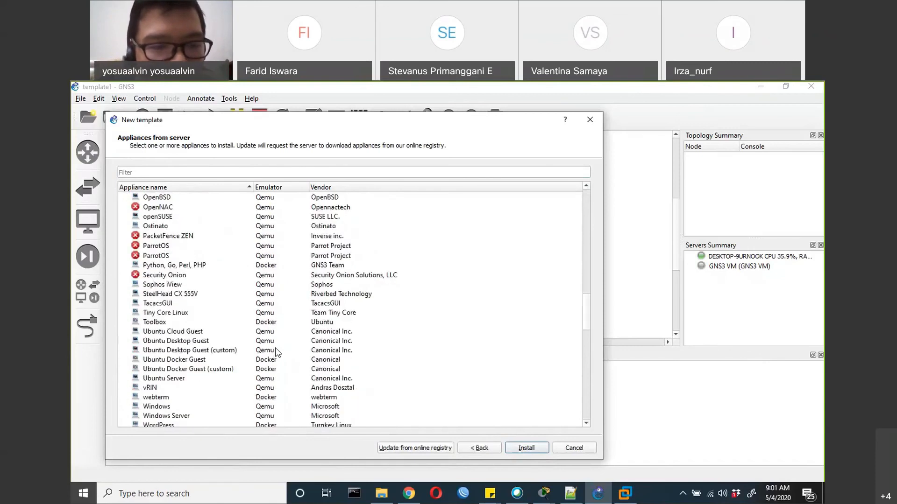
scroll(275, 347, "down", 5)
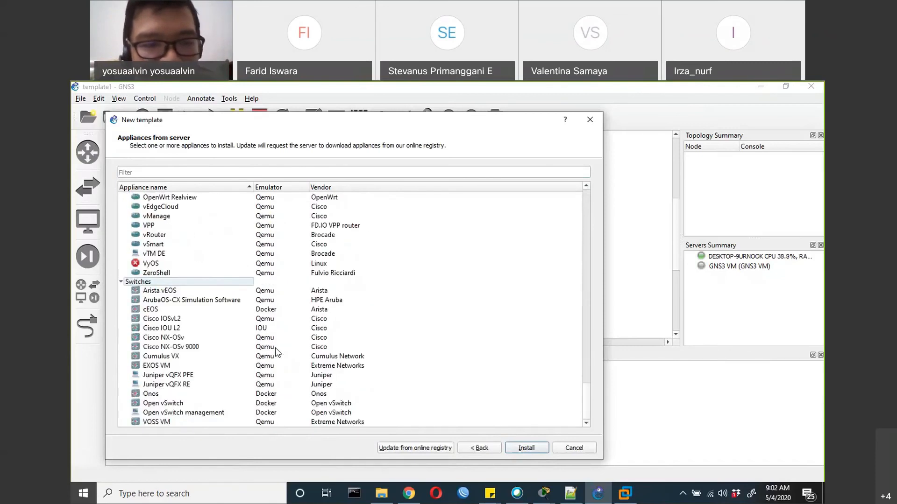
scroll(276, 347, "up", 8)
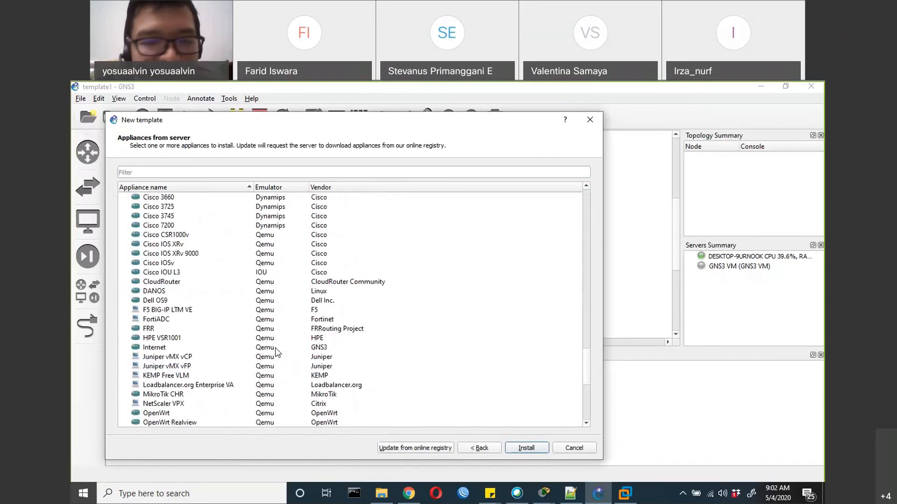
scroll(275, 347, "up", 9)
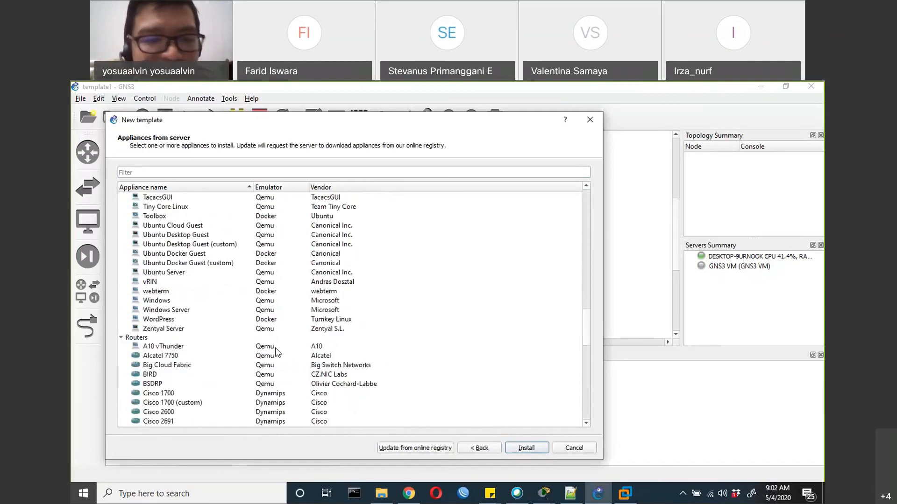
scroll(276, 349, "down", 6)
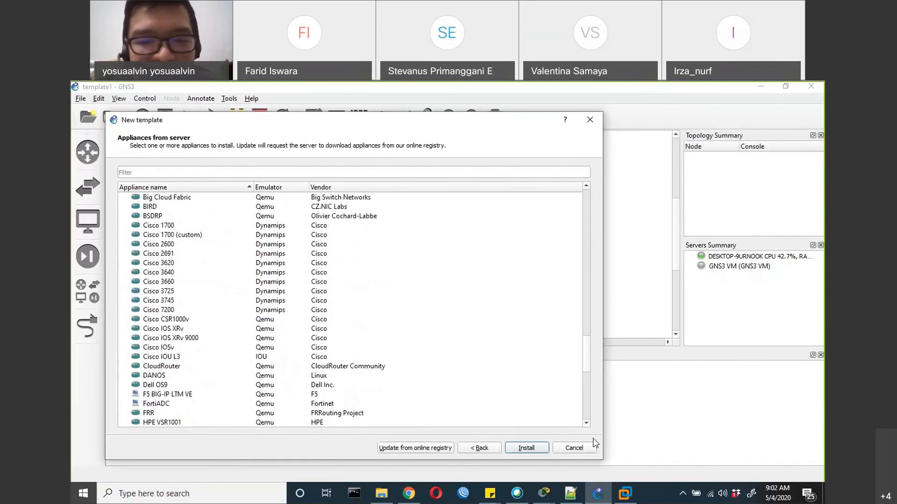
left_click(574, 448)
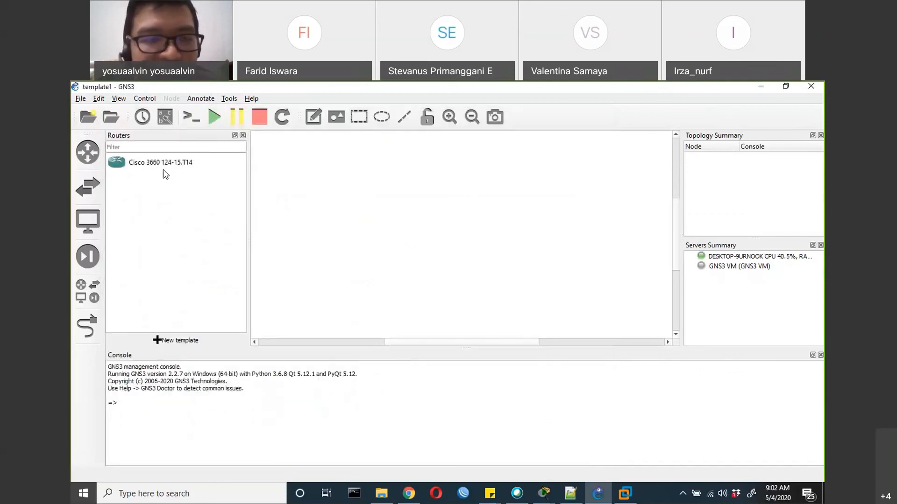
Place a Cisco 3660 124-15.T14 router in the middle of the workspace
left_click_drag(156, 168, 382, 232)
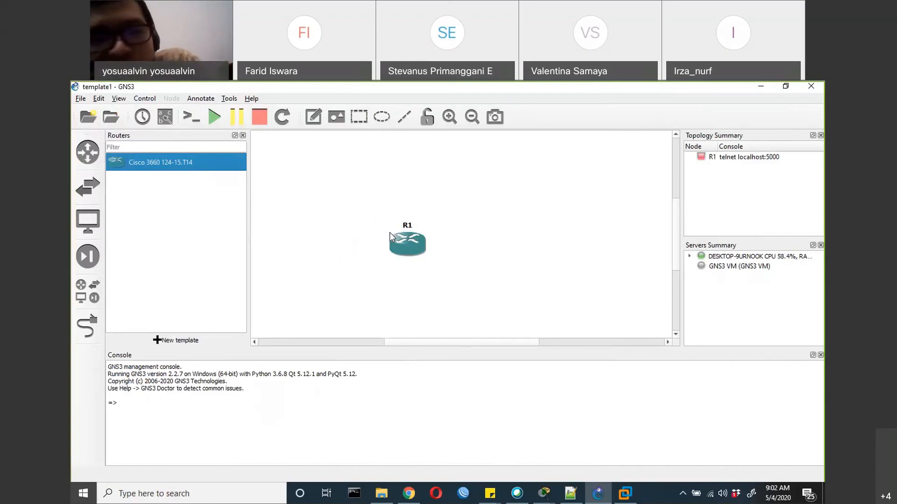
Move router R1 to the left and place a Cloud node to the right of it in the workspace
left_click(88, 327)
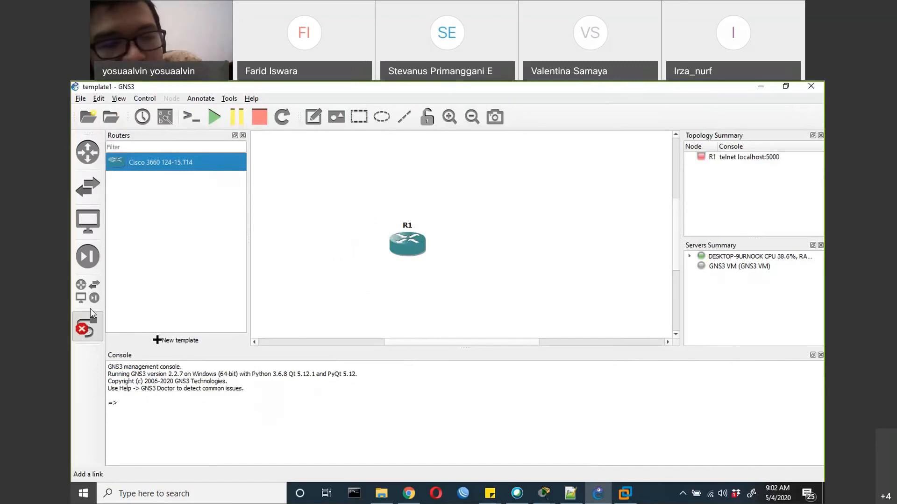
left_click(87, 291)
left_click(136, 201)
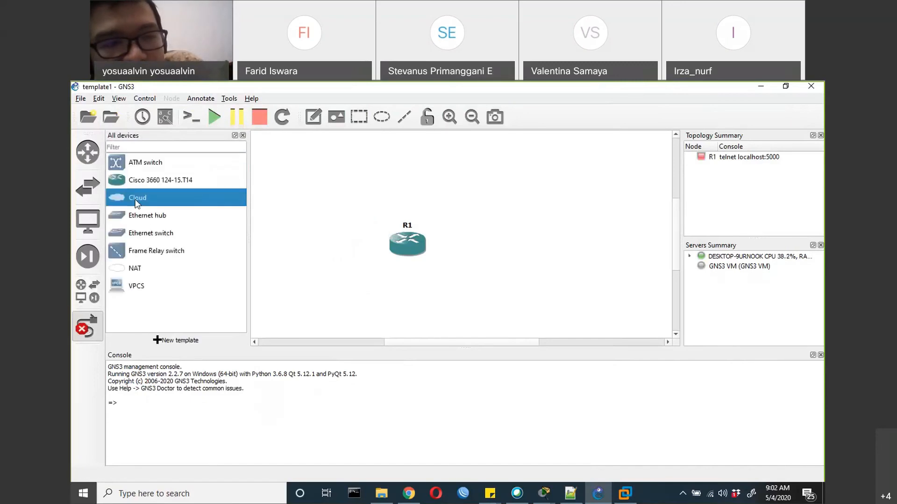
left_click(88, 326)
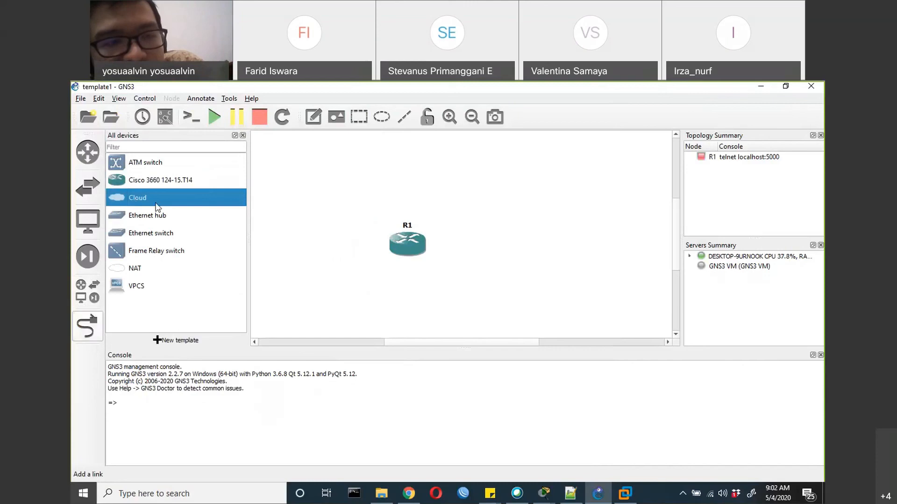
left_click_drag(154, 200, 322, 208)
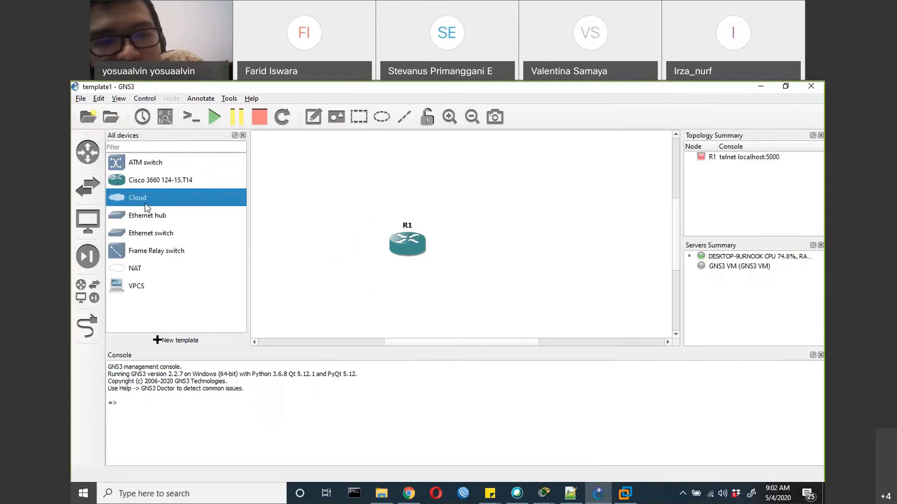
left_click_drag(402, 248, 353, 239)
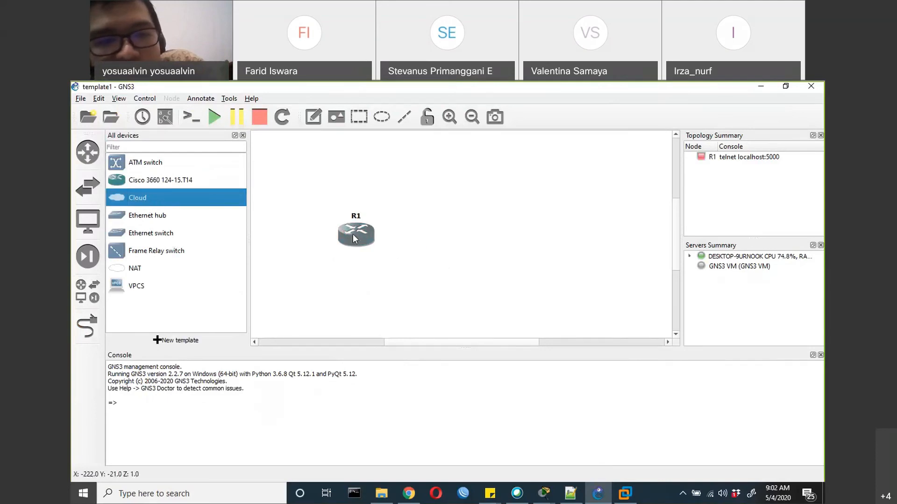
left_click_drag(212, 204, 483, 232)
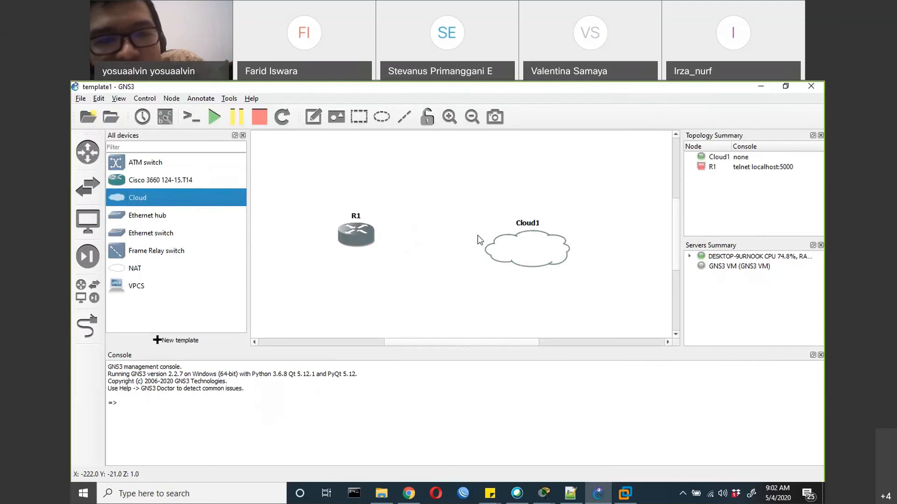
left_click(528, 245)
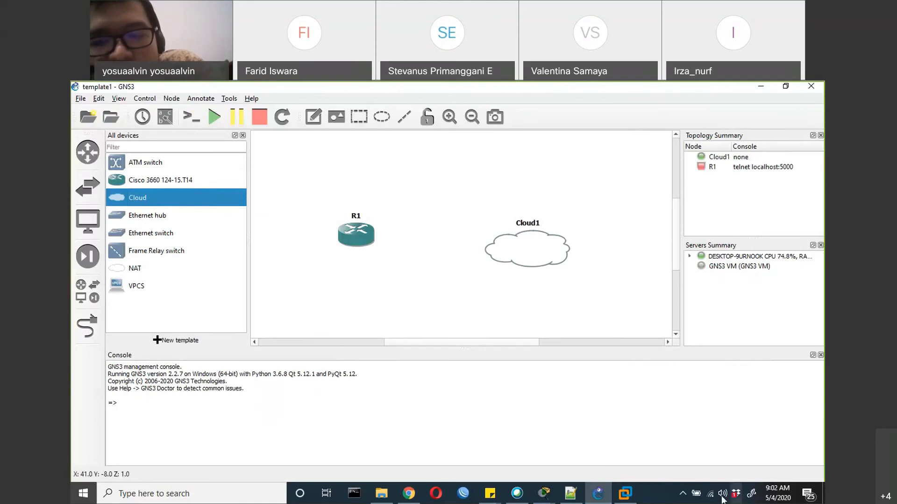
Check the node details of the cloud and router R1, and move R1 up and closer to the cloud
mouse_move(629, 496)
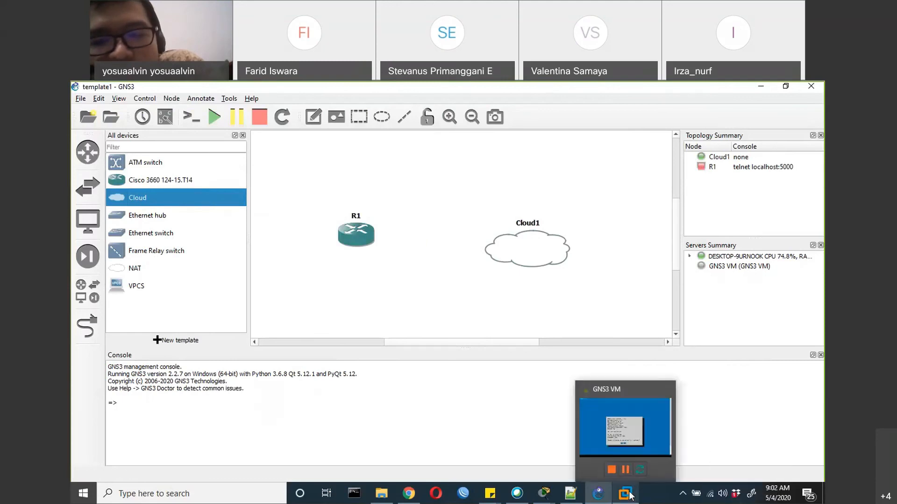
mouse_move(517, 244)
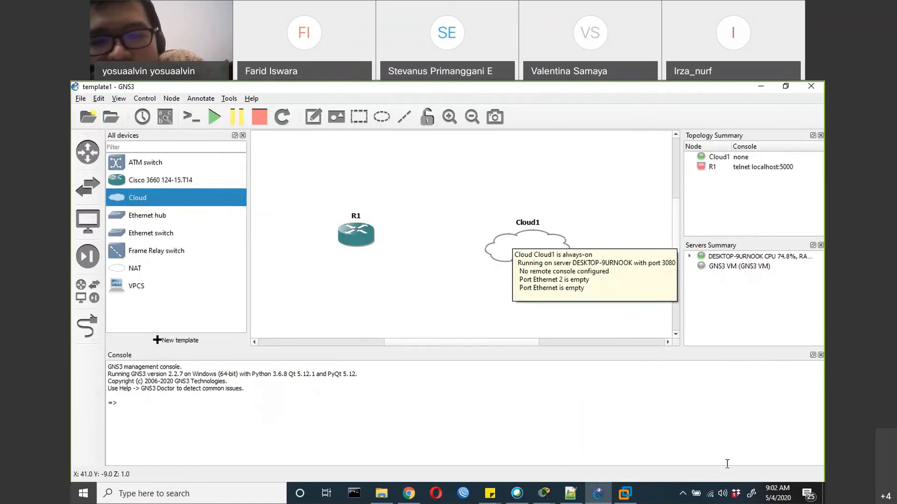
mouse_move(716, 499)
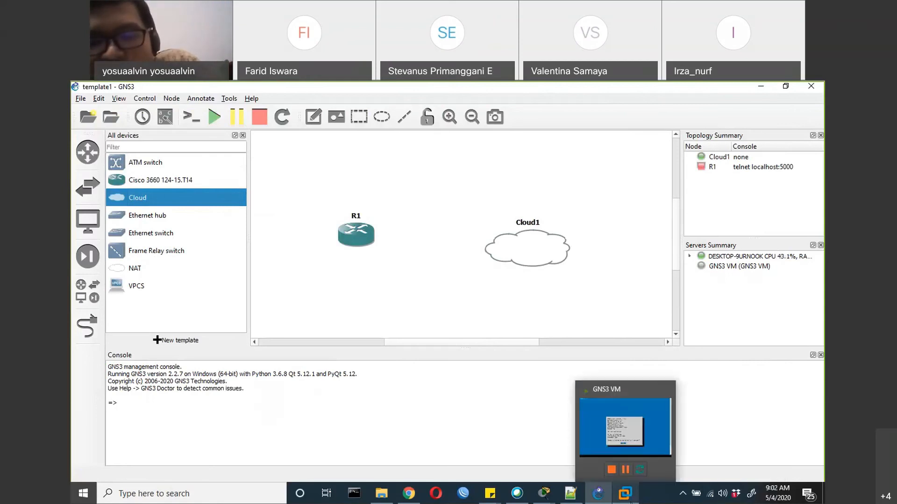
mouse_move(537, 258)
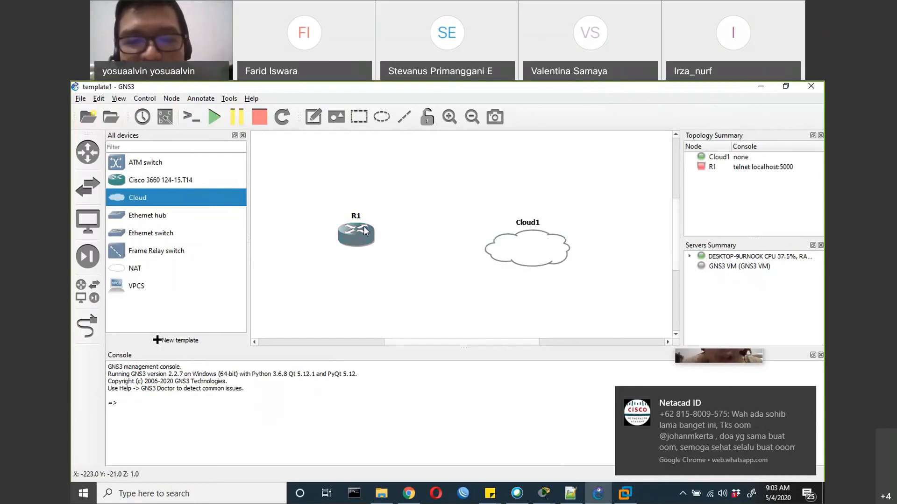
mouse_move(364, 230)
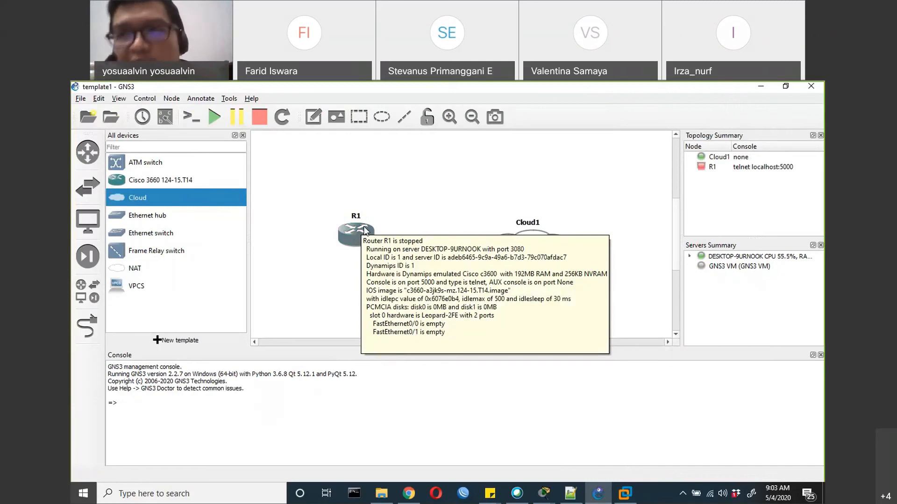
left_click_drag(365, 229, 415, 202)
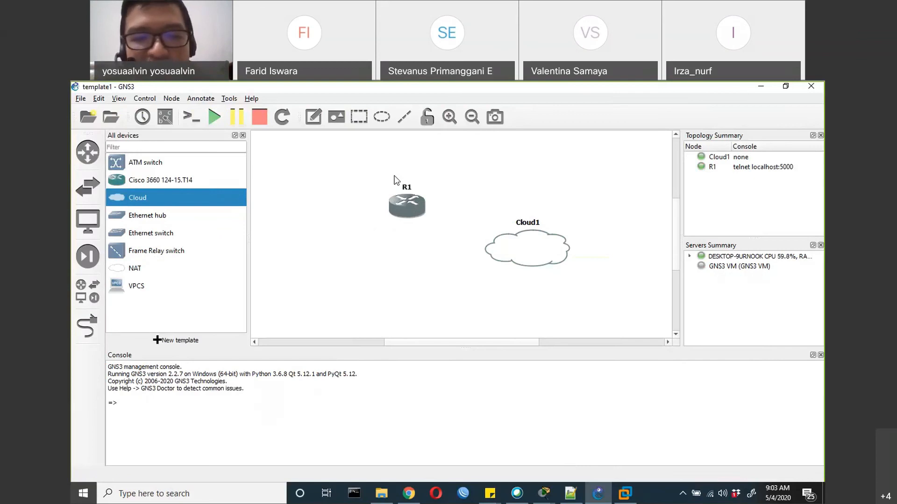
Open the console of router R1, dismissing the IObit Uninstaller notification, and bring up the R1 command prompt
right_click(408, 211)
left_click(449, 231)
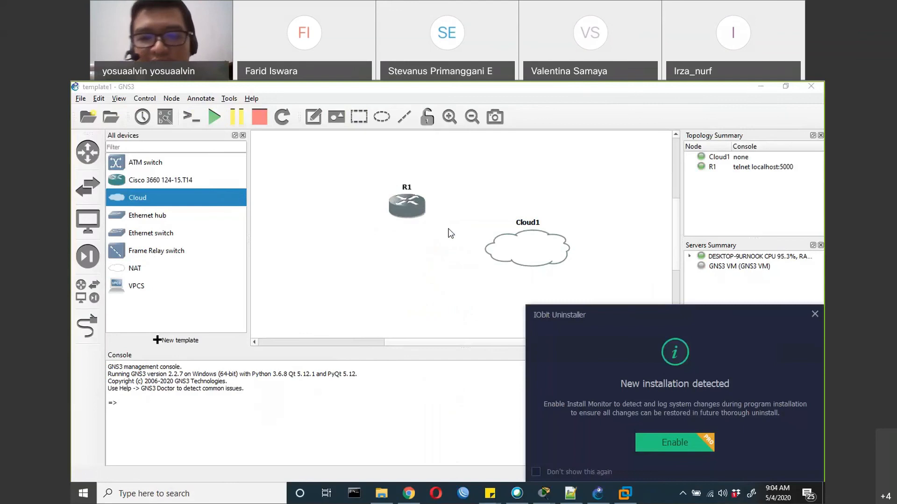
left_click(813, 315)
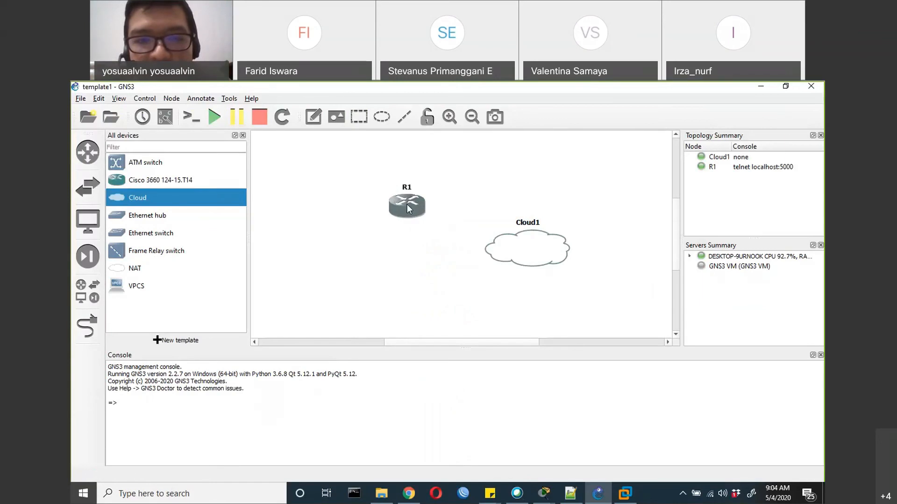
right_click(408, 209)
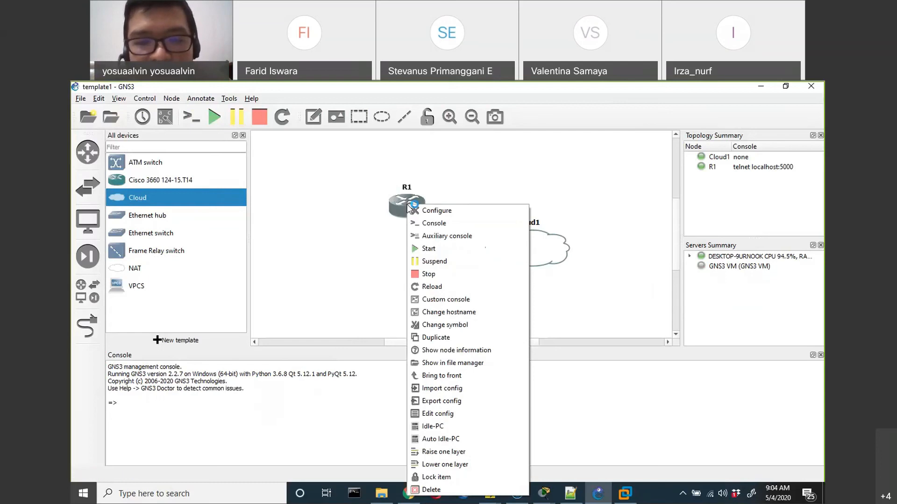
left_click(423, 236)
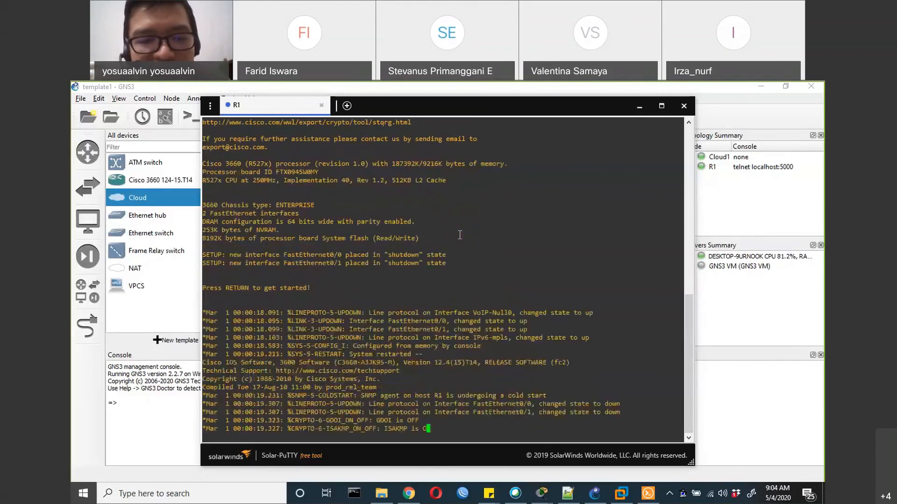
key("Return")
key("Return")
key("Return")
key("Return")
key("Return")
key("Return")
key("Return")
key("Return")
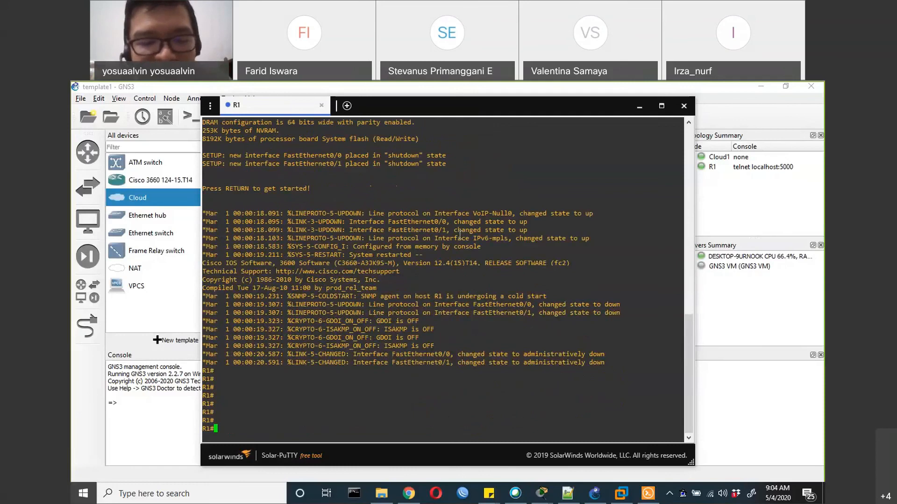
Enter global configuration mode on R1 with conf t and open EIGRP process 1 with router eigrp 1
type("conf t")
key("Return")
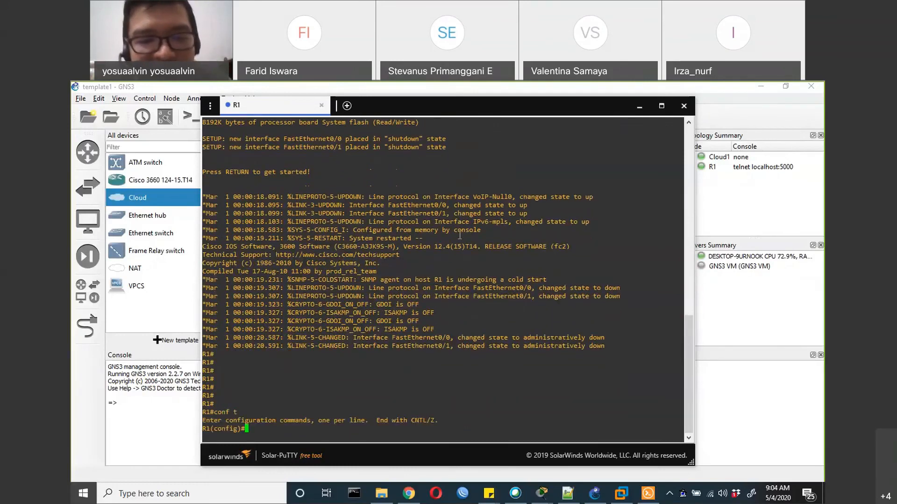
type("router eigrp")
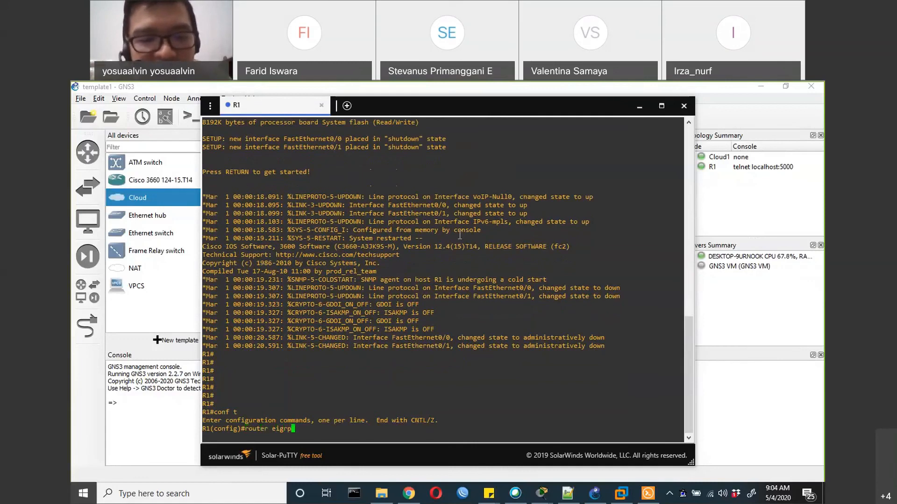
type(" 1")
key("Return")
Try to complete a command starting with in, and display the full help list of EIGRP router configuration commands on R1
type("in")
key("Tab")
key("Tab")
key("Tab")
key("BackSpace")
key("BackSpace")
type("?")
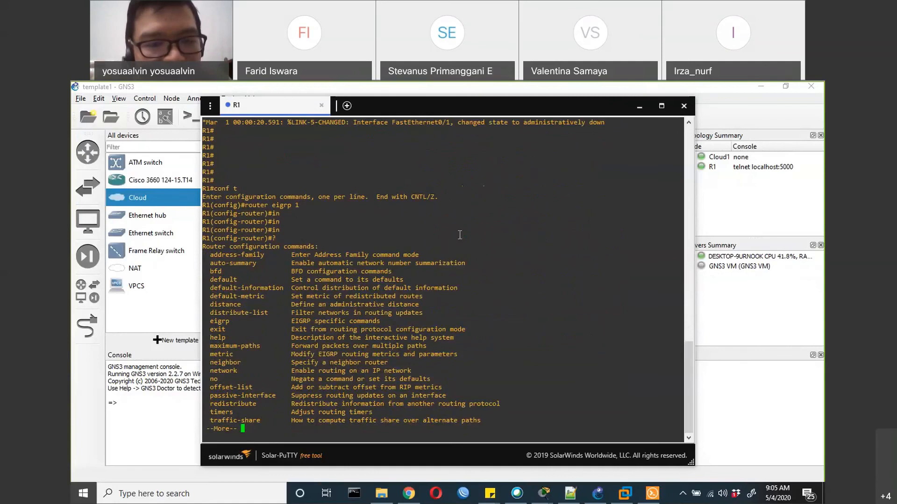
key("space")
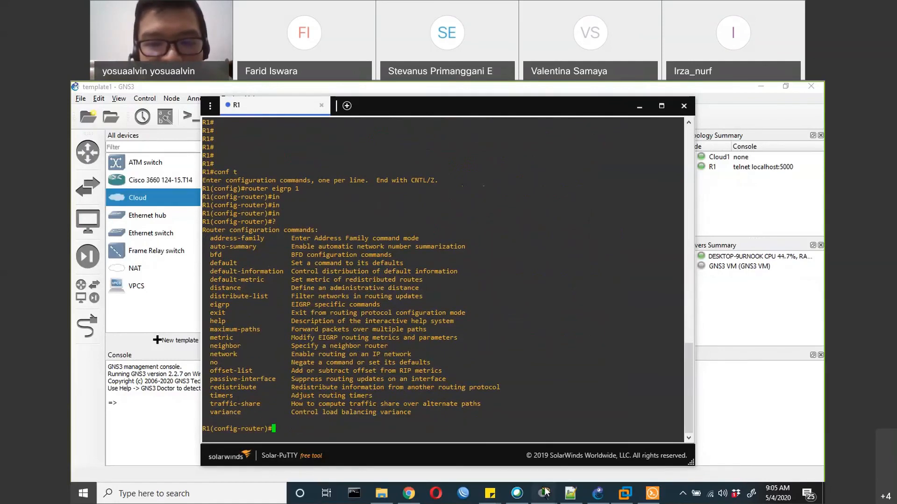
Switch to Router3's CLI in Packet Tracer, enter router eigrp 1 and list the available router configuration commands for comparison
mouse_move(545, 491)
left_click(616, 455)
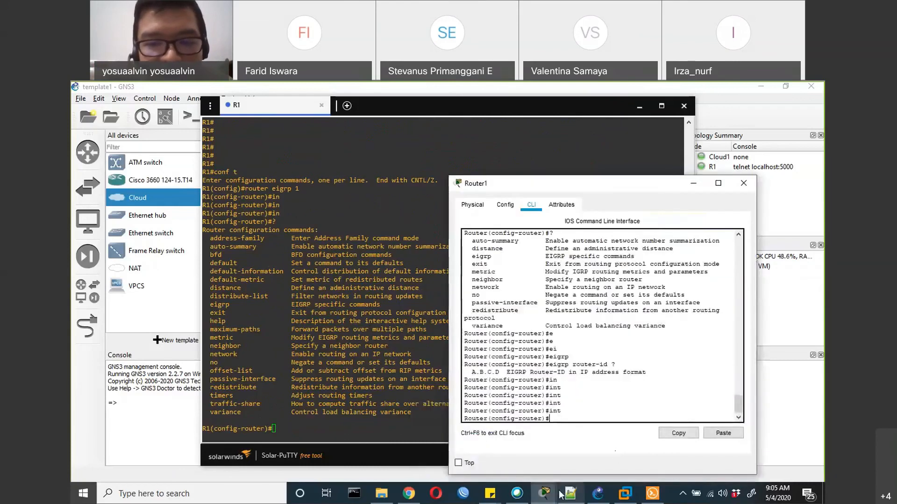
left_click(544, 475)
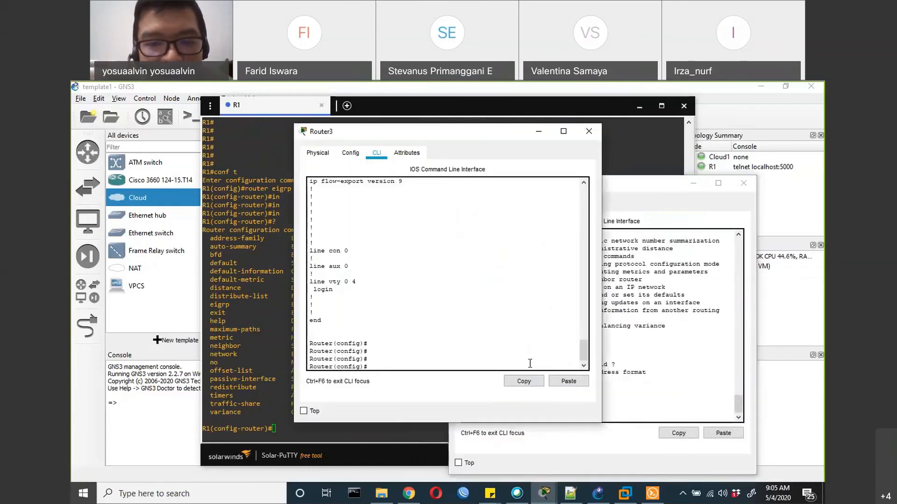
type("router eigrp 1")
key("Return")
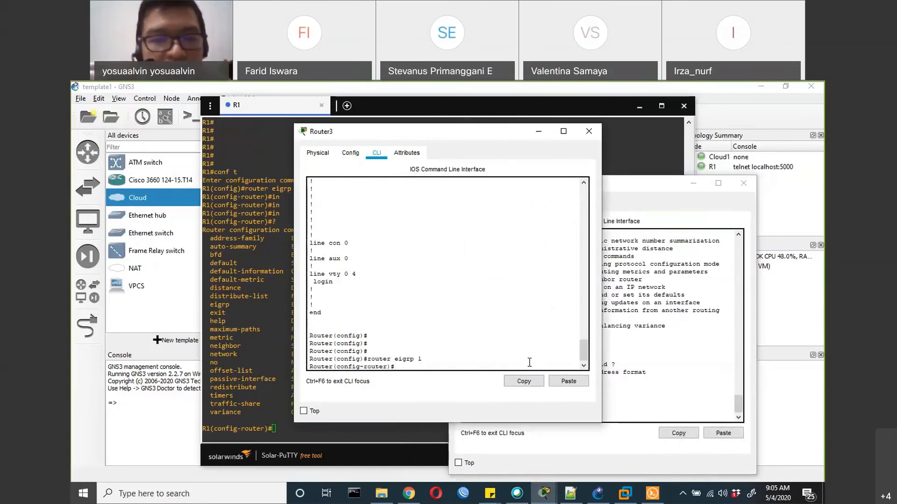
type("?")
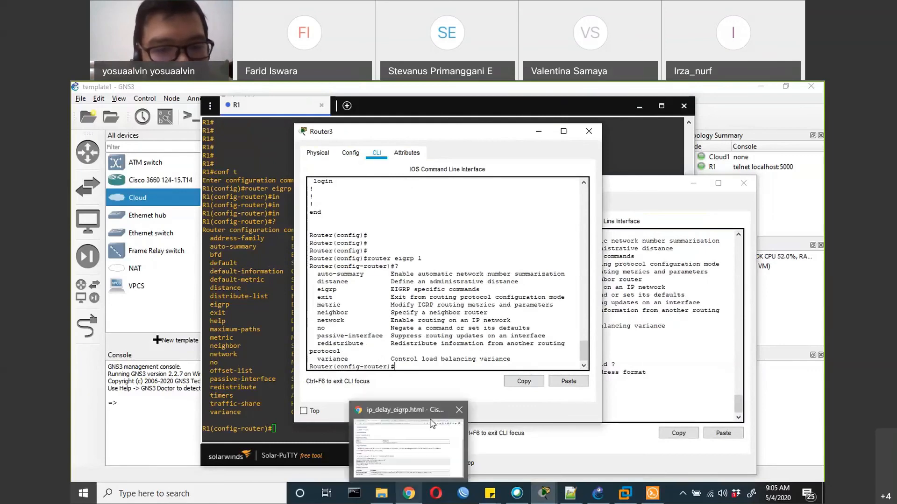
Try the command ip eigrp 1 40 in R1's EIGRP configuration mode and recall it for editing
left_click(287, 431)
type("ip")
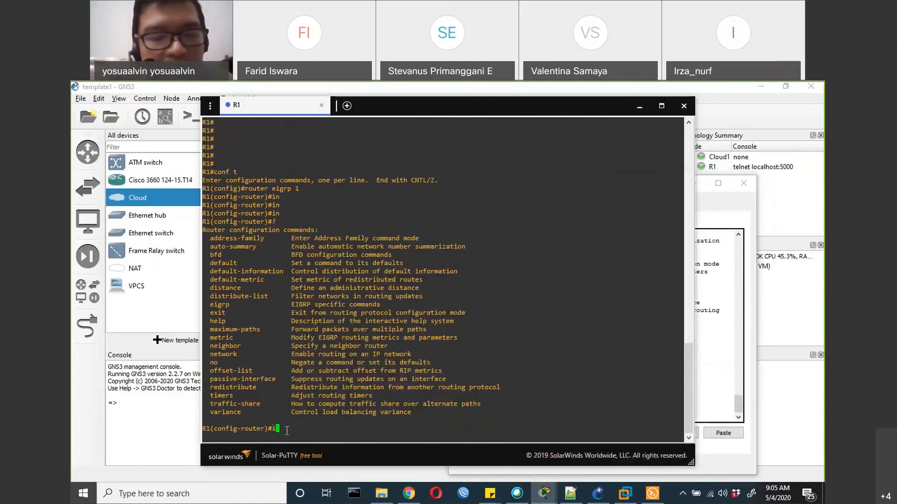
key("Tab")
key("Tab")
key("Tab")
type("ei")
key("Tab")
type("1 40")
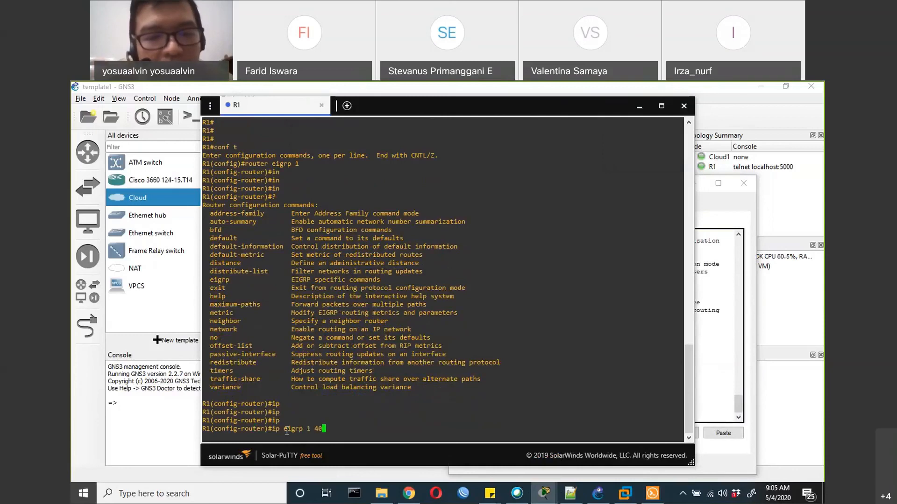
key("Return")
key("Up")
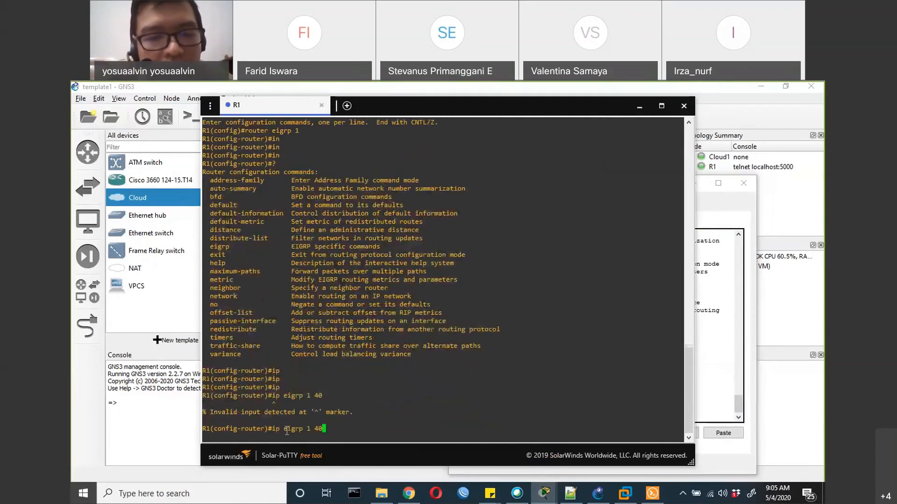
key("BackSpace")
key("BackSpace")
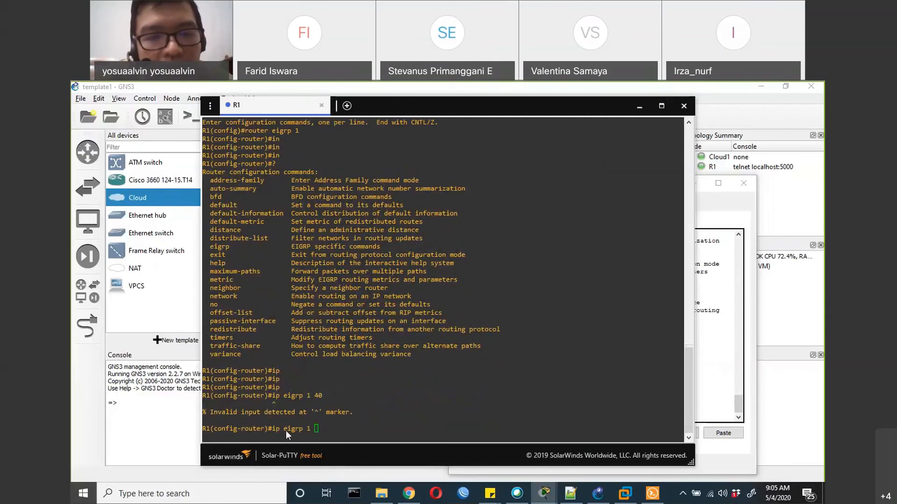
Switch to the Cisco reference page in Chrome, check the ip delay eigrp example, and return to the R1 console
key("alt+Tab")
key("Tab")
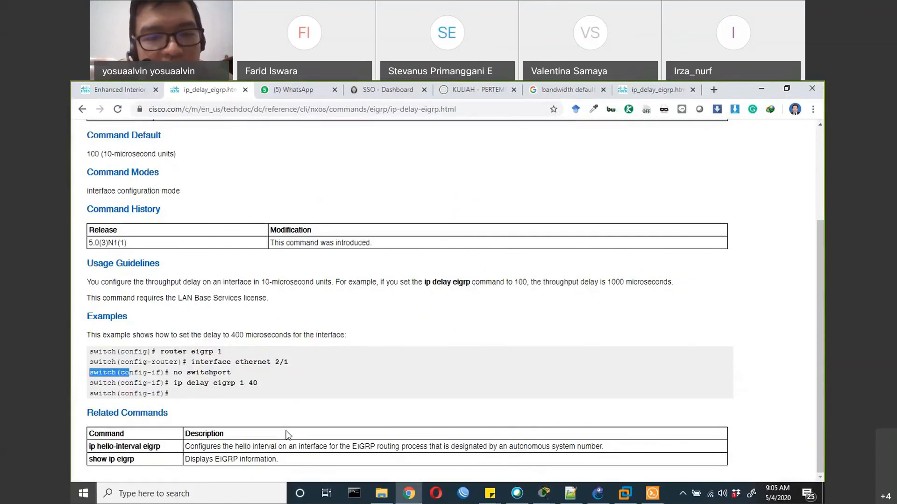
key("alt+Tab")
key("alt+Tab")
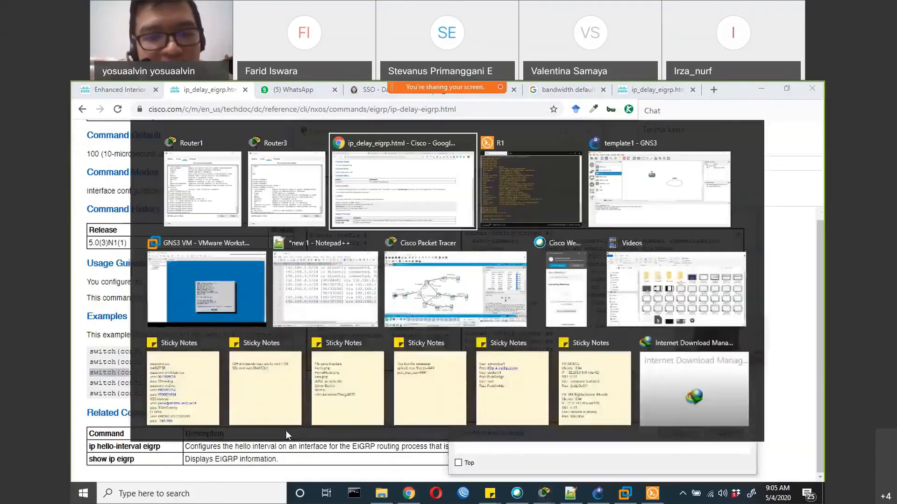
Change the recalled command on R1 to ip de and try to complete it in EIGRP configuration mode
key("BackSpace")
key("BackSpace")
key("BackSpace")
key("BackSpace")
key("BackSpace")
key("BackSpace")
key("BackSpace")
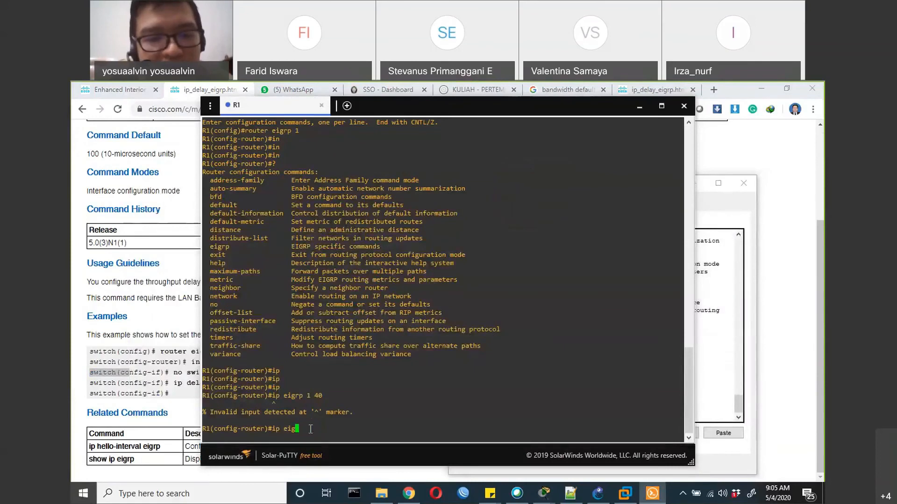
type("de")
key("Tab")
key("Tab")
Extend the command to ip delay ei and ip delay eigr, trying to autocomplete each version
type("lay e")
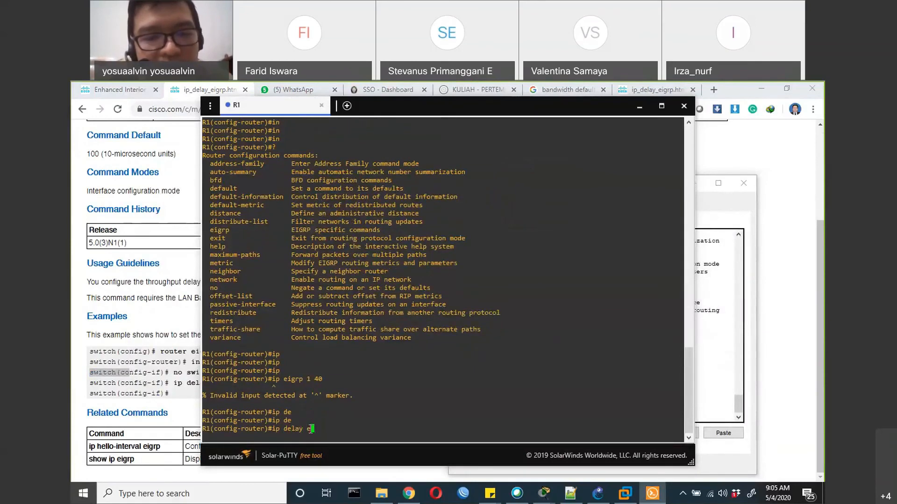
type("i")
key("Tab")
key("Tab")
key("Tab")
type("gr")
key("Tab")
key("Tab")
key("Tab")
key("Tab")
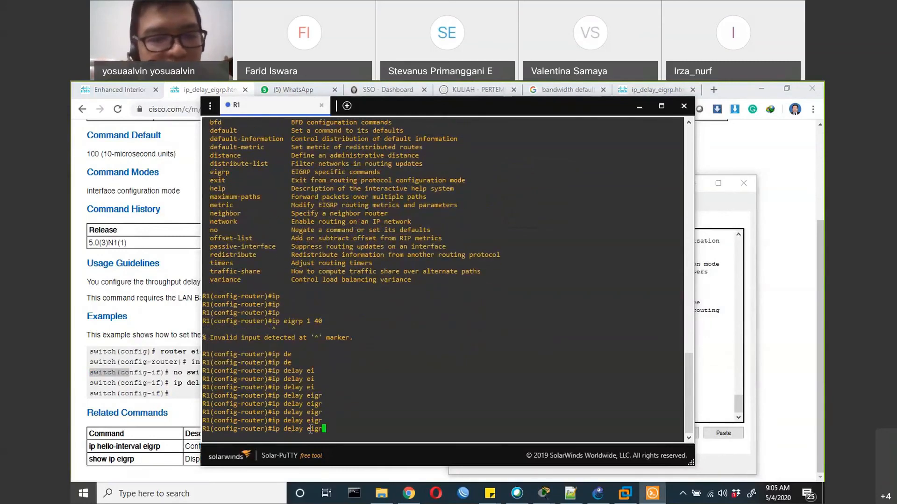
Review the ip delay eigrp syntax and command mode on the Cisco reference page in Chrome, and return to the R1 console
left_click(124, 364)
scroll(198, 277, "up", 3)
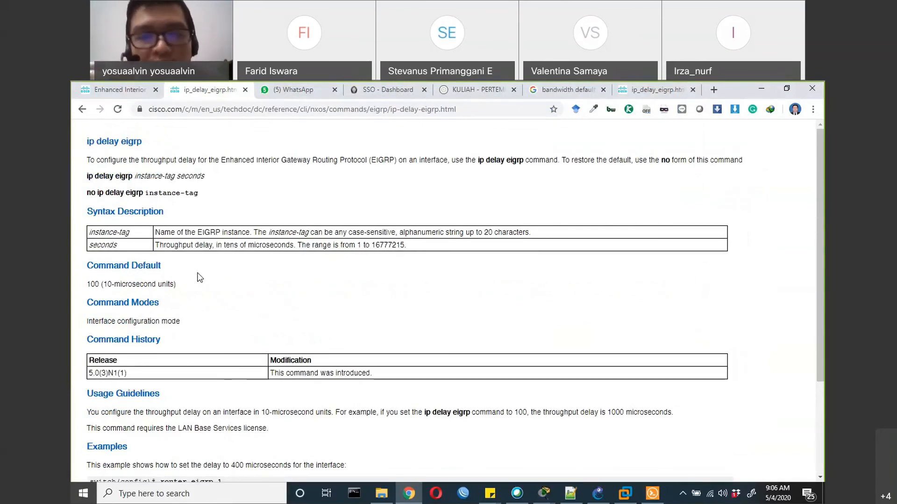
key("alt+Tab")
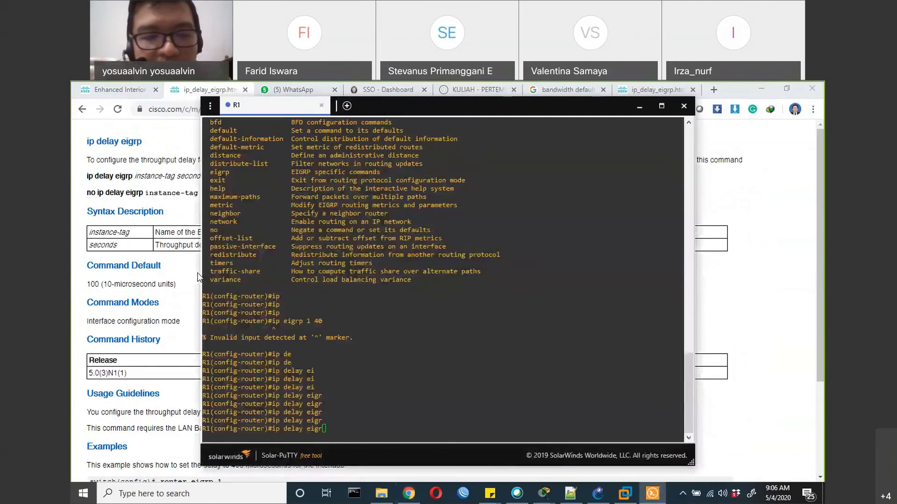
Discard the unfinished ip delay eigr command and exit EIGRP configuration mode to R1's global configuration mode
left_click(330, 398)
key("BackSpace")
key("BackSpace")
key("BackSpace")
key("BackSpace")
key("BackSpace")
key("BackSpace")
key("BackSpace")
key("BackSpace")
key("BackSpace")
key("BackSpace")
key("BackSpace")
key("BackSpace")
key("BackSpace")
type("exit")
key("Return")
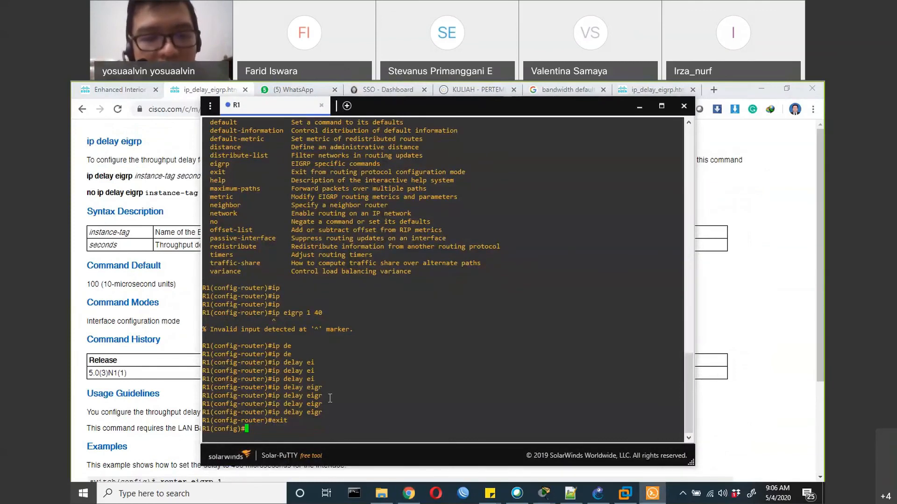
Try to complete ip in global configuration mode, and page through the help list of its subcommands
type("ip")
key("Tab")
key("Tab")
key("Tab")
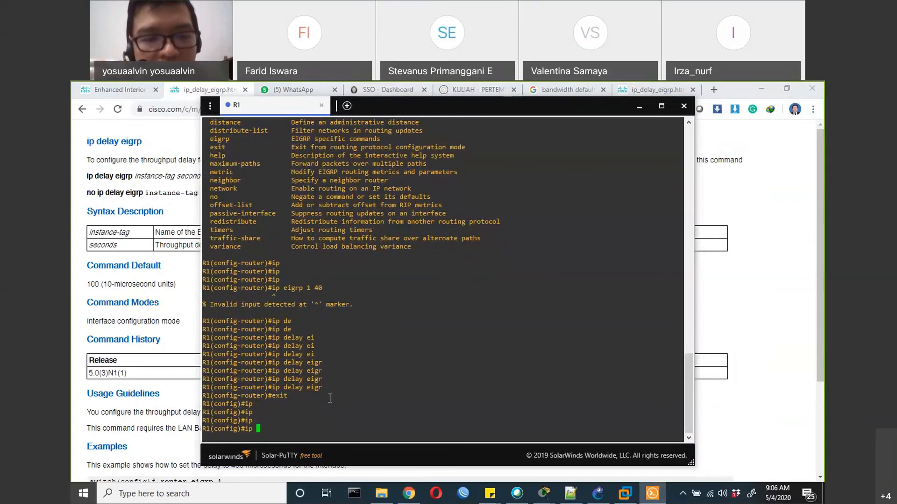
type("?")
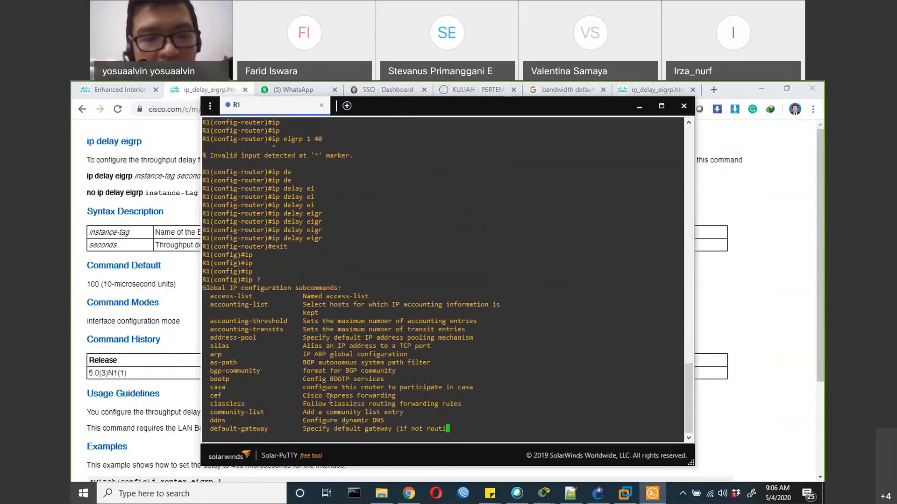
key("space")
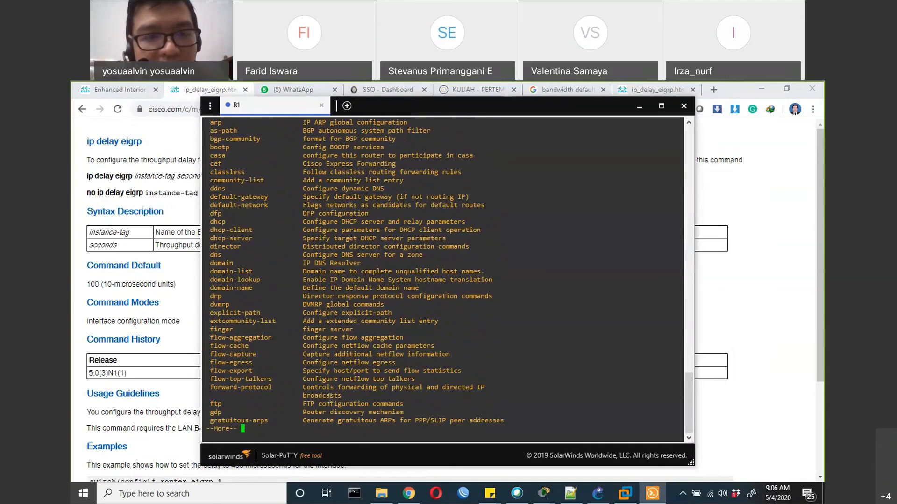
key("space")
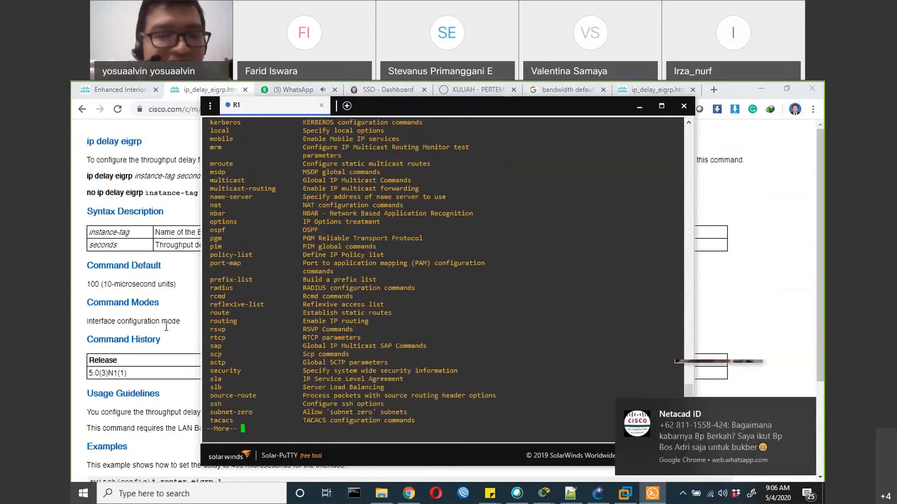
Switch to the ip delay eigrp reference page in Chrome and reread its command mode, usage guidelines and example
left_click(127, 287)
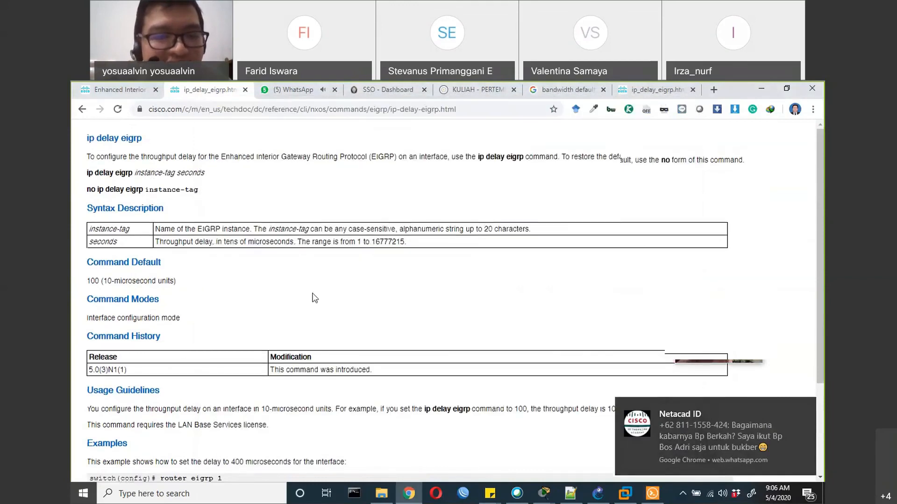
scroll(314, 298, "down", 3)
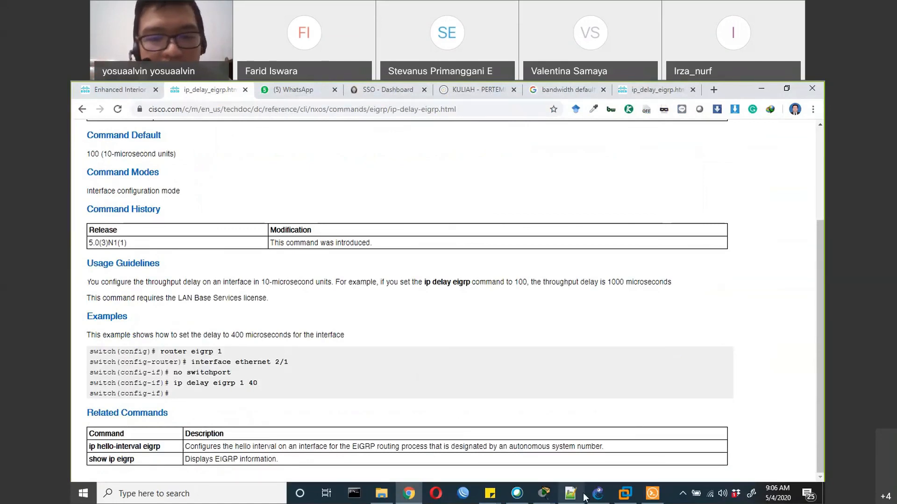
Switch to the Packet Tracer topology, delete the current PDU scenario and return to Realtime mode
mouse_move(616, 500)
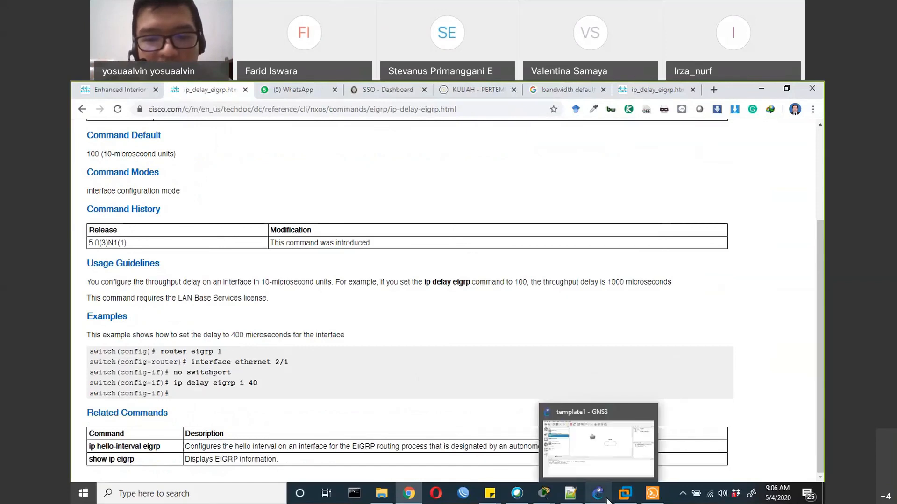
mouse_move(544, 496)
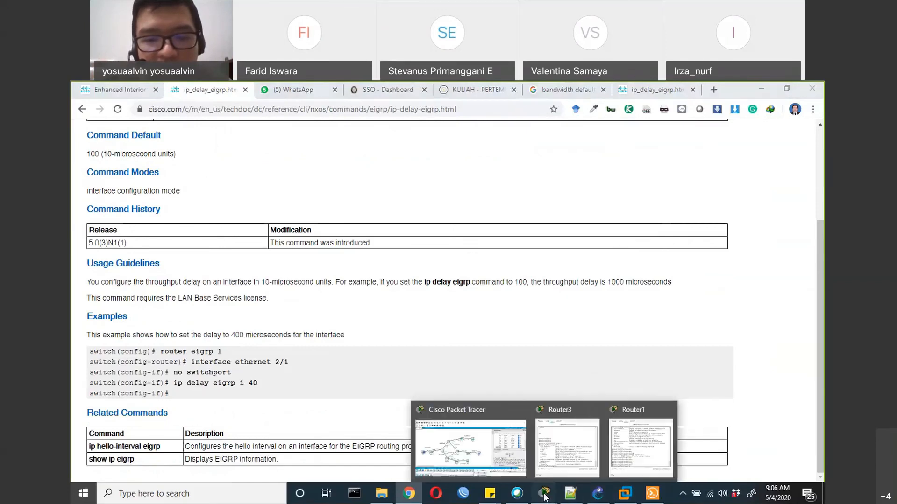
left_click(486, 452)
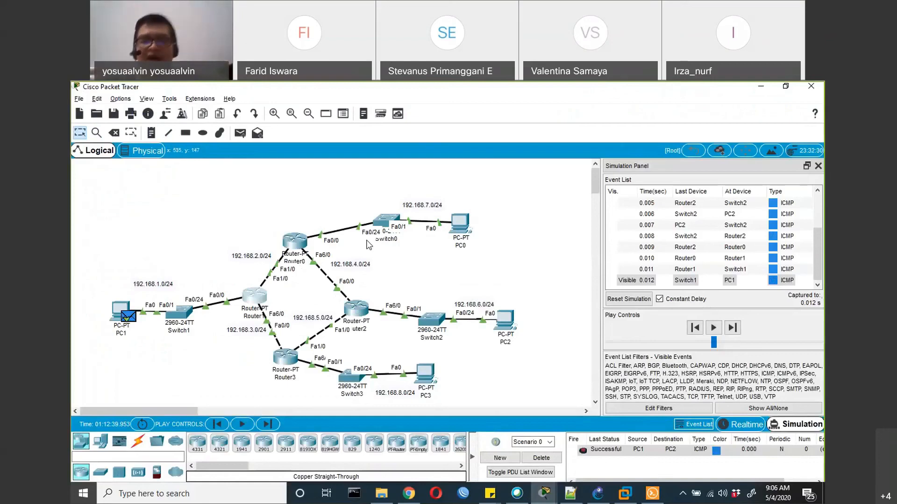
left_click(539, 459)
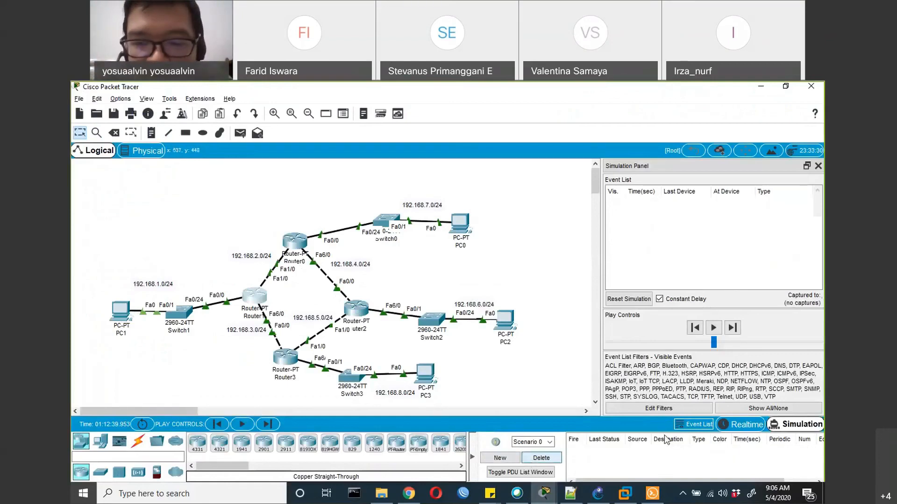
left_click(736, 424)
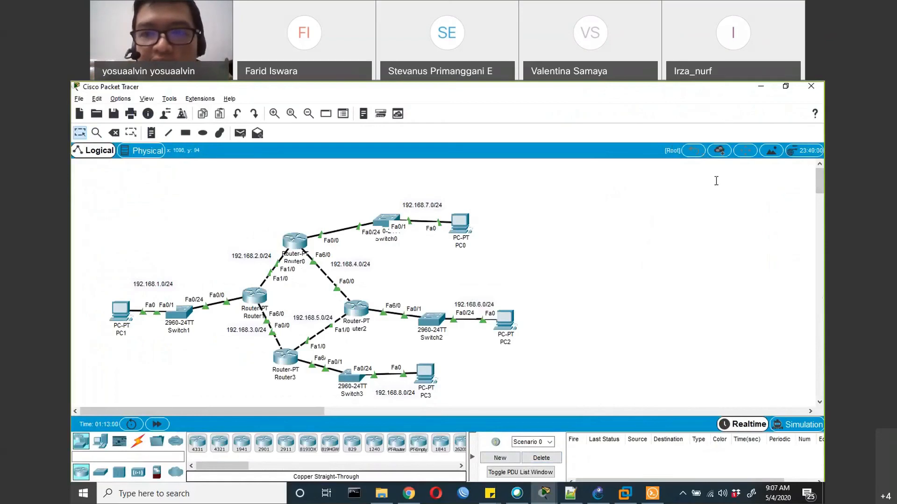
left_click(744, 195)
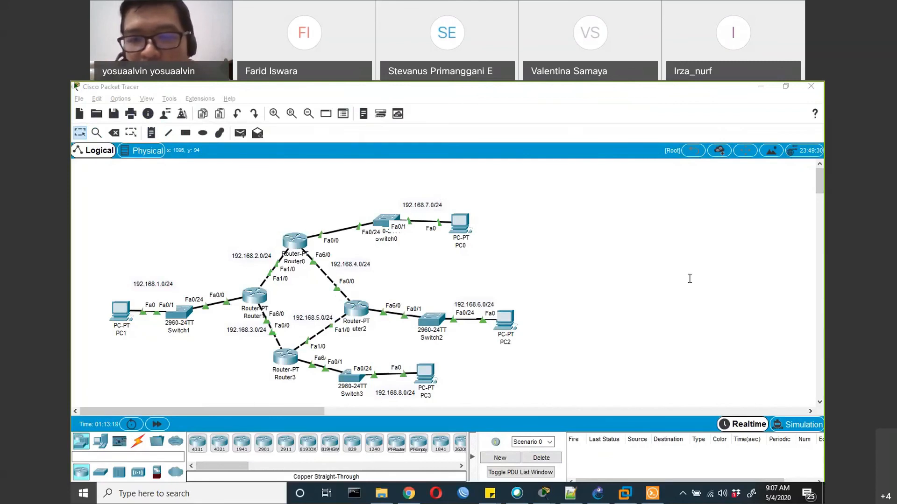
left_click(252, 303)
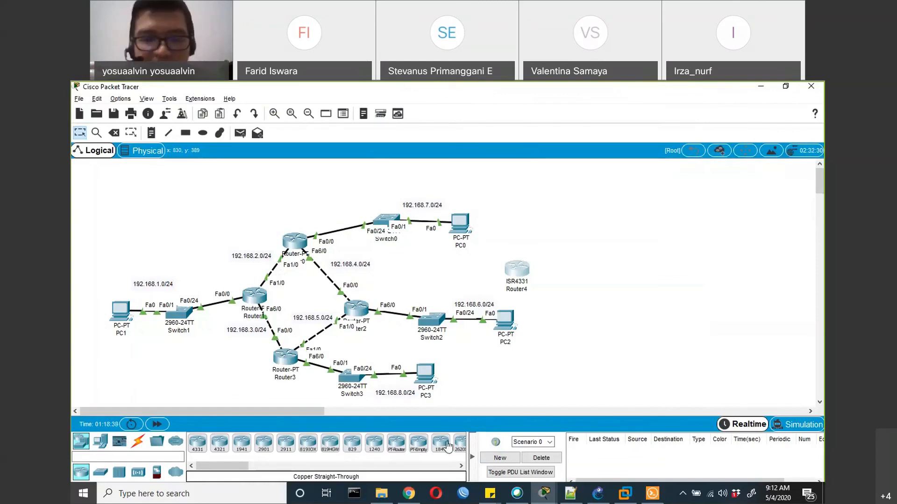
Switch to Cisco's Enhanced Interior Gateway Routing Protocol article in Chrome and examine the bandwidth and delay values in Figure 4
left_click(409, 494)
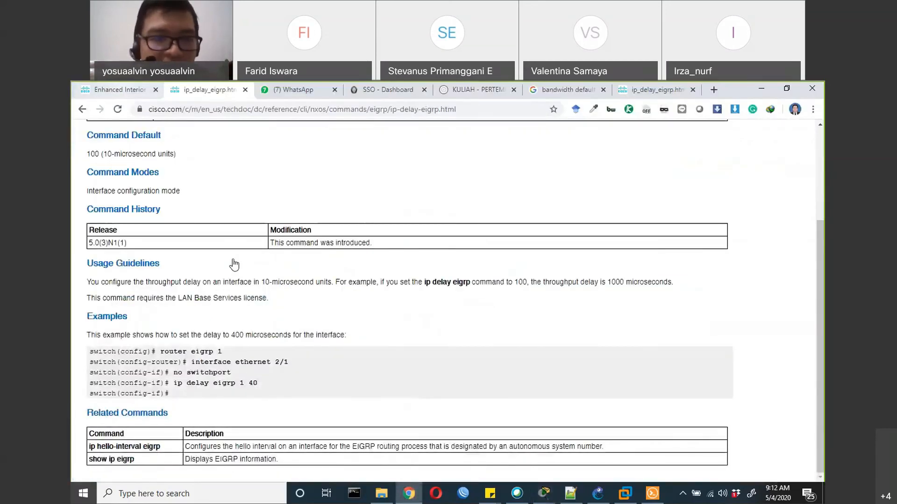
key("ctrl+1")
scroll(227, 330, "up", 5)
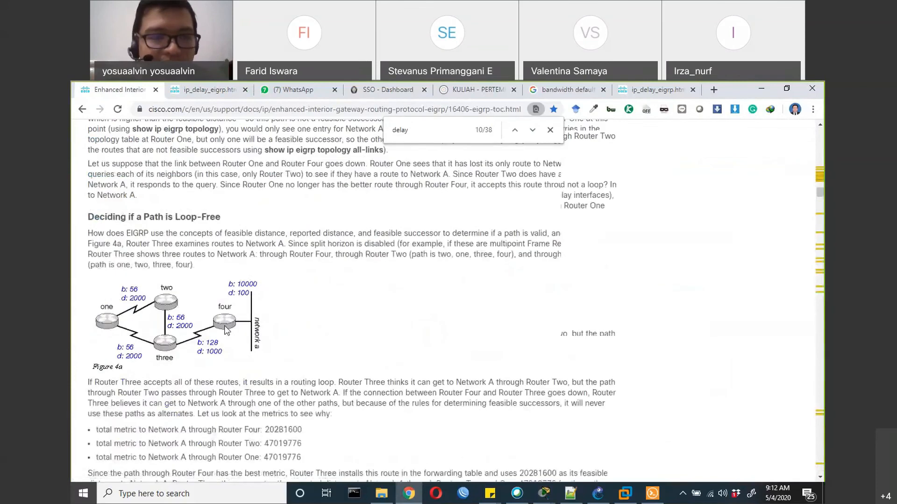
scroll(226, 329, "up", 5)
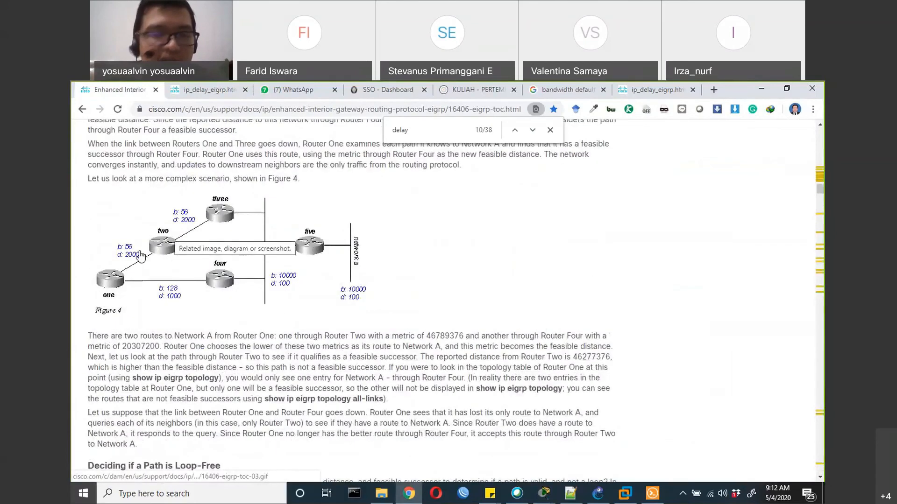